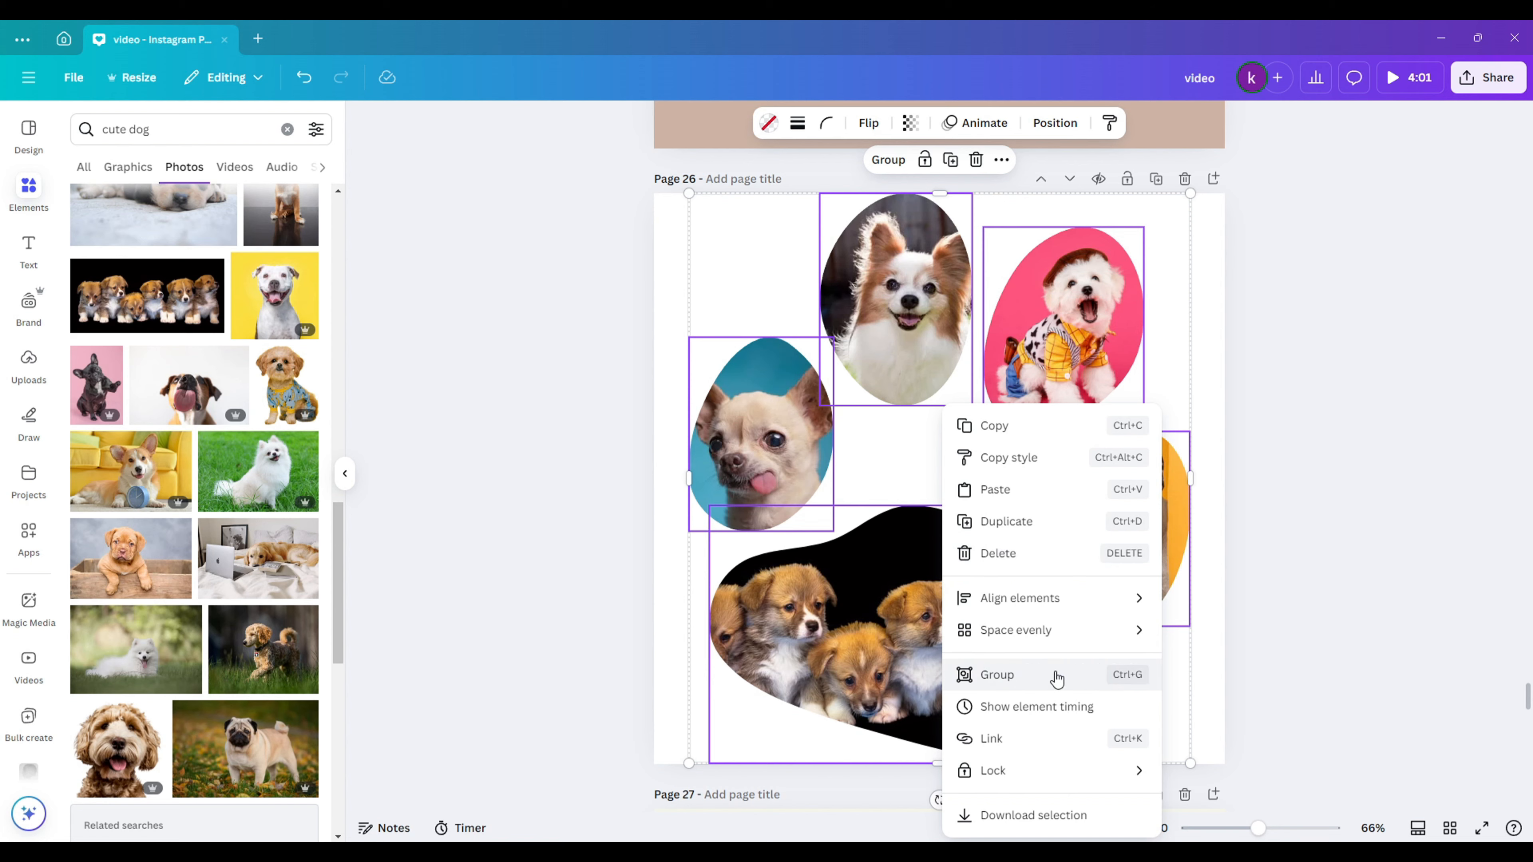
- Group the selected dog photo shapes on page 26 into a single group
left_click(1056, 678)
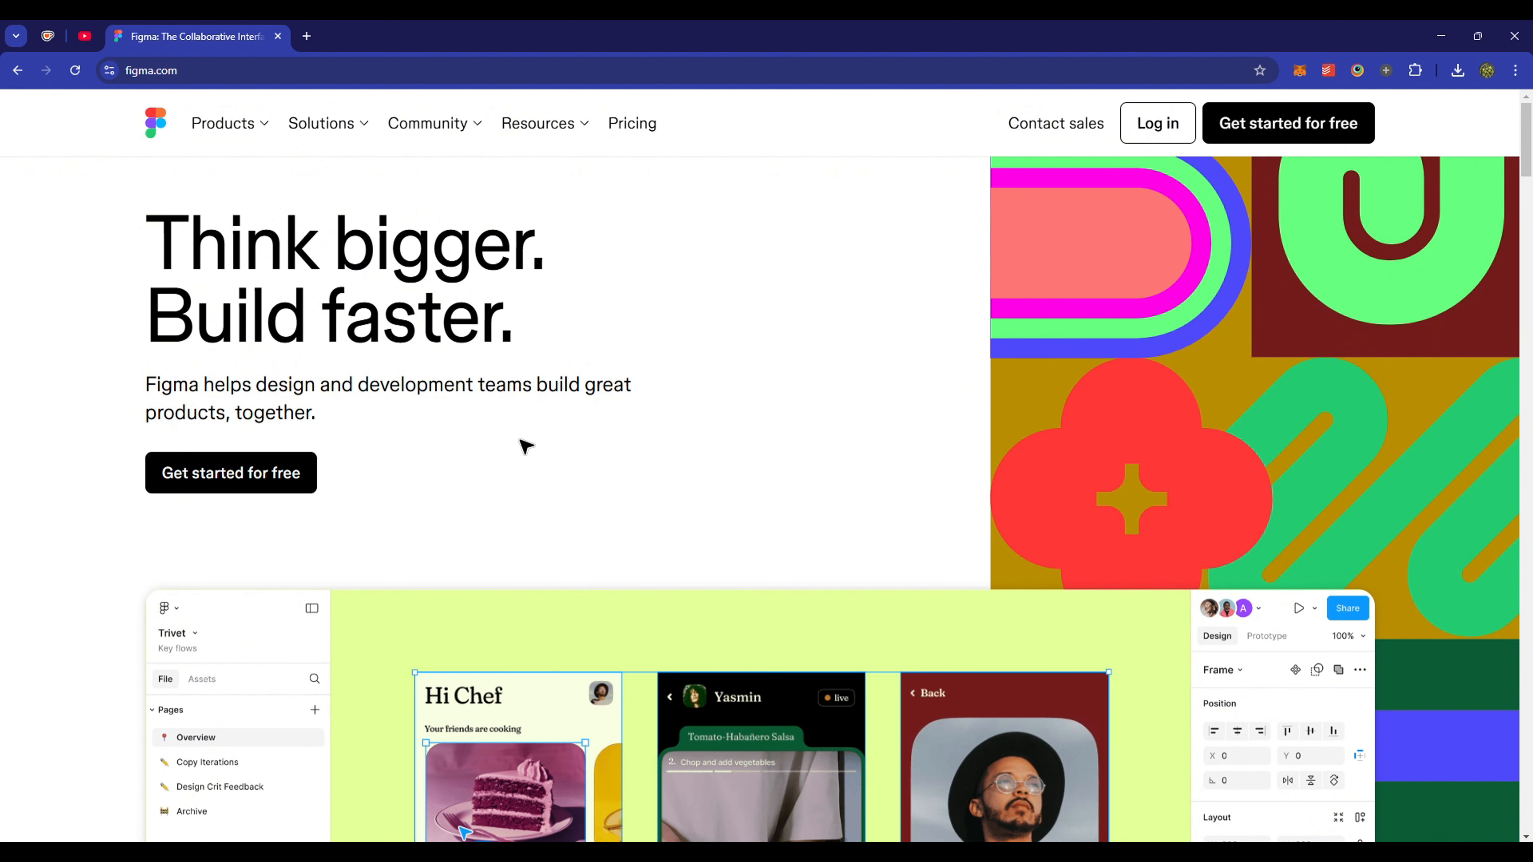
- Create a free Figma account with an email and password, then open Gmail for verification
left_click(266, 483)
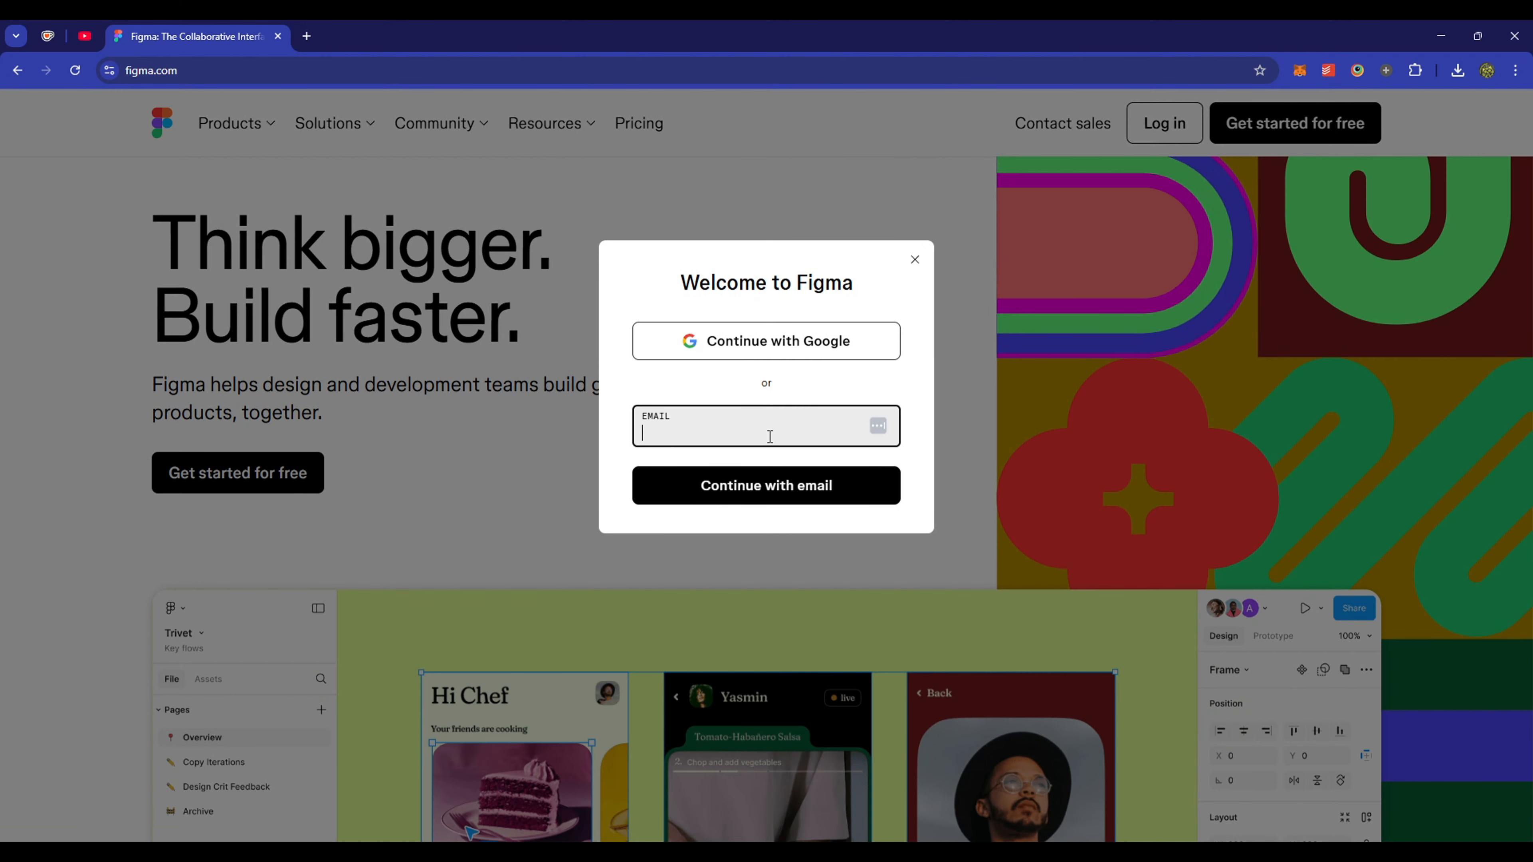
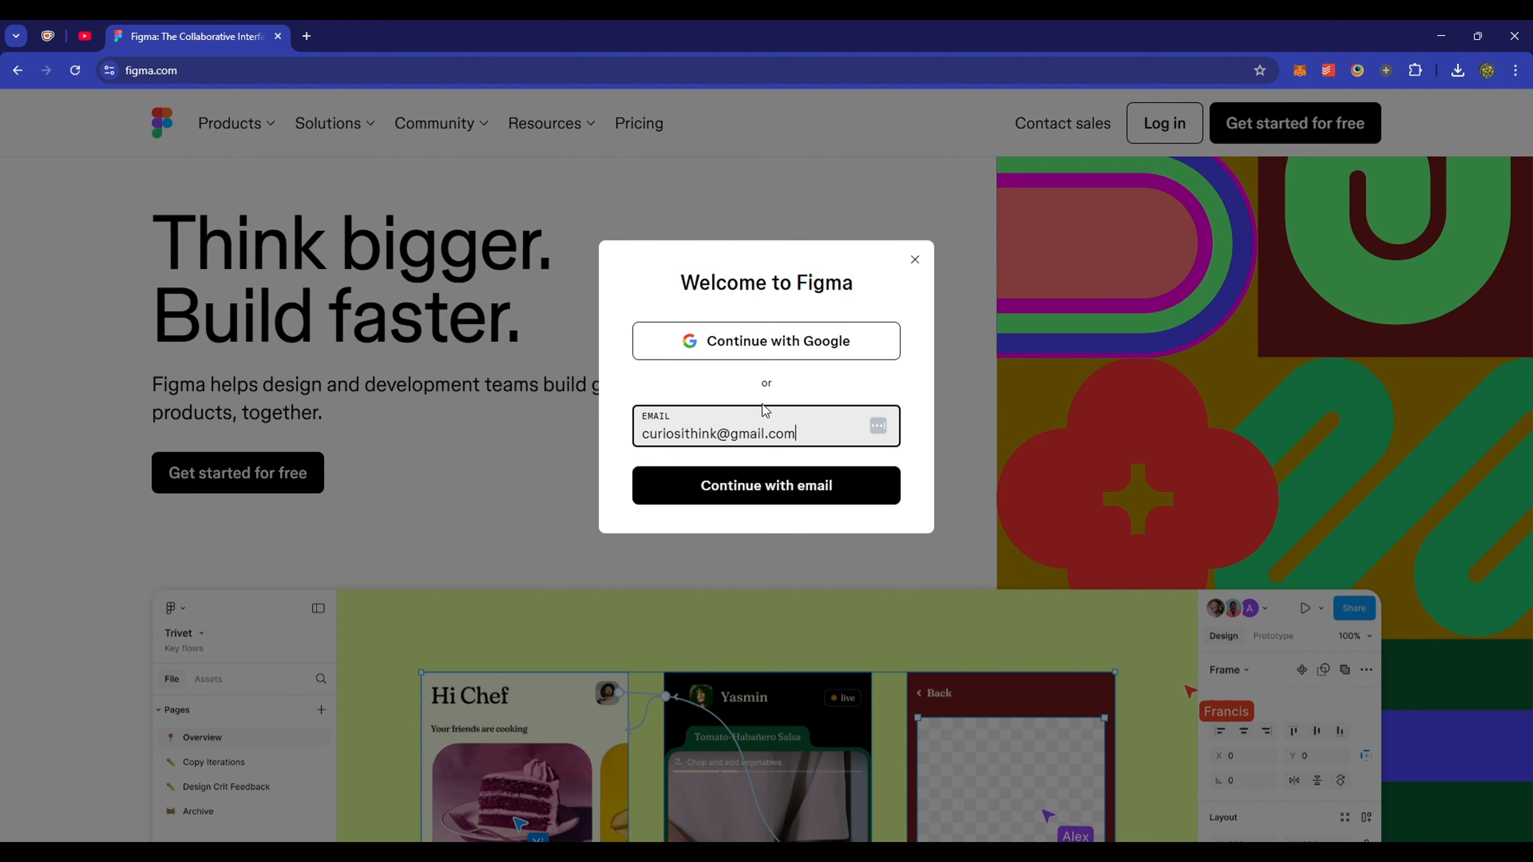
left_click(818, 487)
type("************")
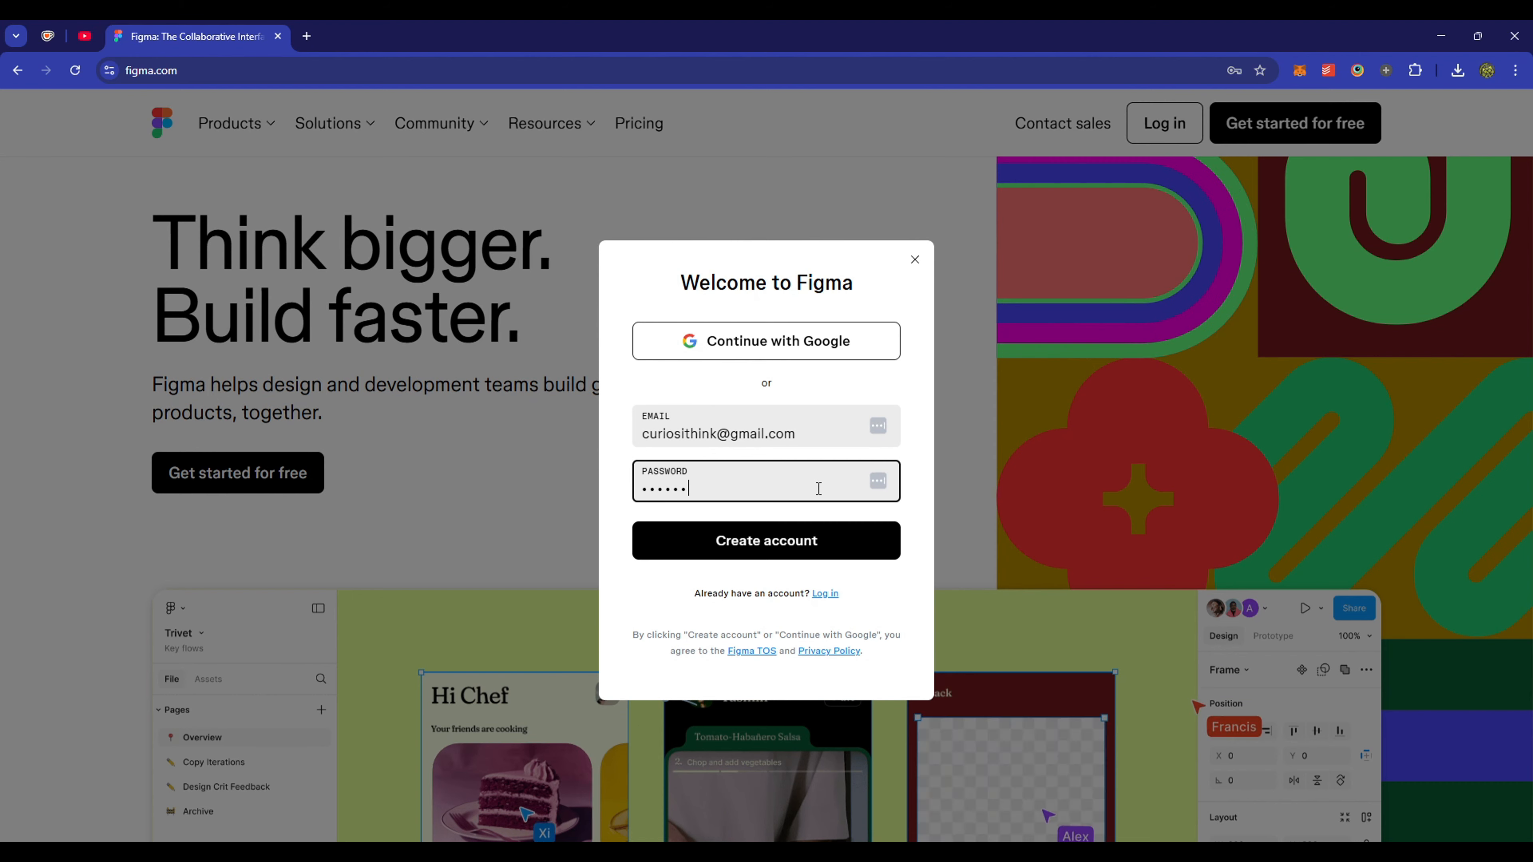
left_click(811, 540)
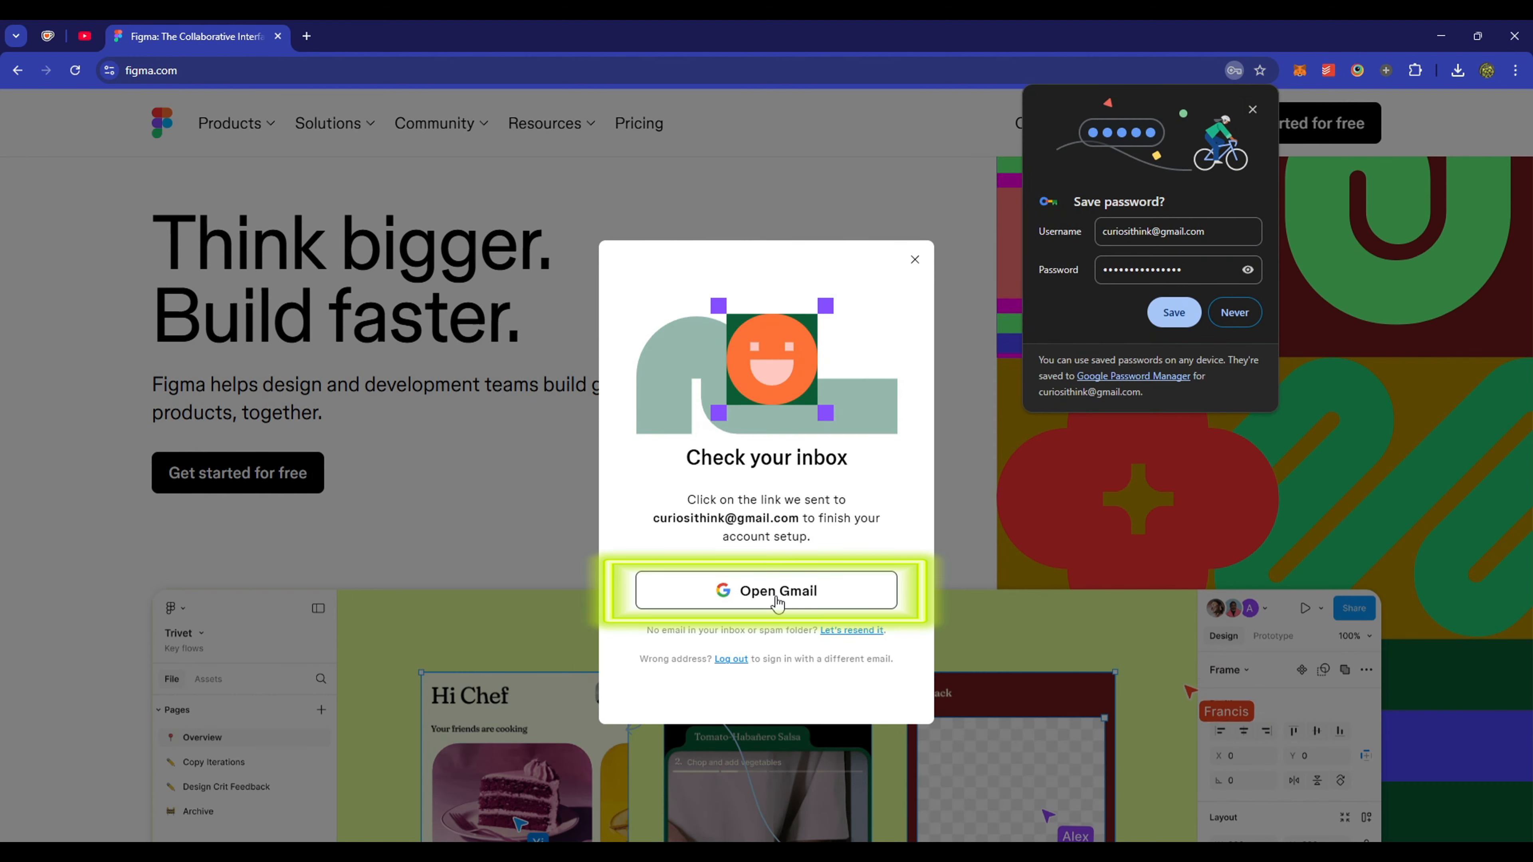
left_click(774, 595)
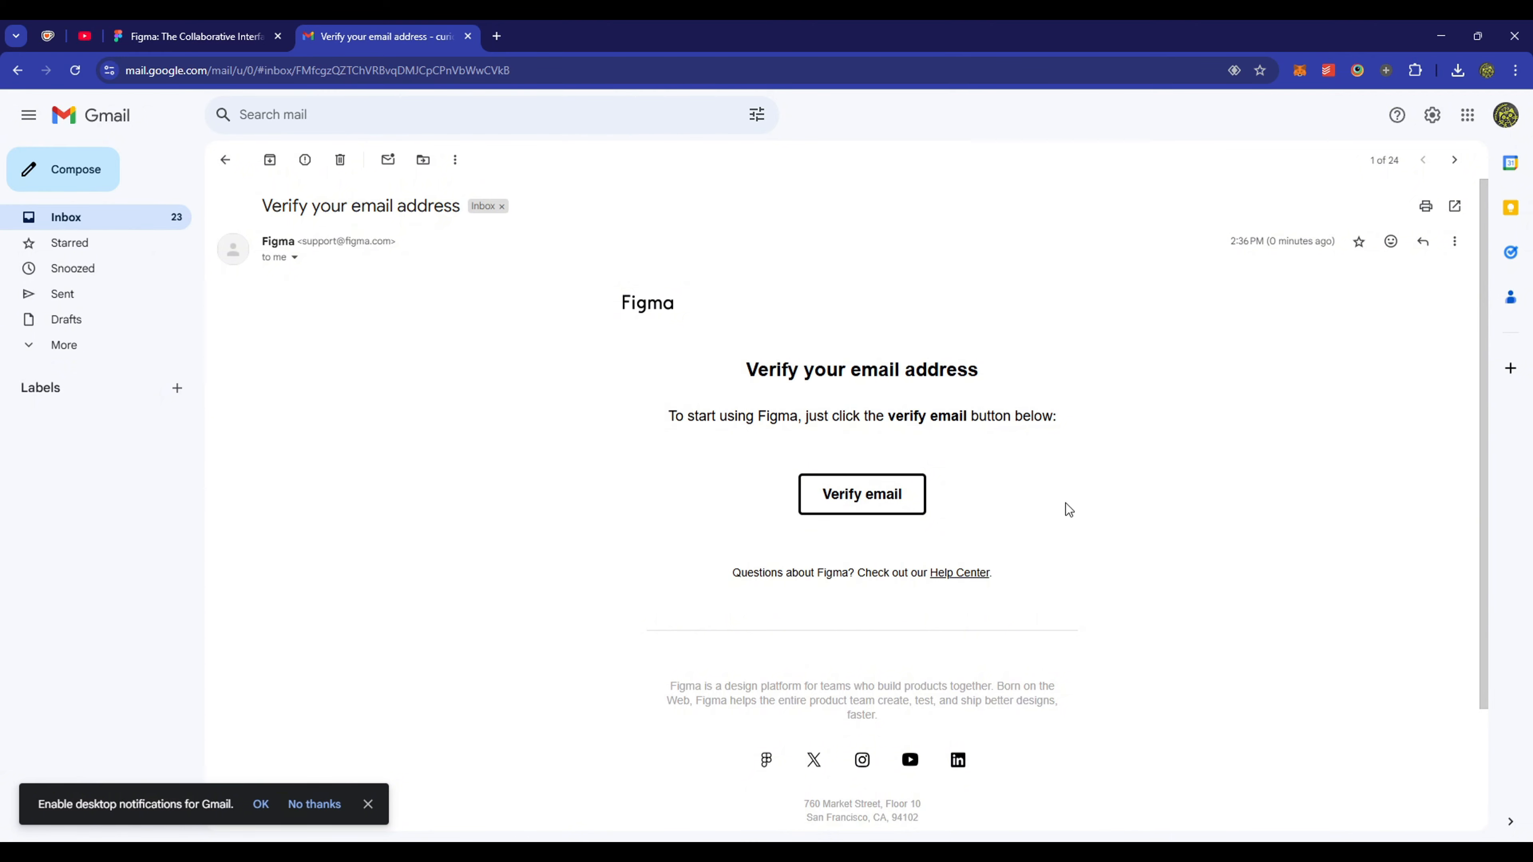
- Verify the email address and accept the suggested display name
left_click(860, 507)
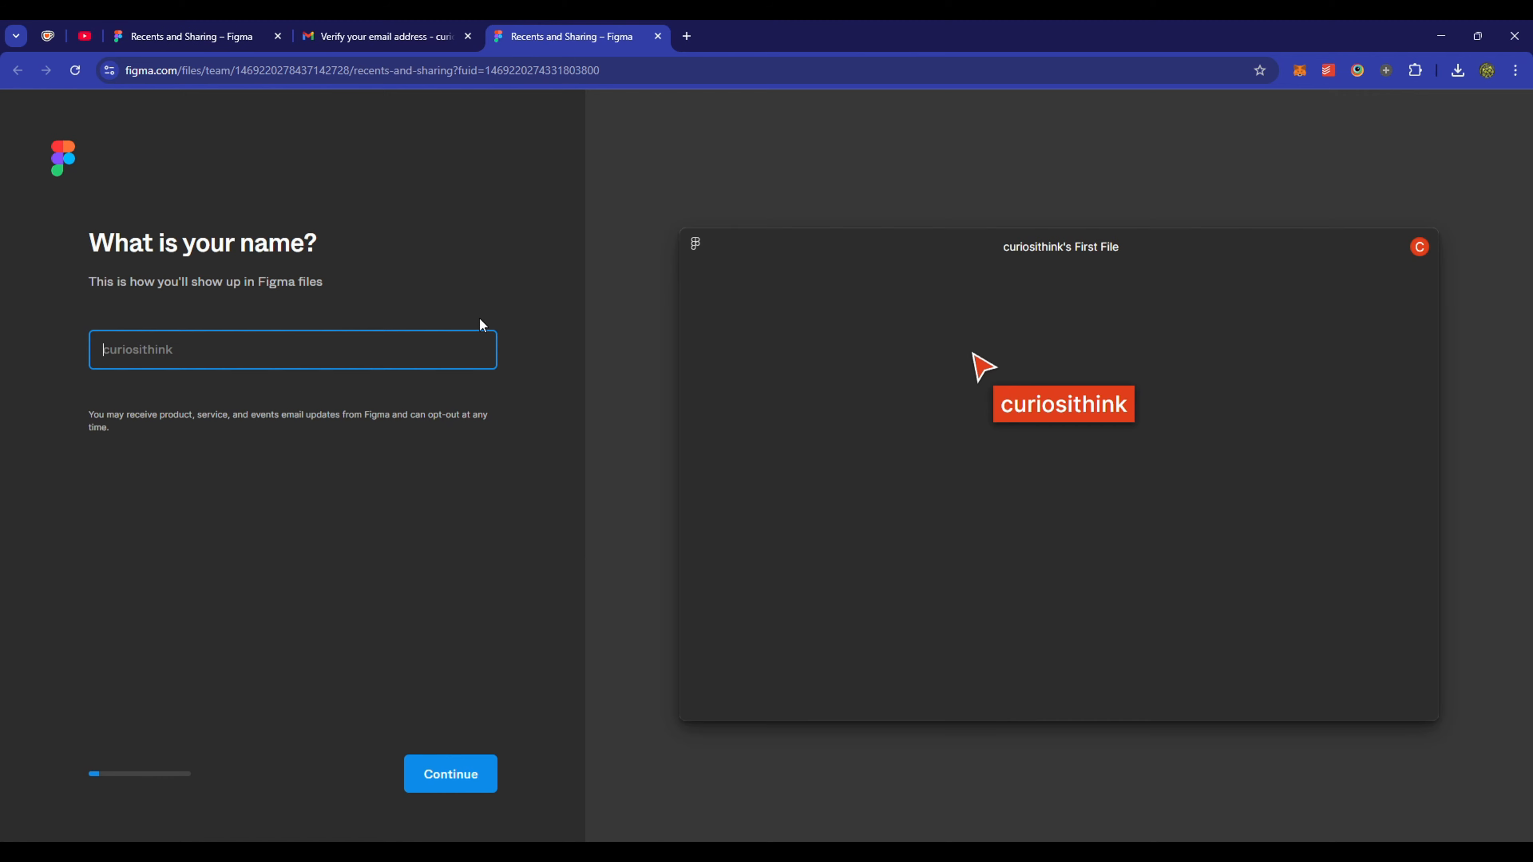
left_click_drag(479, 317, 282, 266)
left_click(196, 353)
left_click(185, 387)
left_click(184, 356)
left_click(205, 393)
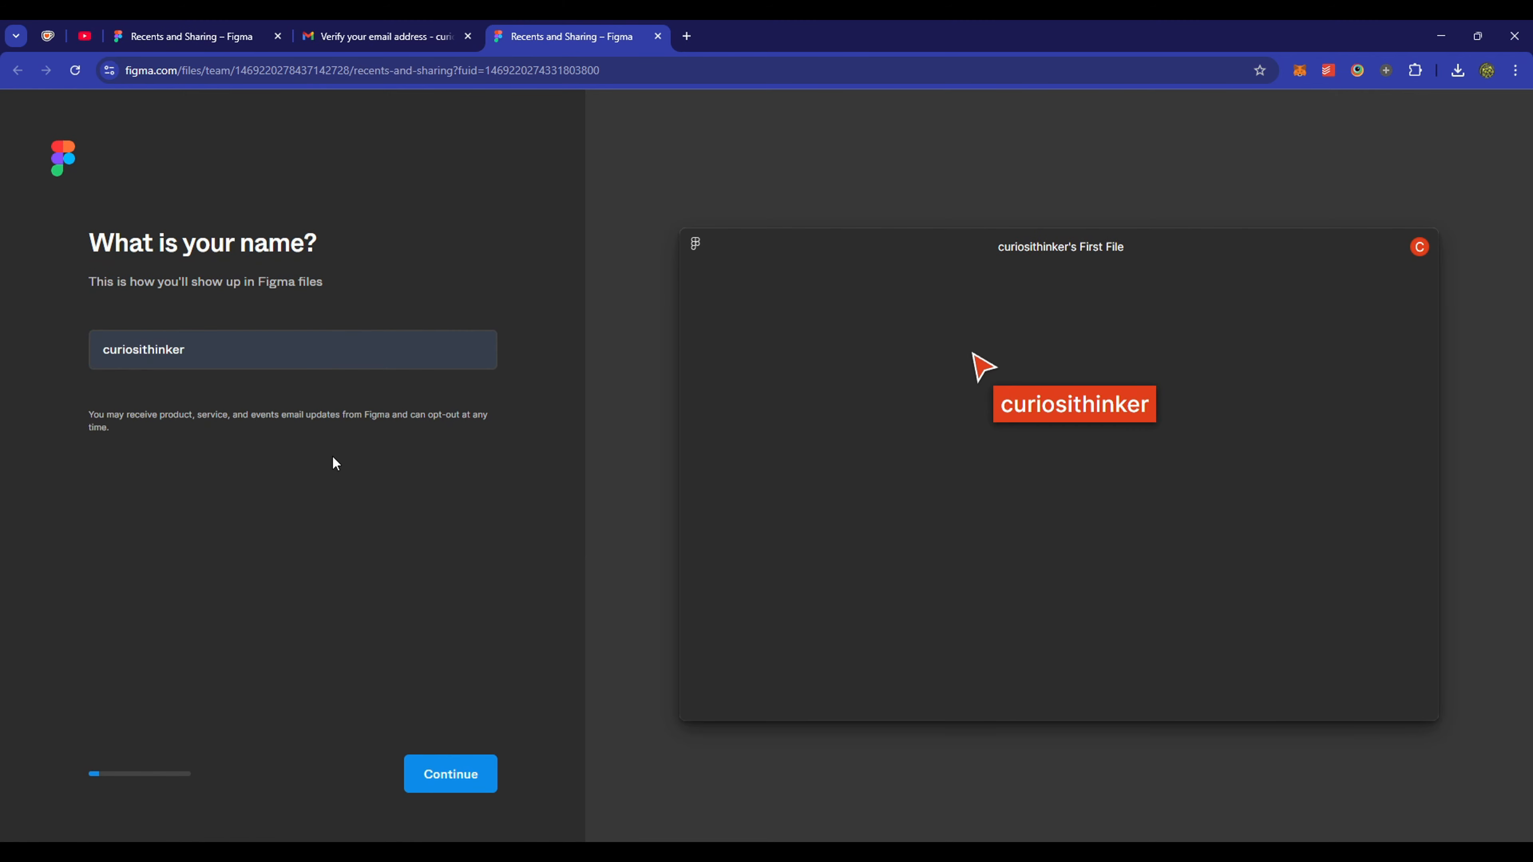
left_click(469, 785)
- Answer onboarding: Design as the work, Other as the situation, no collaborators
left_click_drag(89, 243, 433, 246)
left_click(430, 475)
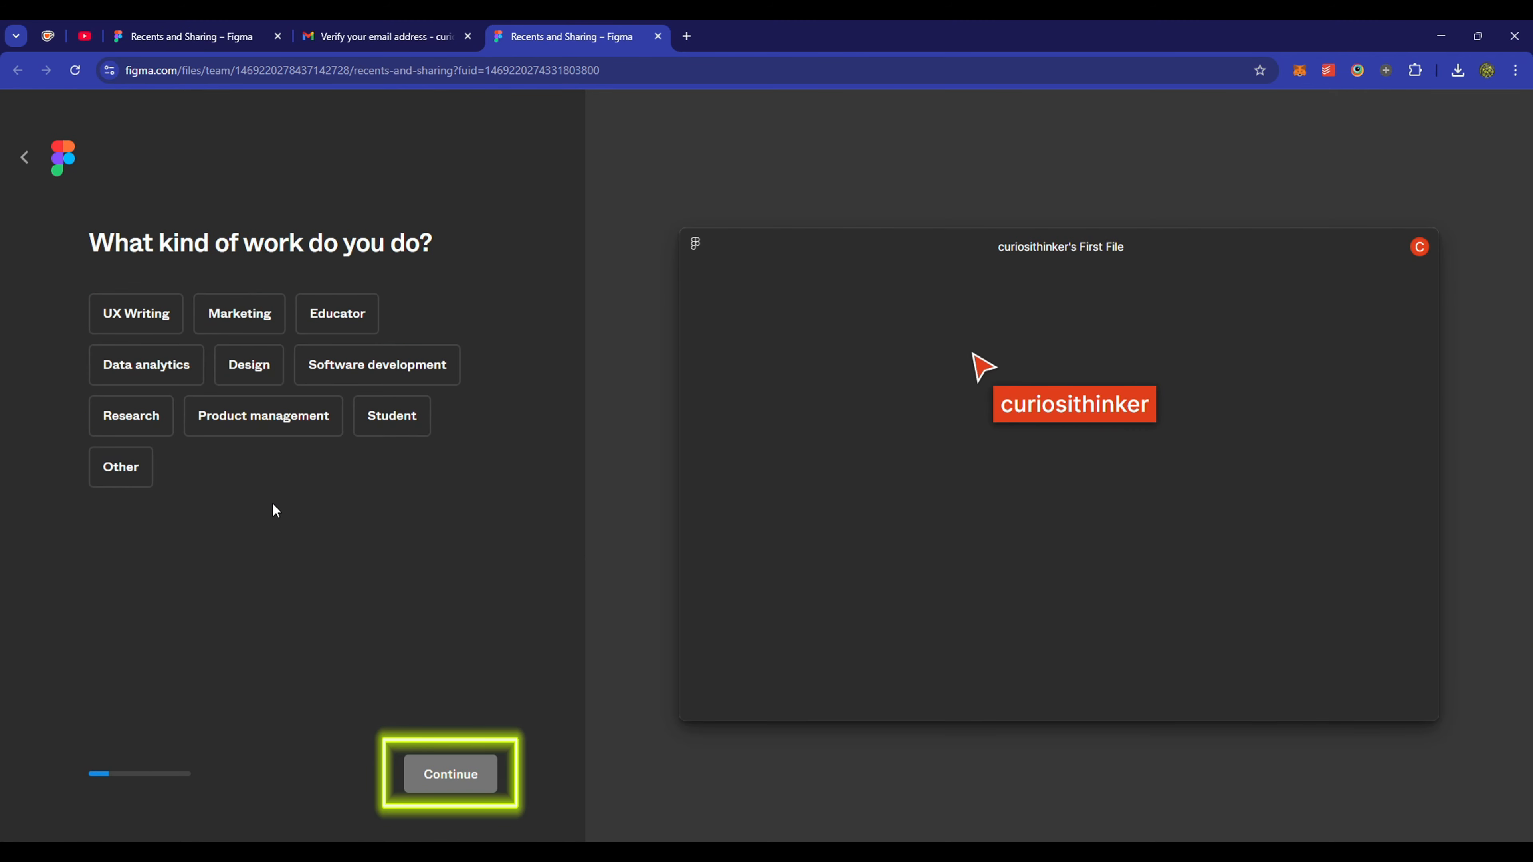
left_click(249, 364)
left_click(471, 778)
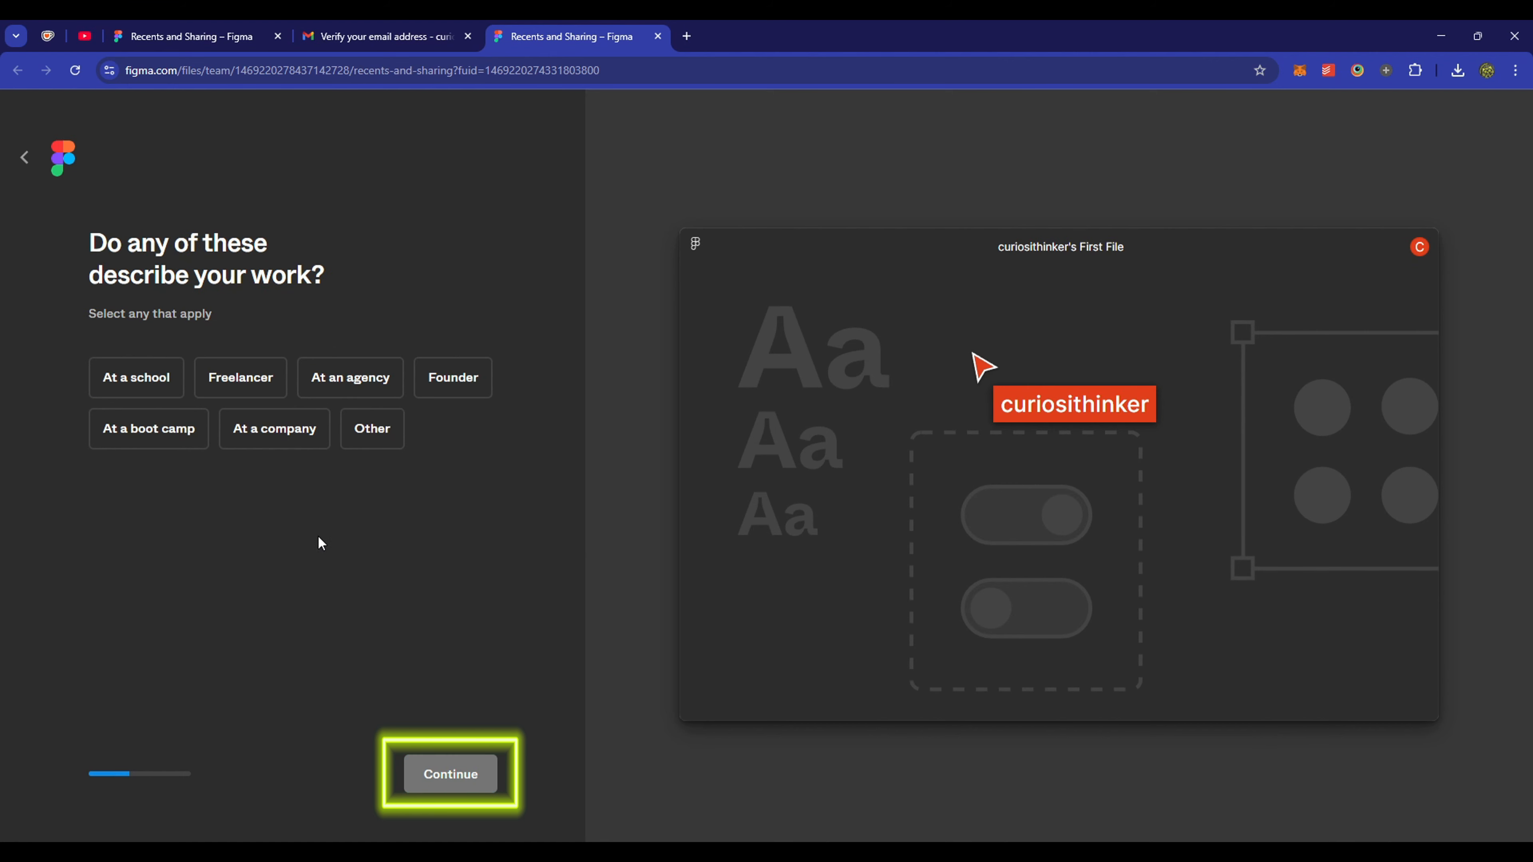
left_click(373, 440)
left_click(486, 779)
left_click_drag(89, 239, 387, 408)
left_click(368, 384)
left_click(455, 774)
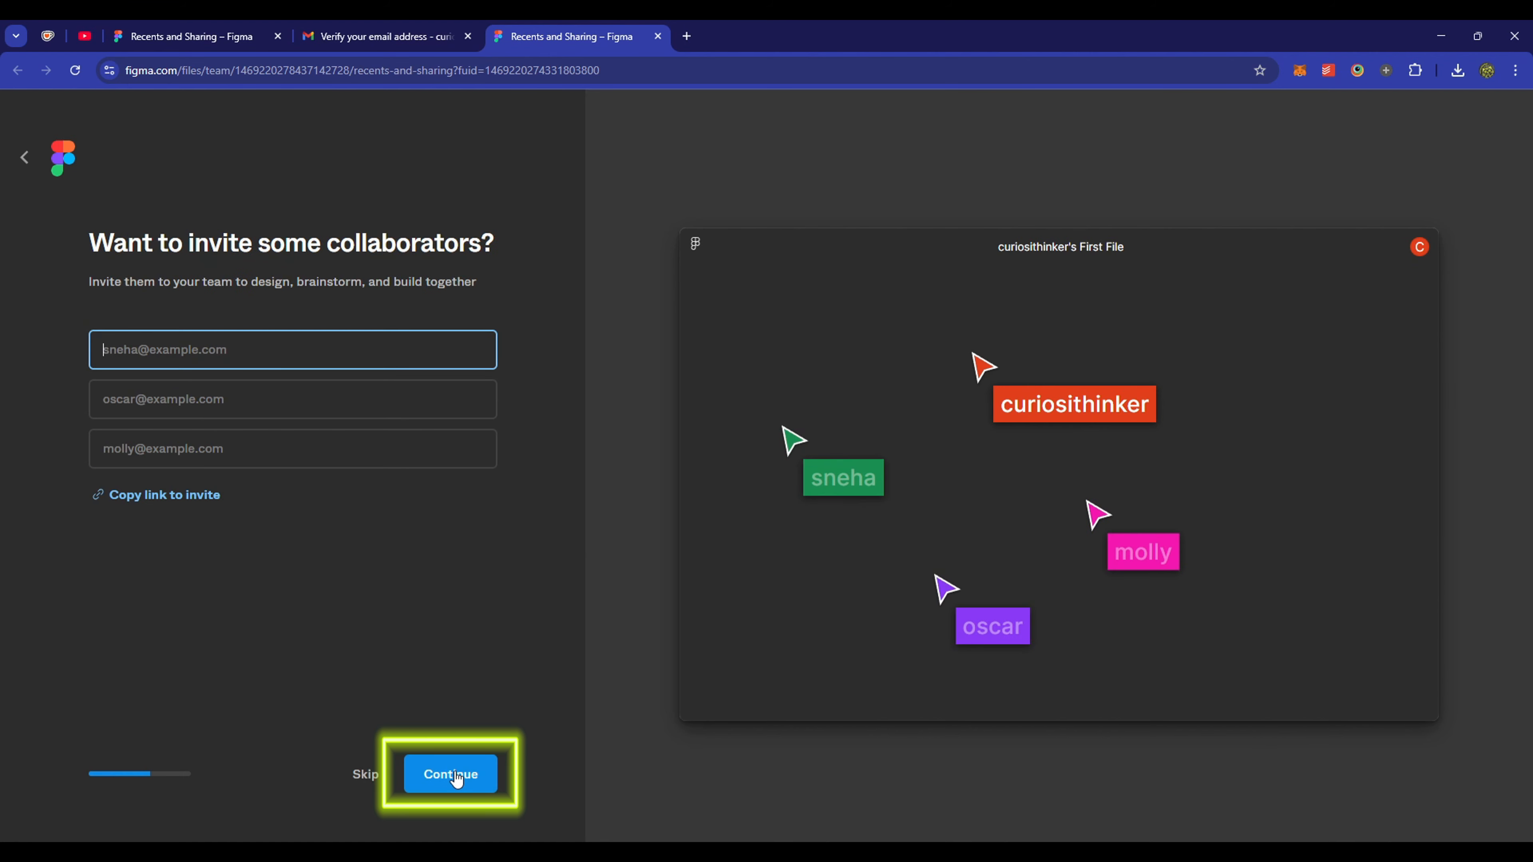
- Skip invites, answer Other as the reason and 'a few times' for prior Figma use
left_click(362, 775)
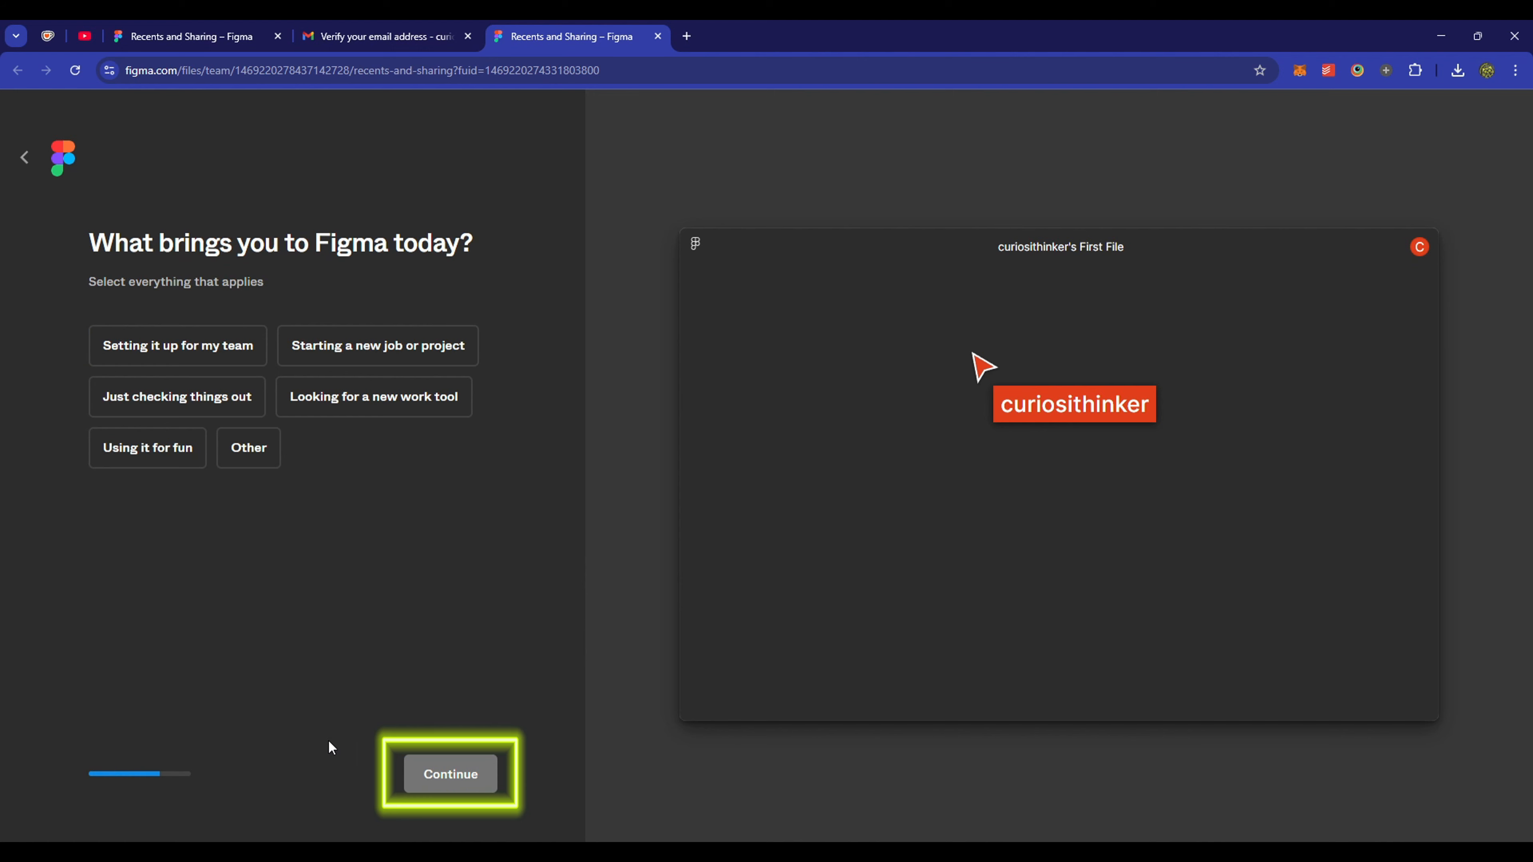
left_click(269, 450)
left_click(447, 774)
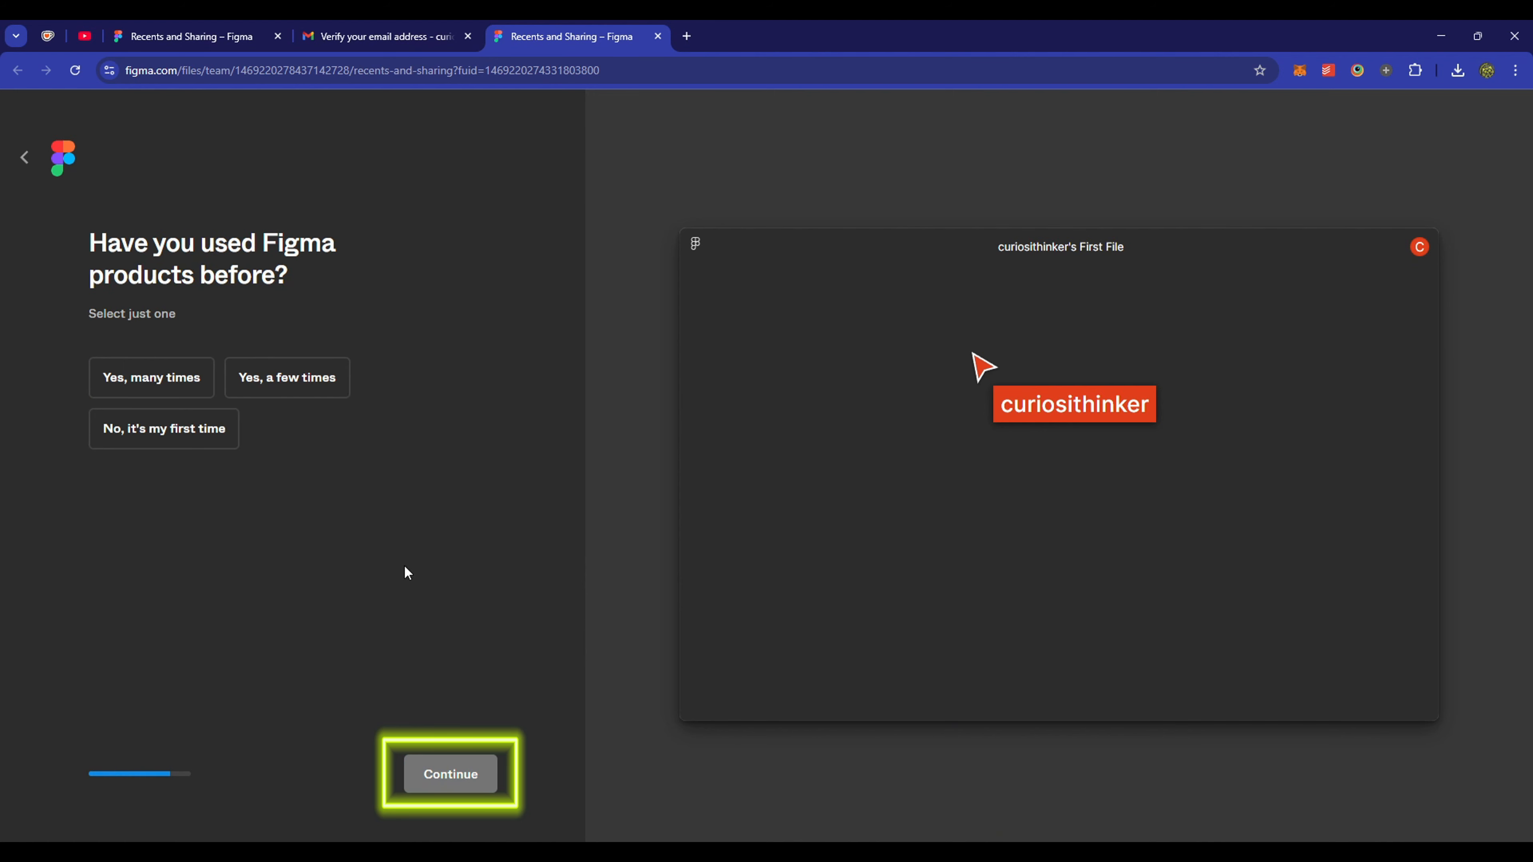
left_click(288, 377)
left_click(471, 778)
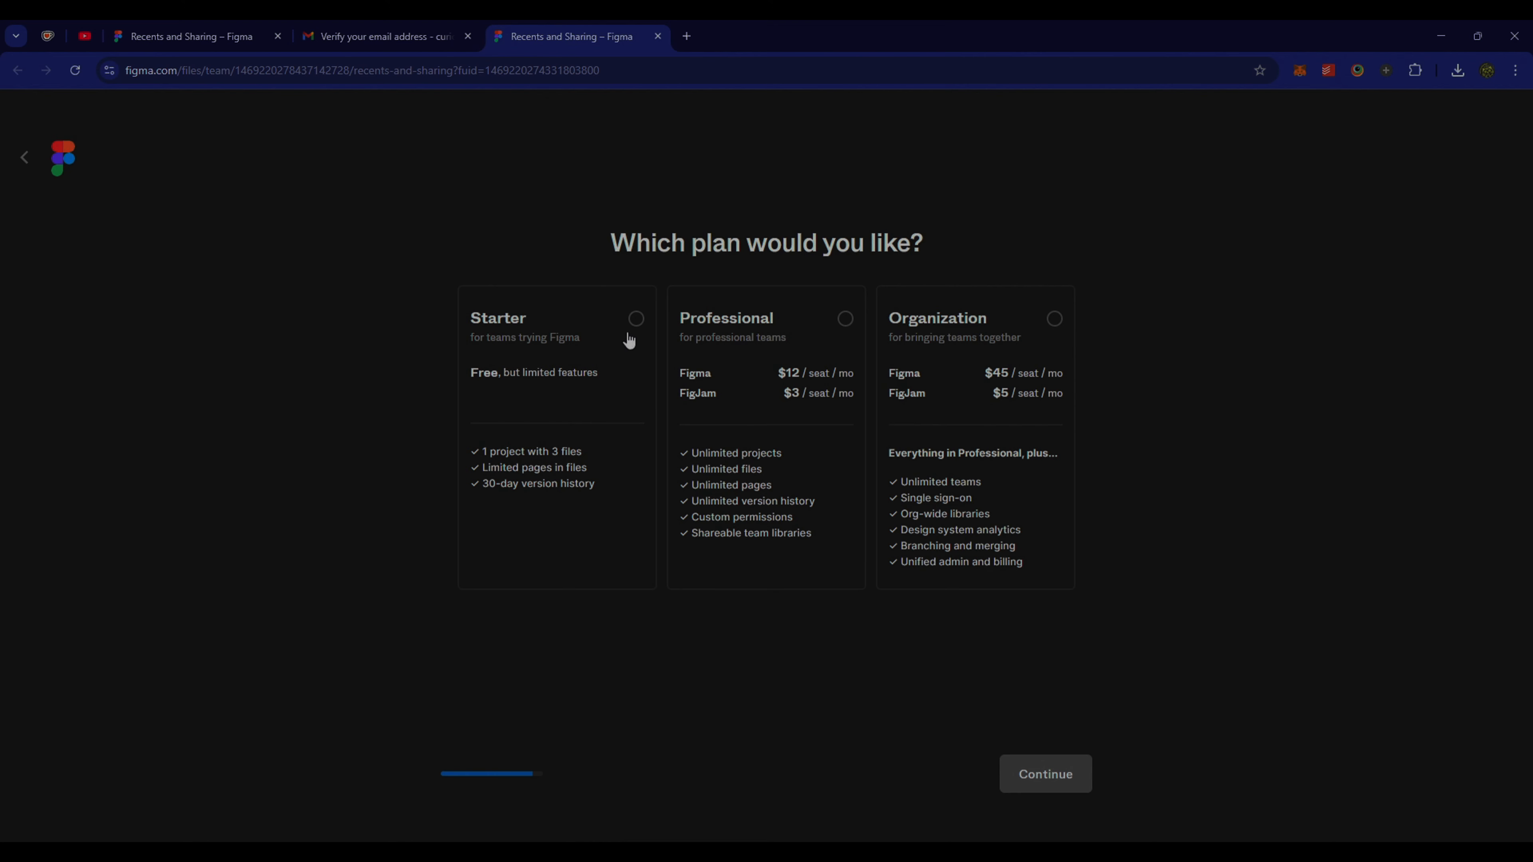
- Choose the free Starter plan, skip the last question, and create a new design file
left_click(634, 326)
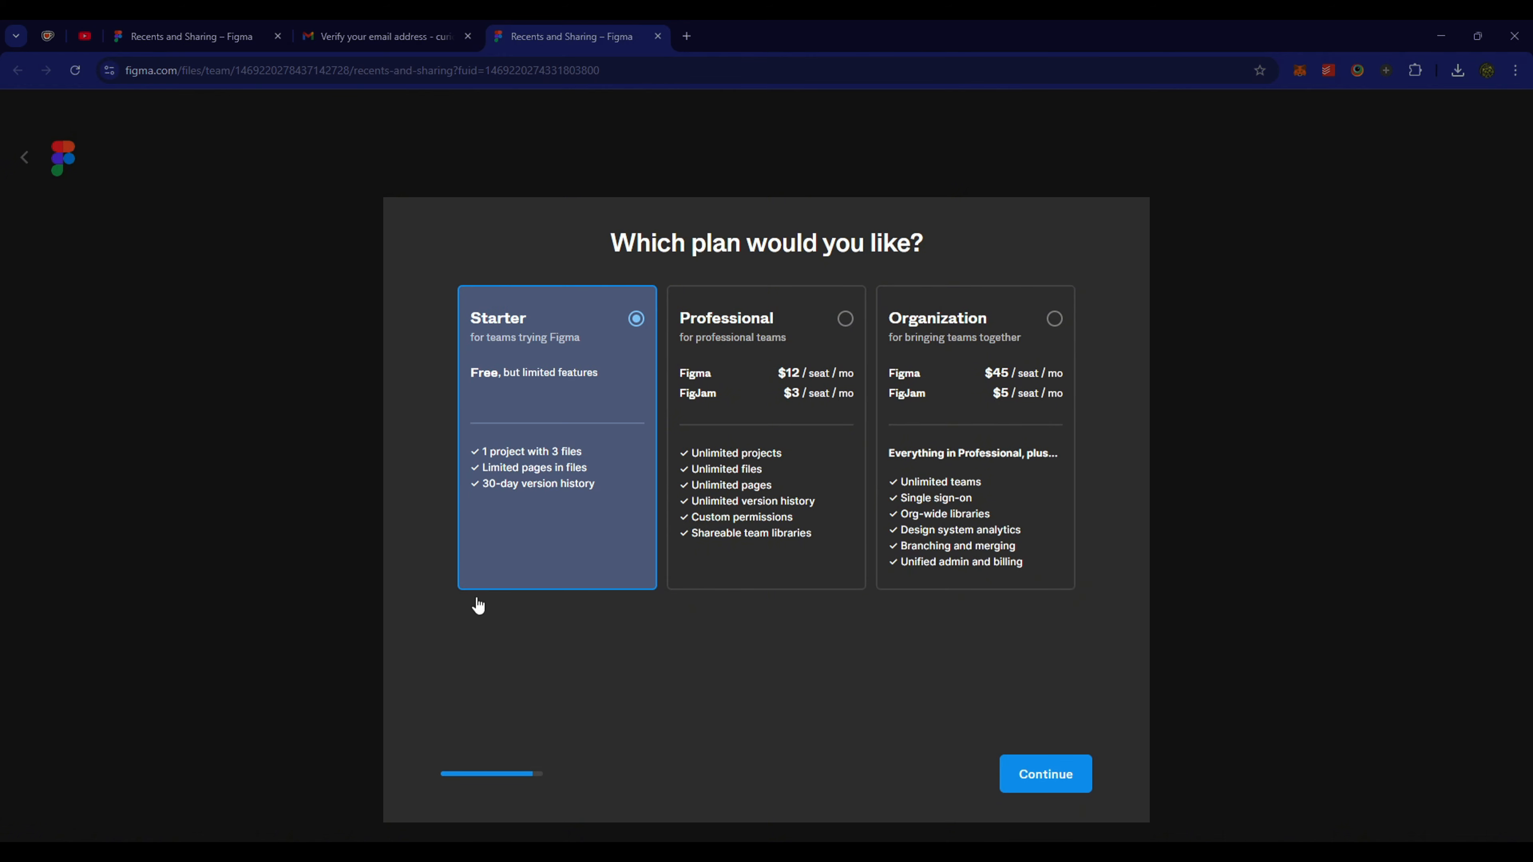
left_click(1072, 788)
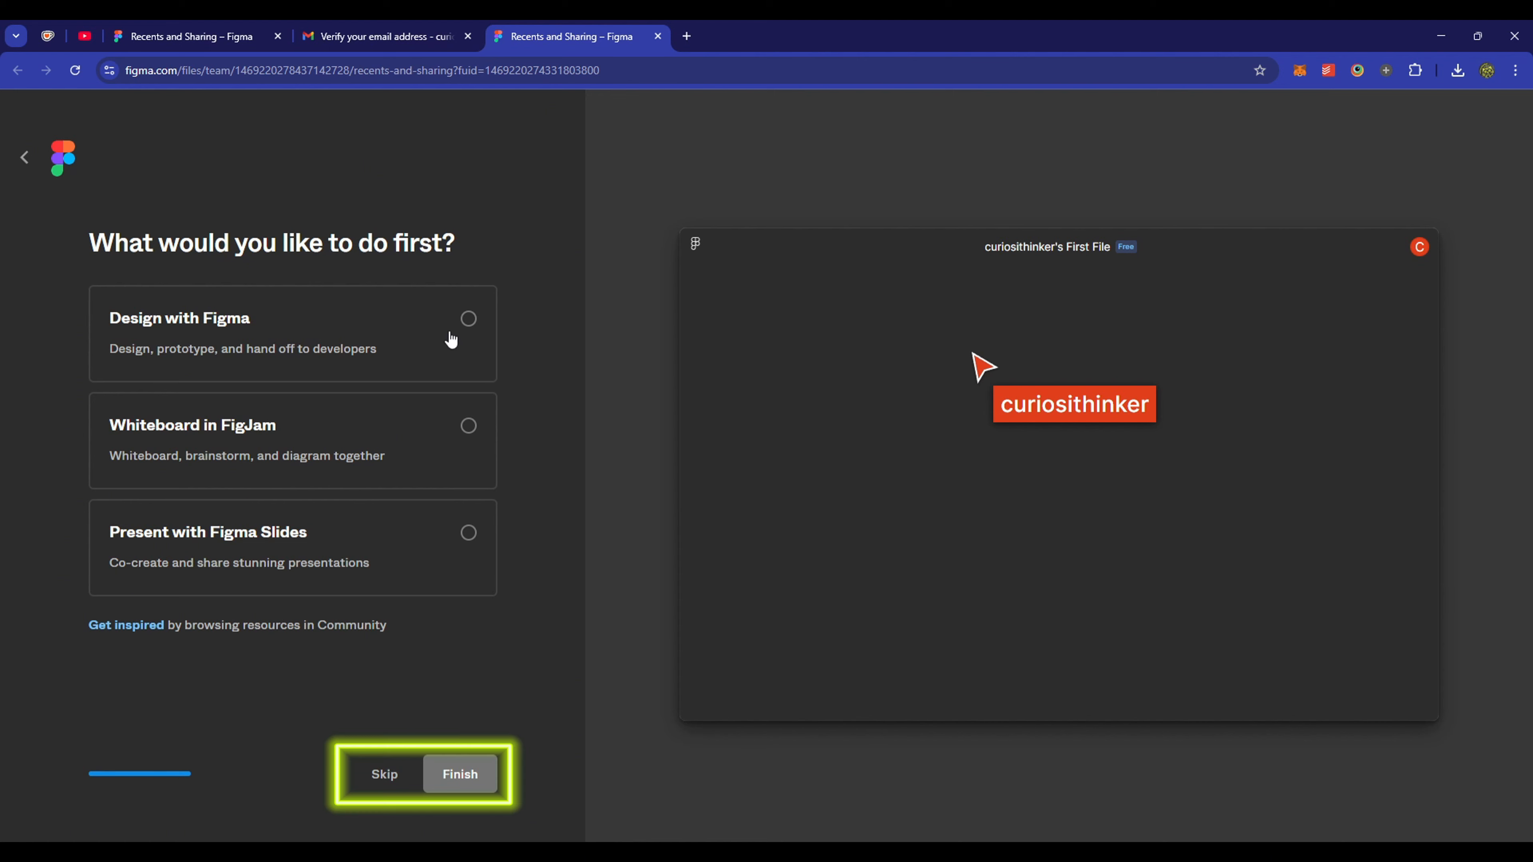
left_click(393, 775)
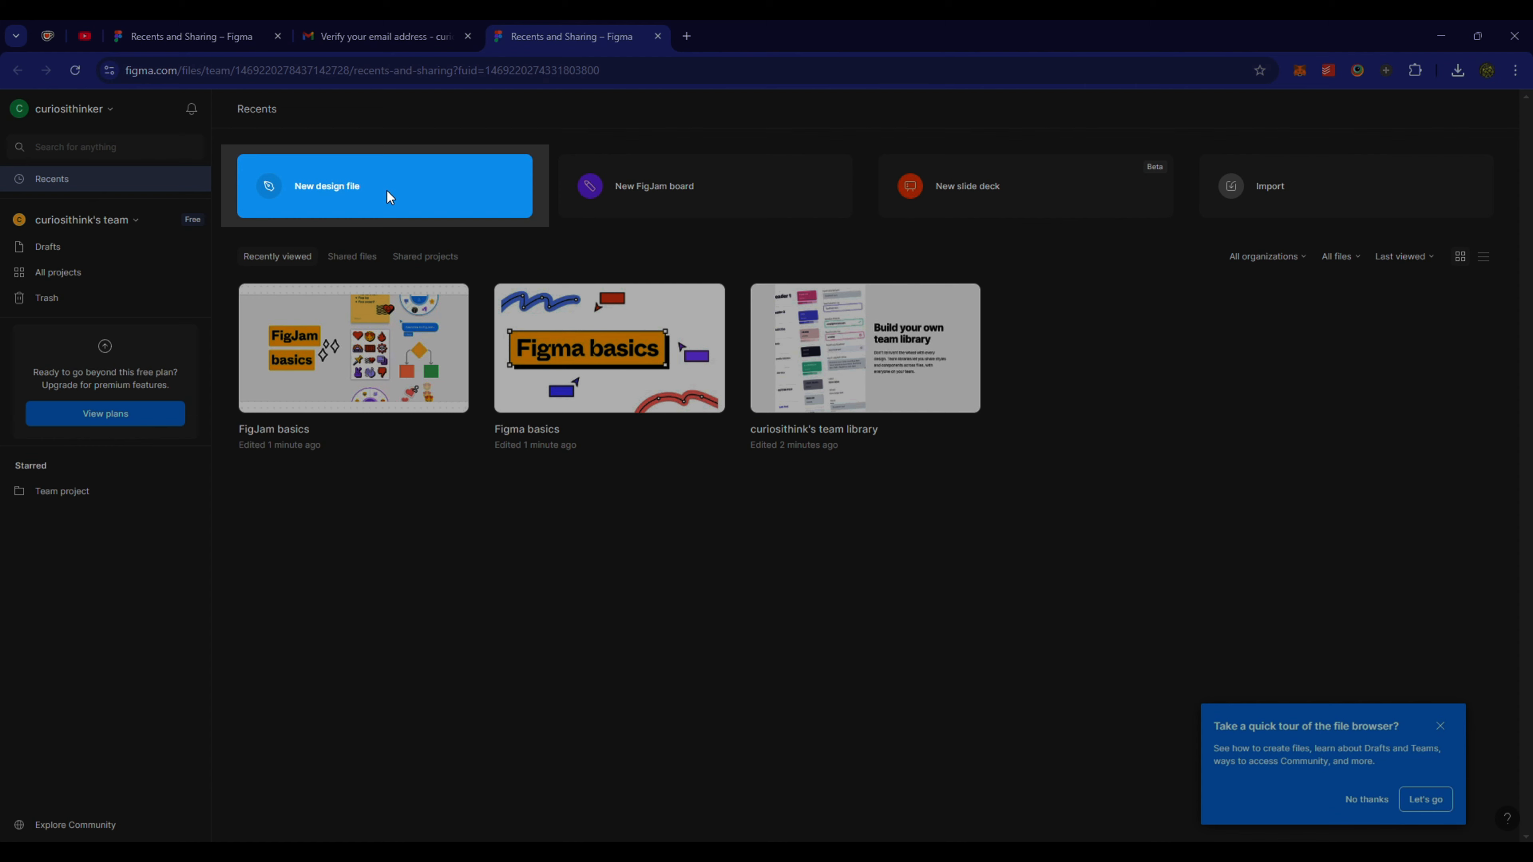
left_click(387, 191)
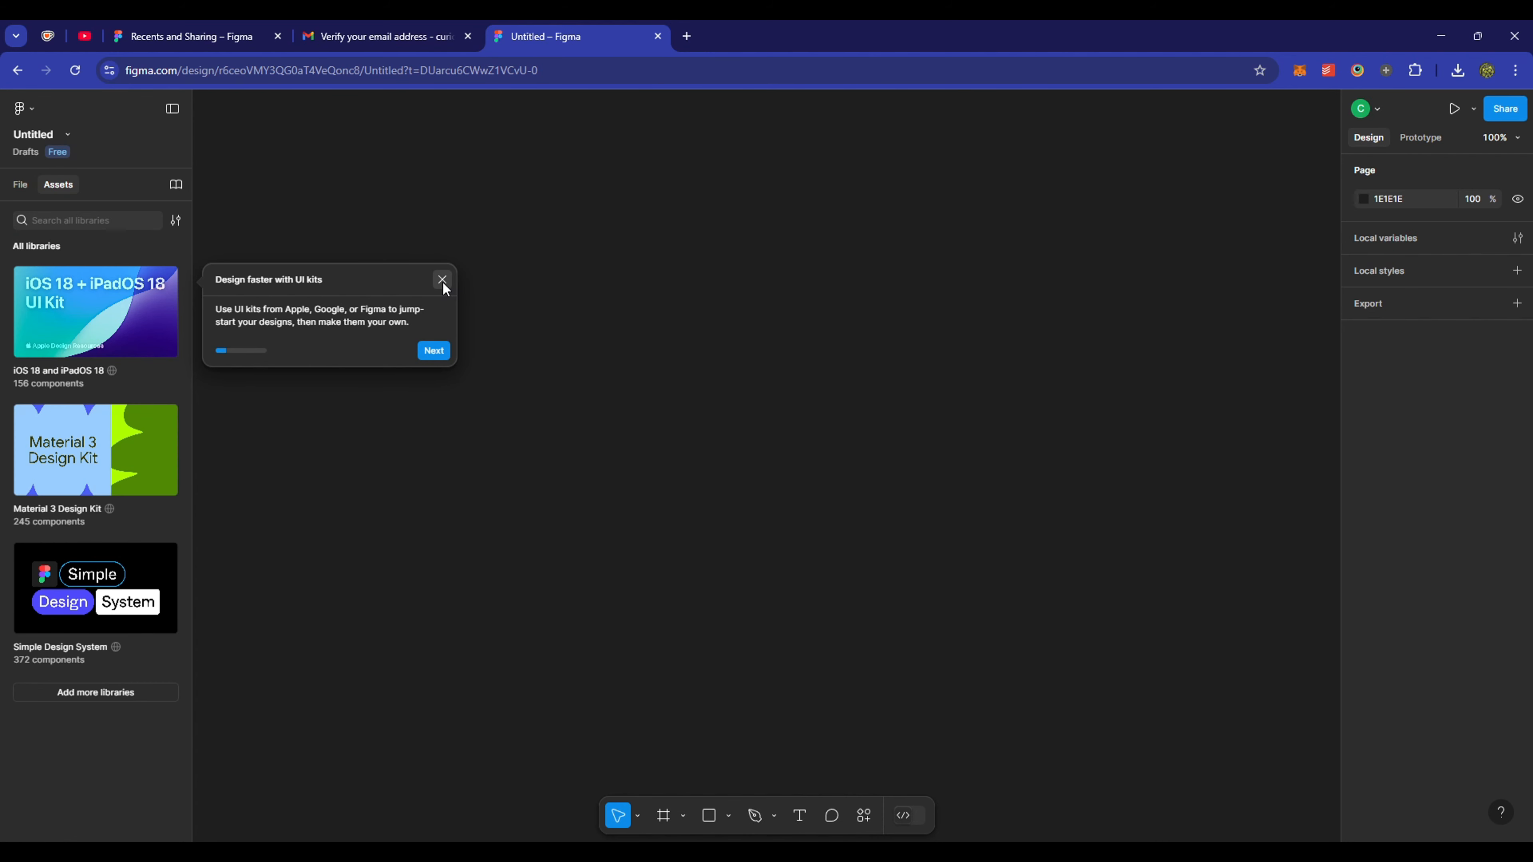
- Dismiss the UI kits tip and search 'tracer' in Manage plugins
left_click(444, 282)
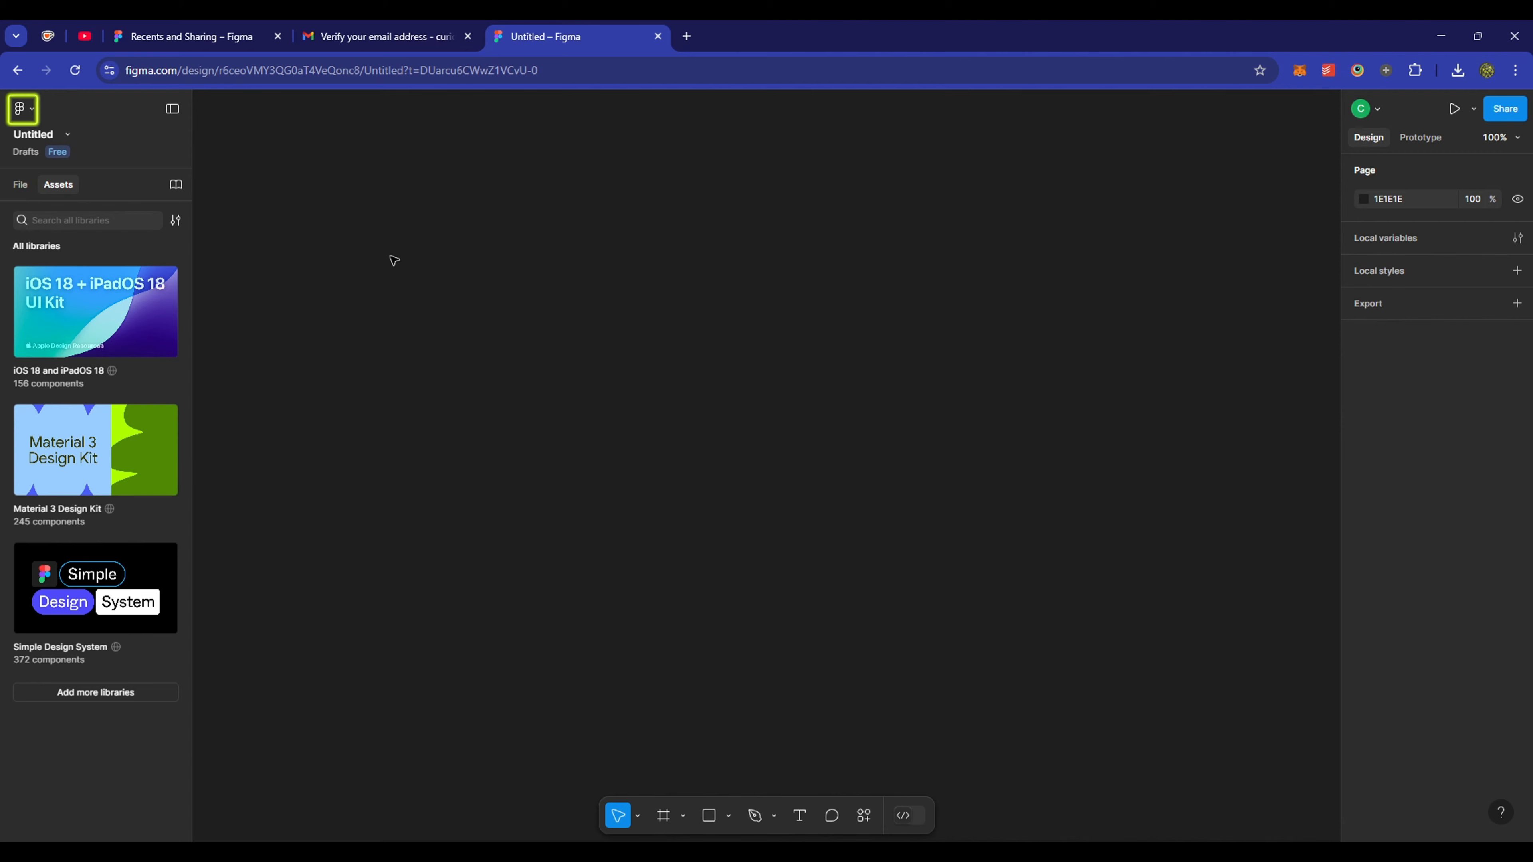
left_click(30, 112)
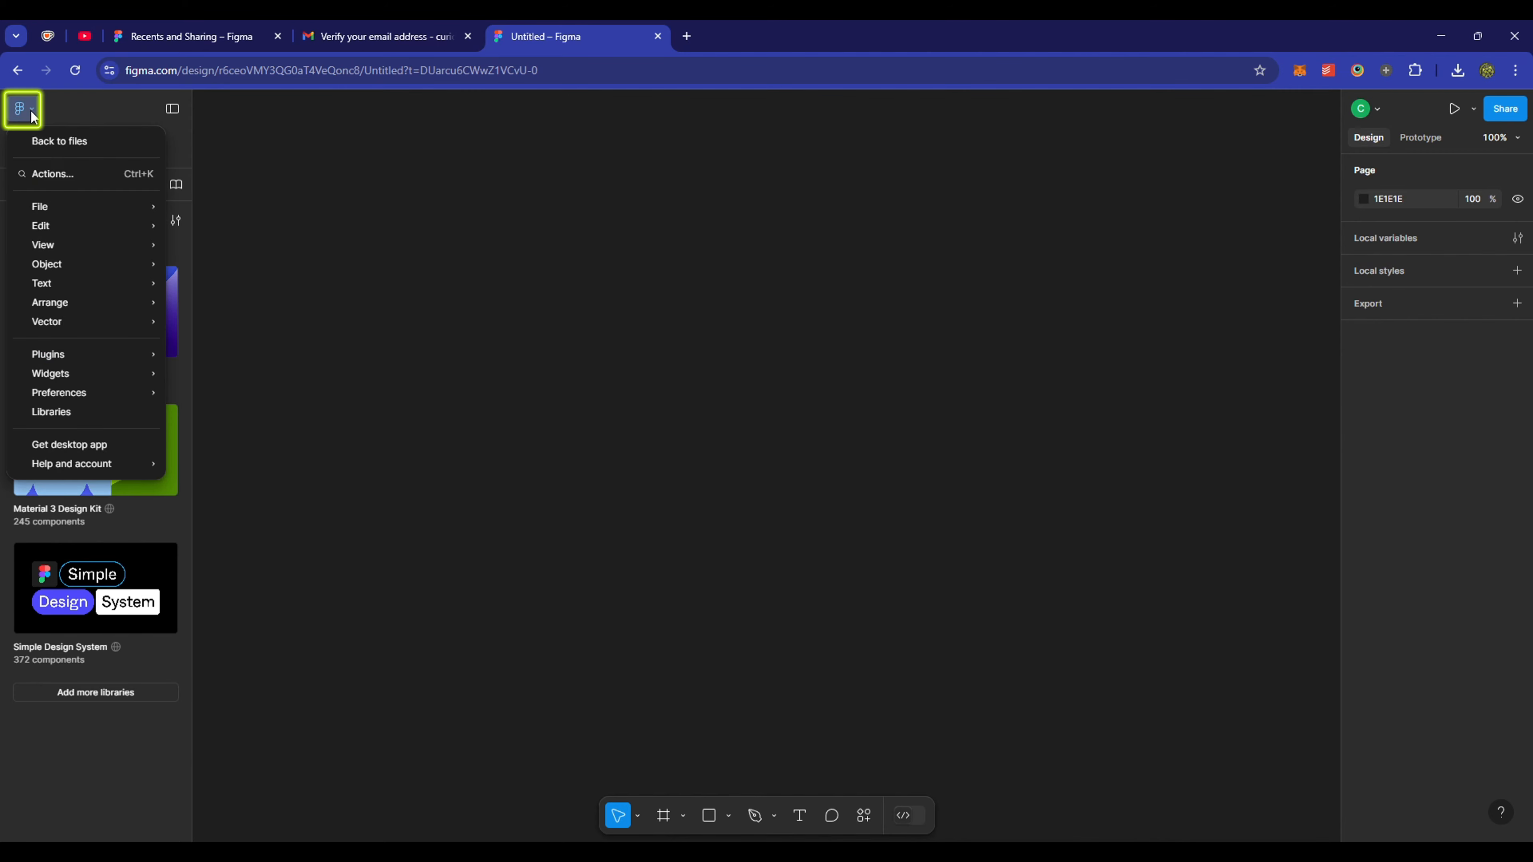
mouse_move(115, 357)
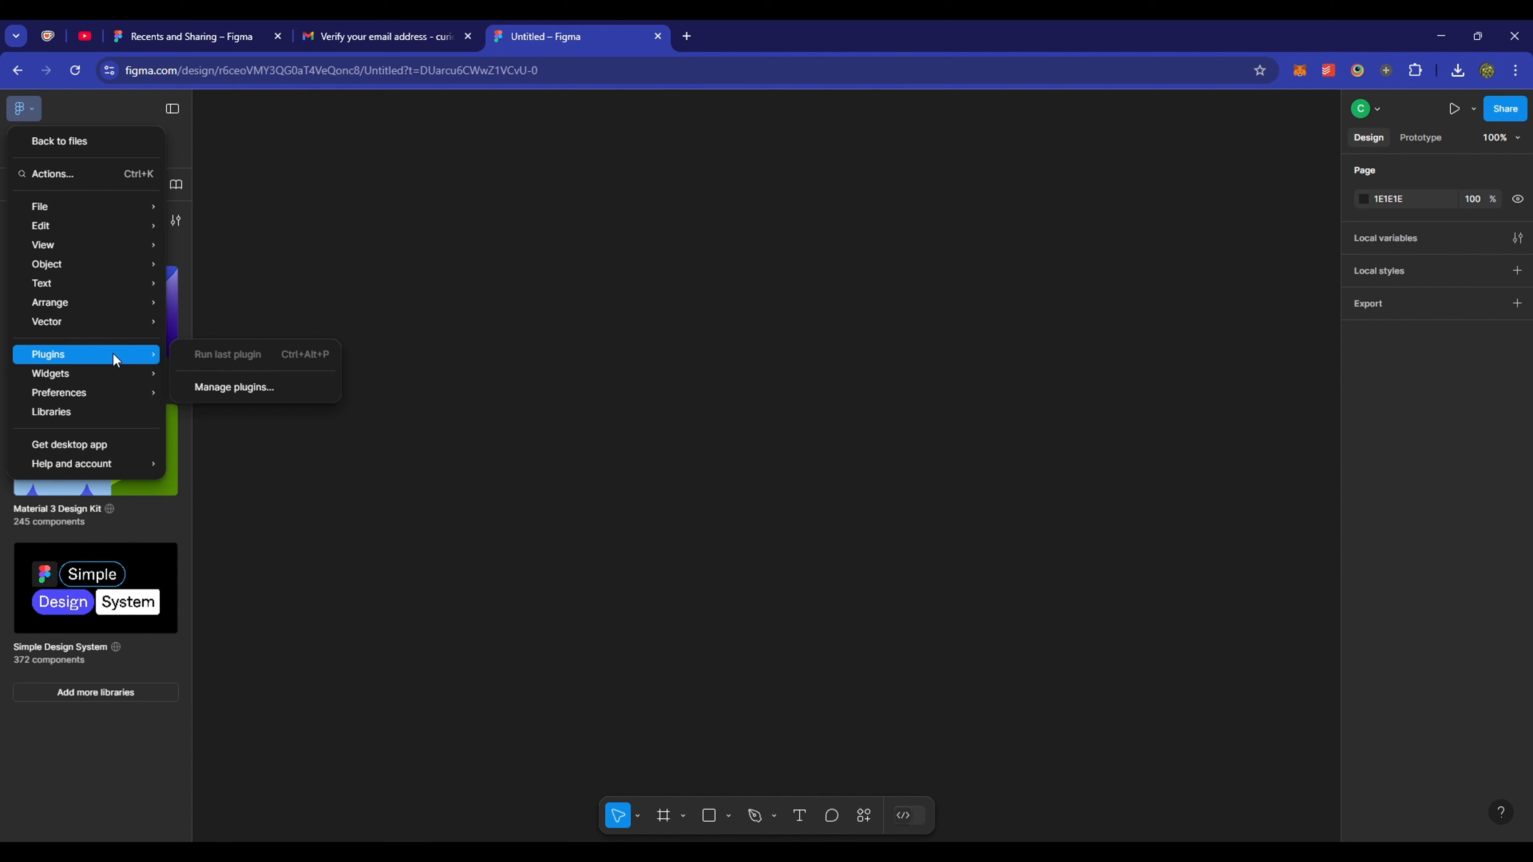
left_click(286, 388)
type("tracer")
key("Escape")
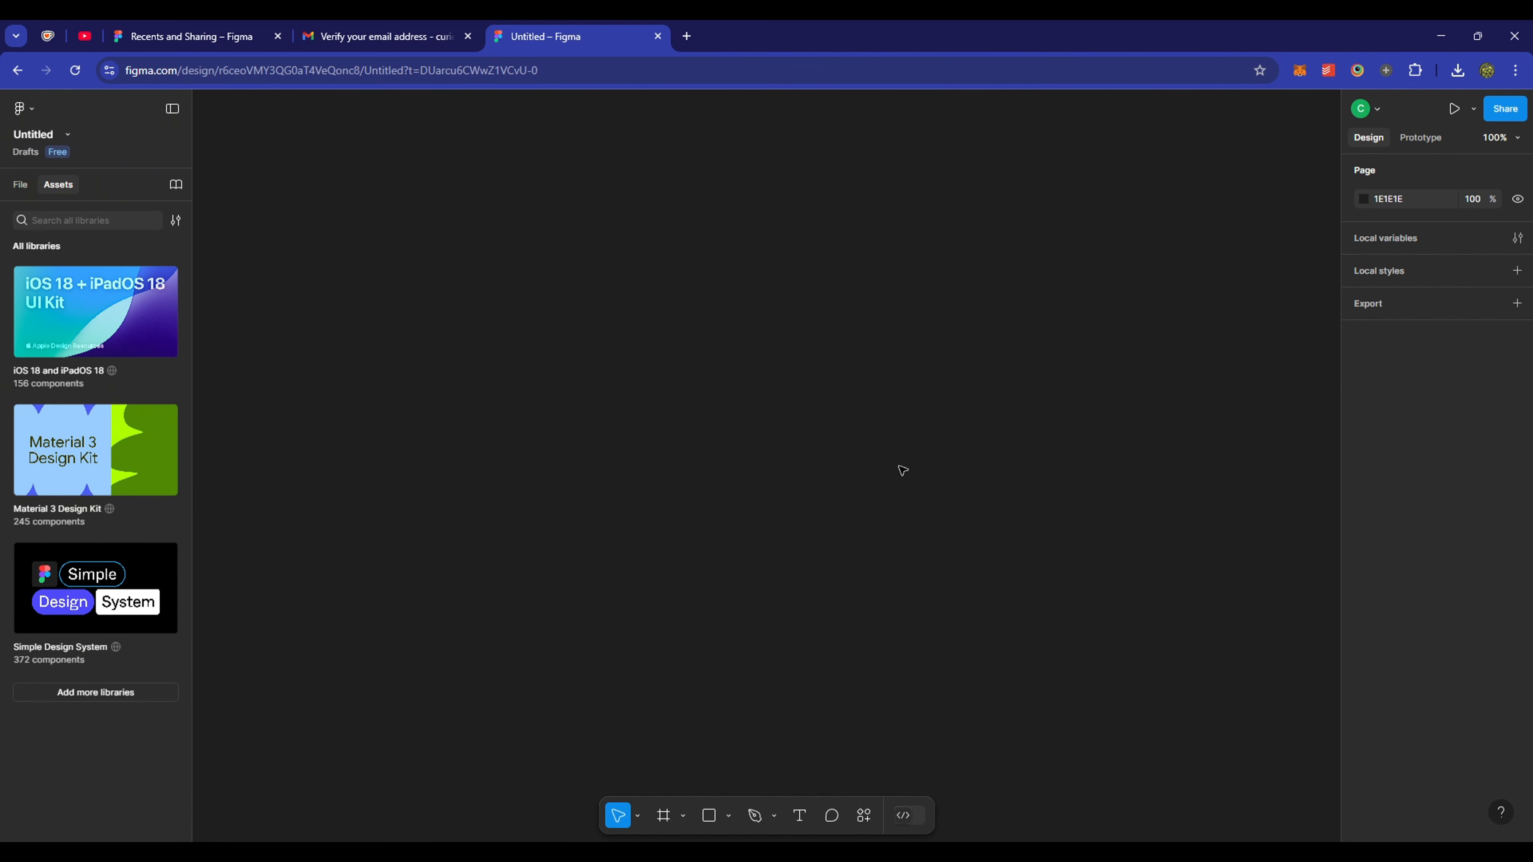
- Search 'tracer' under Plugins & widgets in quick actions and pick the Tracer plugin
left_click(864, 817)
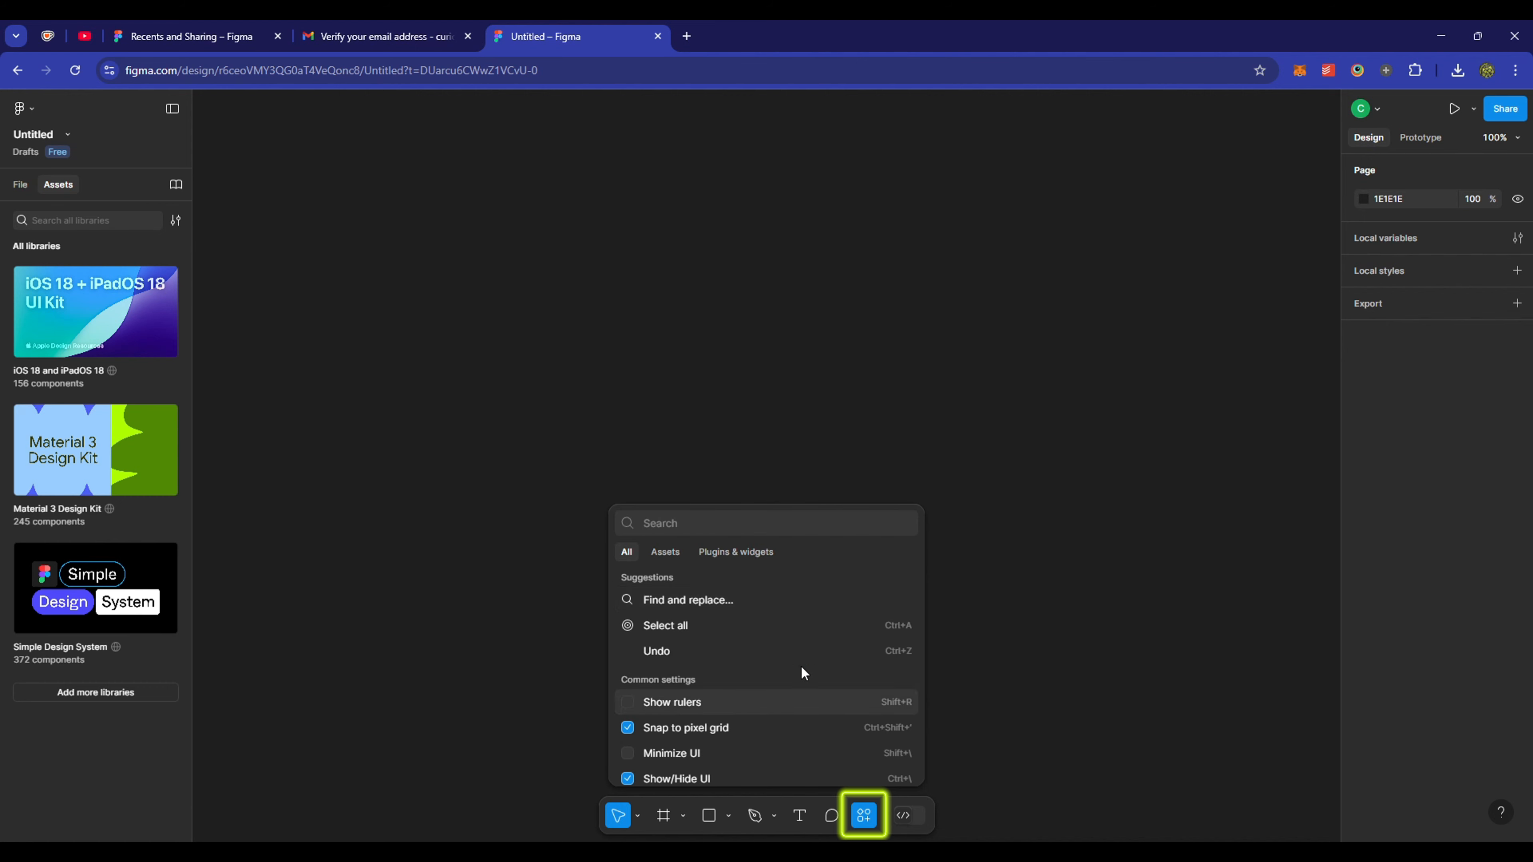
left_click(731, 554)
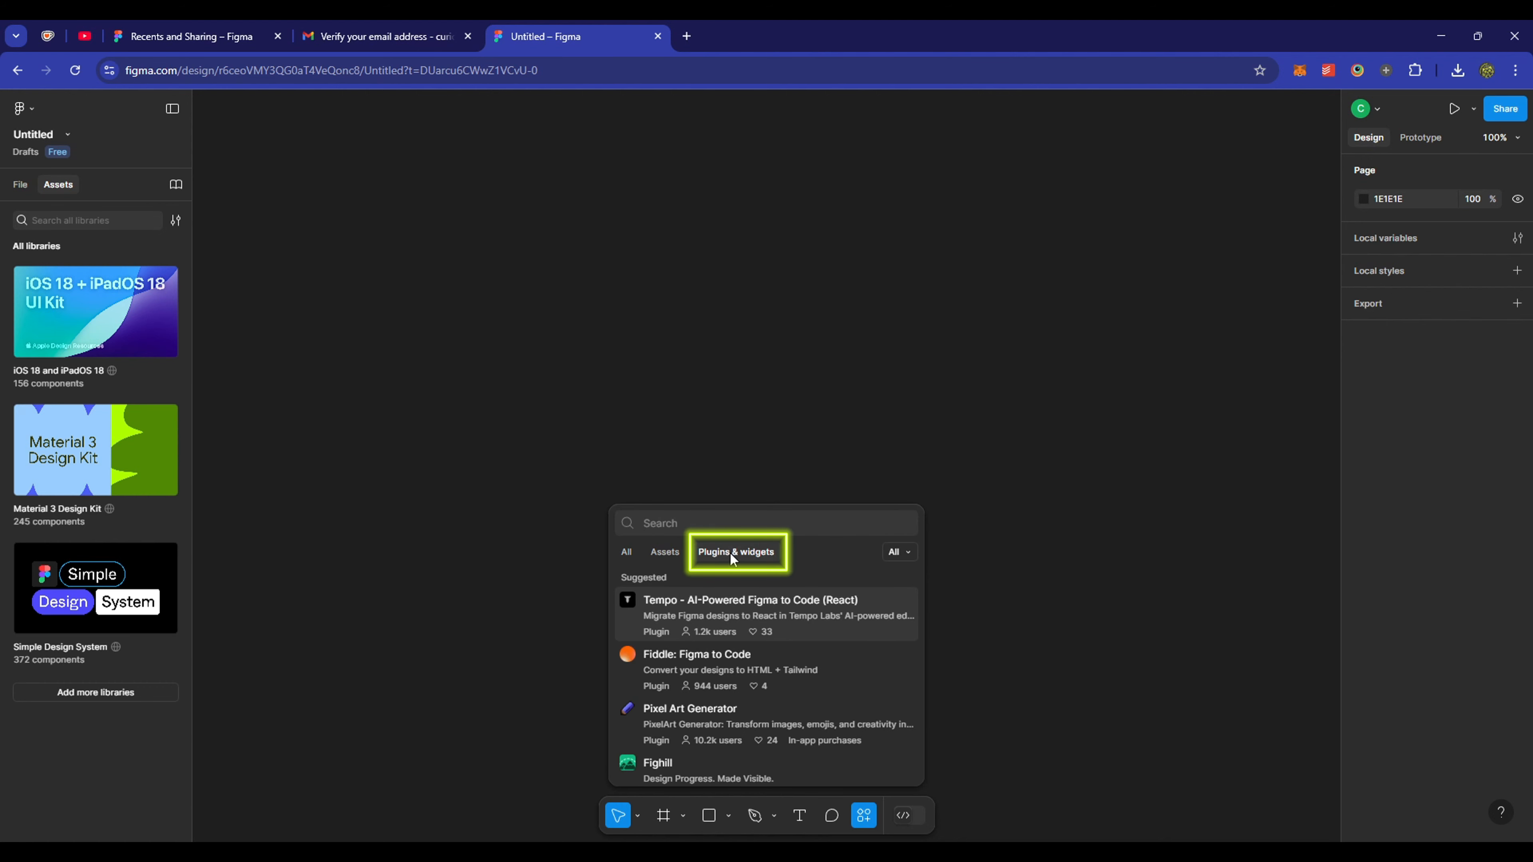
type("tracer")
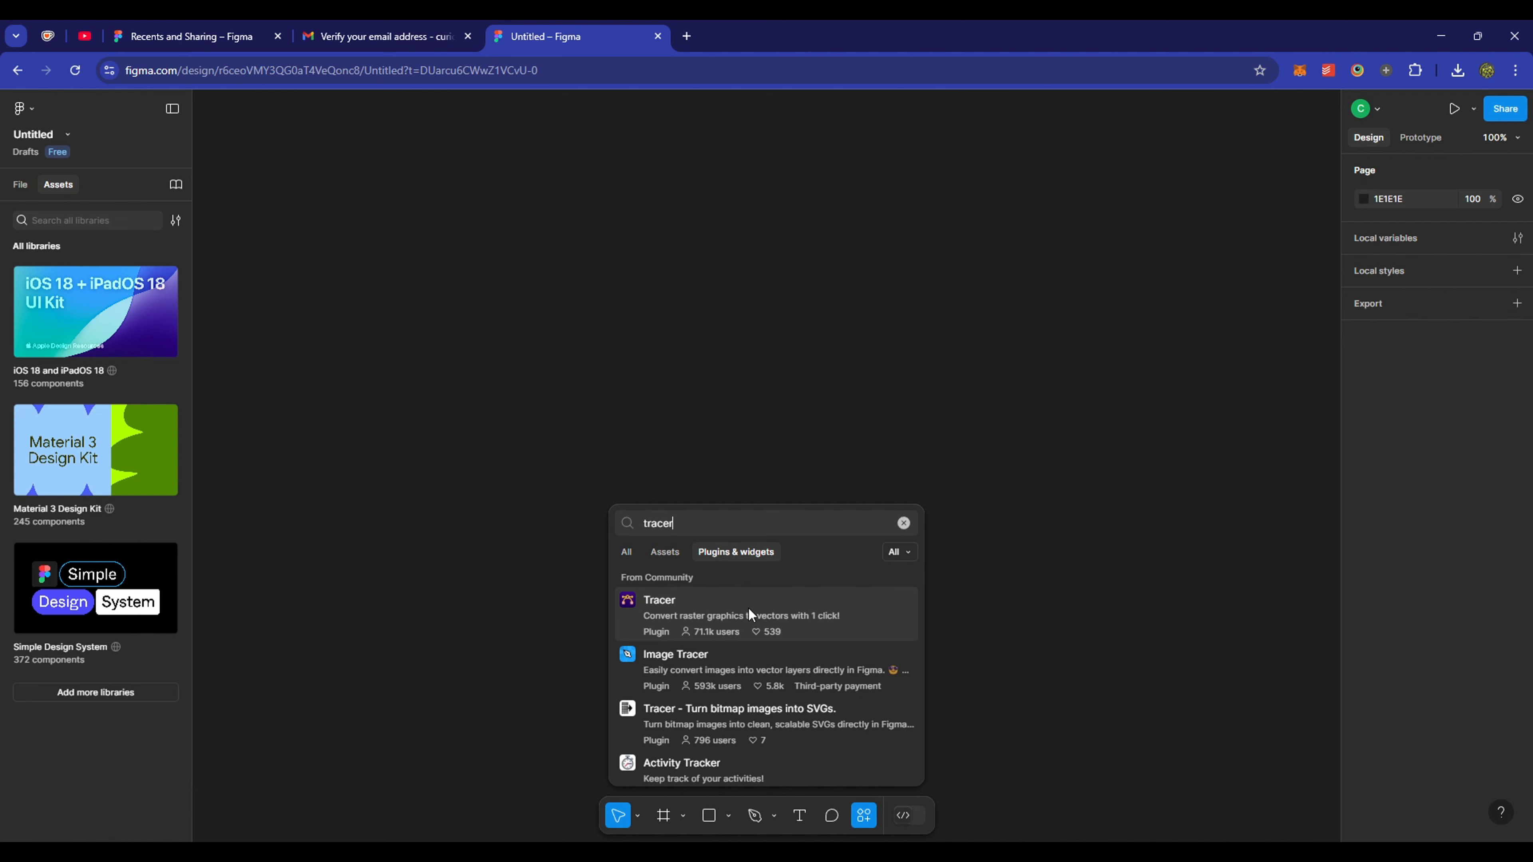
left_click(749, 609)
key("ctrl+p")
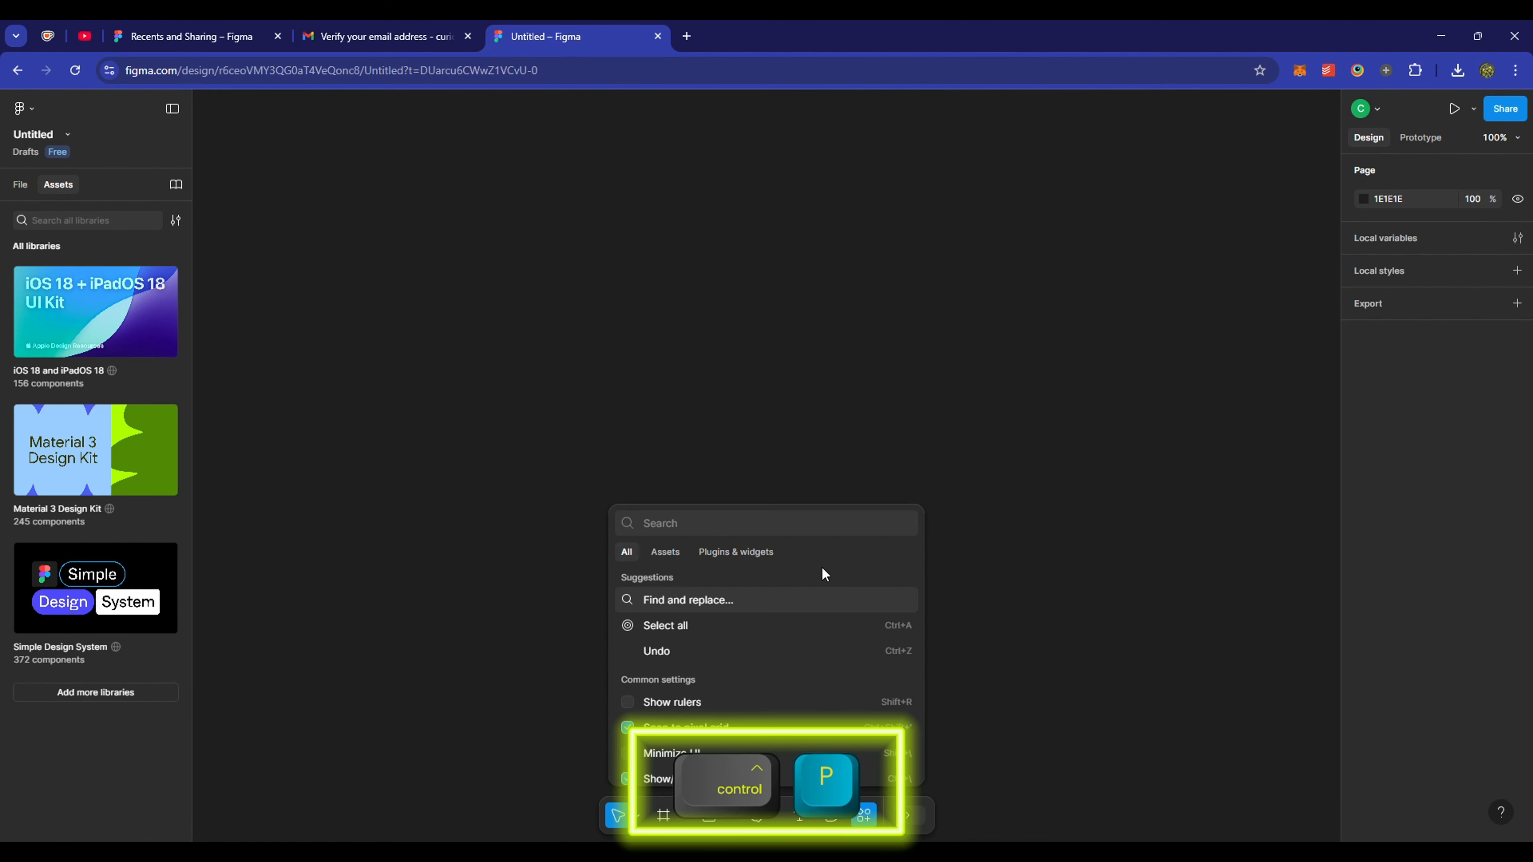
left_click(764, 553)
- Find 'tracer' through the canvas Plugins menu and open the Tracer plugin's details
type("tracer")
left_click(973, 522)
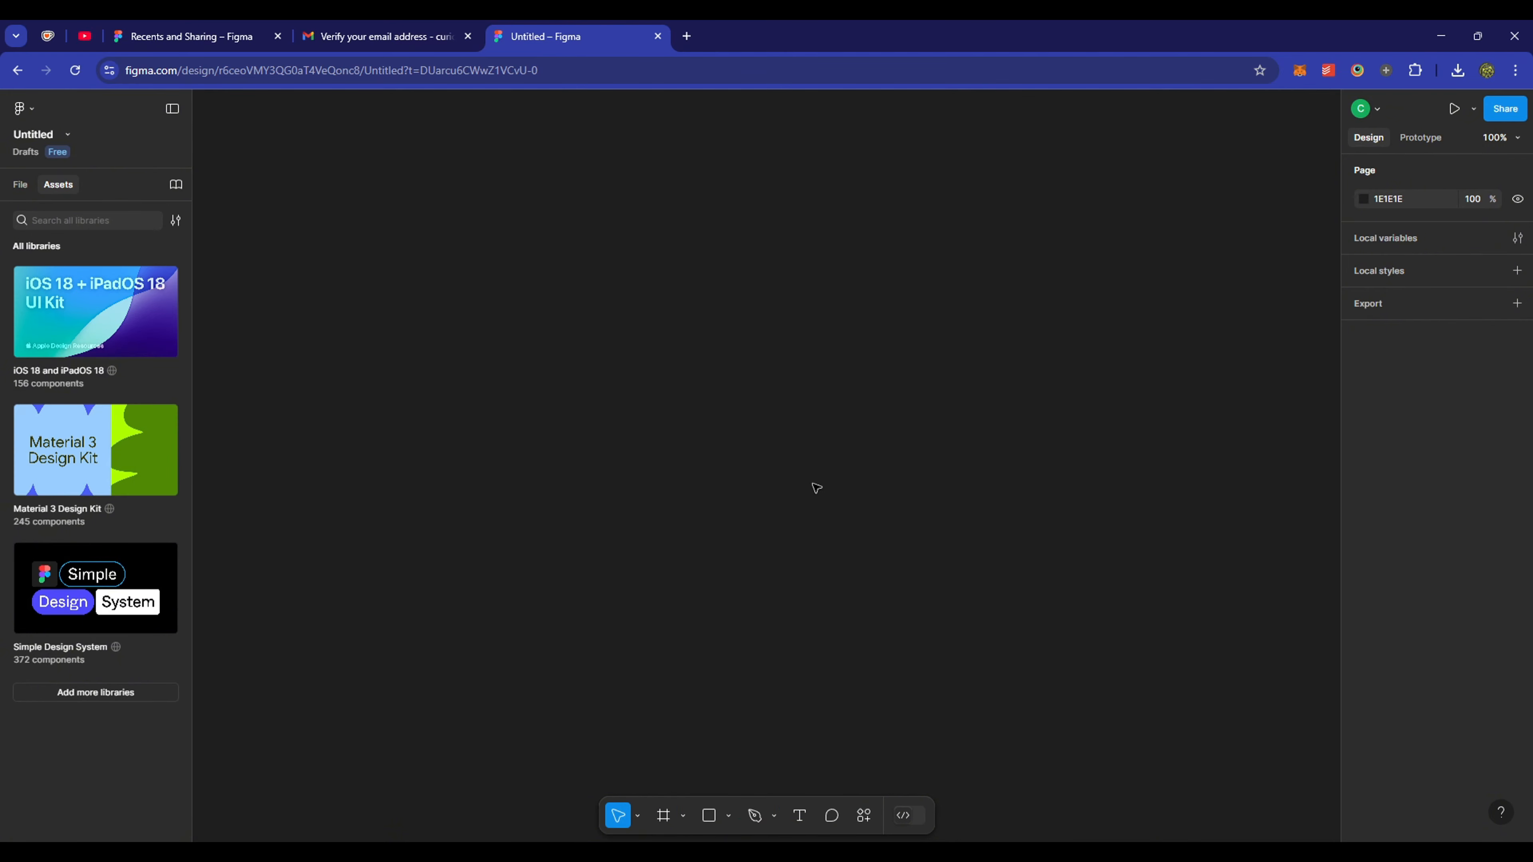
right_click(812, 483)
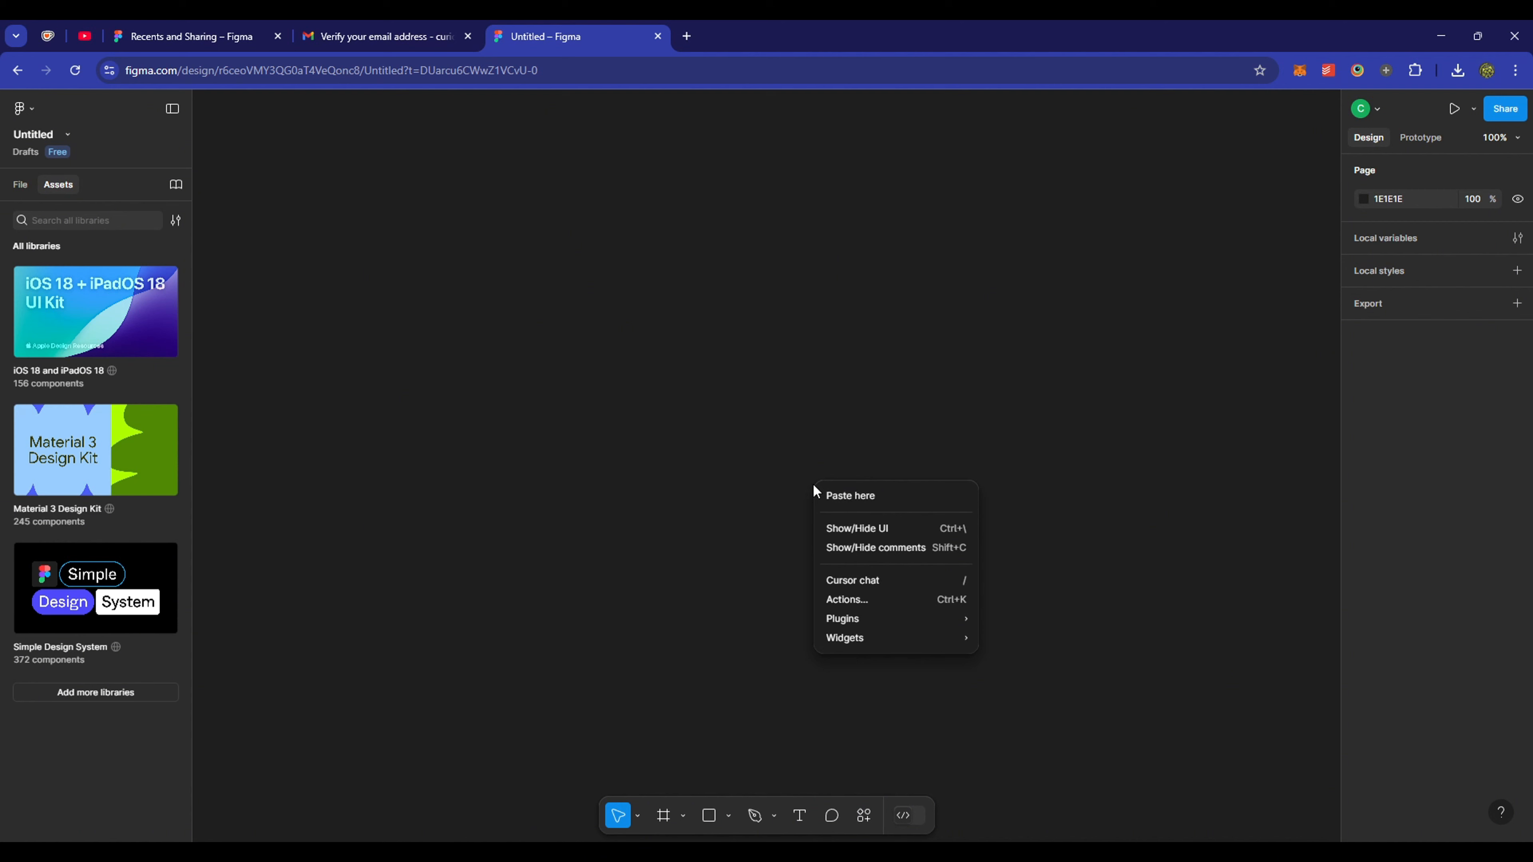
mouse_move(866, 616)
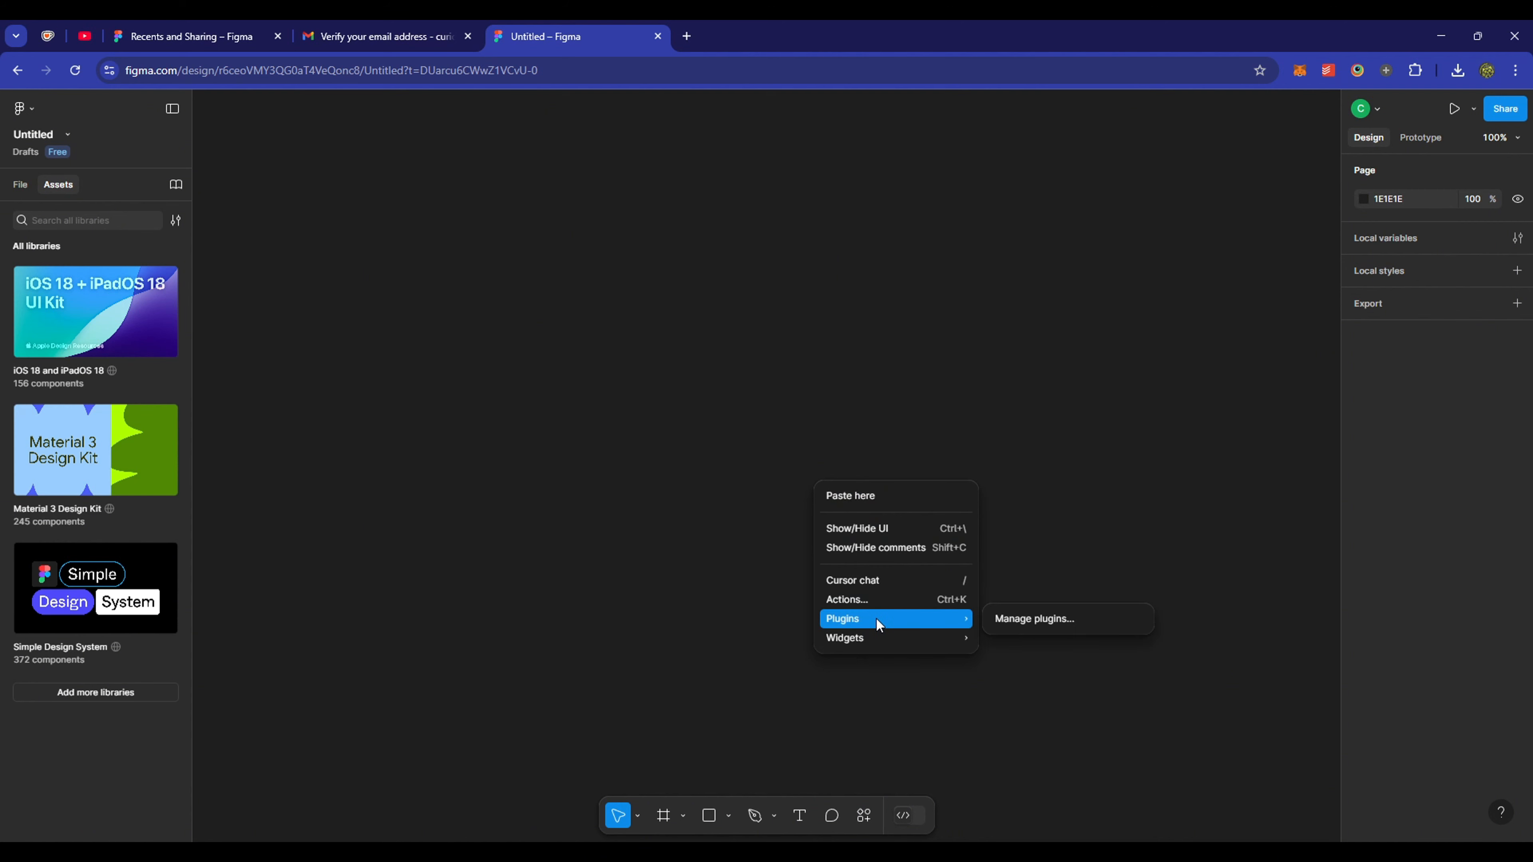
left_click(1097, 620)
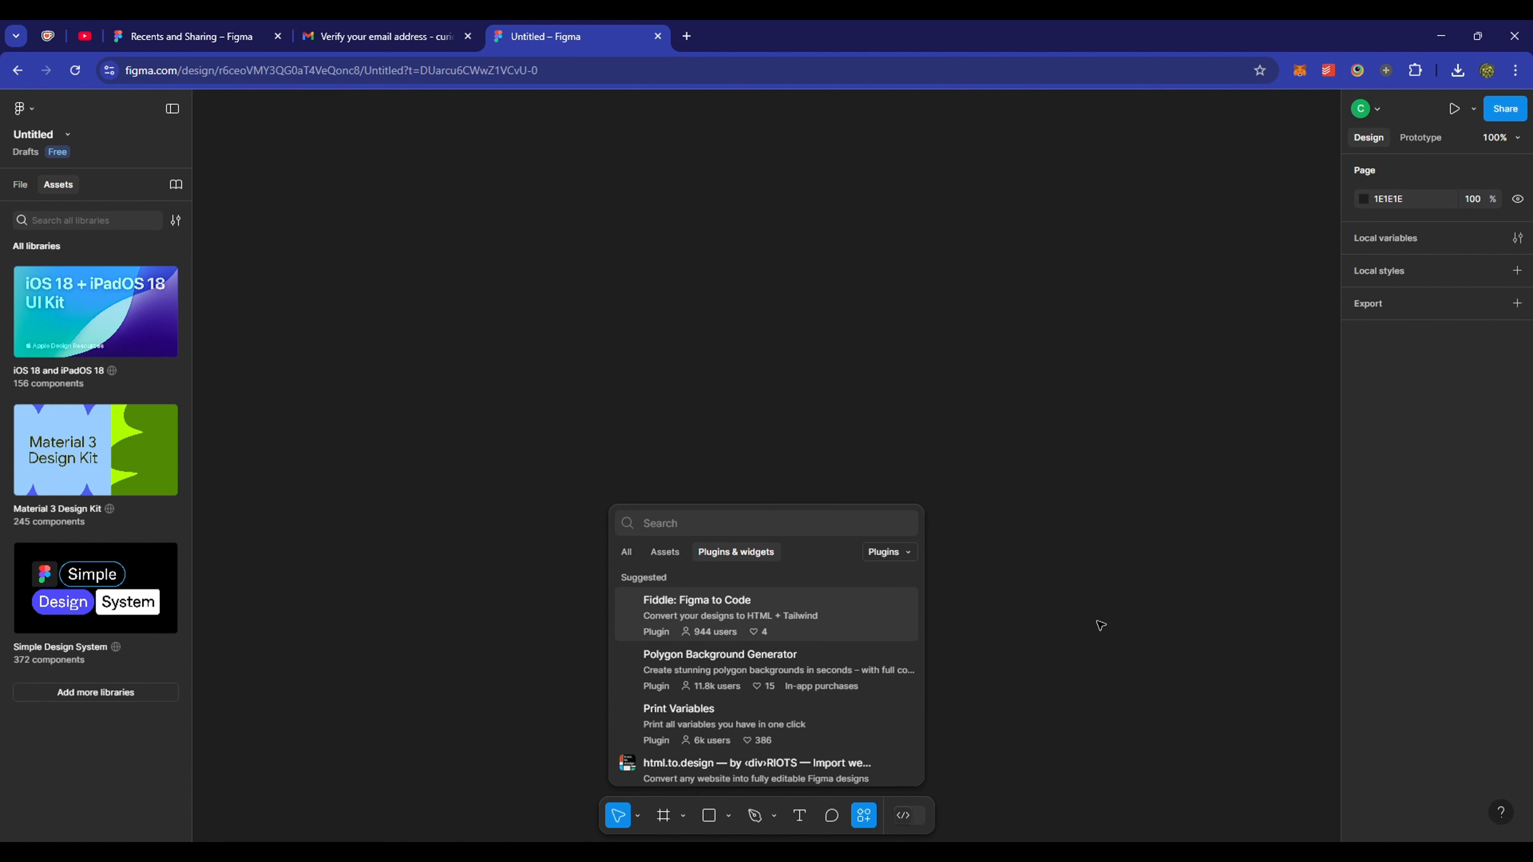
type("tracer")
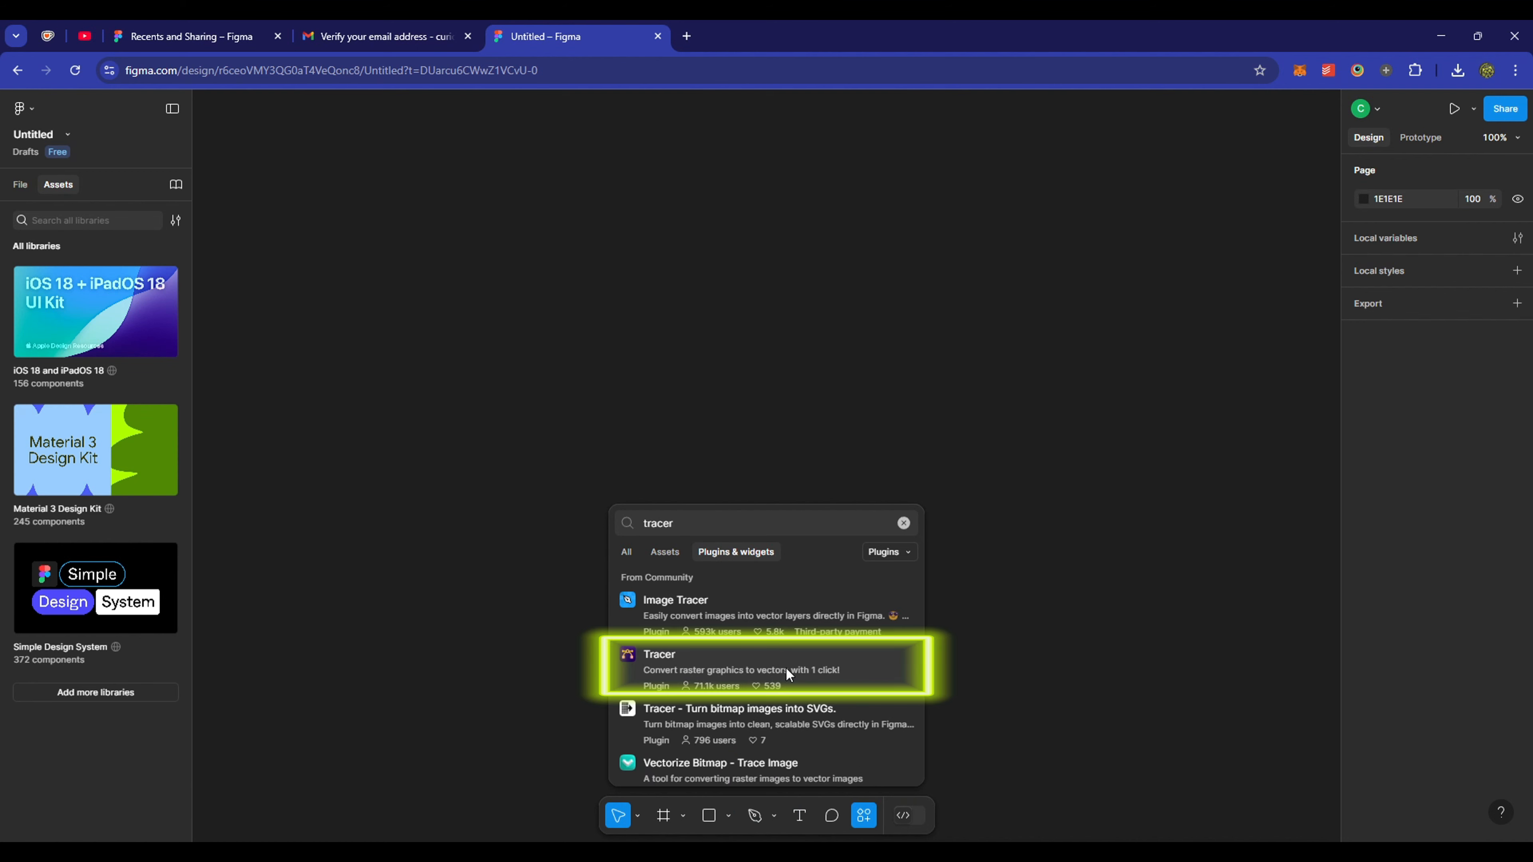
left_click(896, 676)
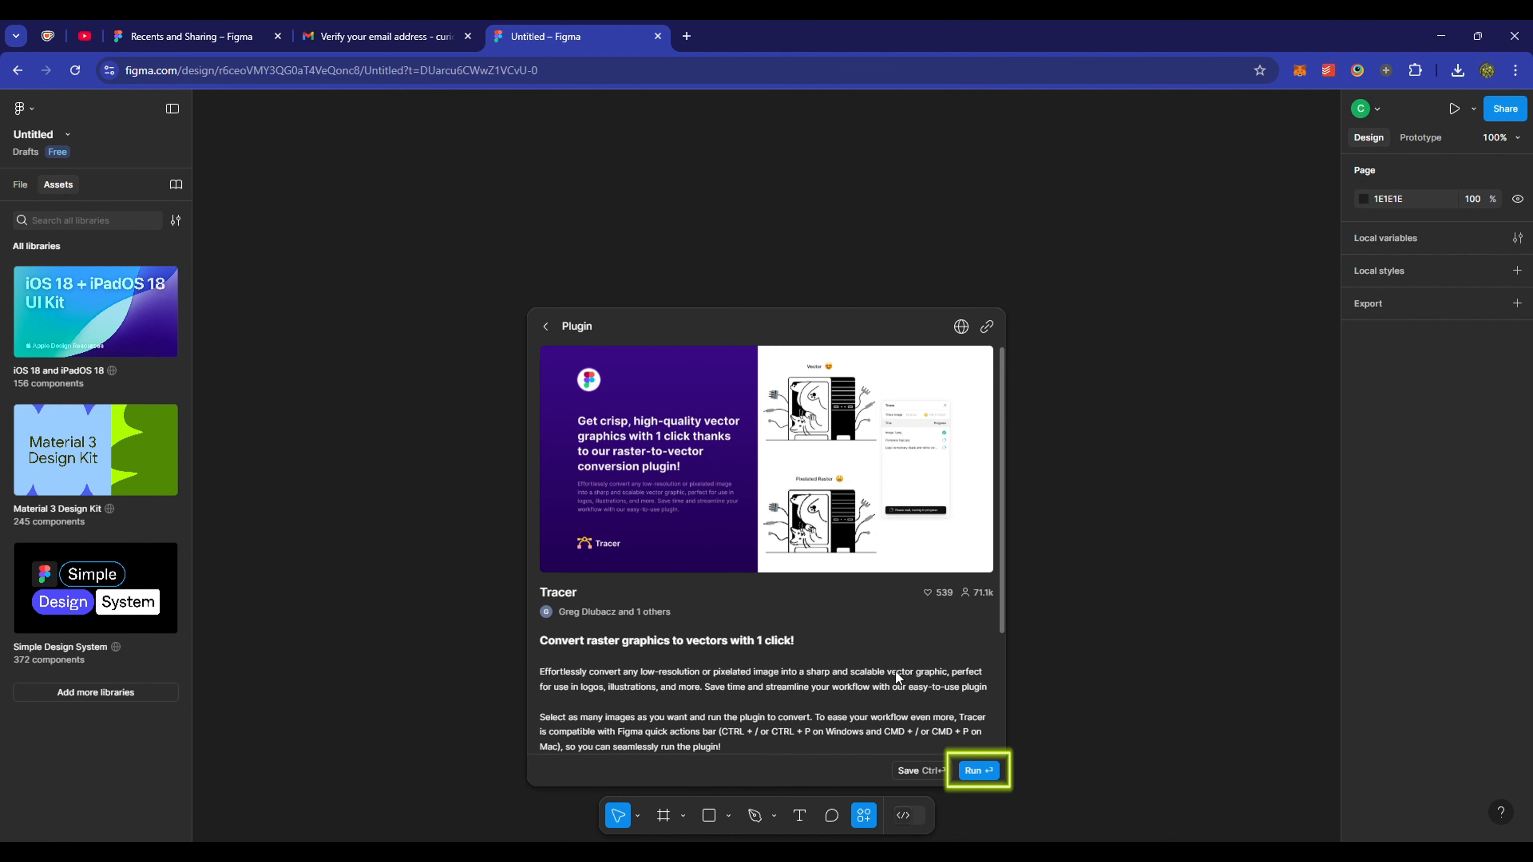
- Run Tracer and follow 'Need a license?' from its License section
left_click(984, 771)
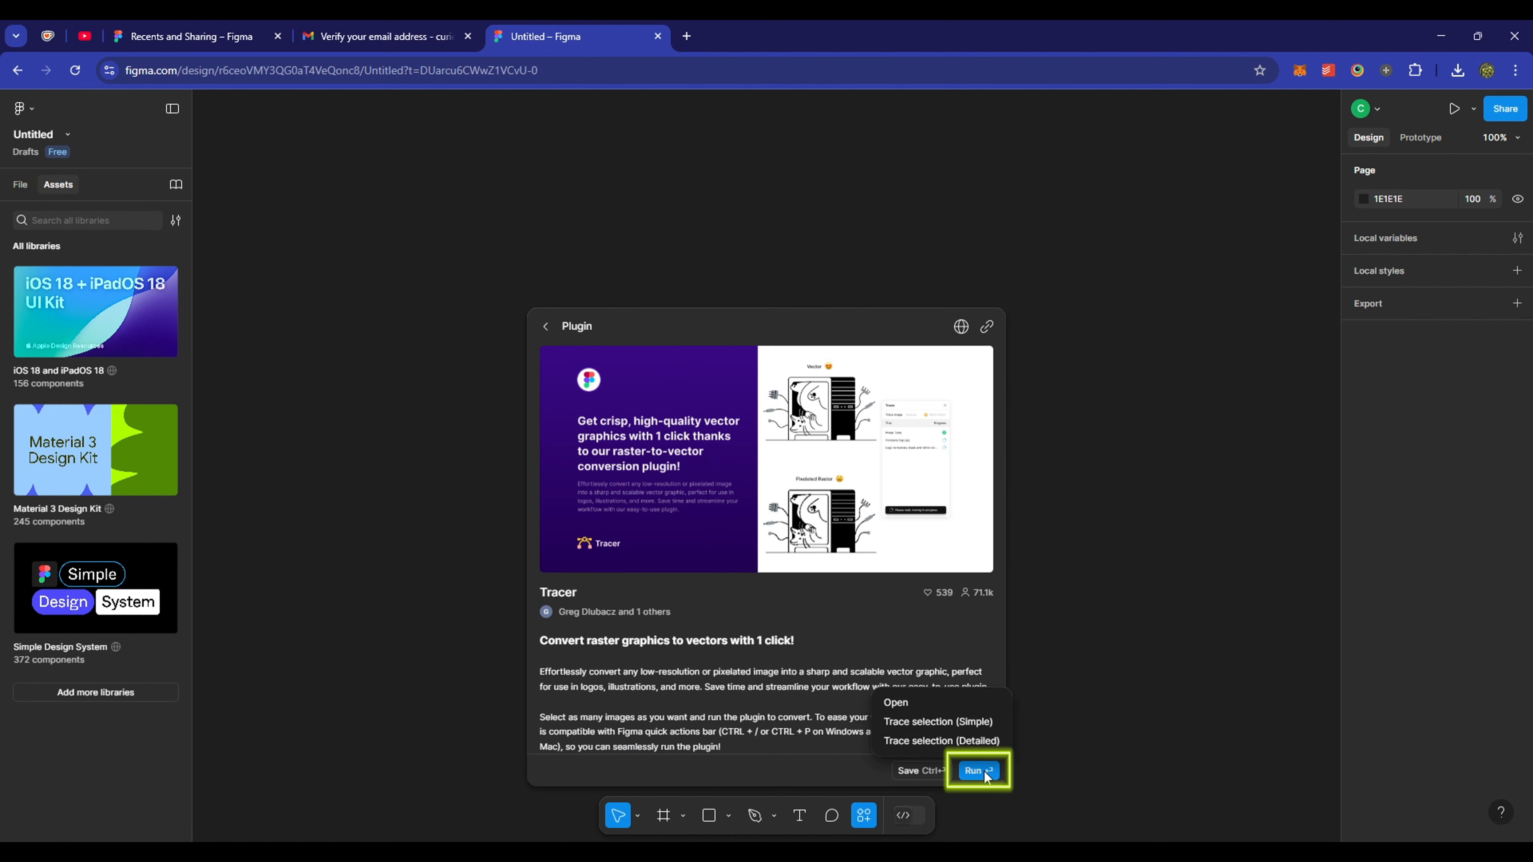
left_click(925, 704)
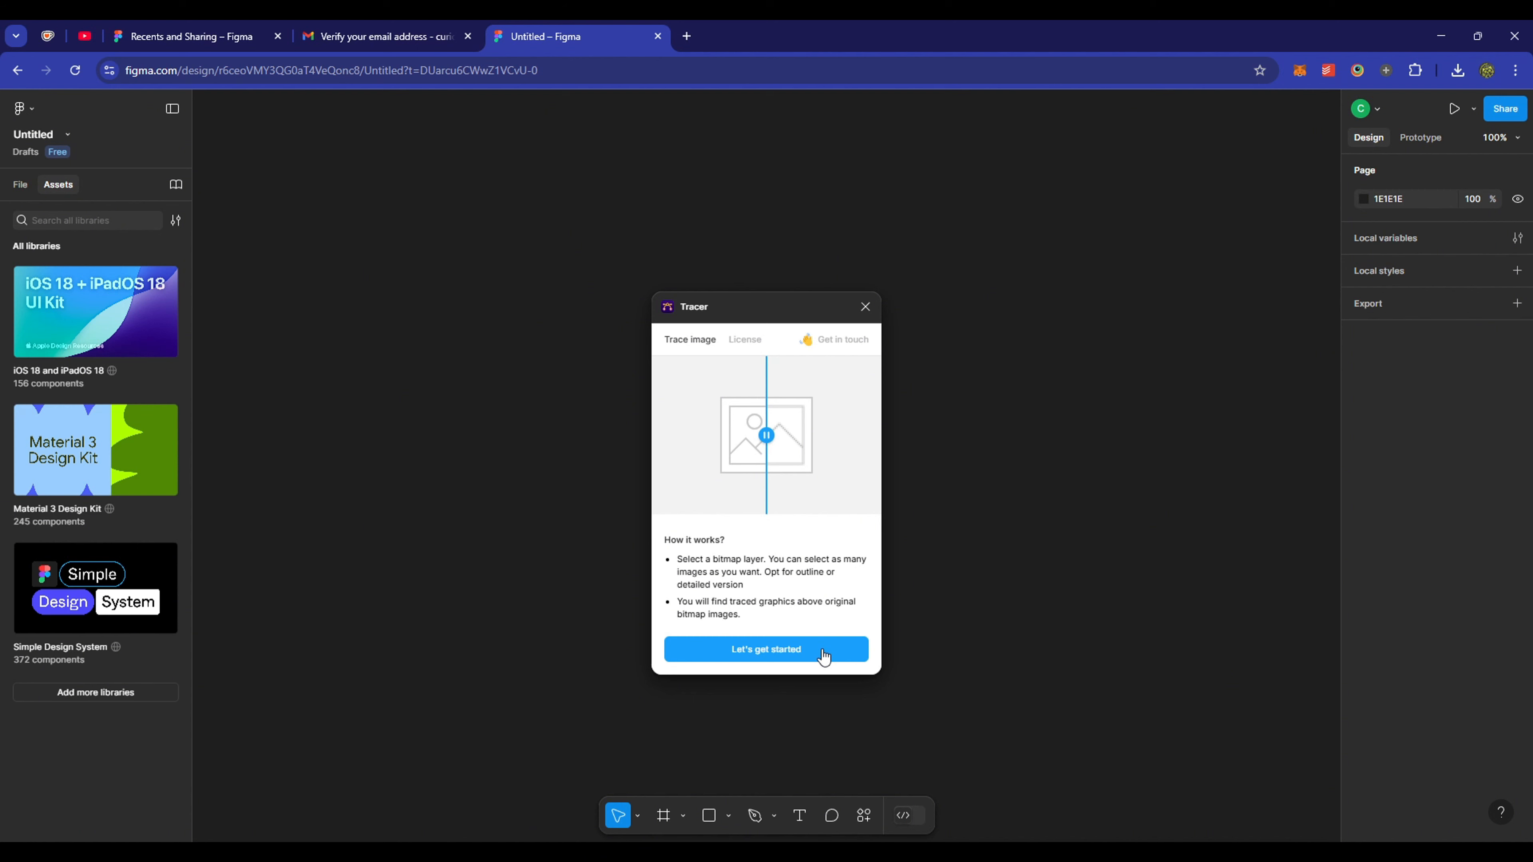
left_click(754, 345)
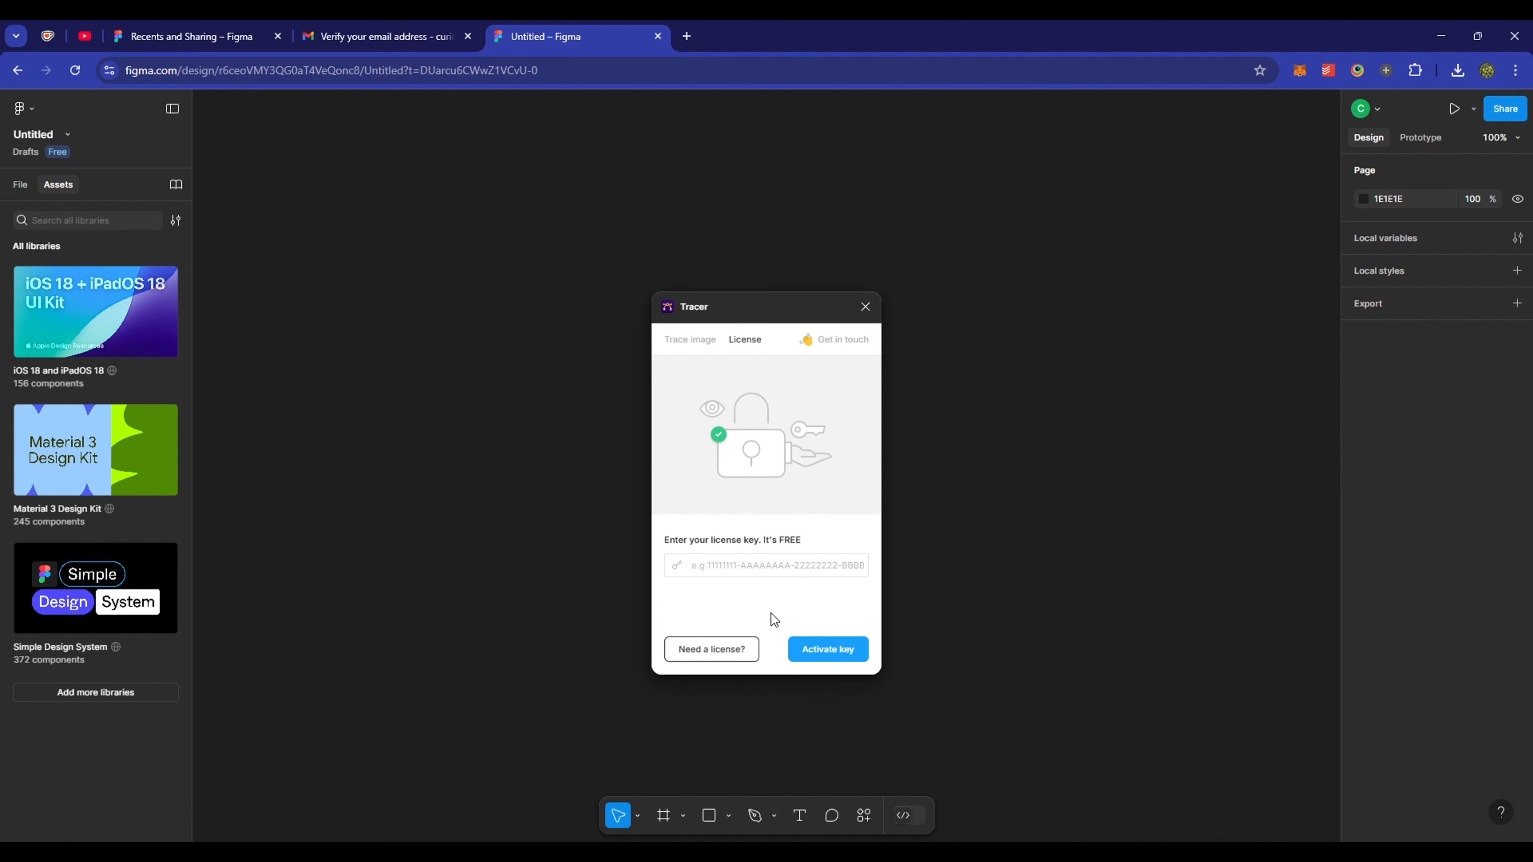
left_click(732, 658)
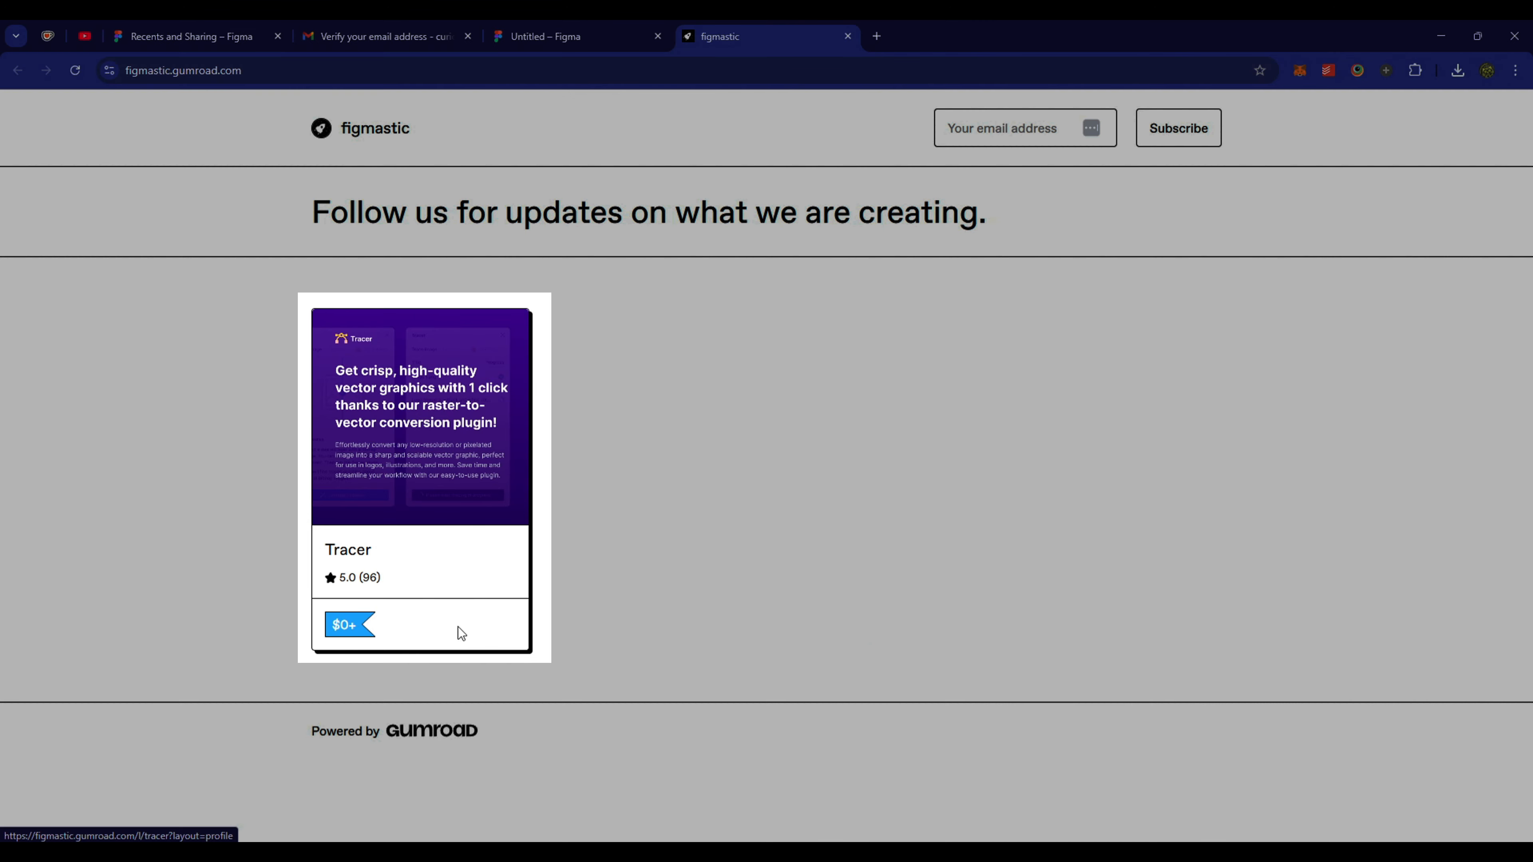
- Check out Tracer on Gumroad with the buyer's e-mail and a 0 tip, then copy the license key
left_click(459, 628)
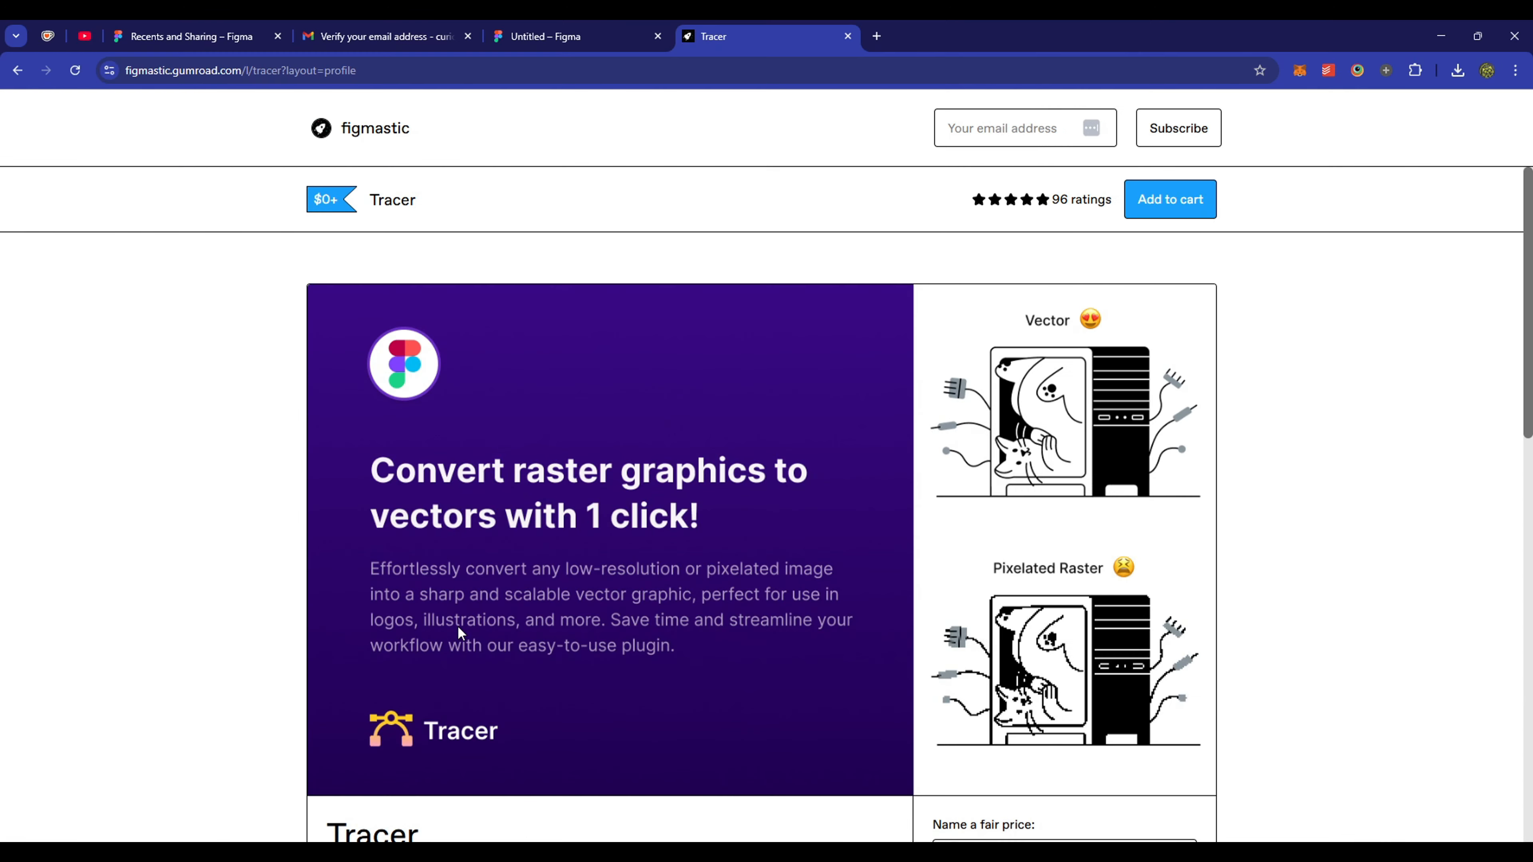
scroll(1273, 479, "down", 5)
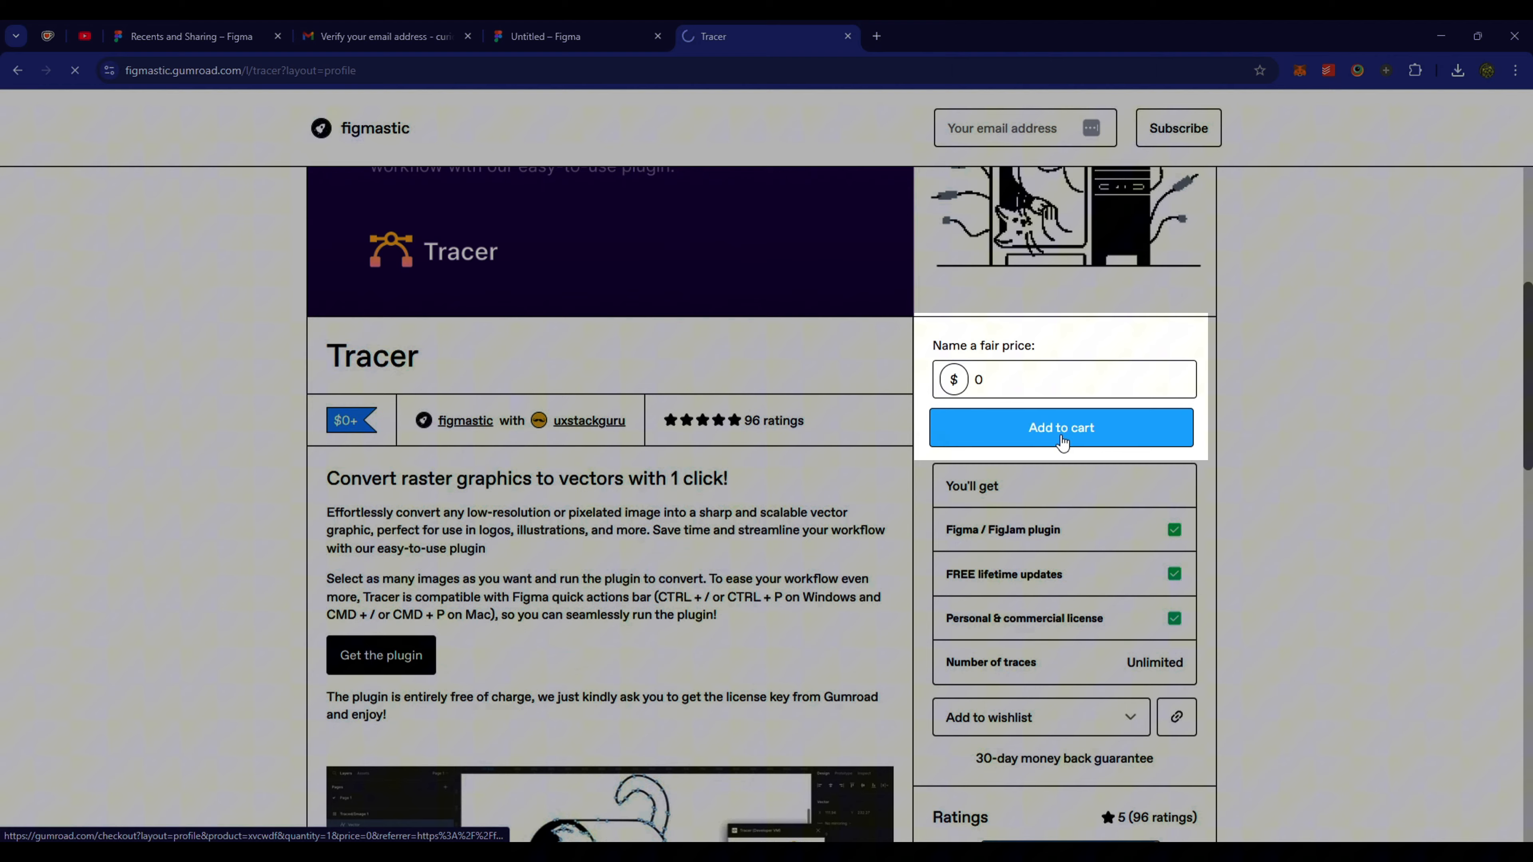
left_click(1061, 434)
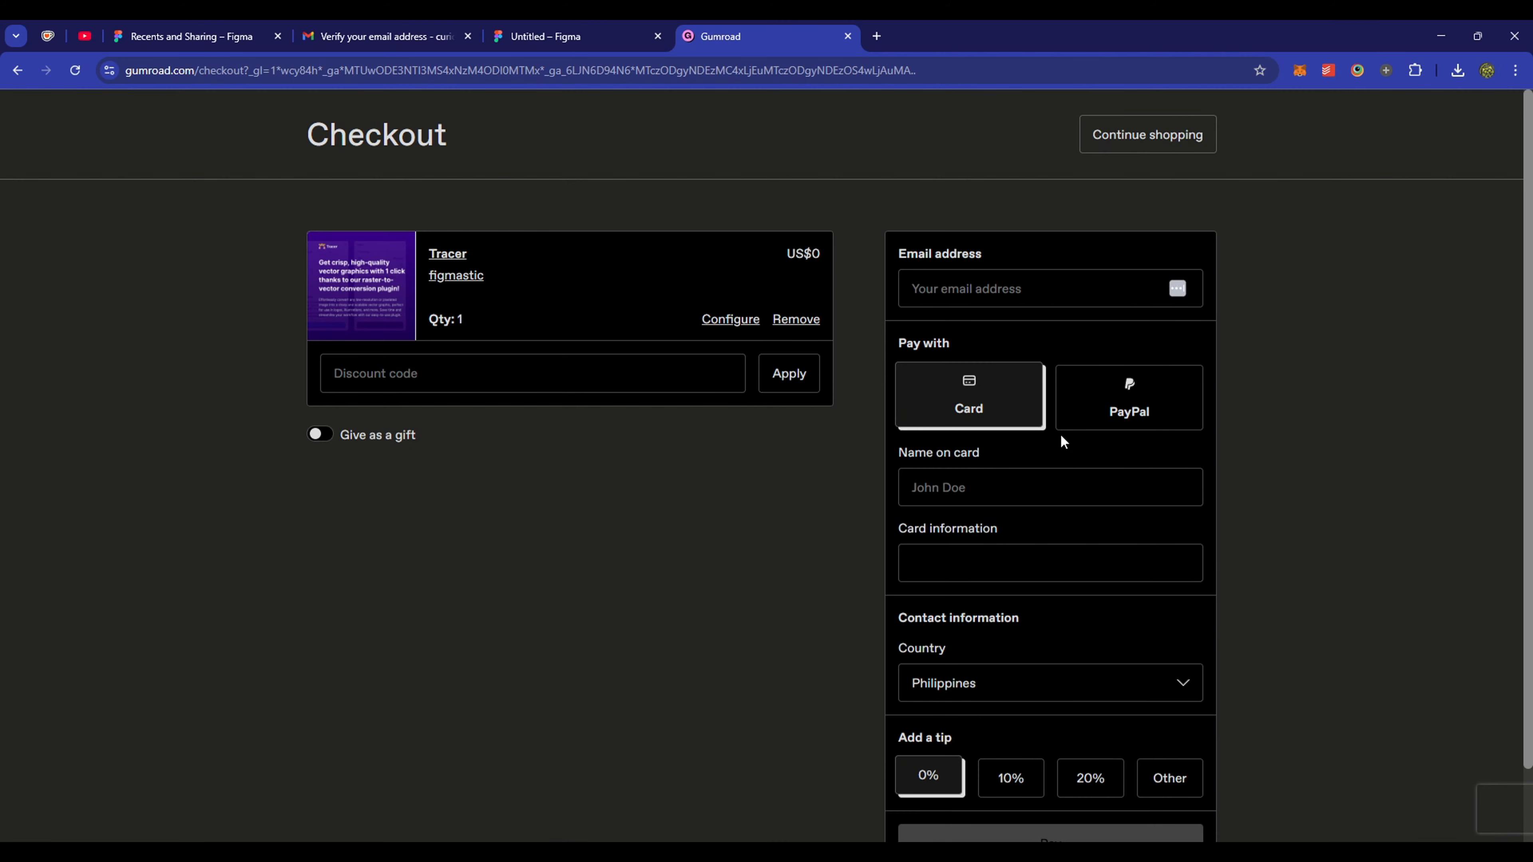
left_click(1023, 291)
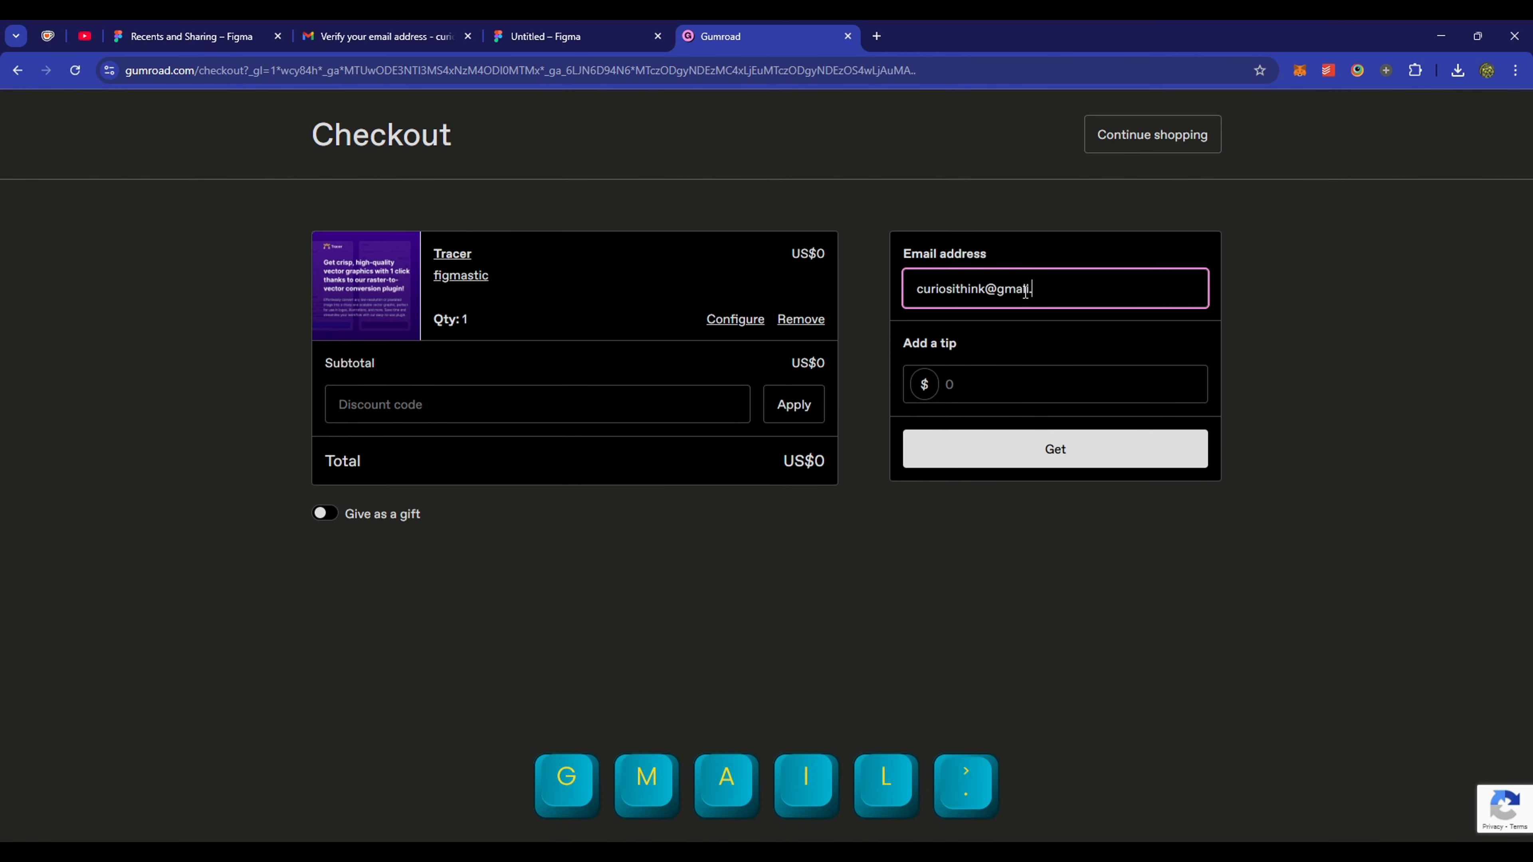
left_click(1002, 380)
type("0")
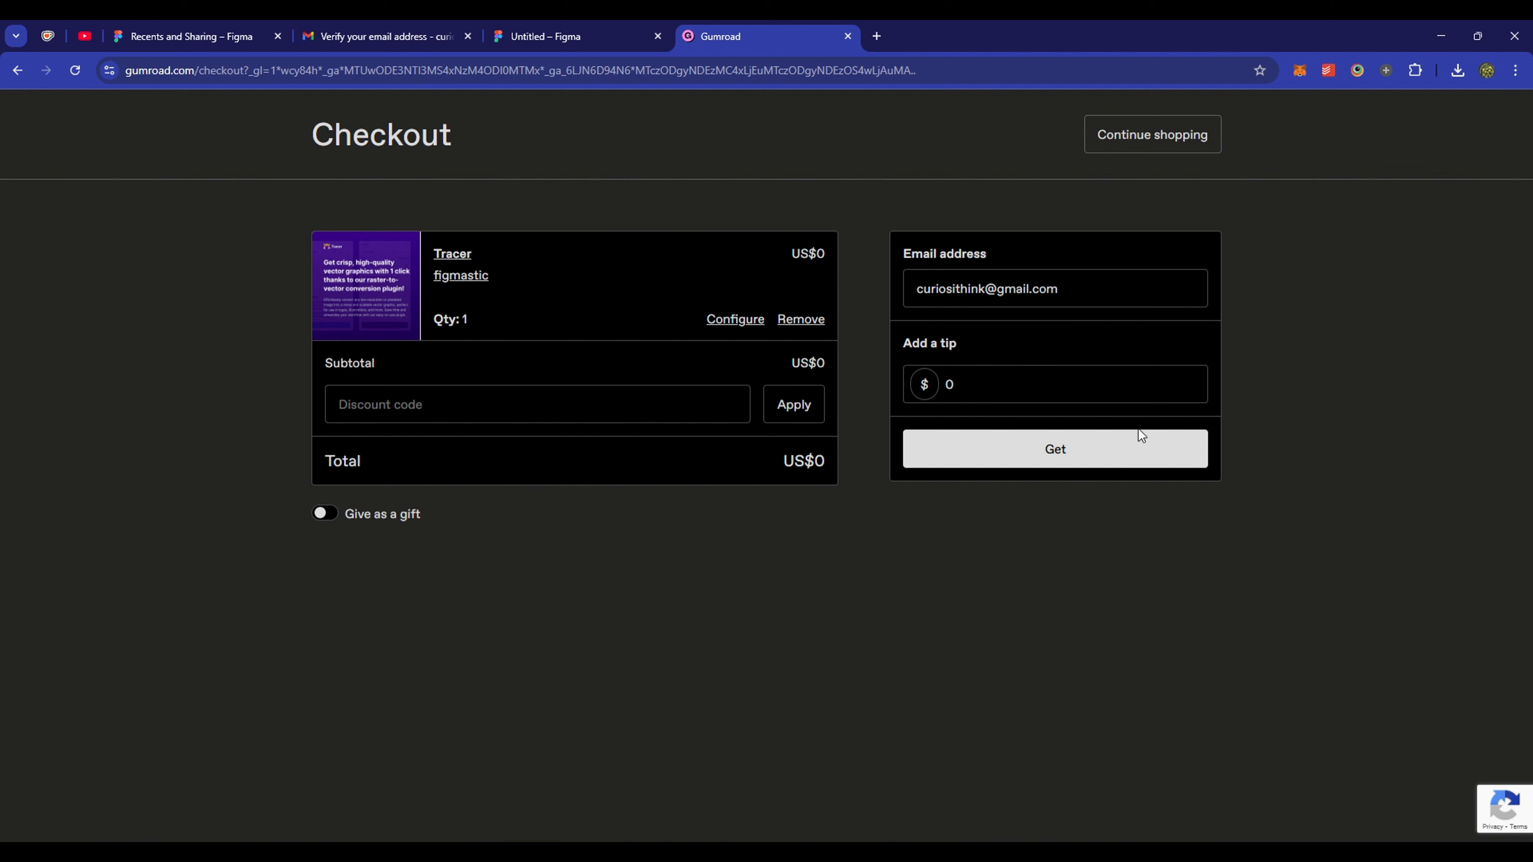
left_click(1071, 451)
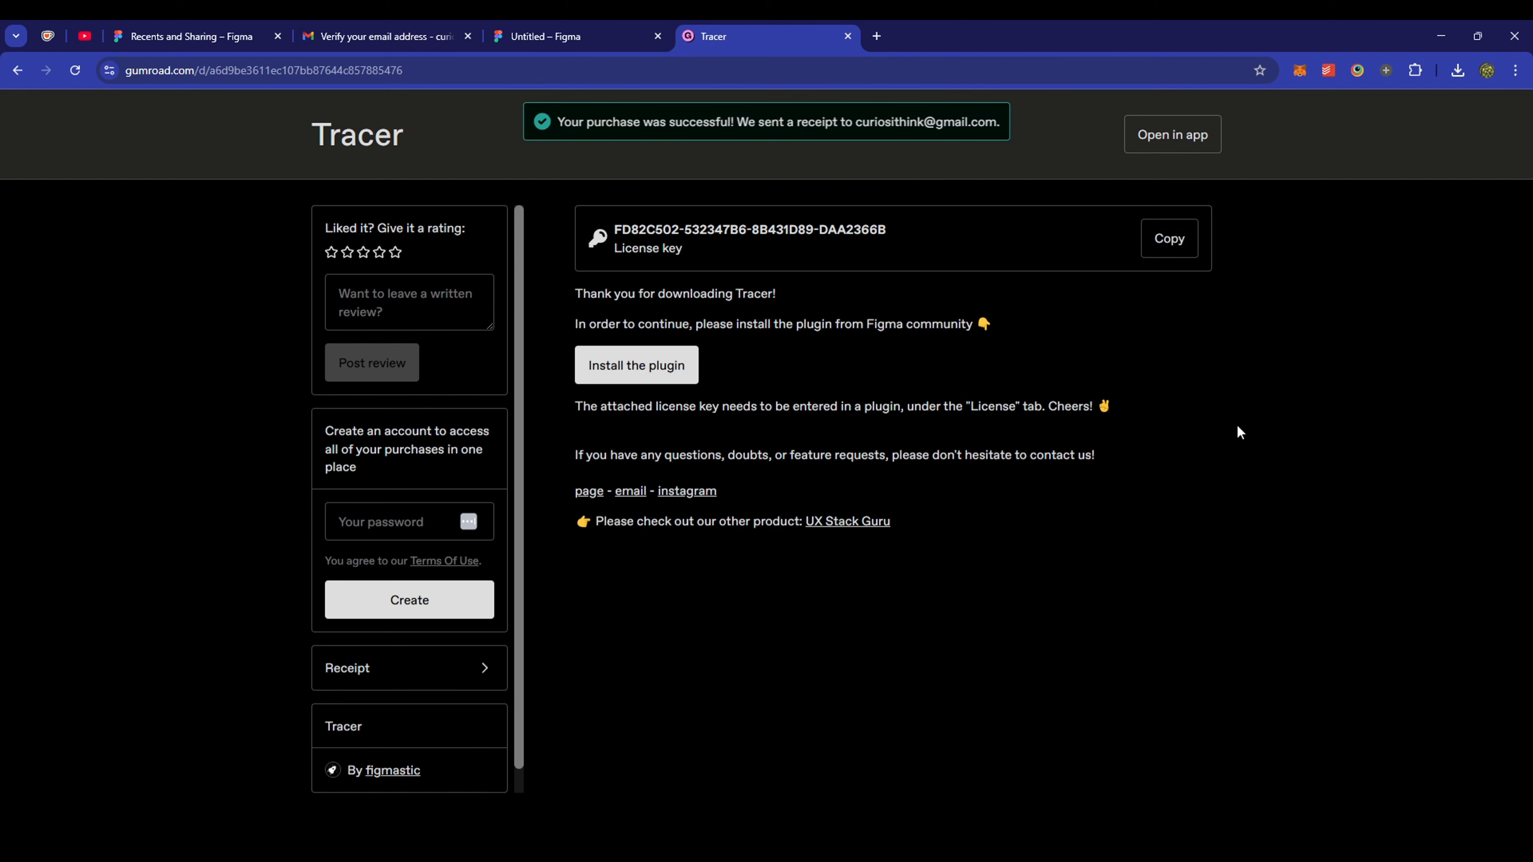
left_click(1176, 240)
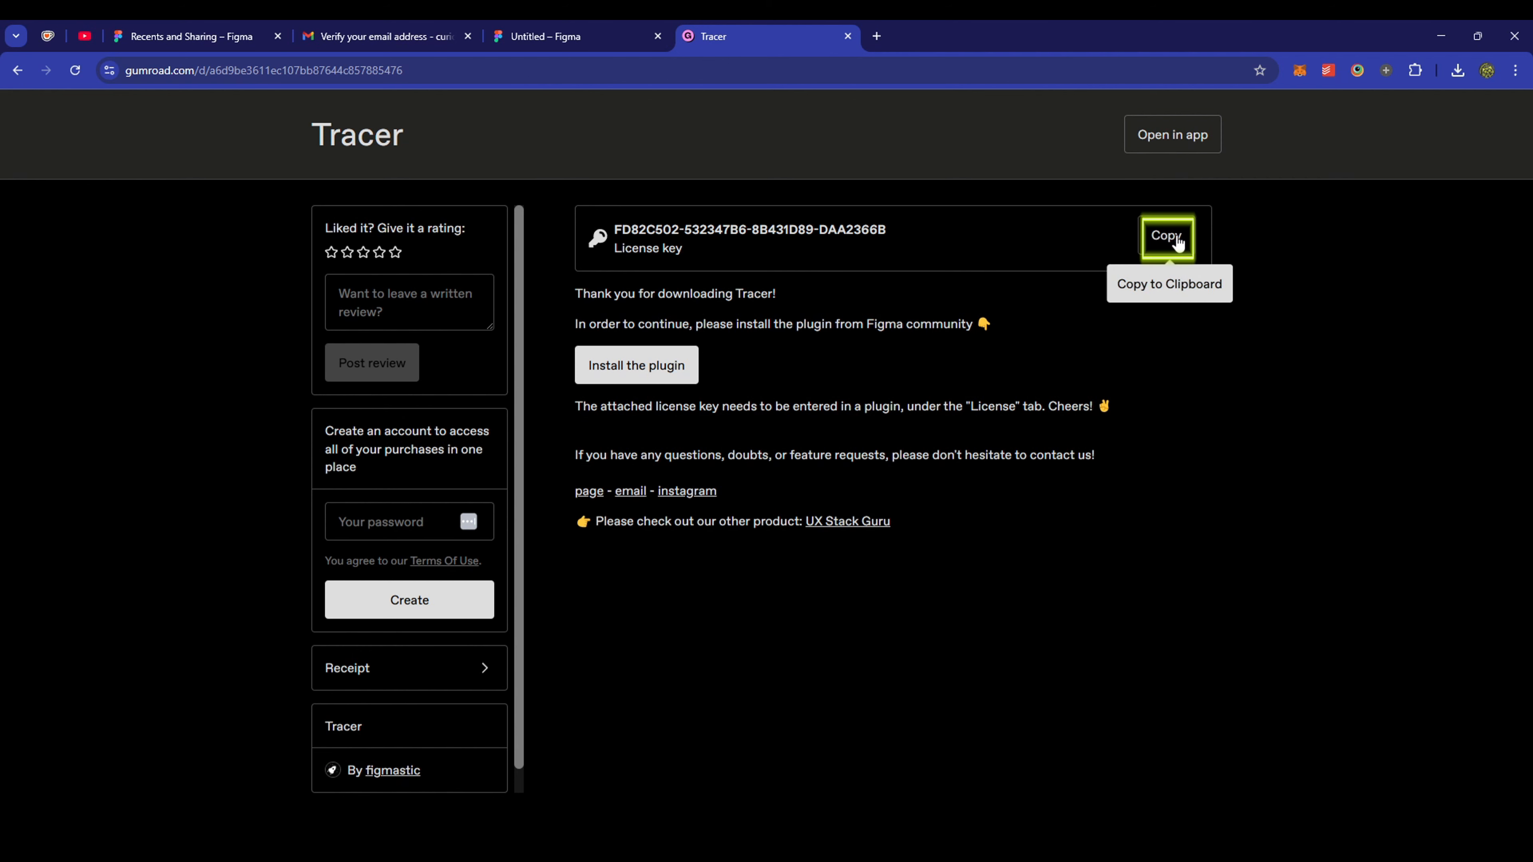
- Paste the license key into Tracer's License field and activate it
left_click(574, 38)
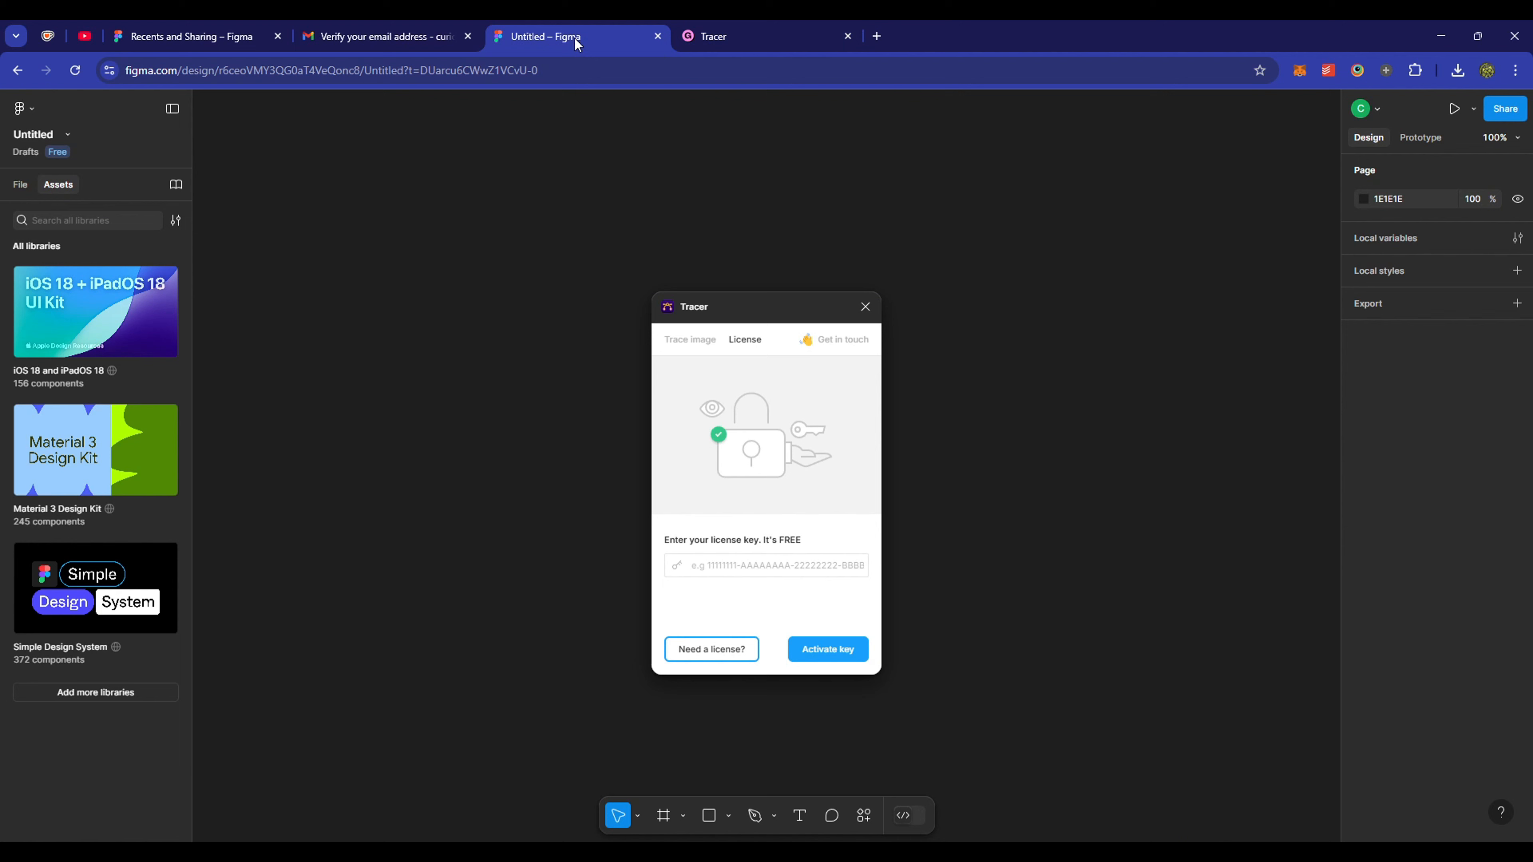
left_click(724, 565)
right_click(726, 565)
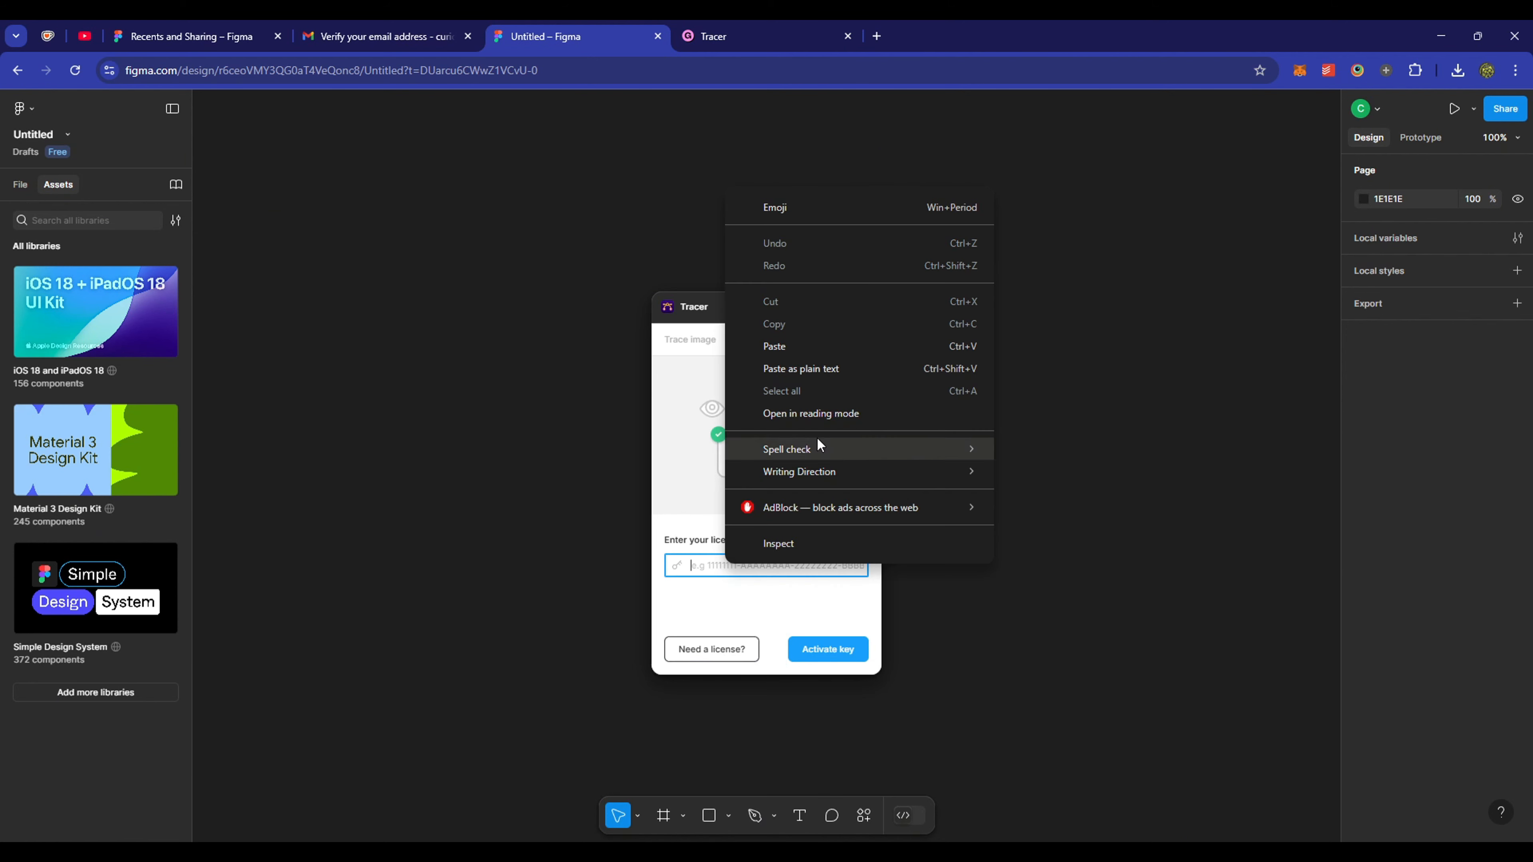
left_click(832, 348)
left_click(857, 653)
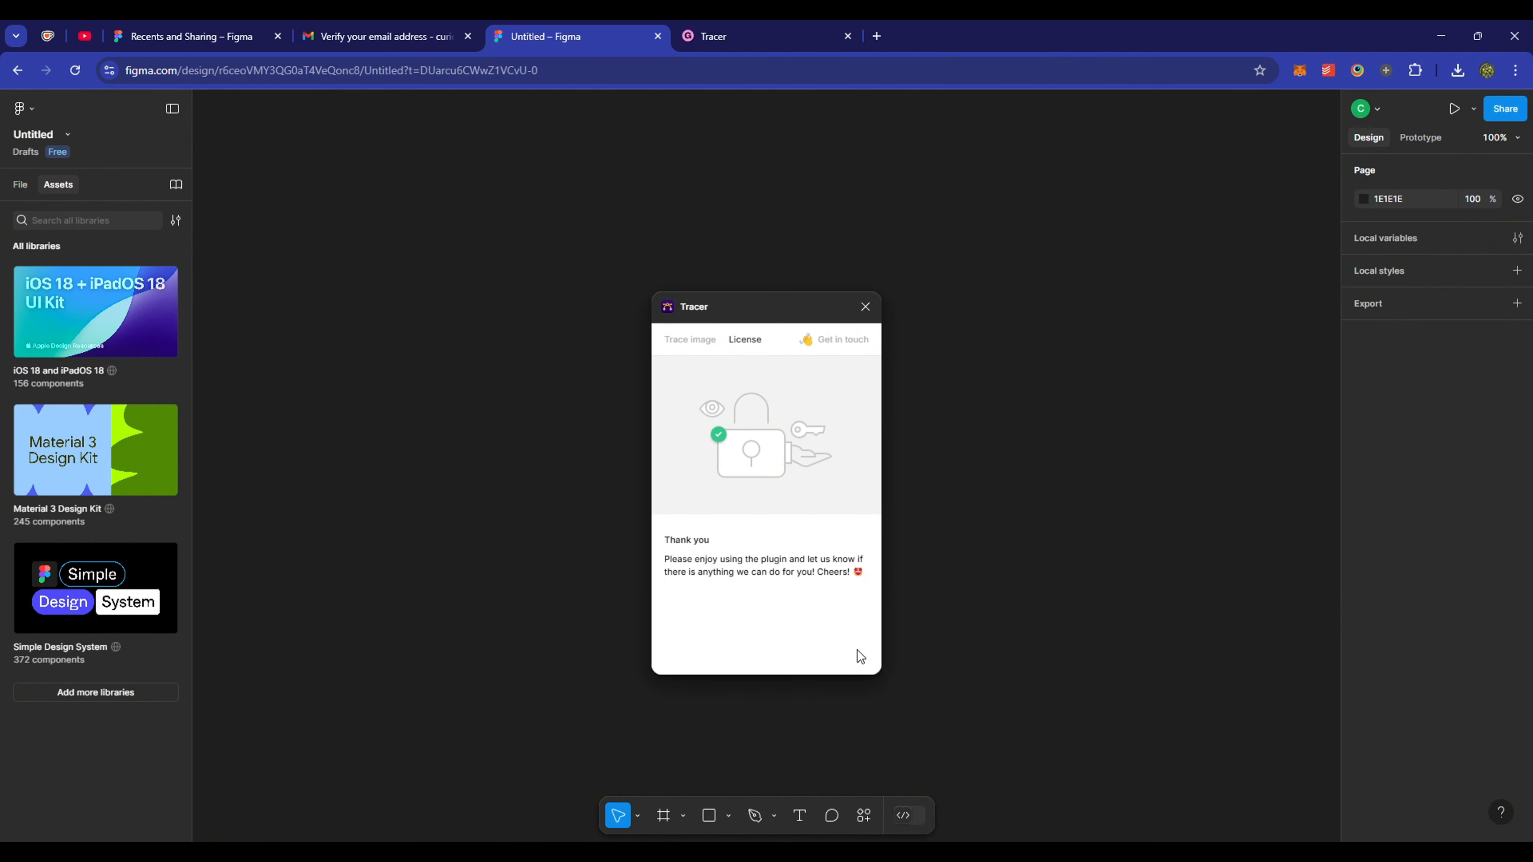
- Drag the paw print PNG onto the canvas and choose paw print 1 for tracing
left_click(689, 340)
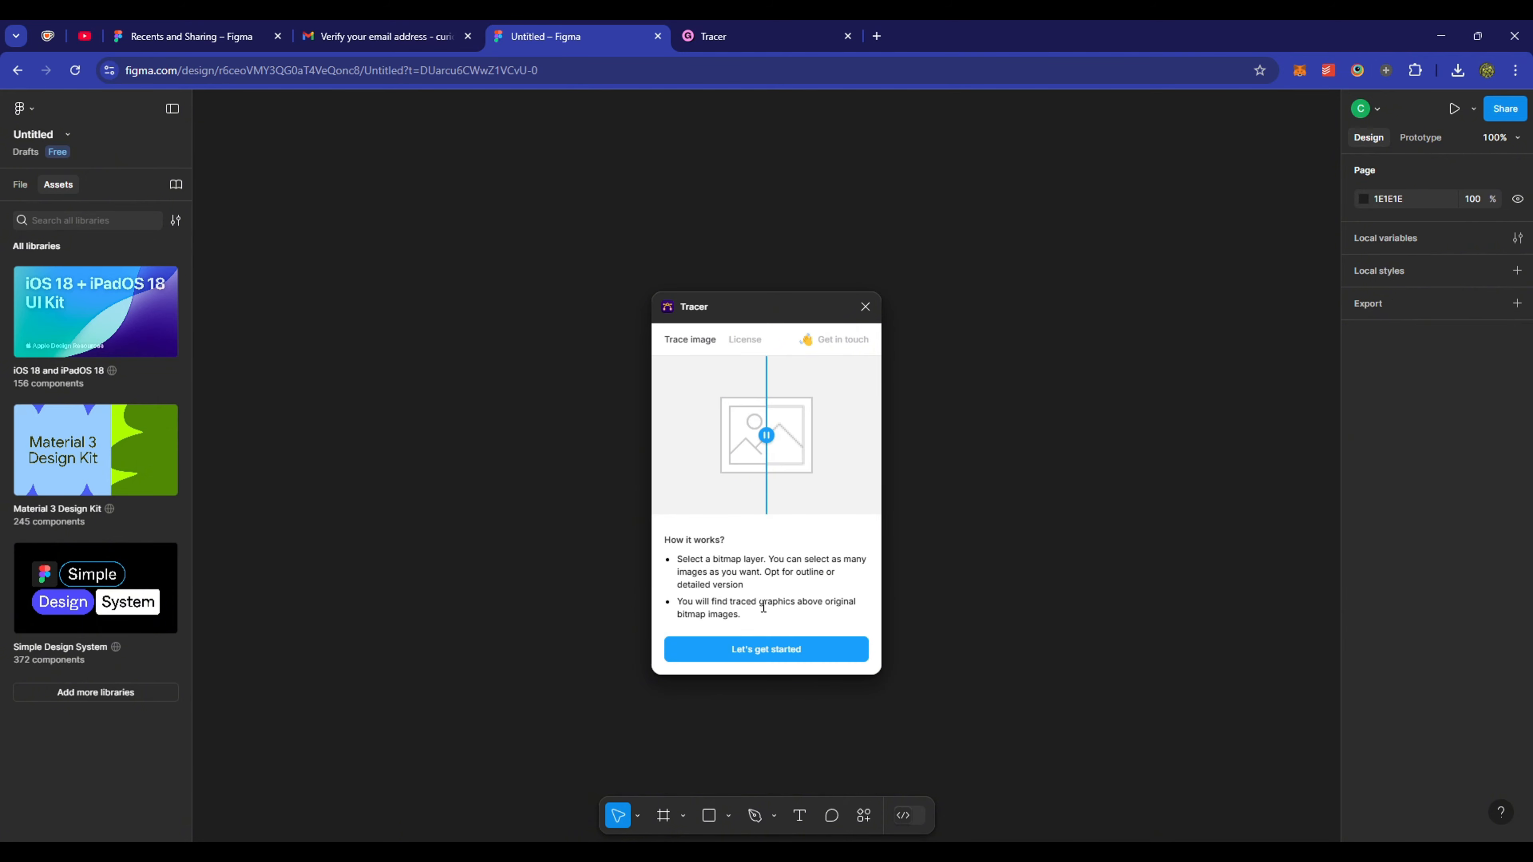
left_click(817, 654)
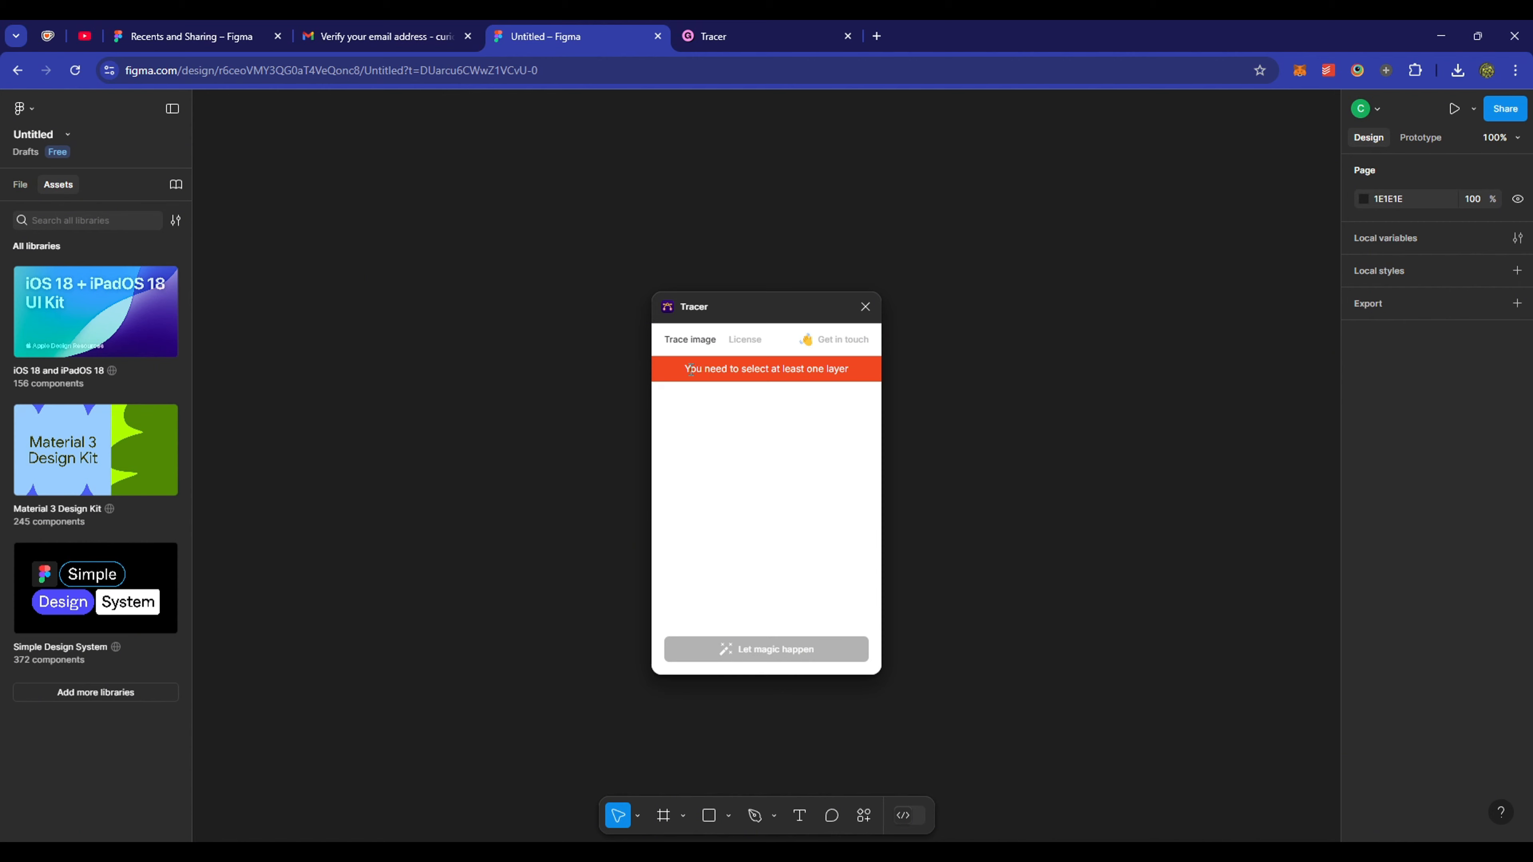
left_click_drag(689, 370, 805, 370)
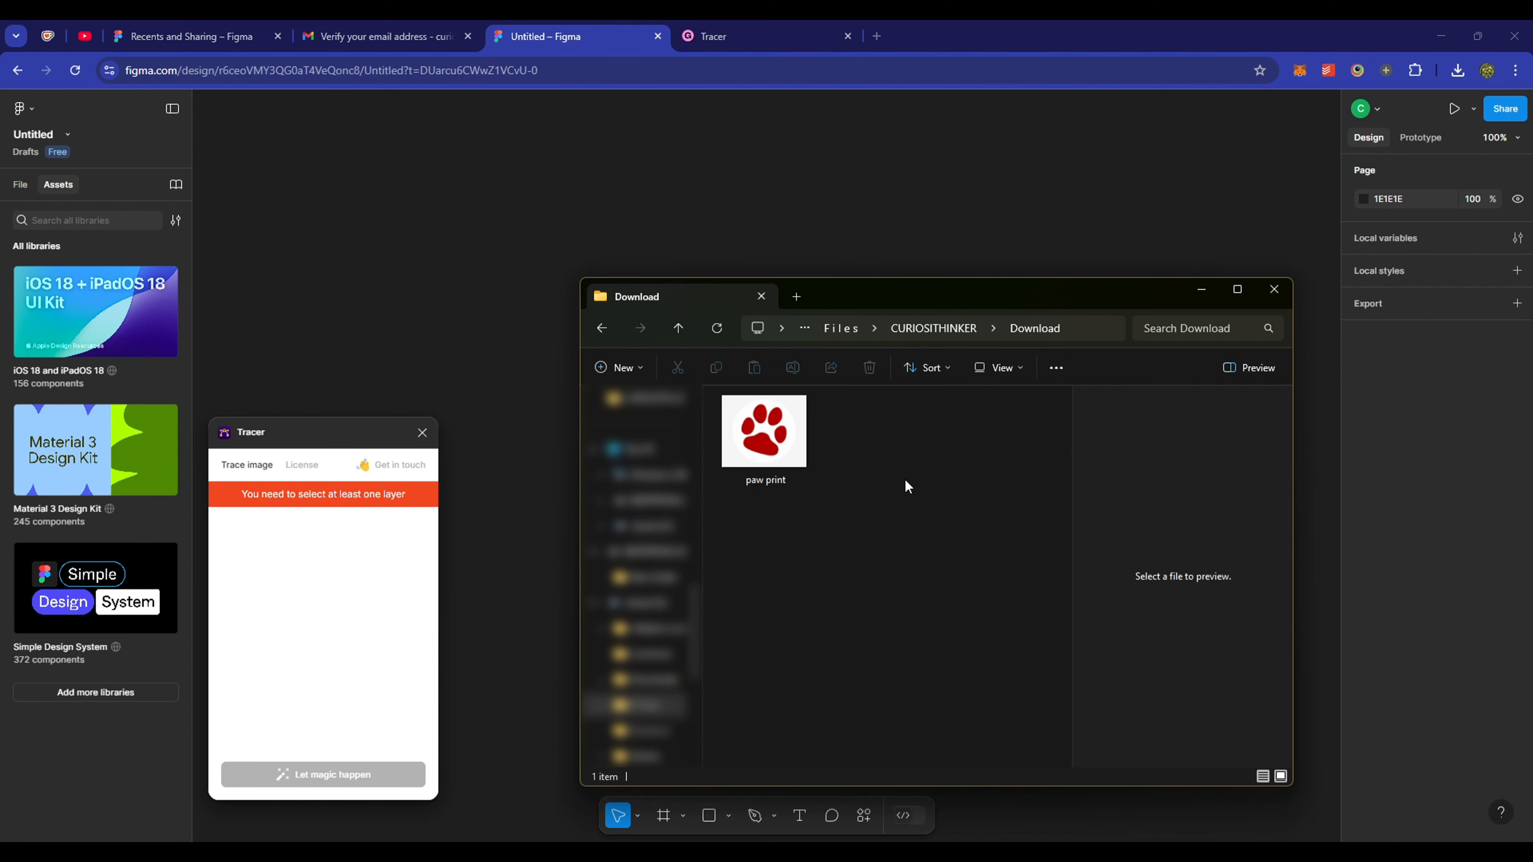
left_click(786, 463)
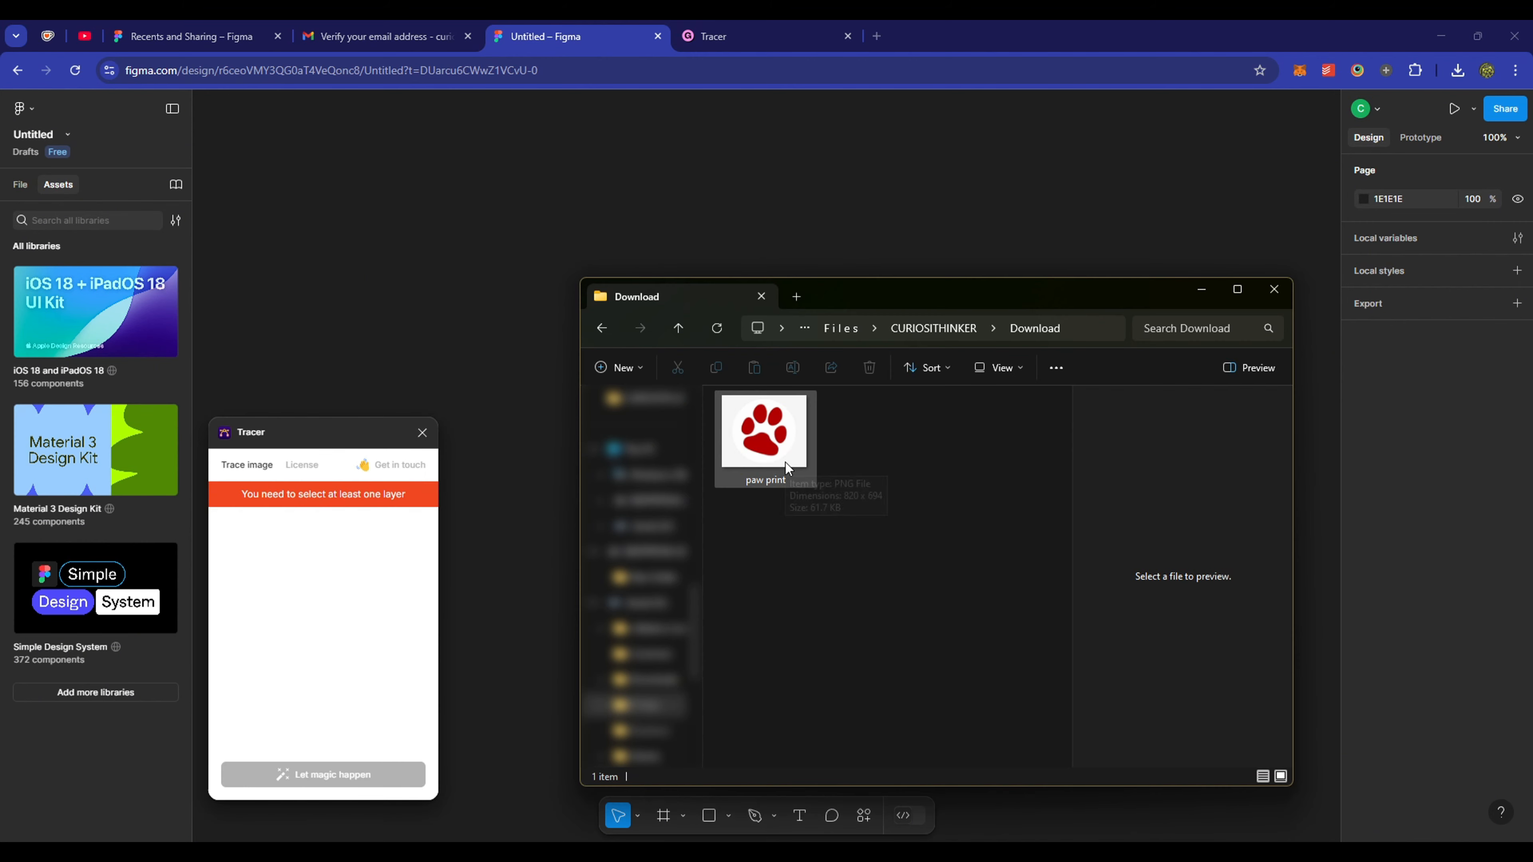
left_click_drag(786, 468, 547, 481)
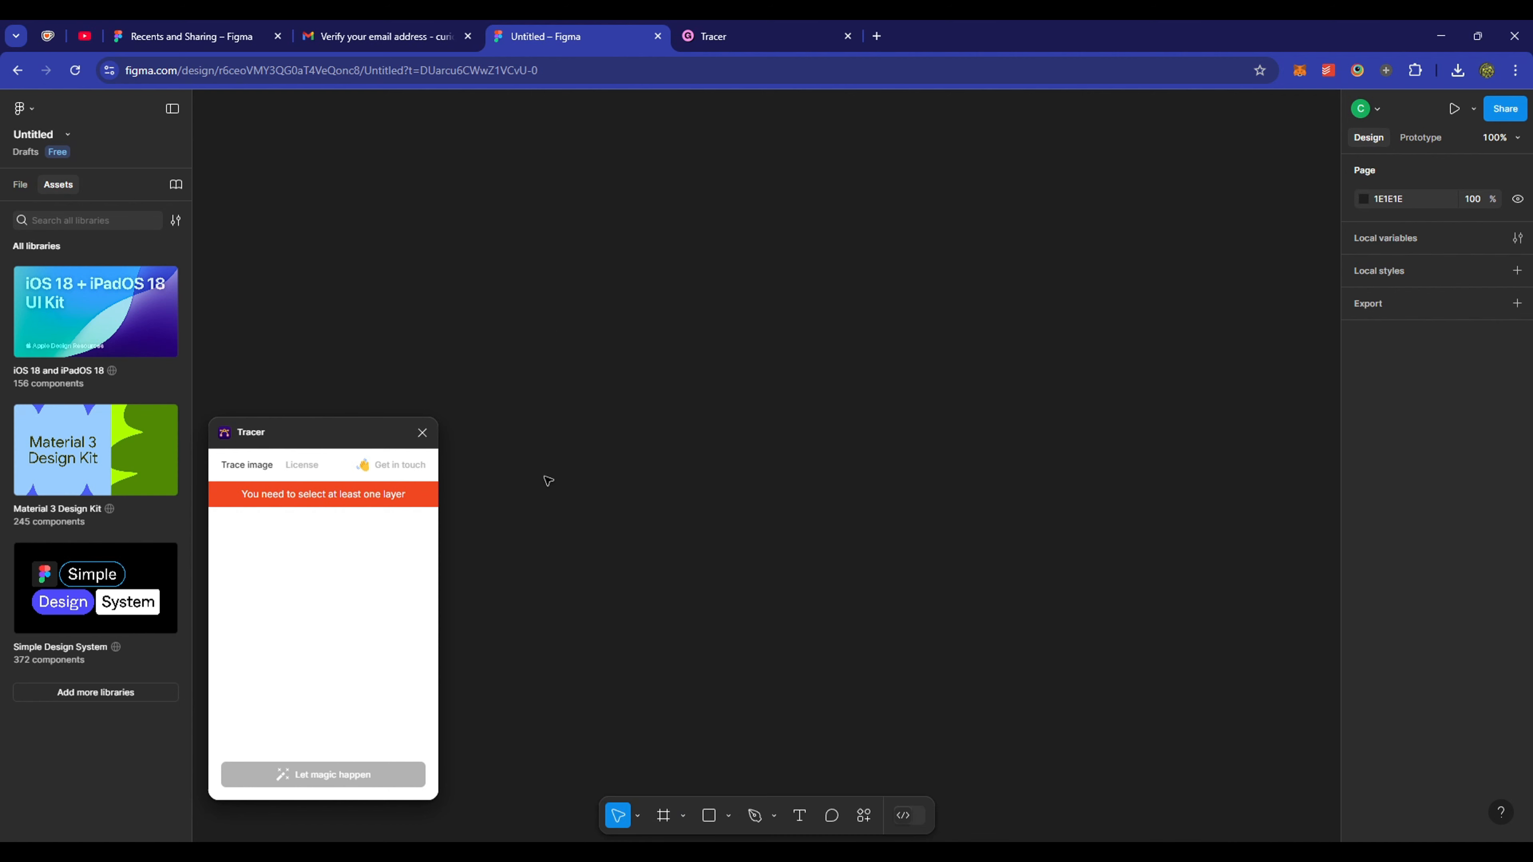
left_click(229, 526)
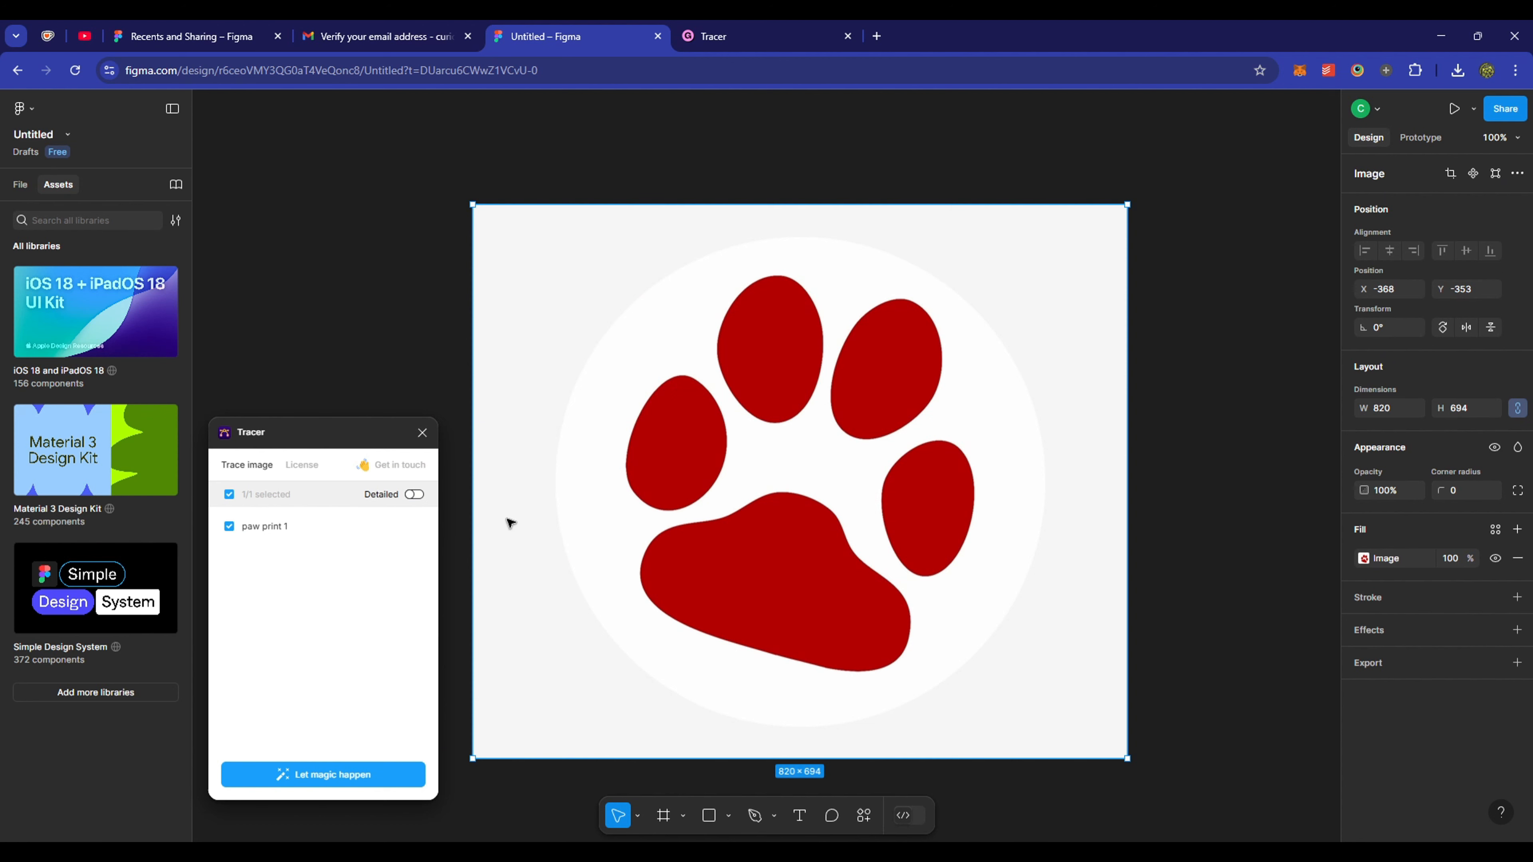
- Trace the paw print into a vector and change its fill to an image
left_click(385, 780)
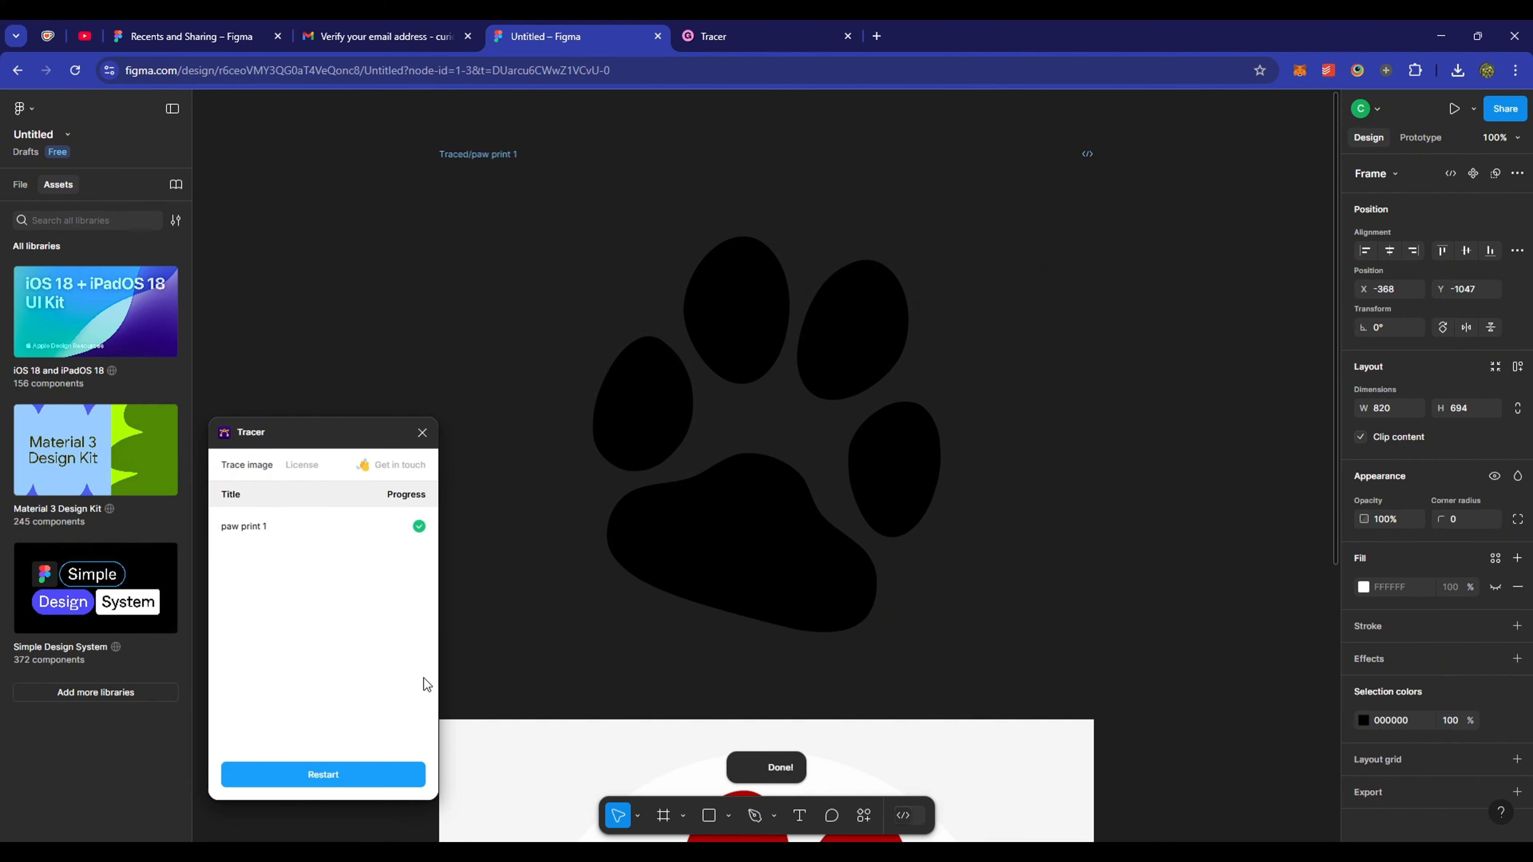
left_click(639, 604)
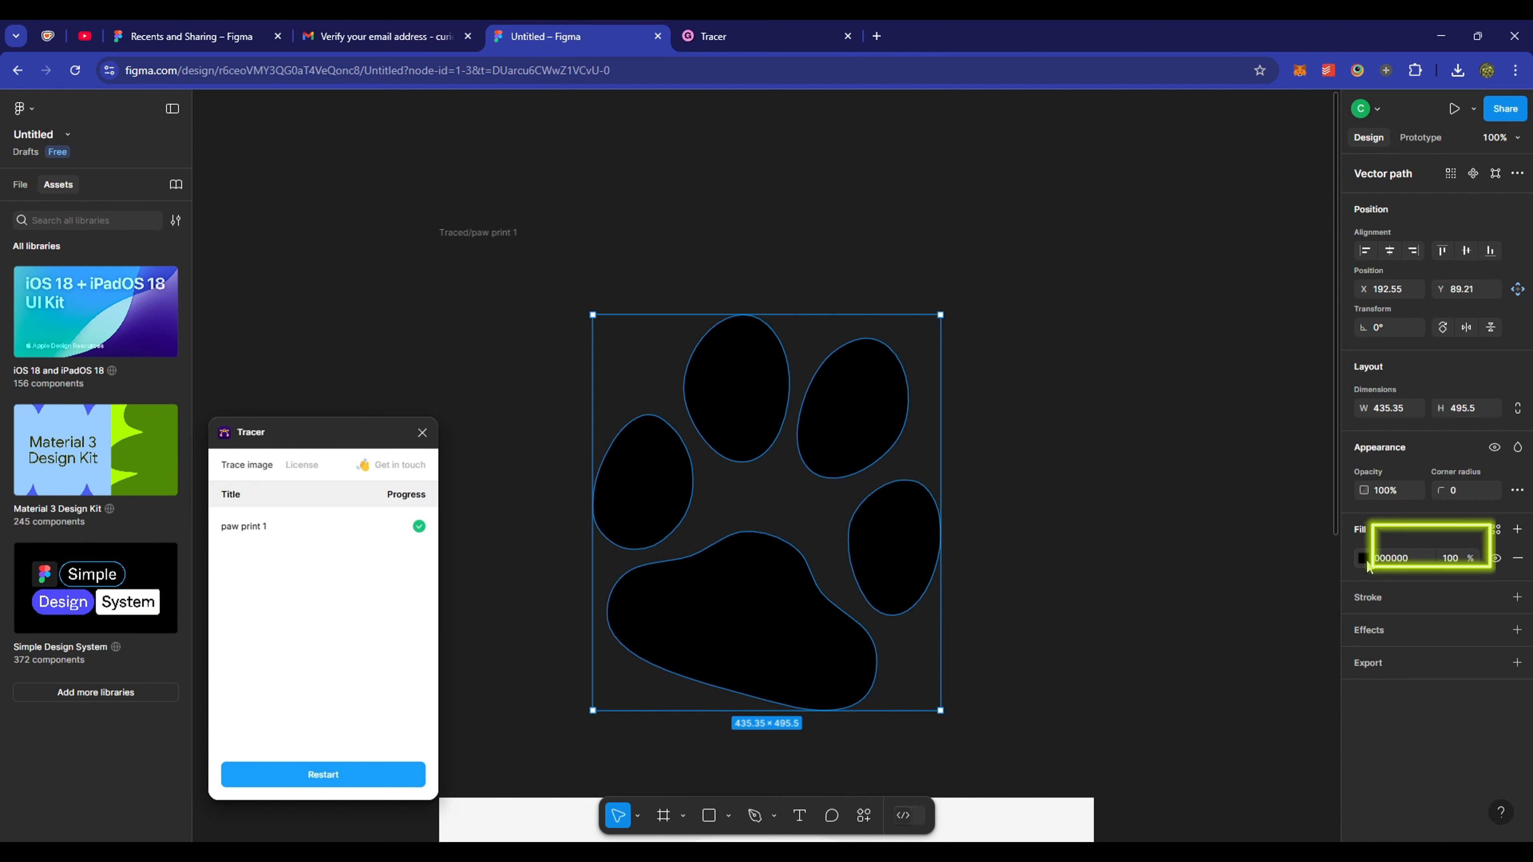
left_click(1364, 559)
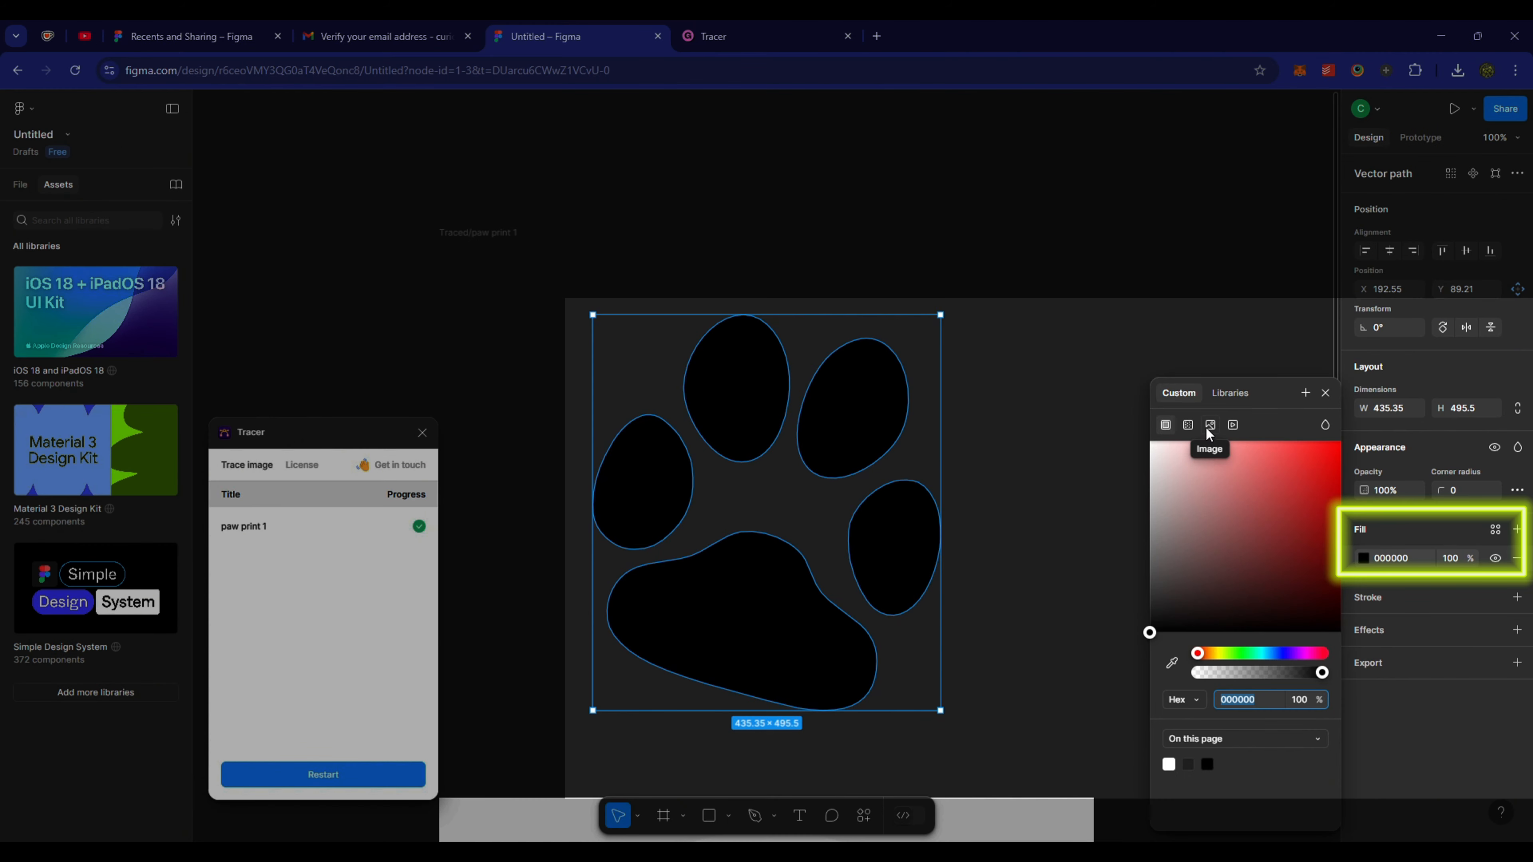
left_click(1206, 429)
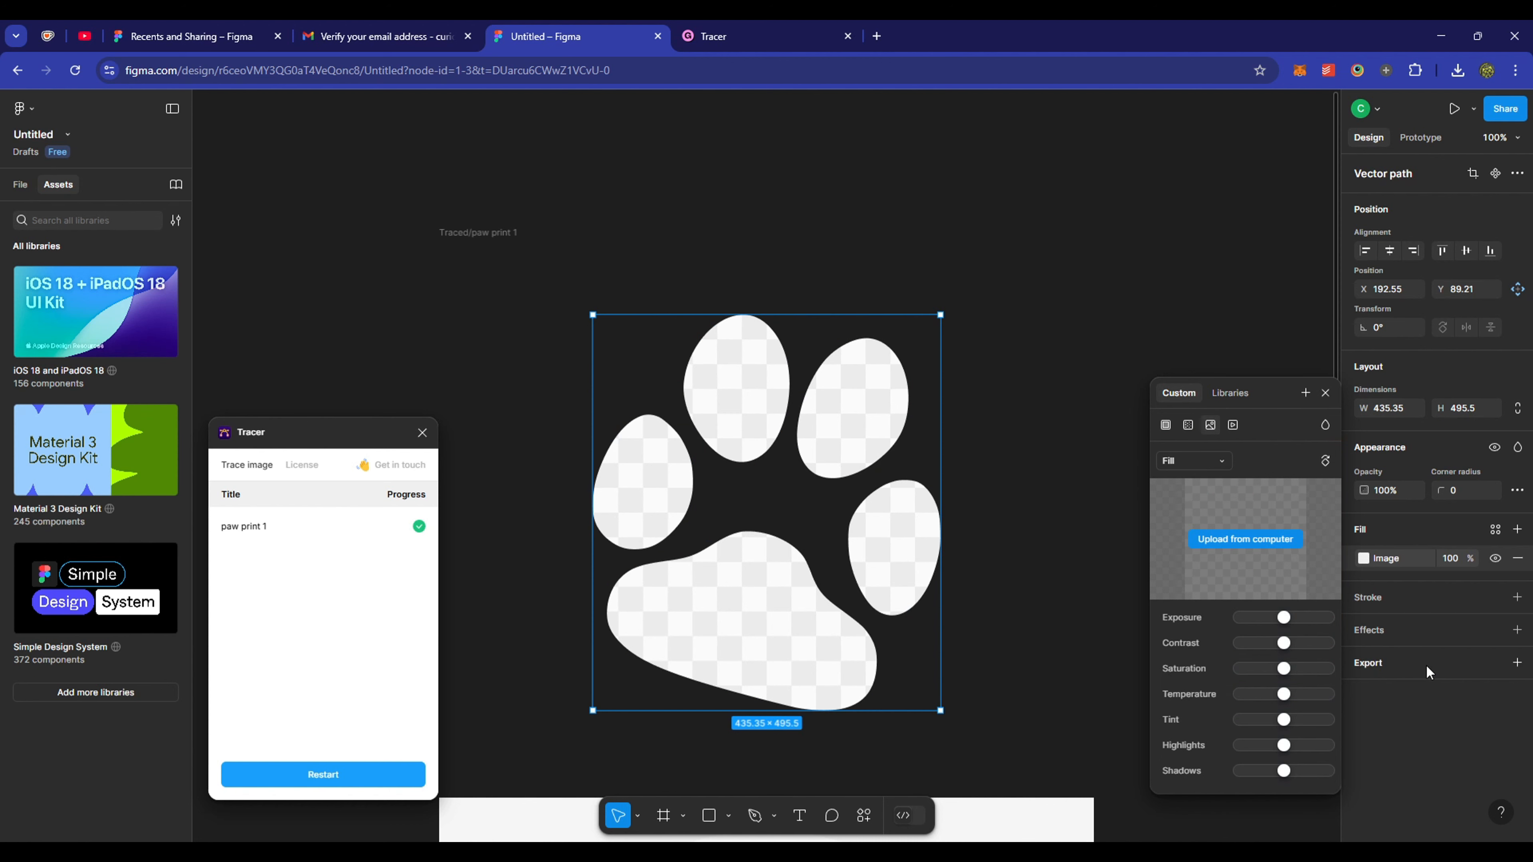
- Export the traced paw as a PDF vector
left_click(1449, 663)
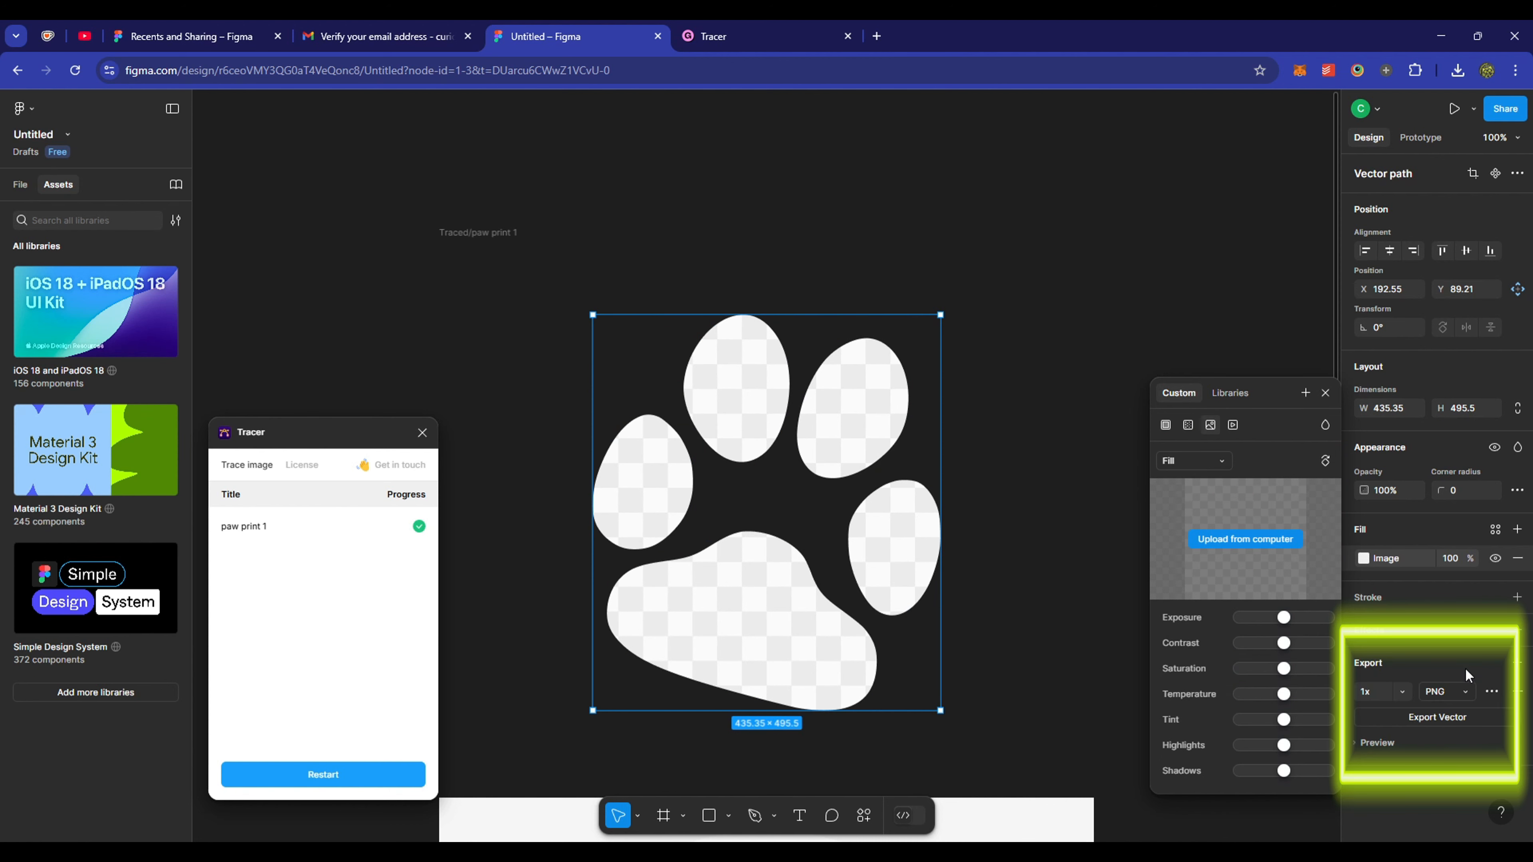
left_click(1466, 692)
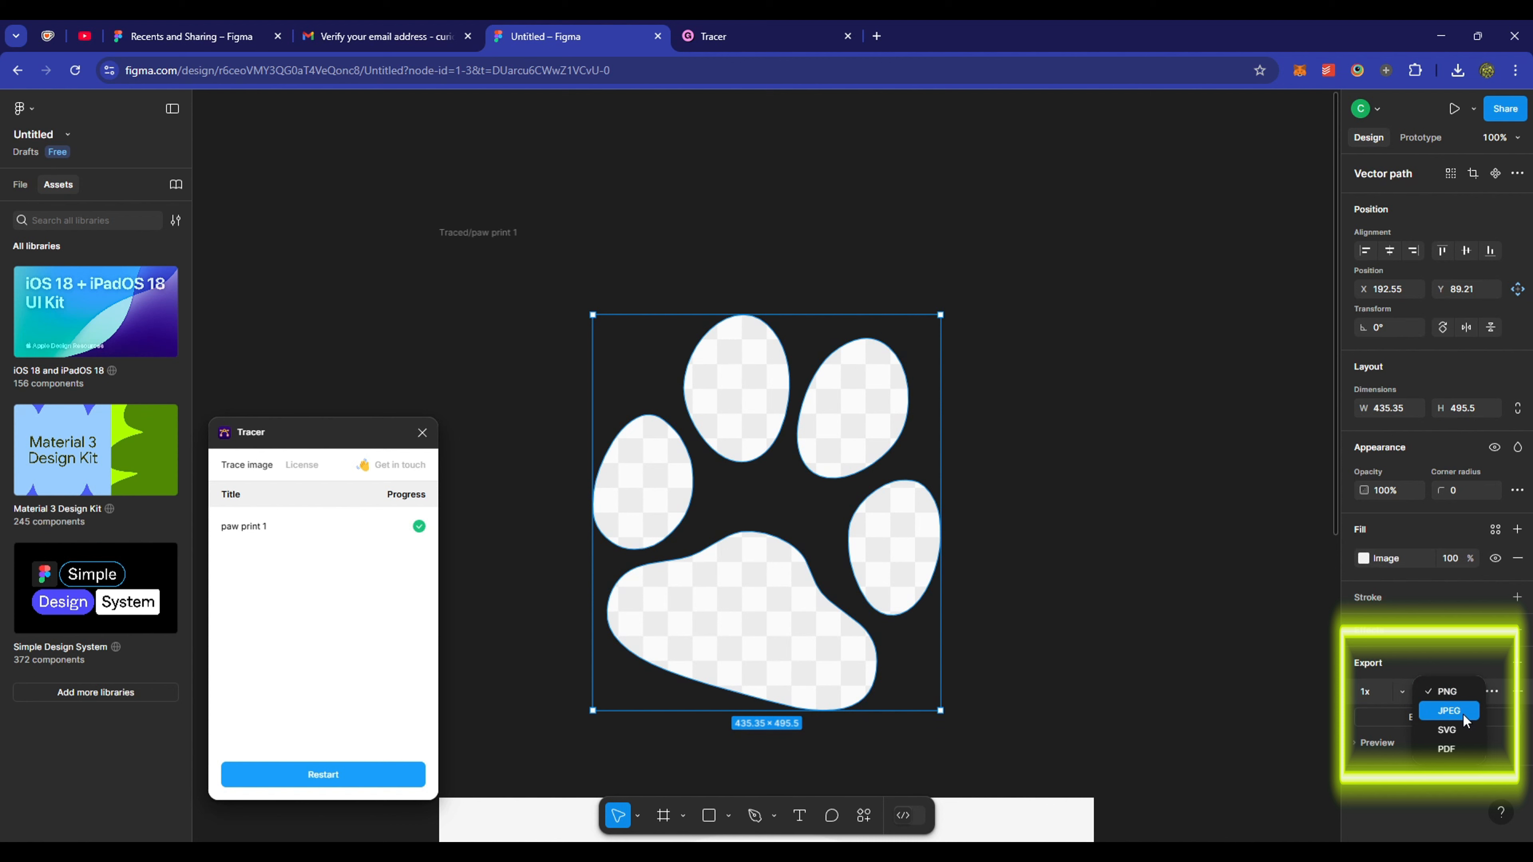
left_click(1456, 748)
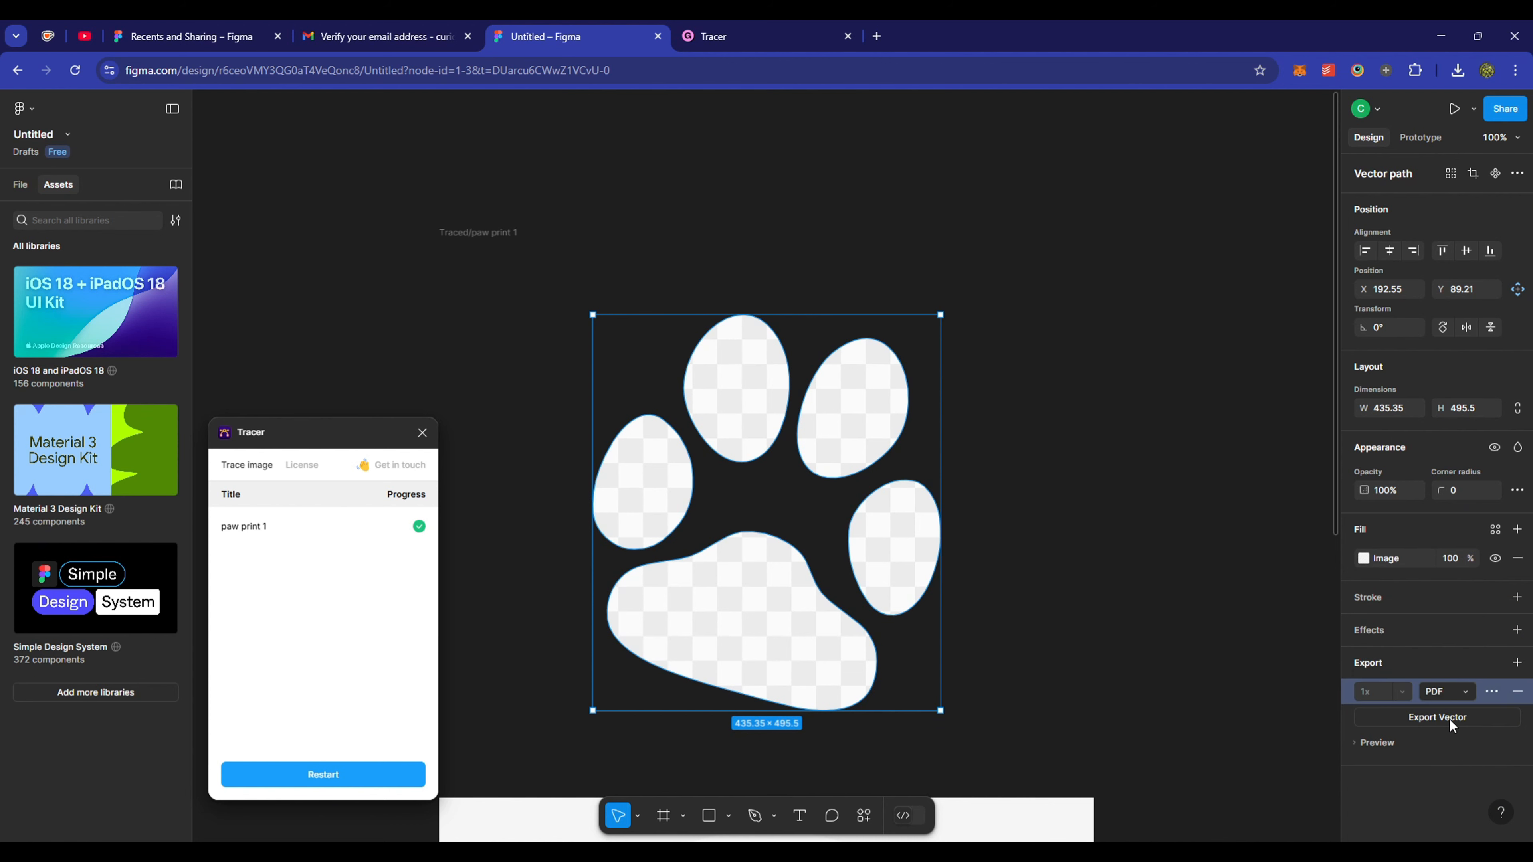
left_click(1449, 720)
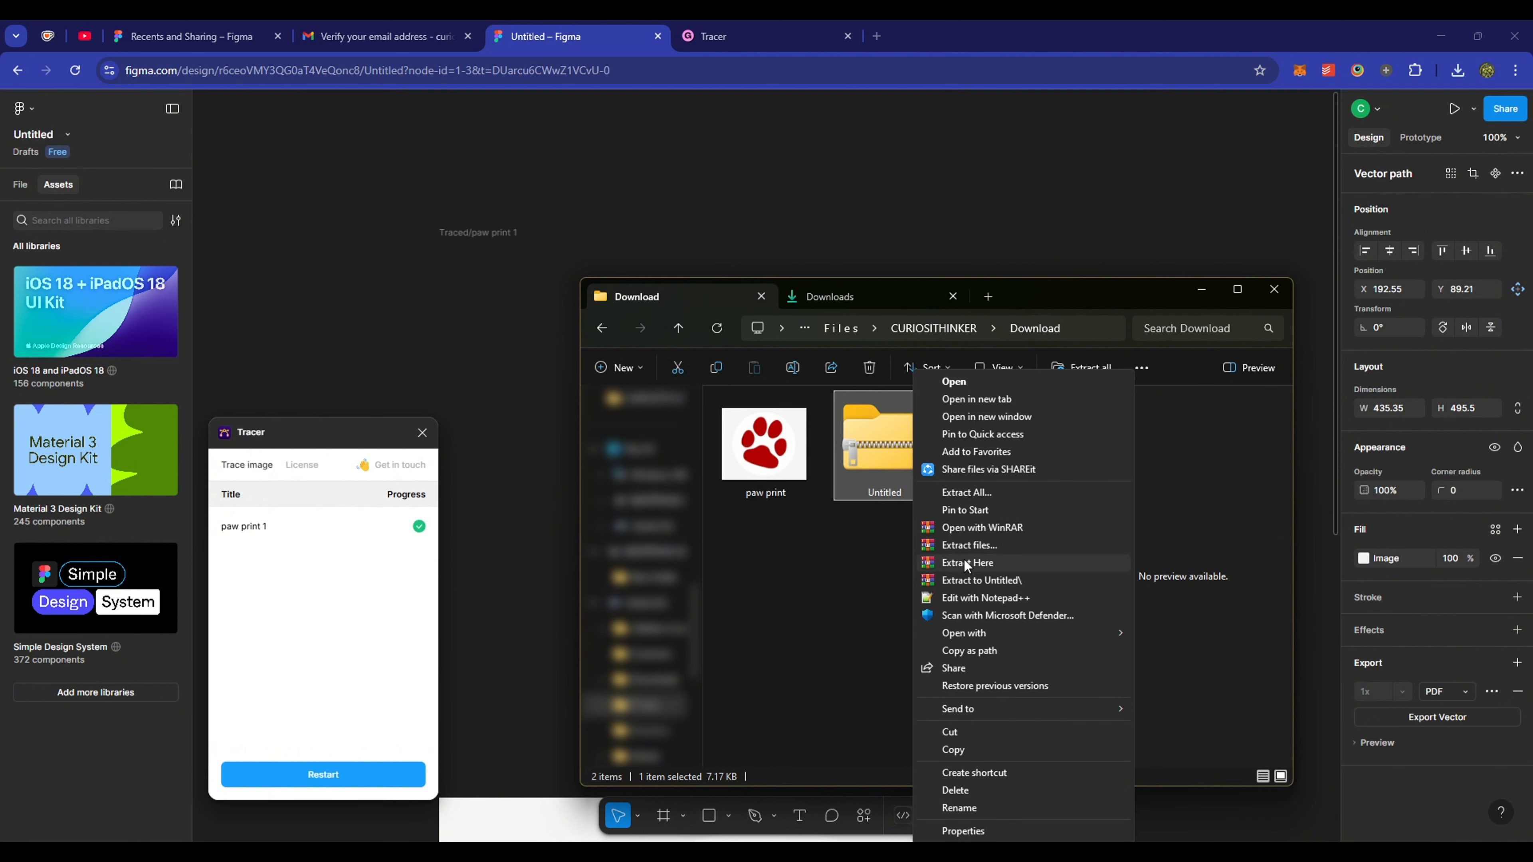
- Extract the downloaded zip, delete it, and open the Traced folder to the Vector file
left_click(965, 561)
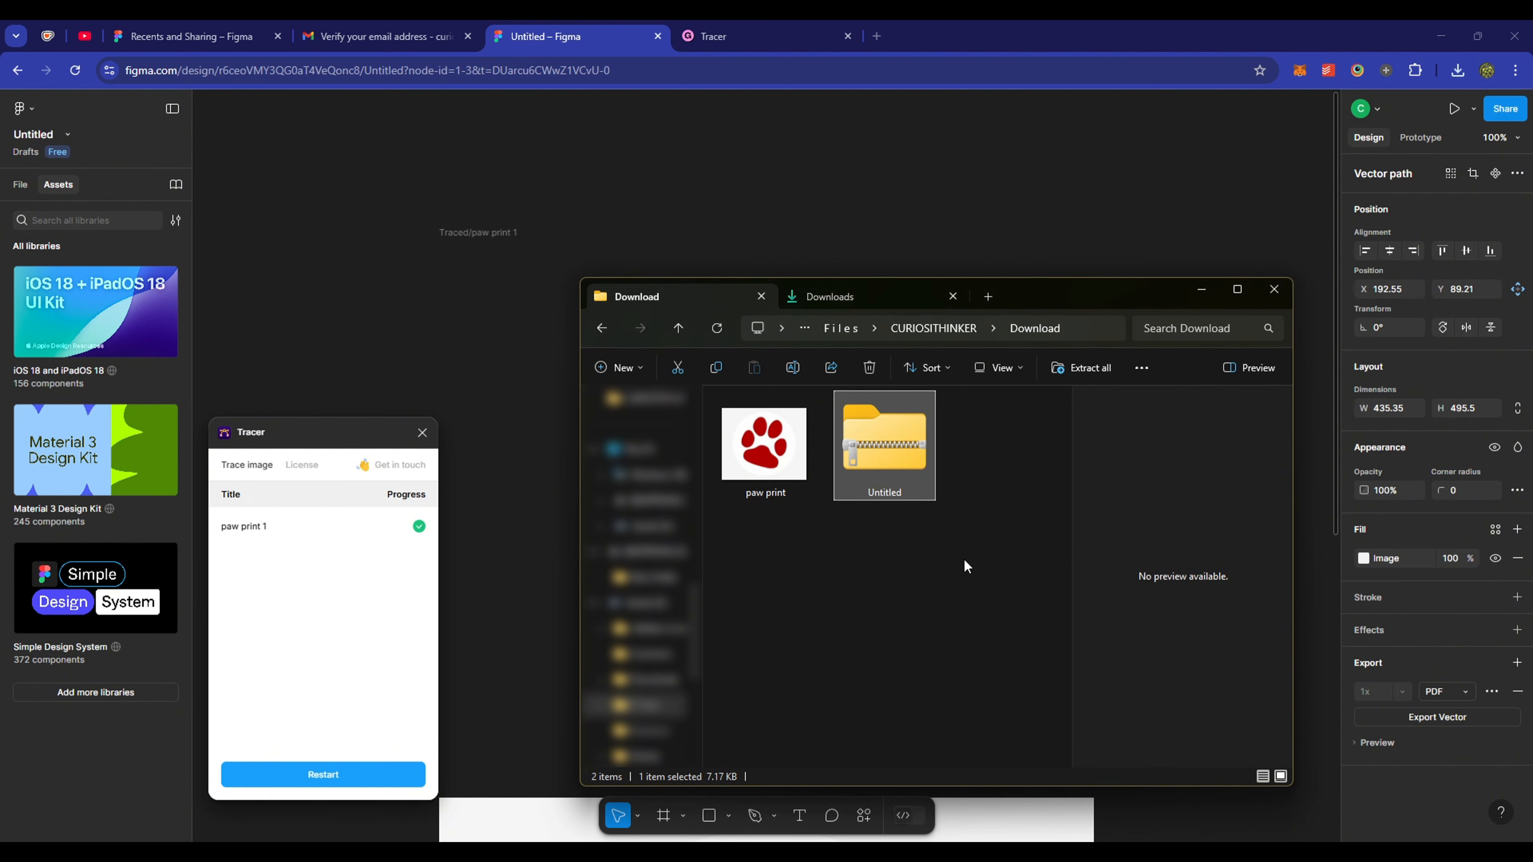
key("Delete")
double_click(894, 463)
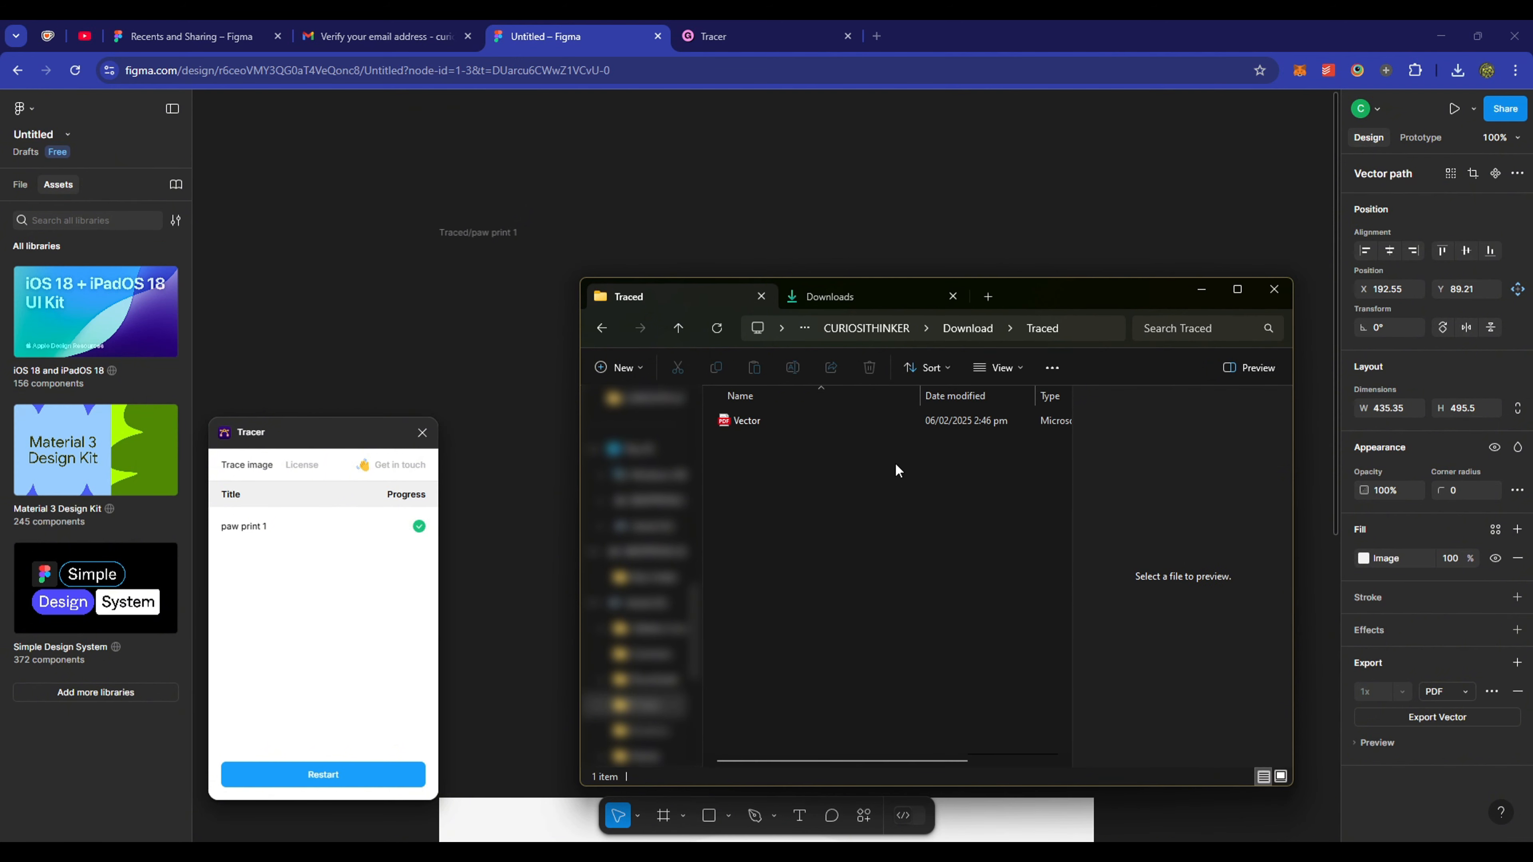
left_click(790, 420)
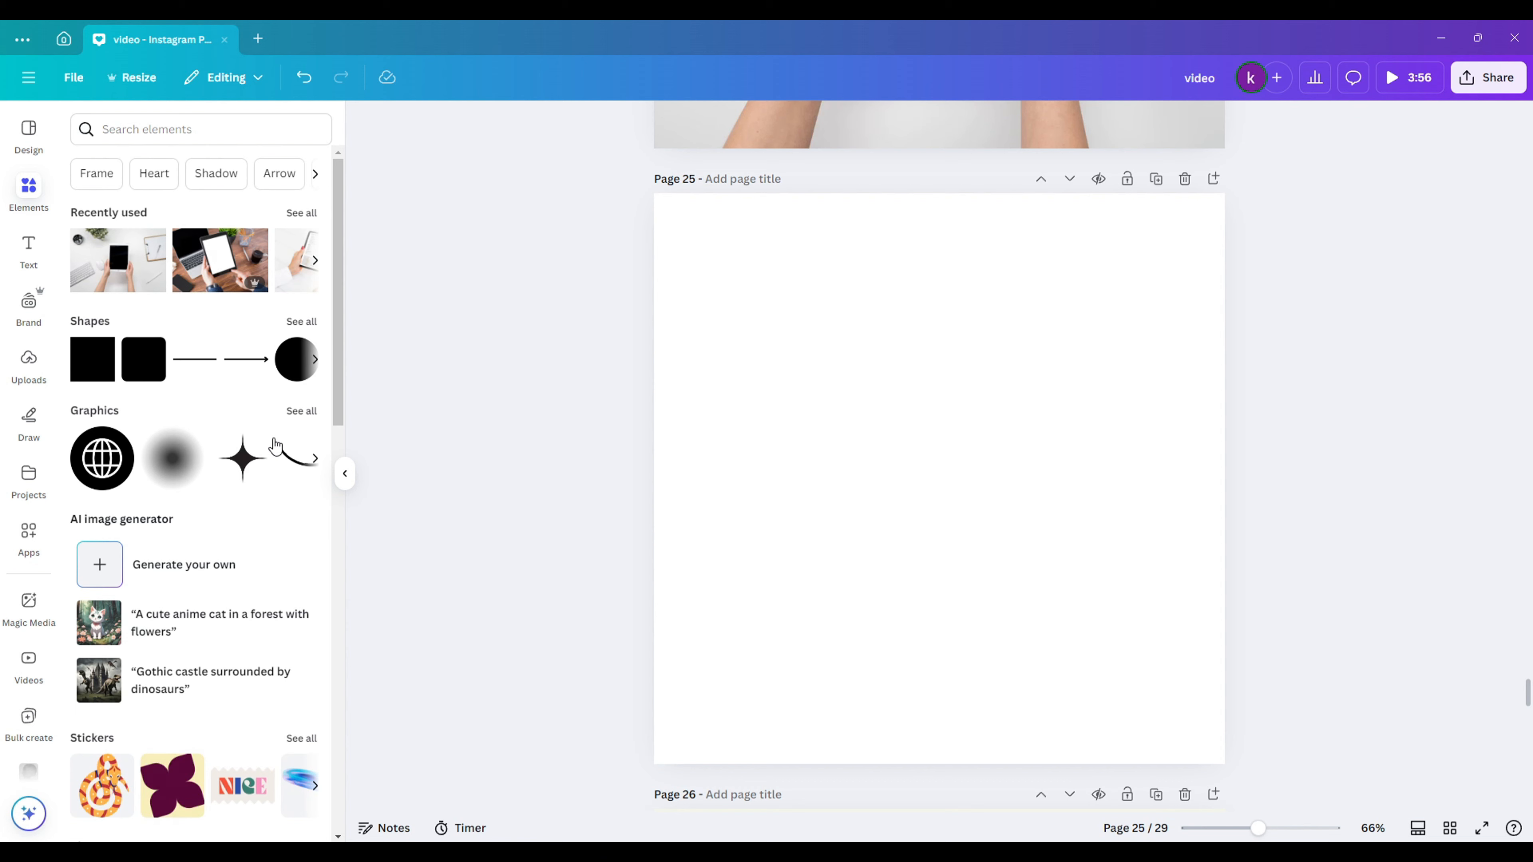
- Upload Vector.pdf to Projects, place the paw print on page 25, and shrink it
left_click(29, 478)
key("alt+Tab")
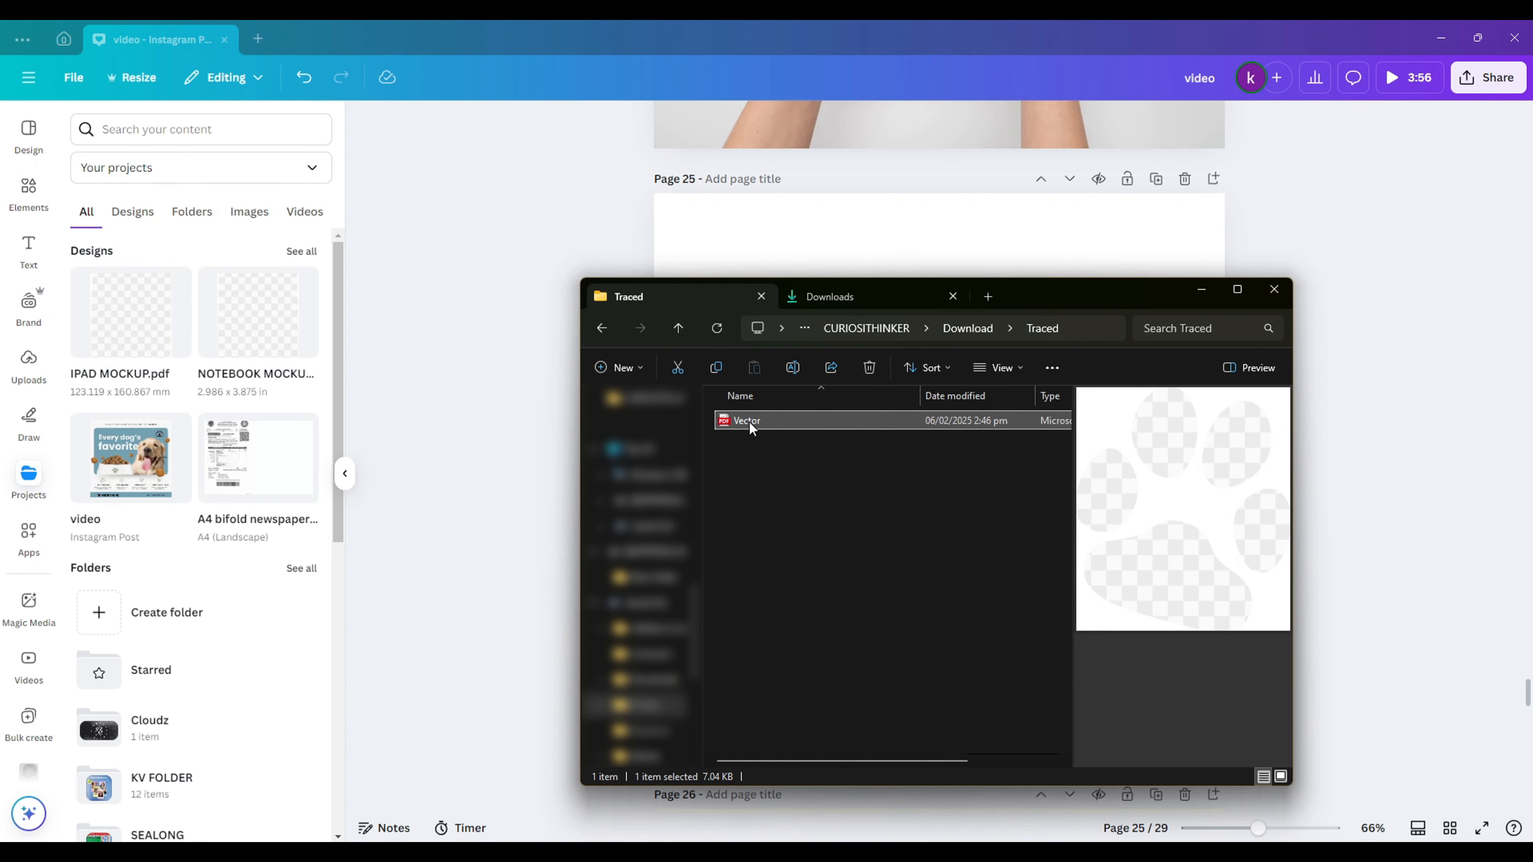
left_click_drag(728, 418, 194, 350)
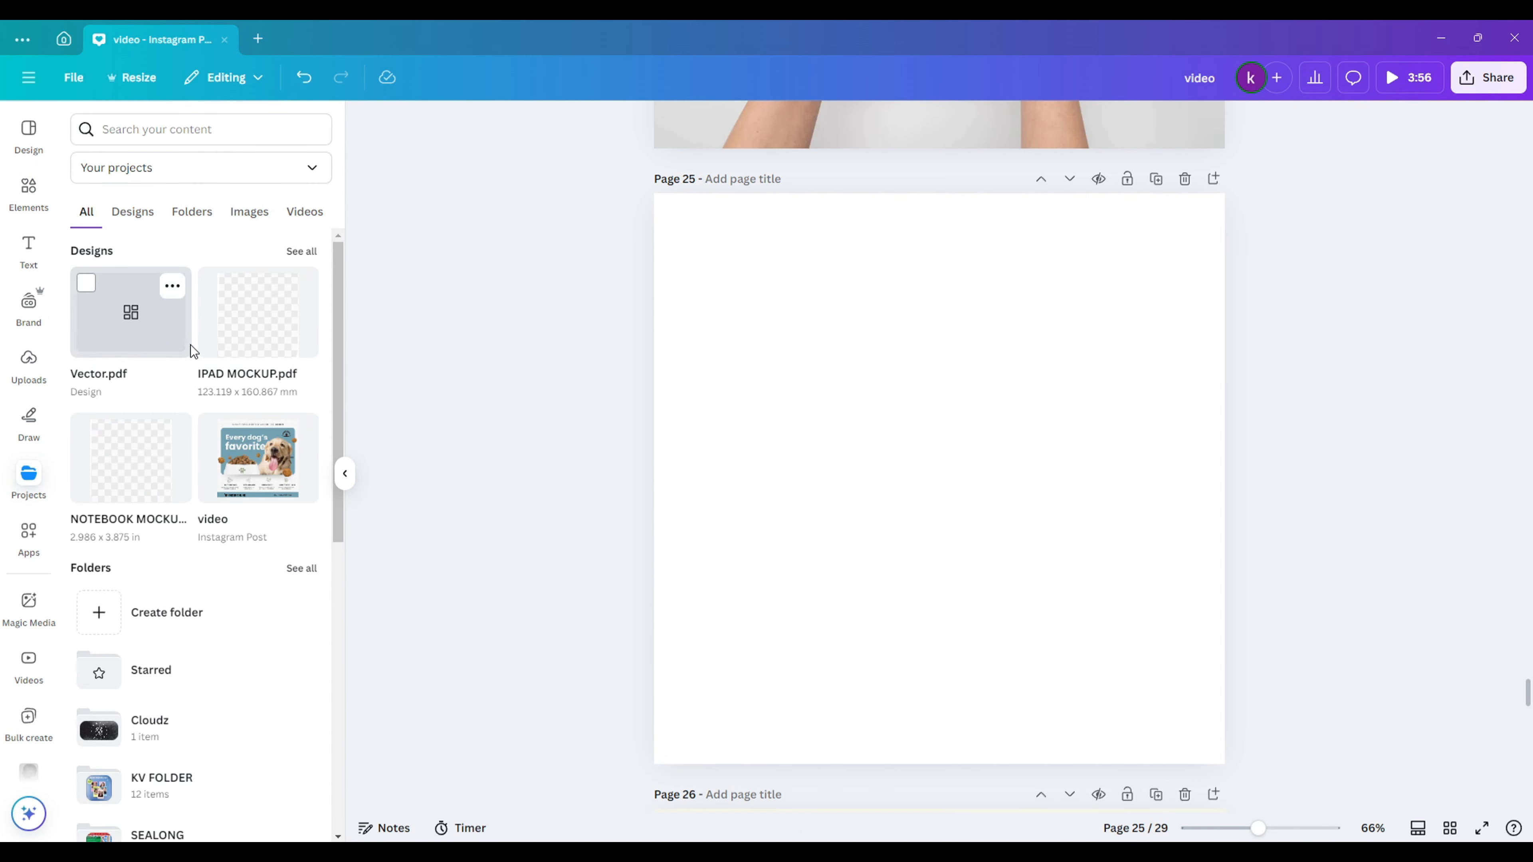
left_click(144, 337)
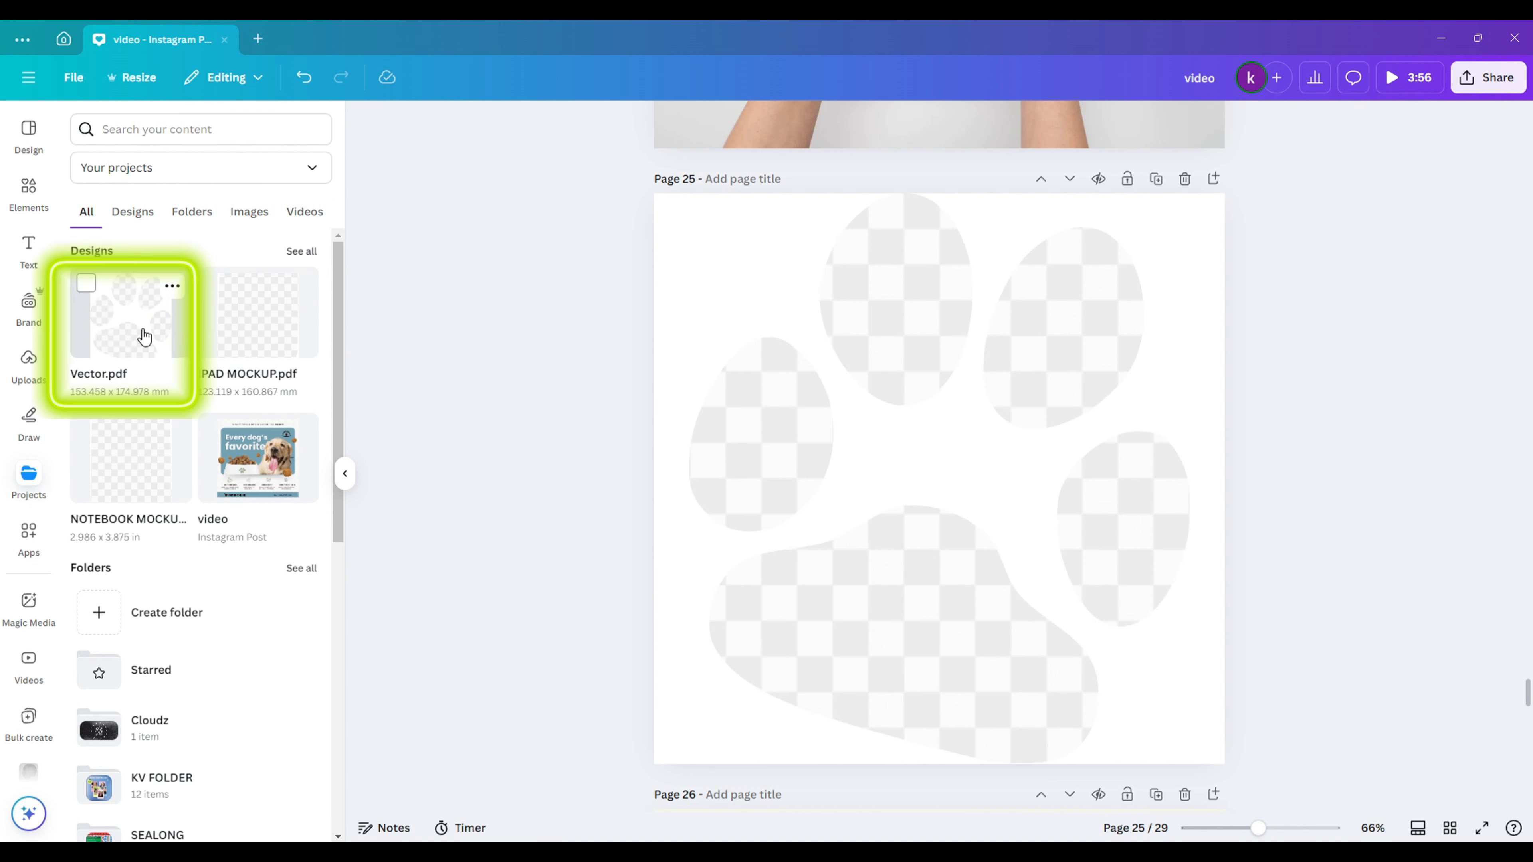
key("Delete")
key("ctrl+z")
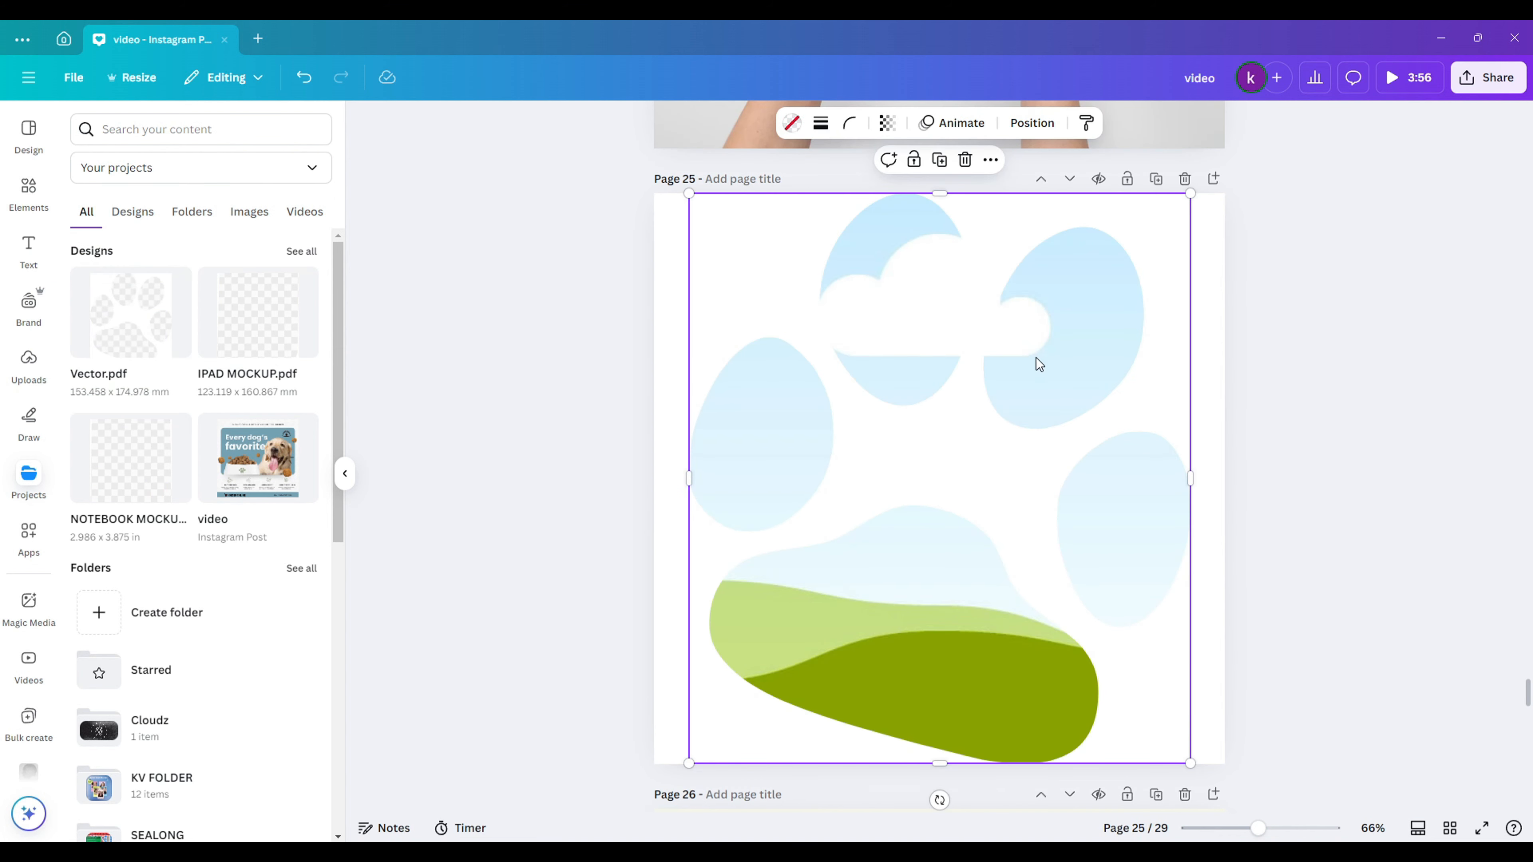
left_click_drag(1130, 275, 1110, 320)
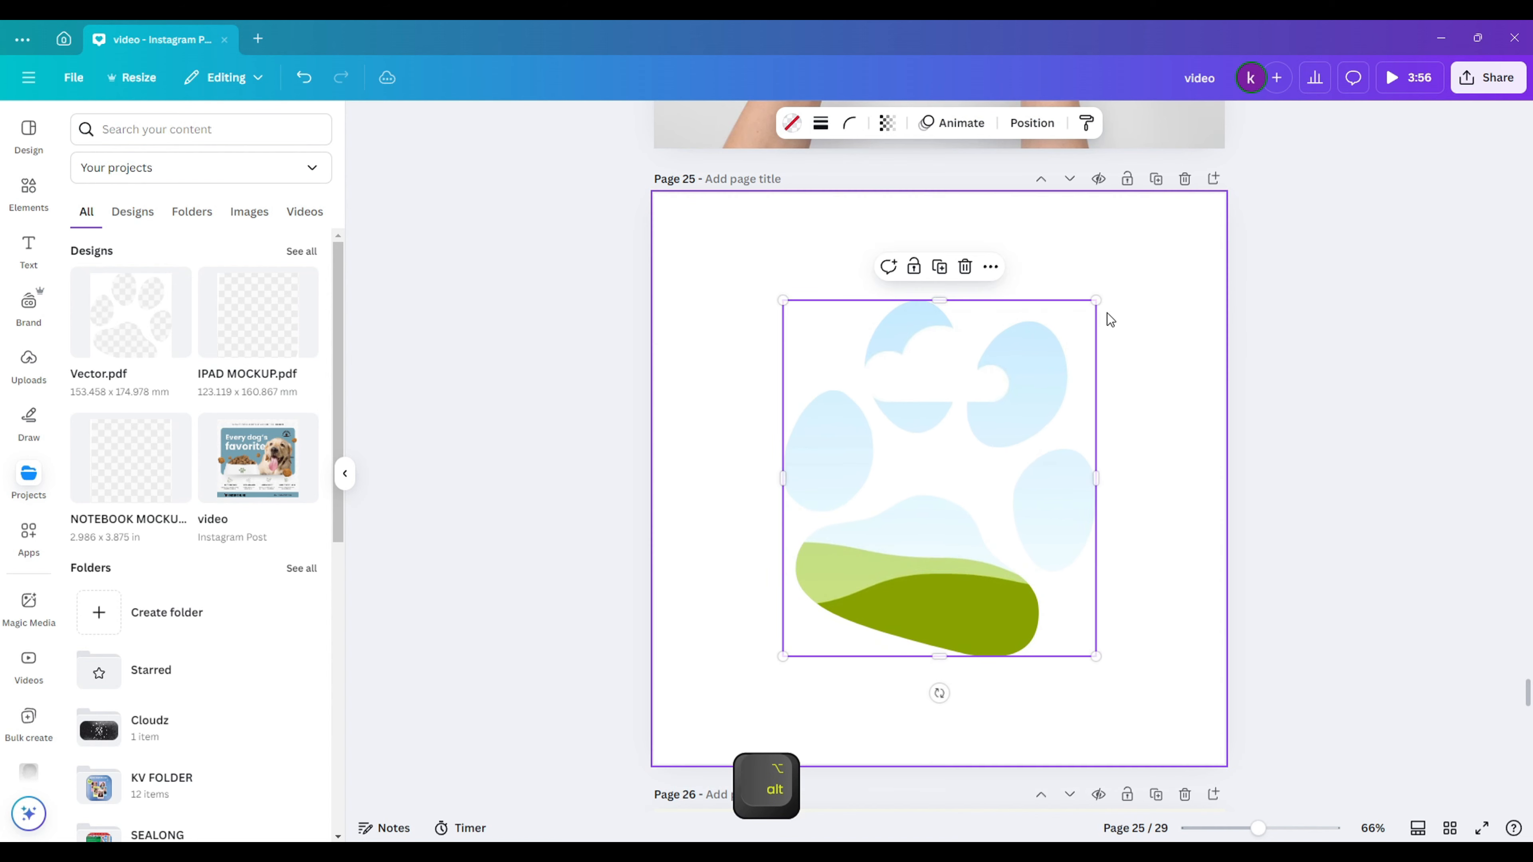
- Search dog photos and fill the paw frame, settling on the chihuahua photo
left_click(28, 192)
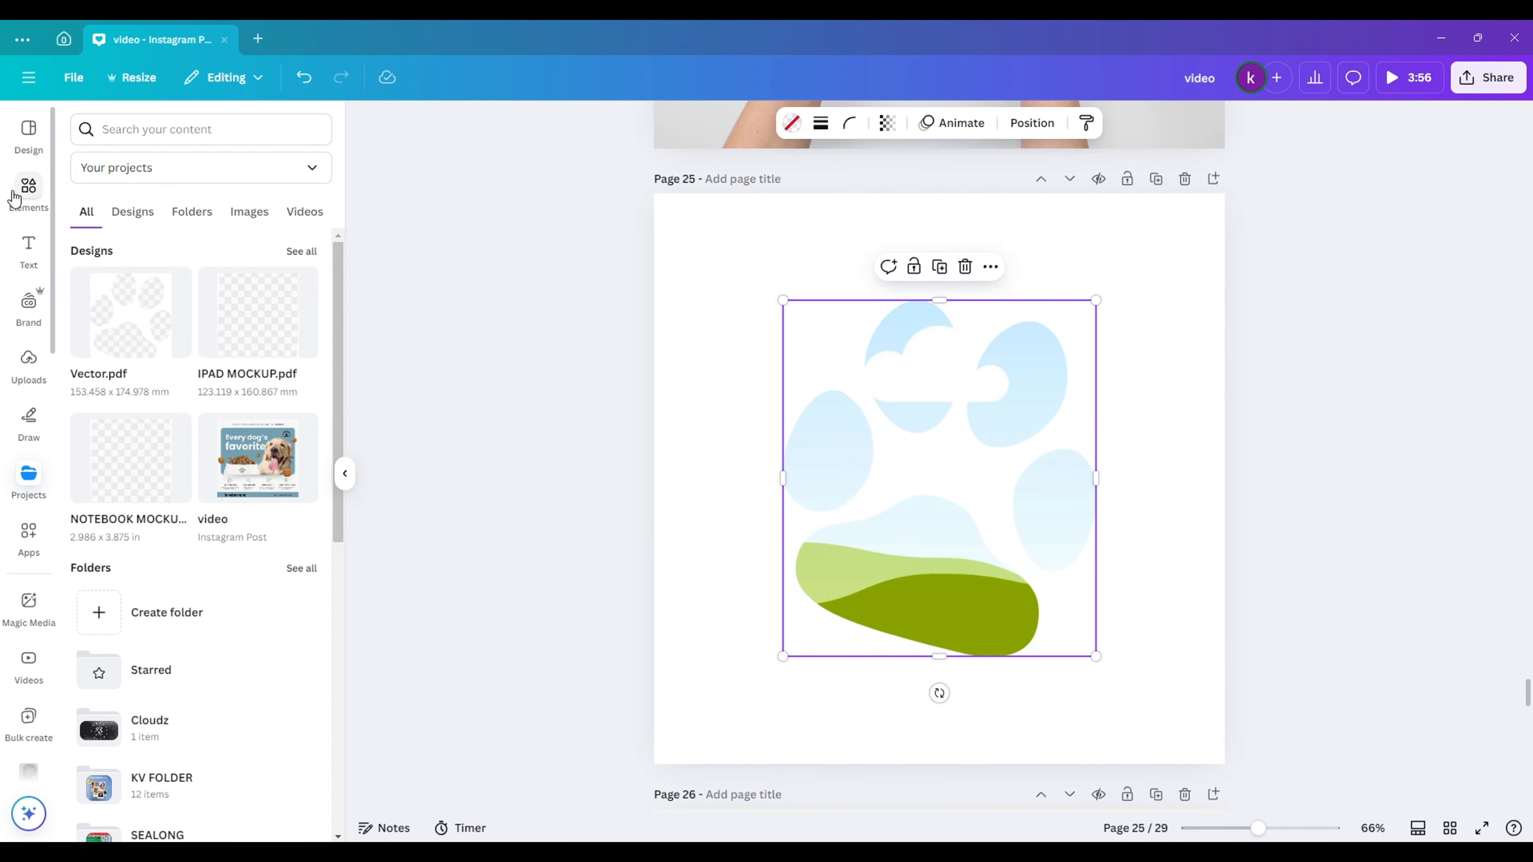
left_click(189, 129)
type("dog")
left_click(188, 202)
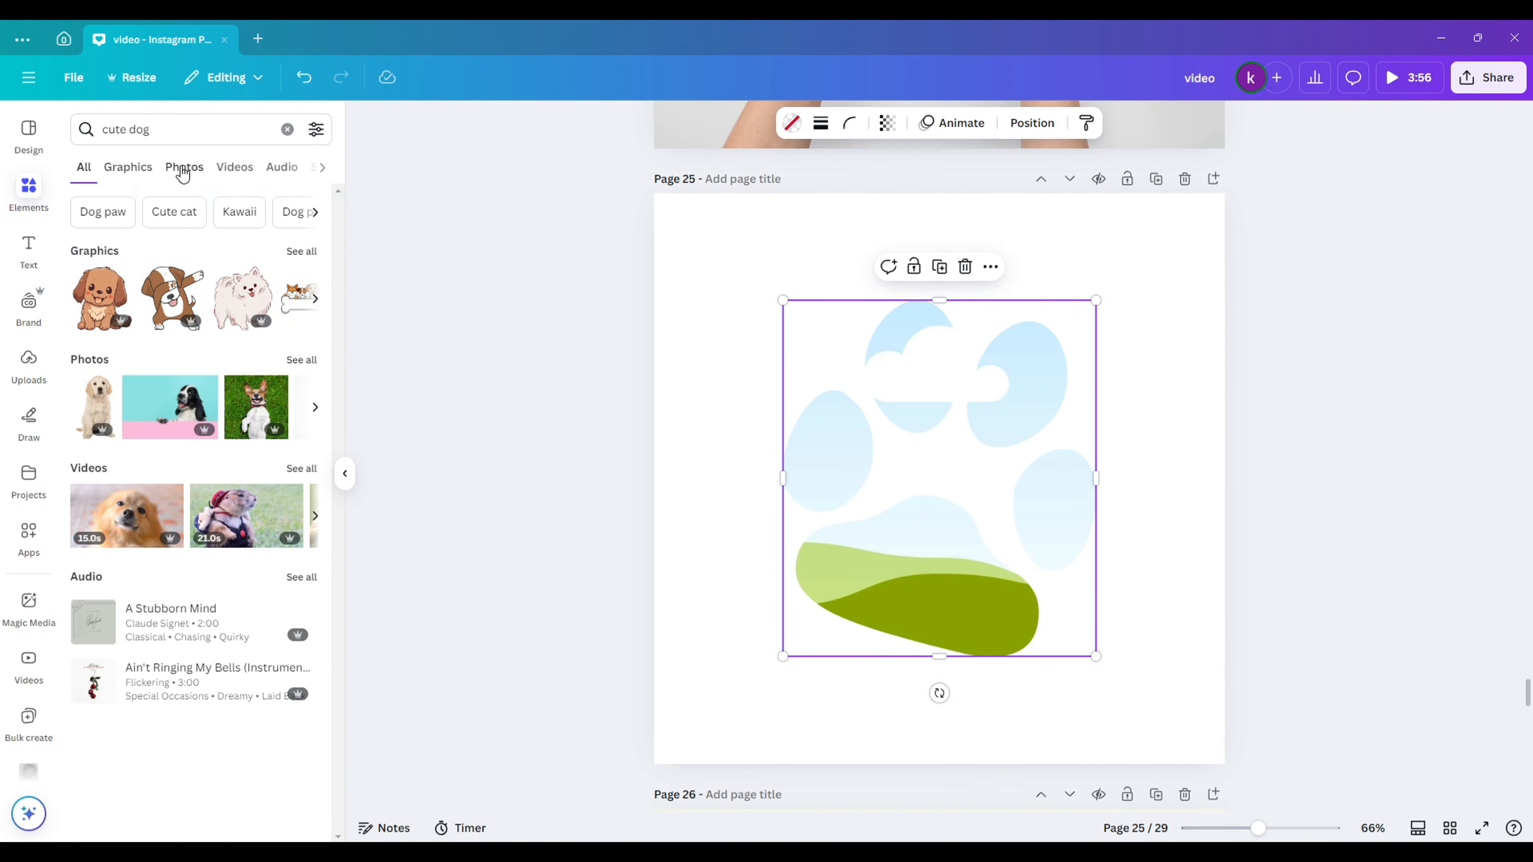
left_click(182, 166)
left_click_drag(281, 278, 869, 570)
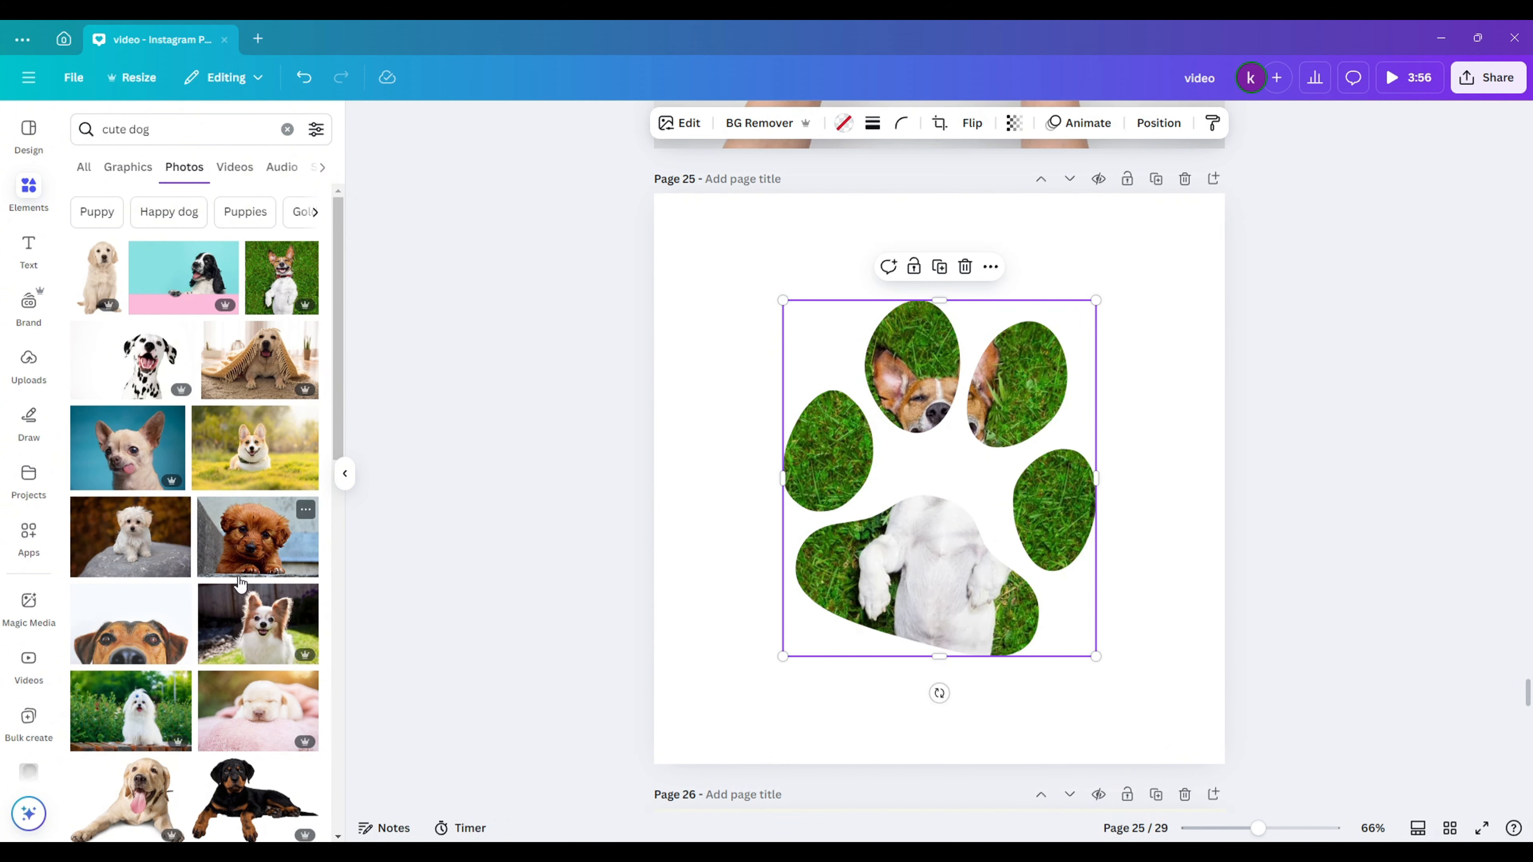
left_click_drag(239, 583, 932, 585)
left_click_drag(125, 444, 869, 573)
- Enlarge the chihuahua photo and shift it right inside the paw frame
double_click(863, 621)
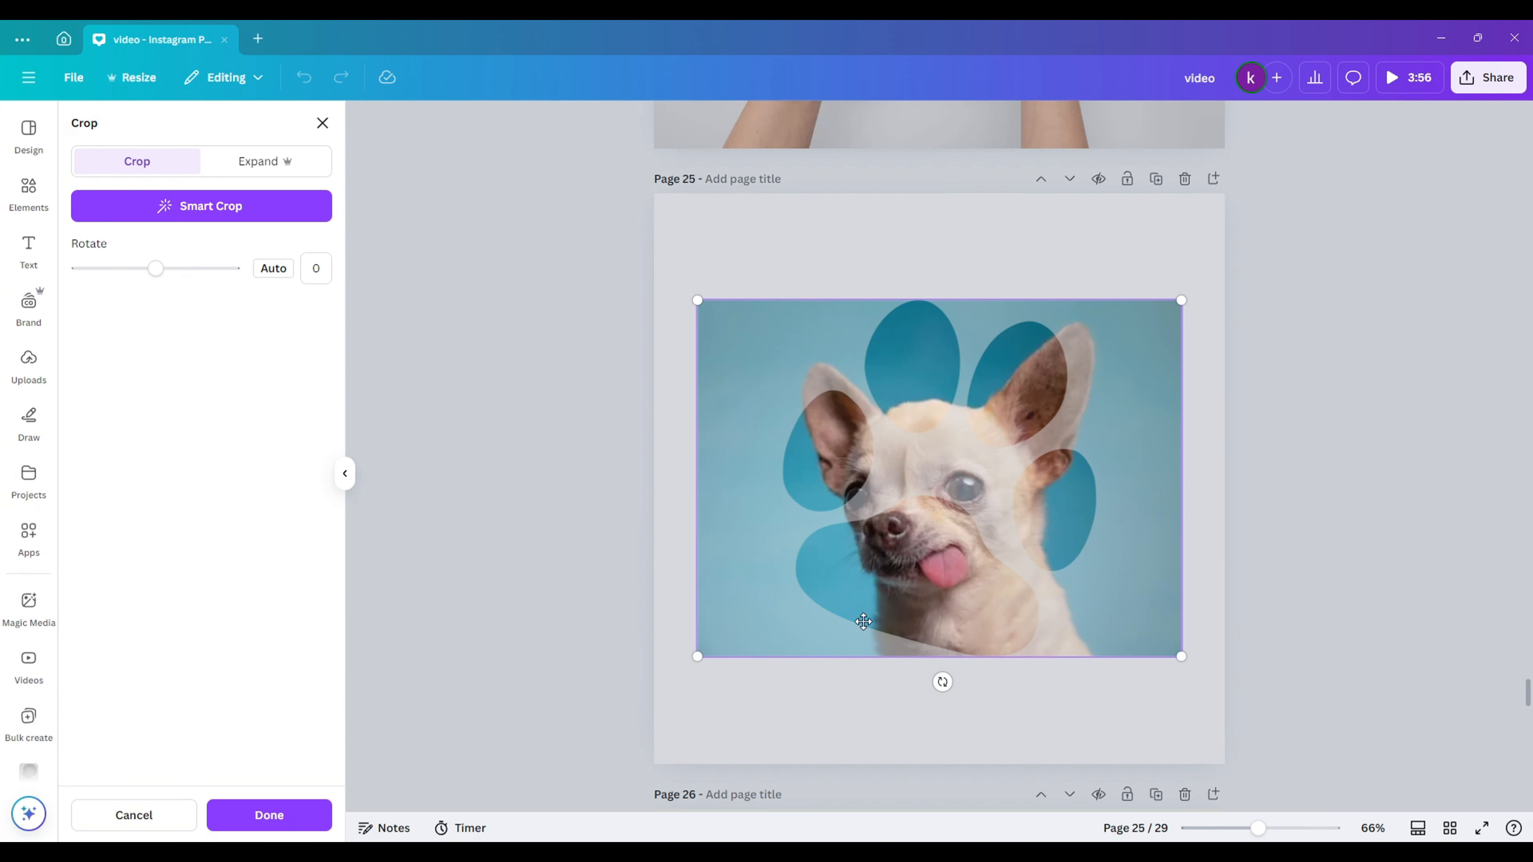
left_click_drag(697, 657, 559, 732)
left_click_drag(990, 658, 1040, 664)
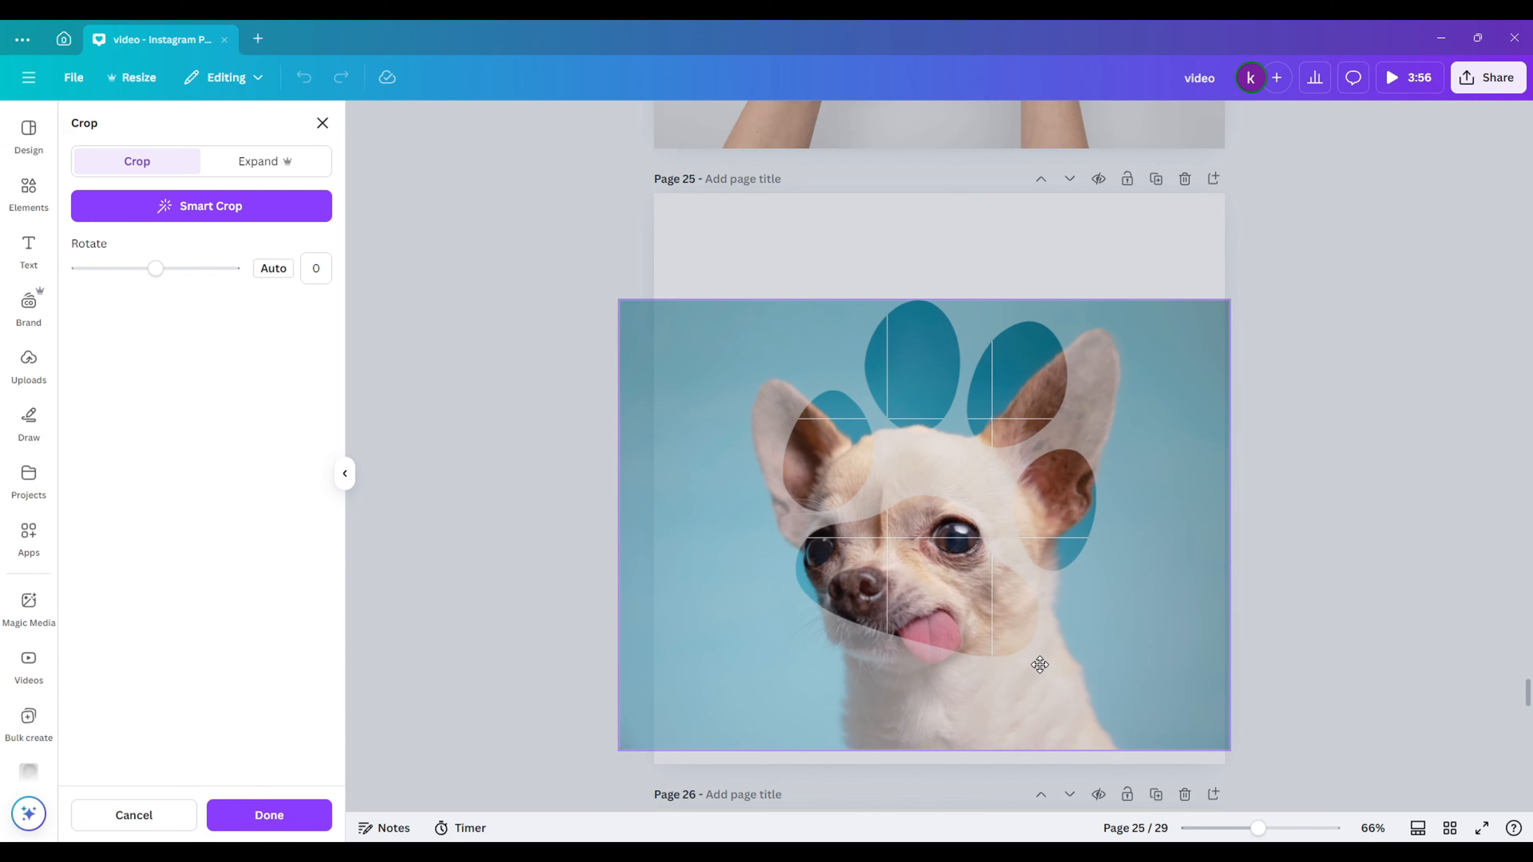
left_click(1325, 427)
- Set page 25's background to the cyan-magenta-blue gradient after trying teal, brown and grey
left_click(847, 225)
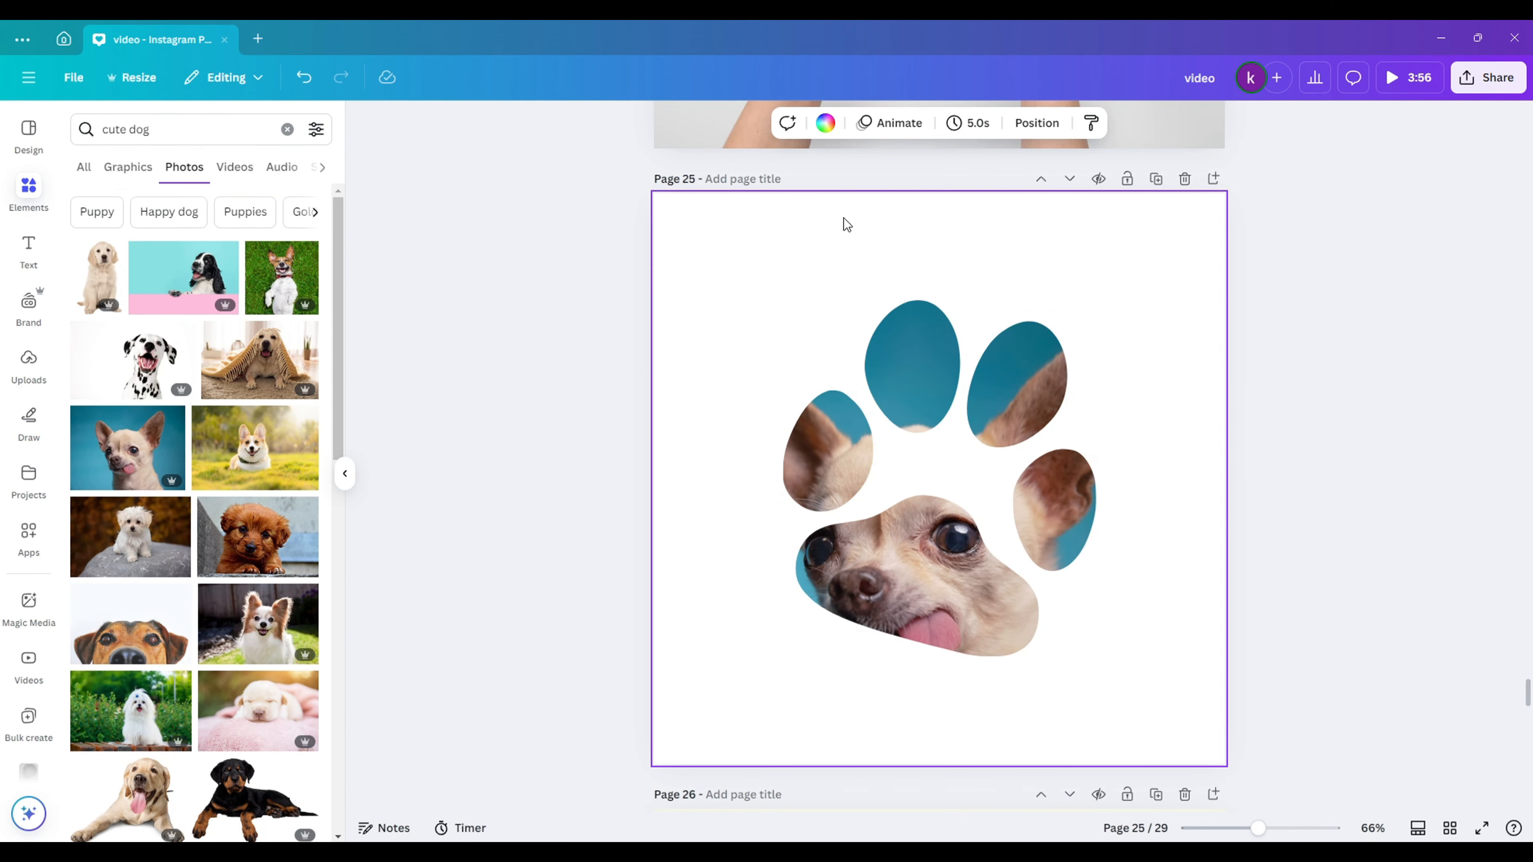
left_click(822, 134)
scroll(205, 564, "down", 5)
left_click(131, 548)
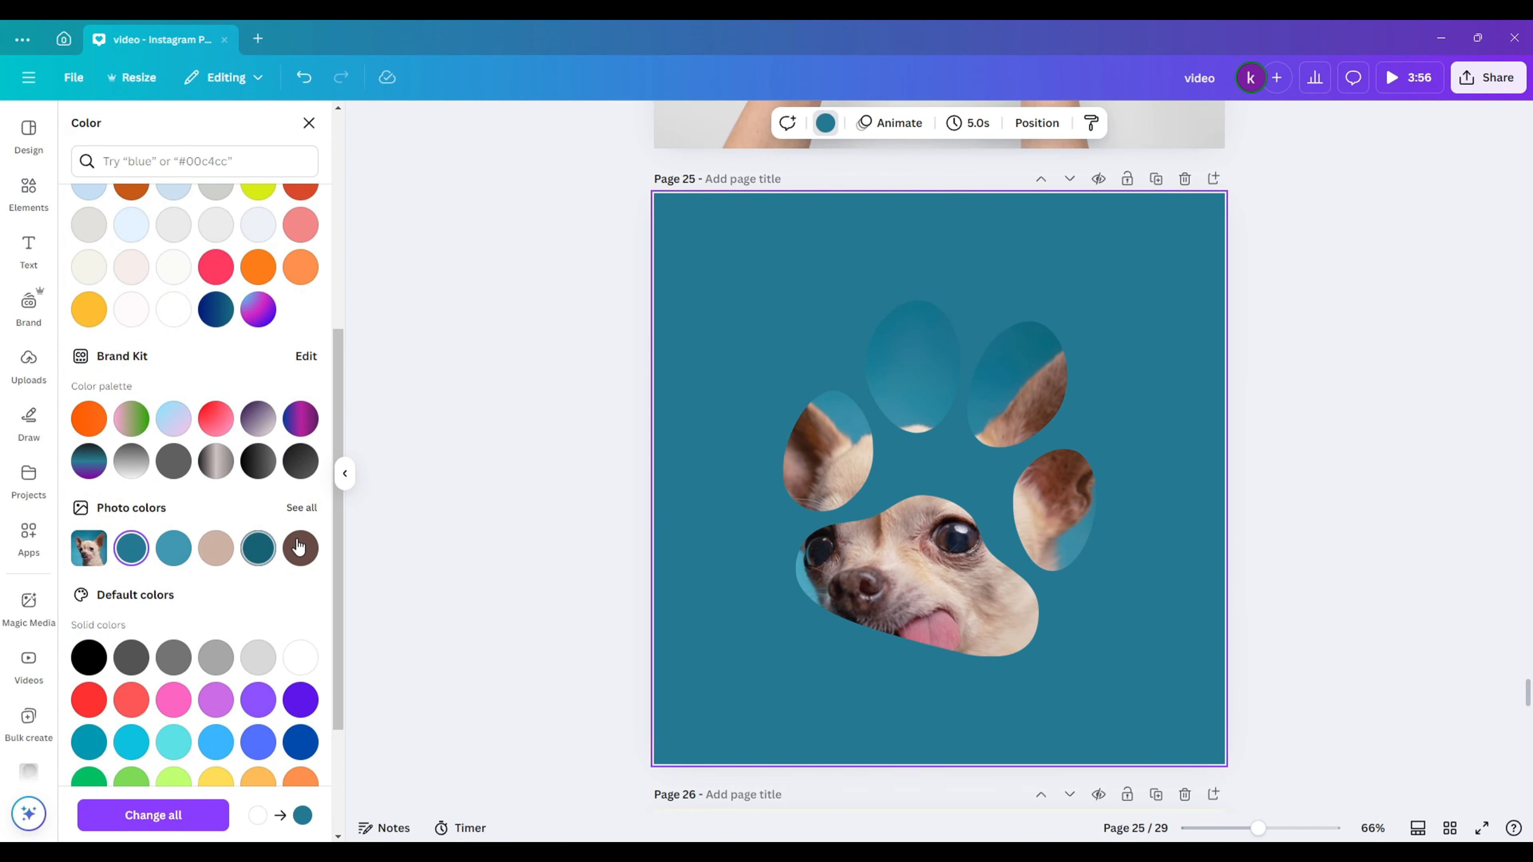
left_click(300, 548)
scroll(242, 564, "down", 1)
left_click(180, 580)
scroll(219, 517, "up", 3)
left_click(258, 471)
scroll(251, 501, "up", 1)
scroll(244, 555, "down", 1)
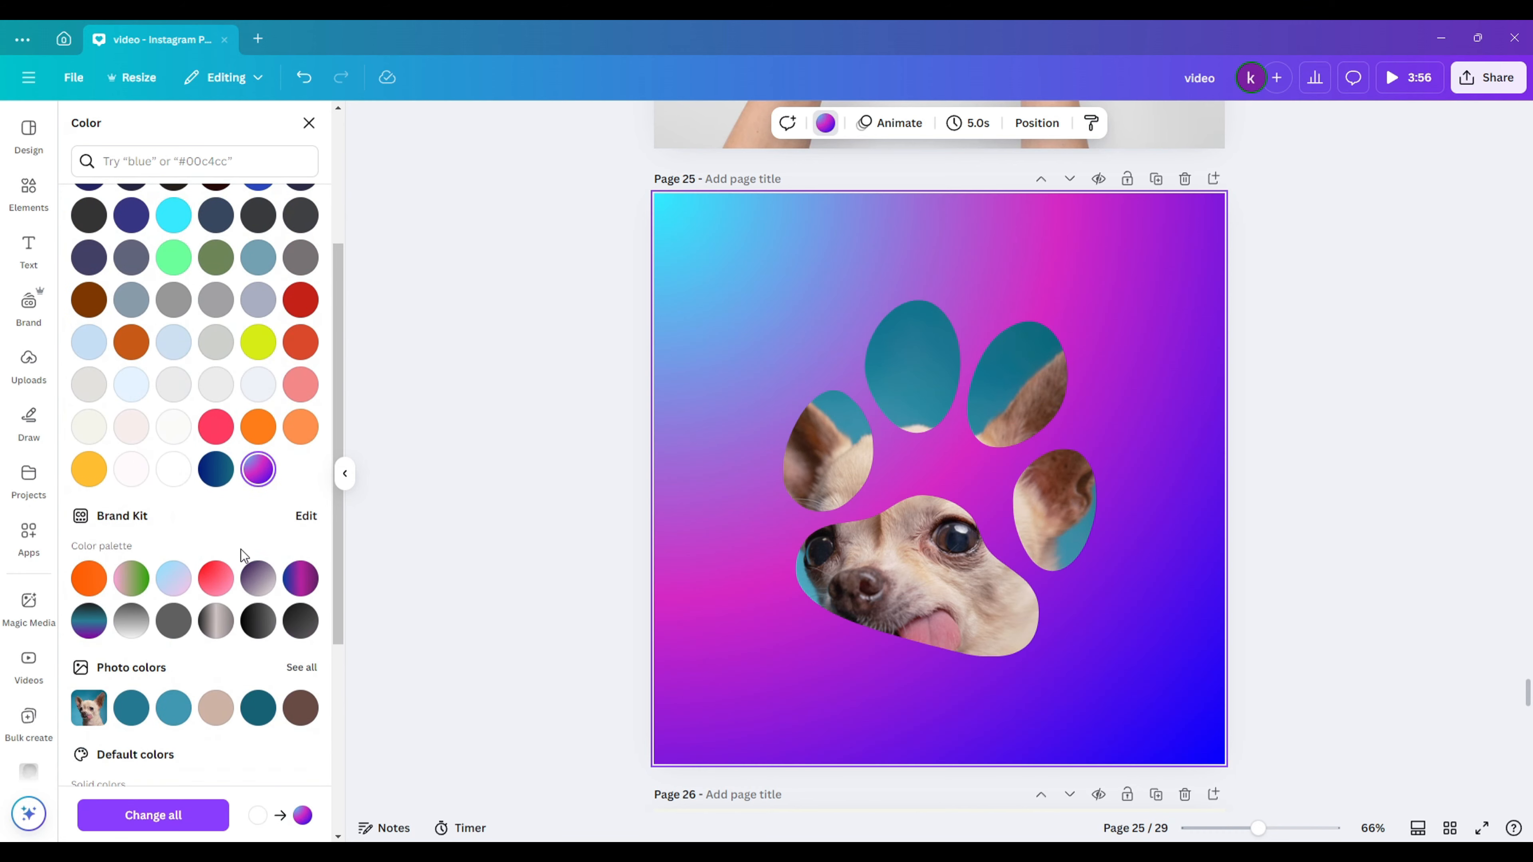
scroll(243, 554, "down", 1)
left_click(216, 628)
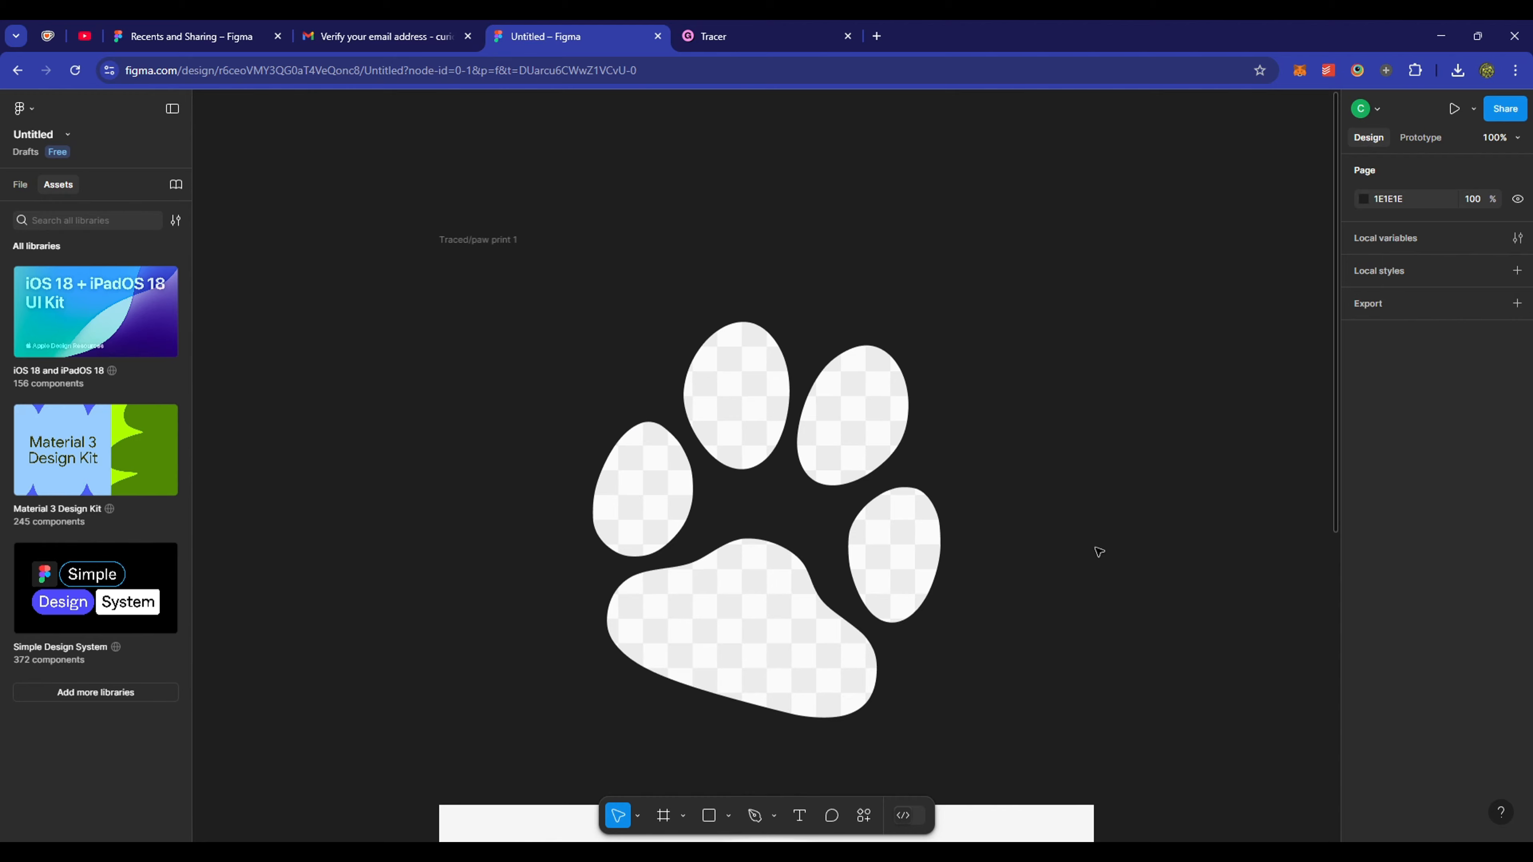
- Run the Split Vectors plugin to split the traced paw print into its fill regions
left_click(884, 565)
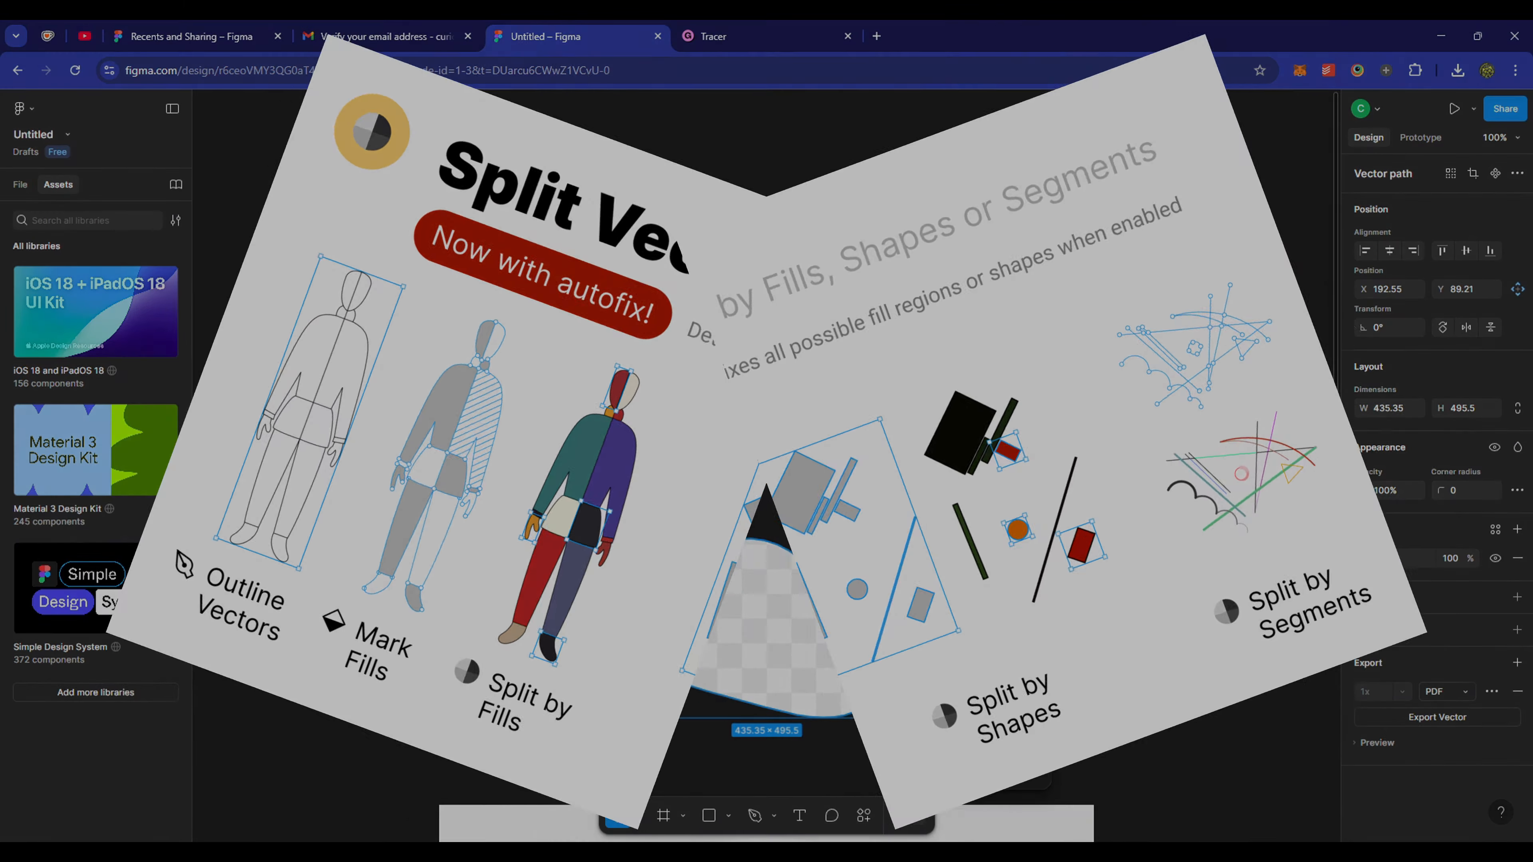
mouse_move(967, 650)
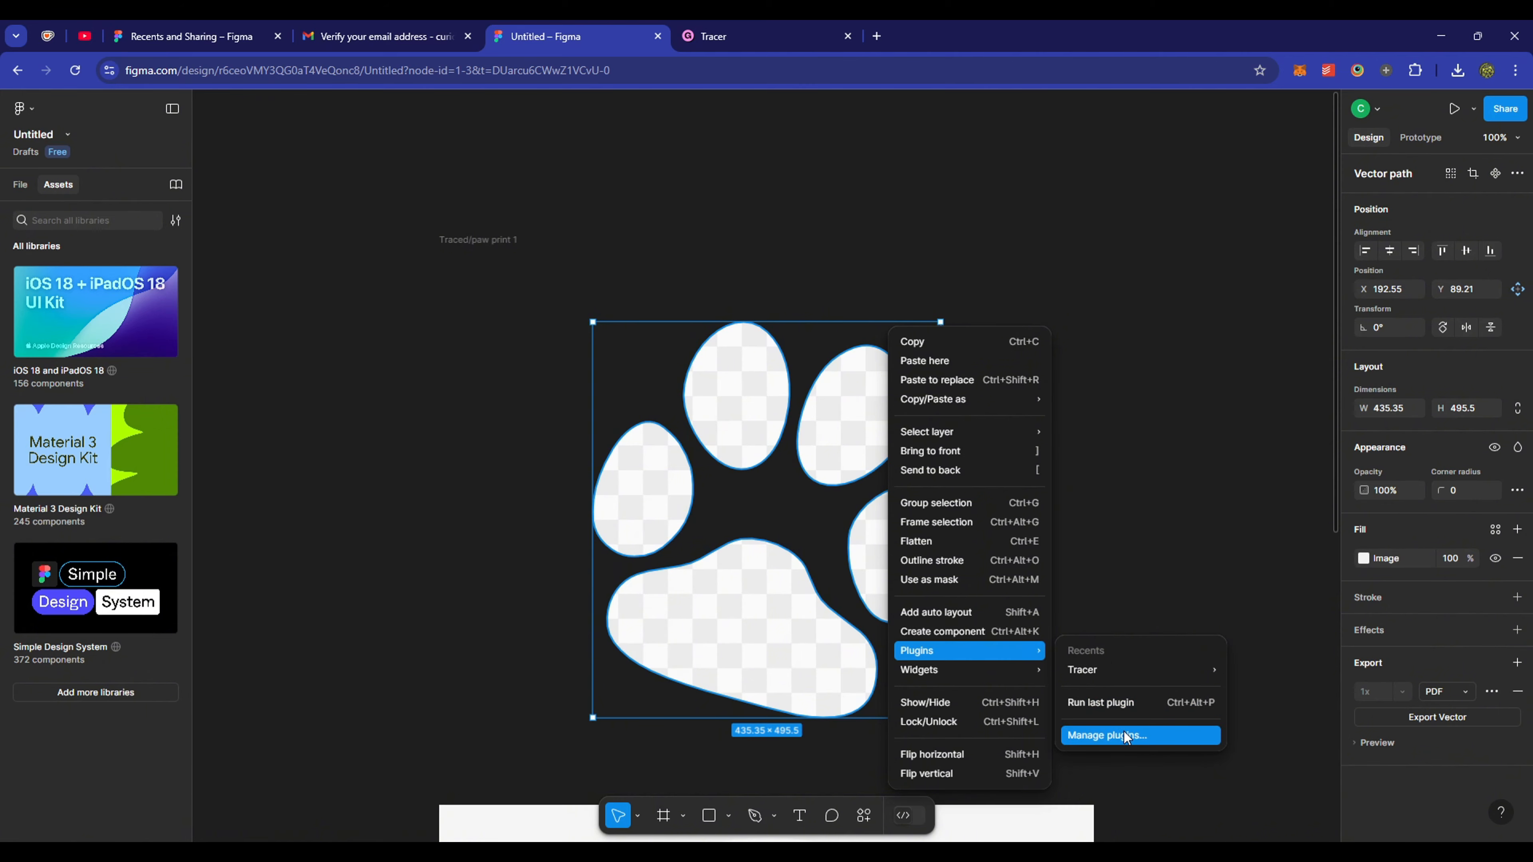
left_click(1159, 736)
type("split vector")
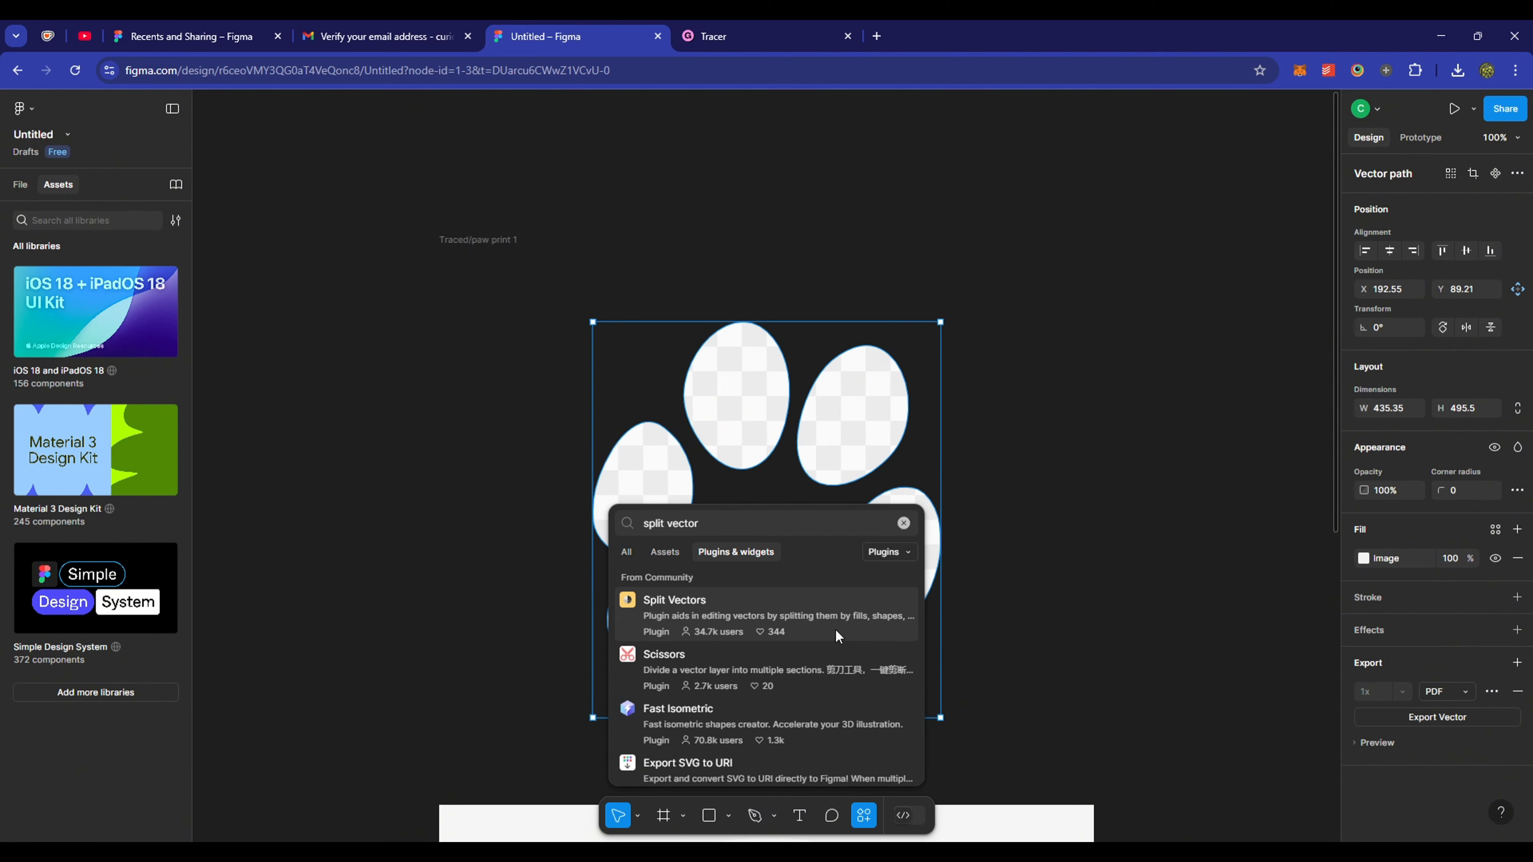
left_click(851, 627)
left_click(985, 773)
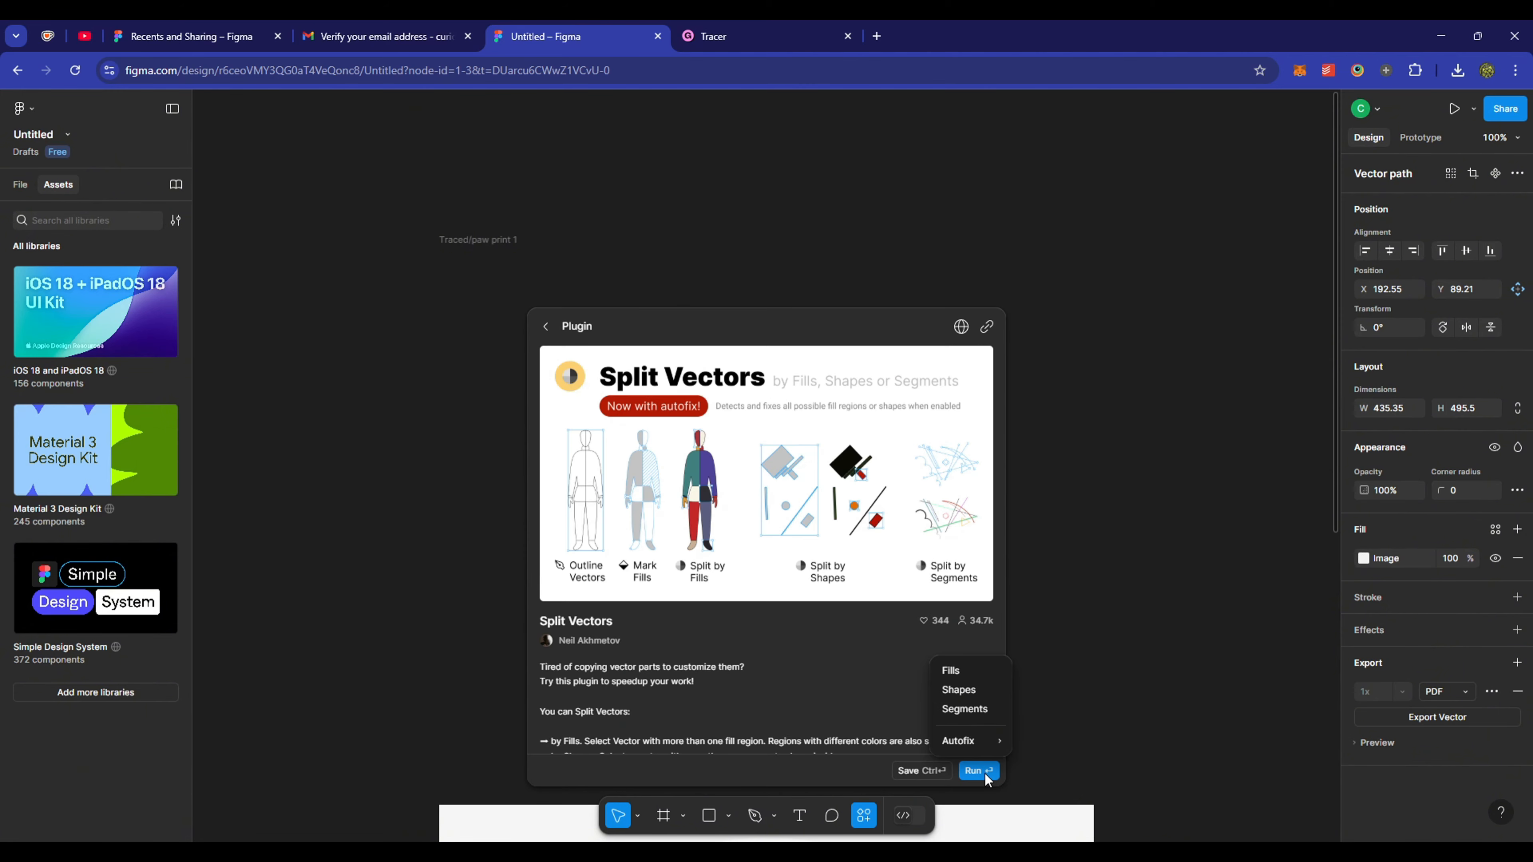
left_click(972, 672)
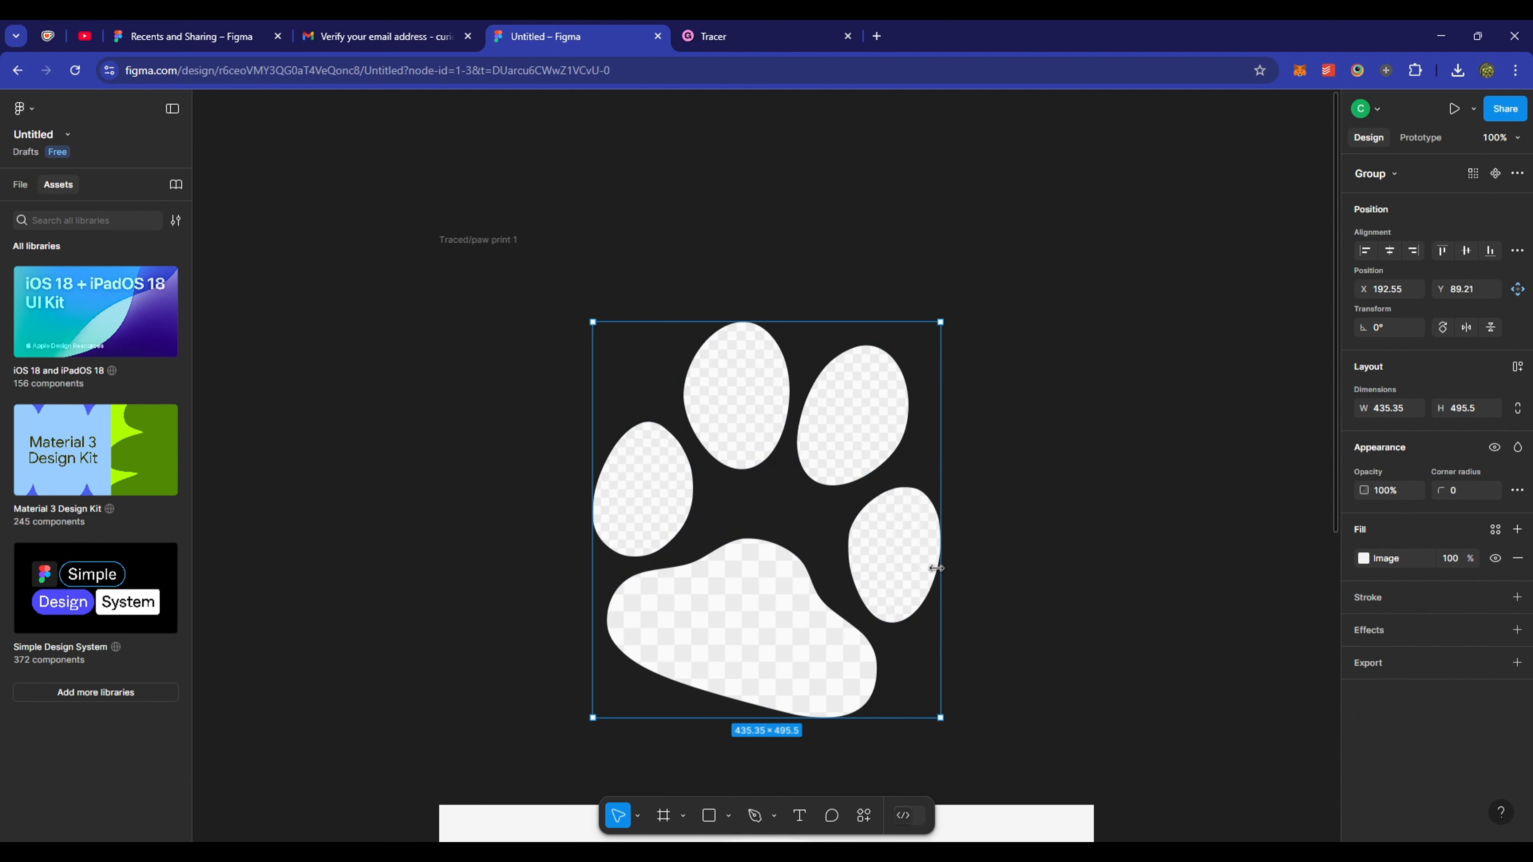
- Keep the paw pieces grouped and rename Group 1 to 'paw print frame'
right_click(911, 562)
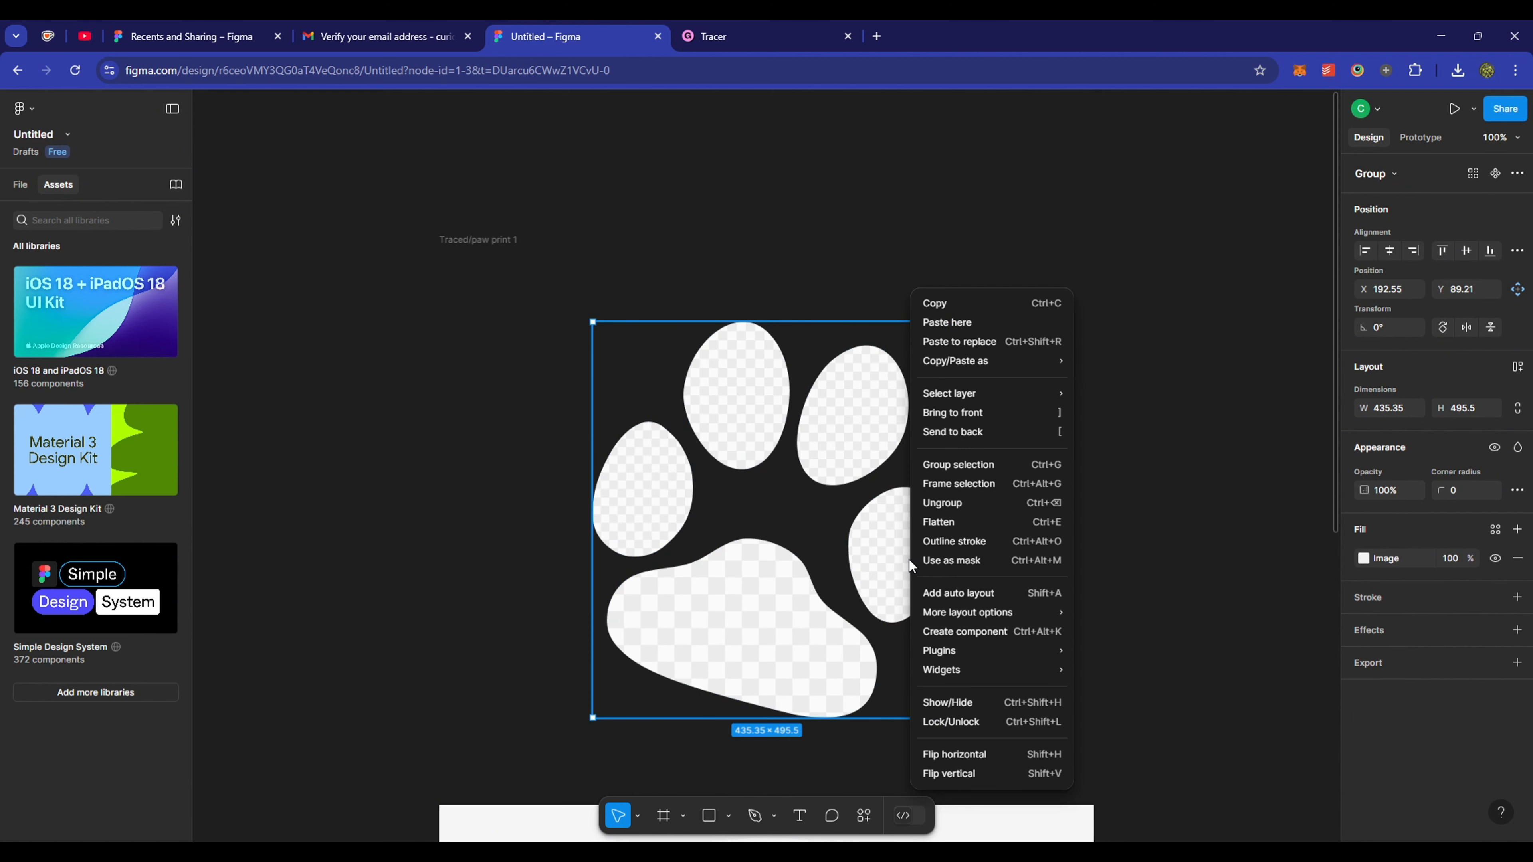
left_click(977, 503)
left_click(977, 503)
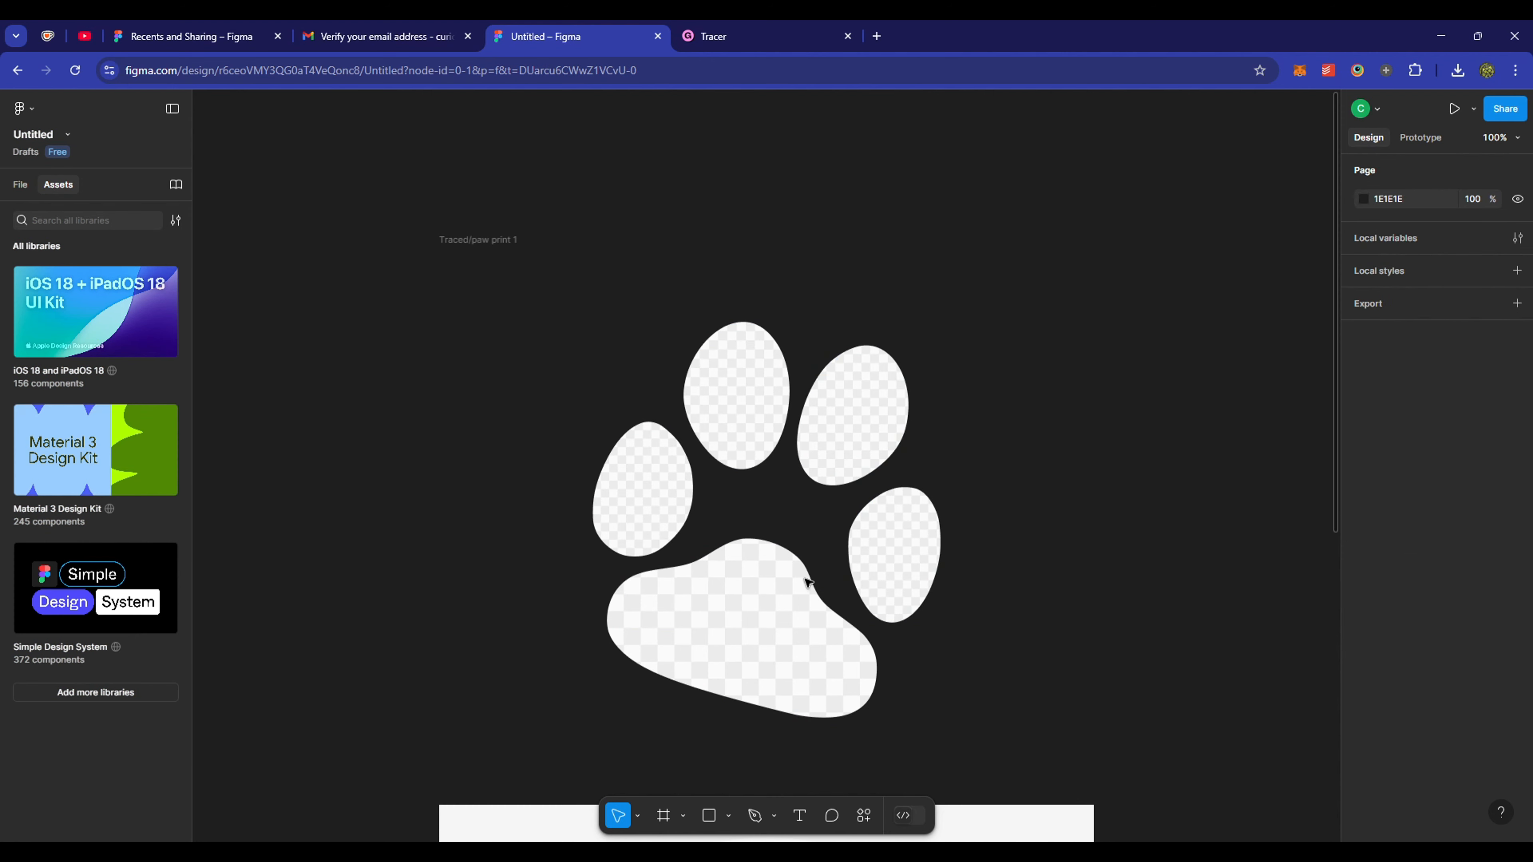
key("ctrl+z")
key("ctrl+z")
key("ctrl+z")
key("ctrl+z")
key("ctrl+z")
key("ctrl+z")
key("ctrl+z")
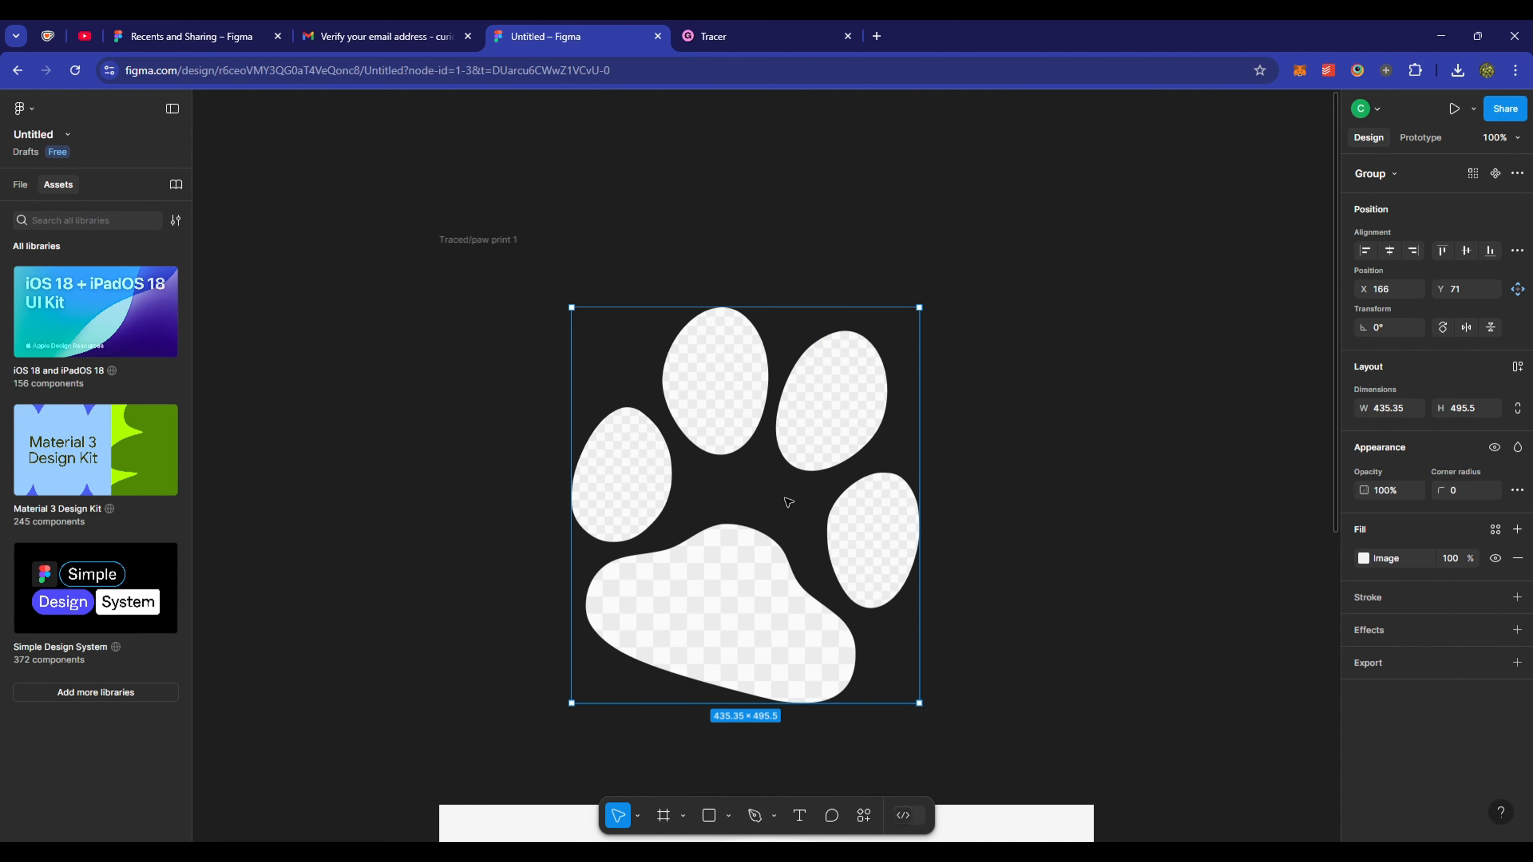
left_click(18, 184)
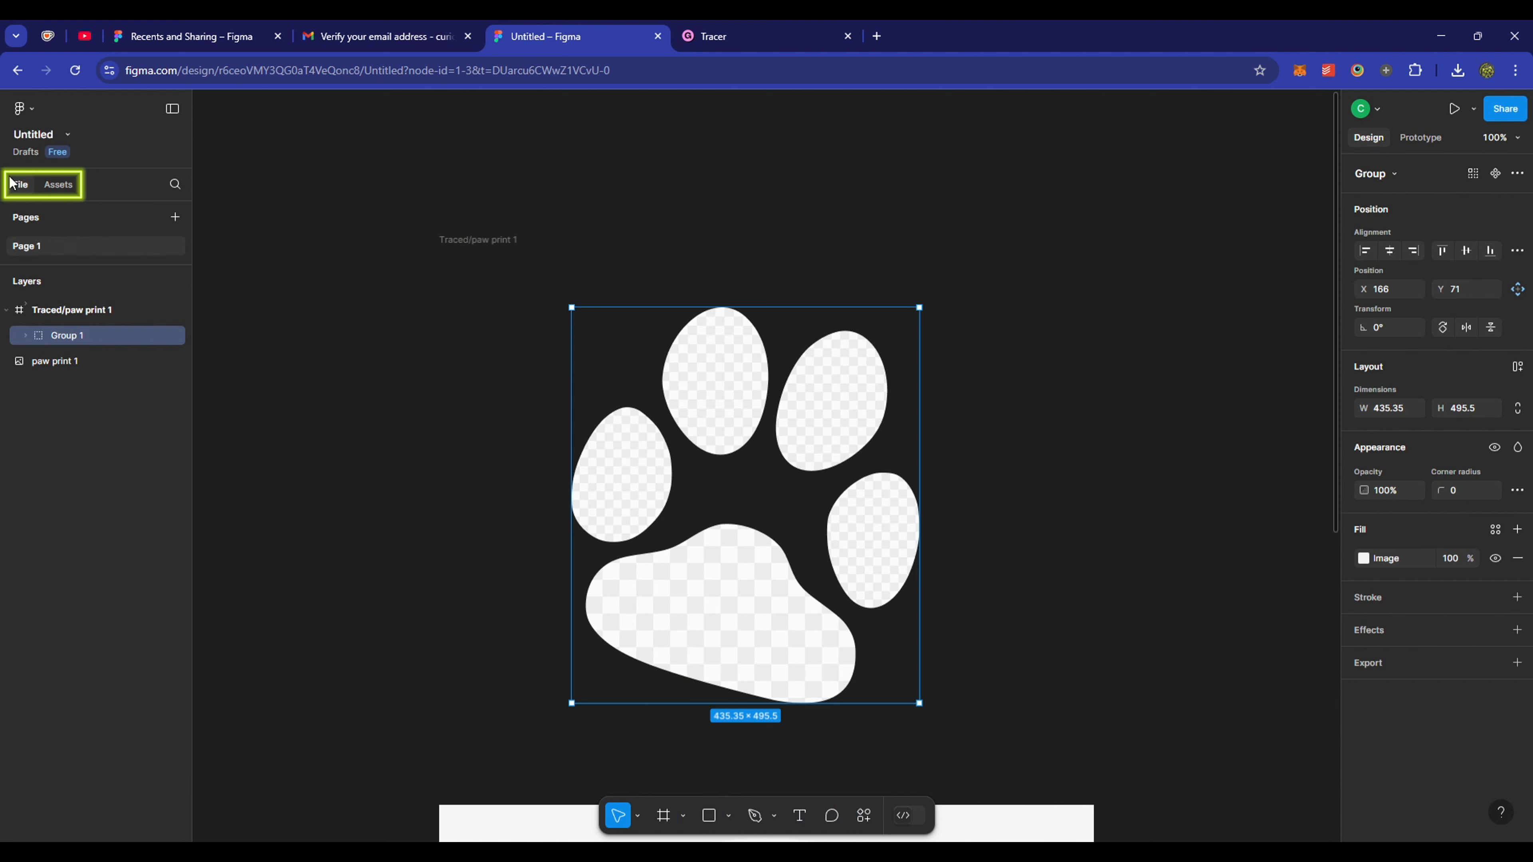
double_click(63, 340)
type("paw print frame")
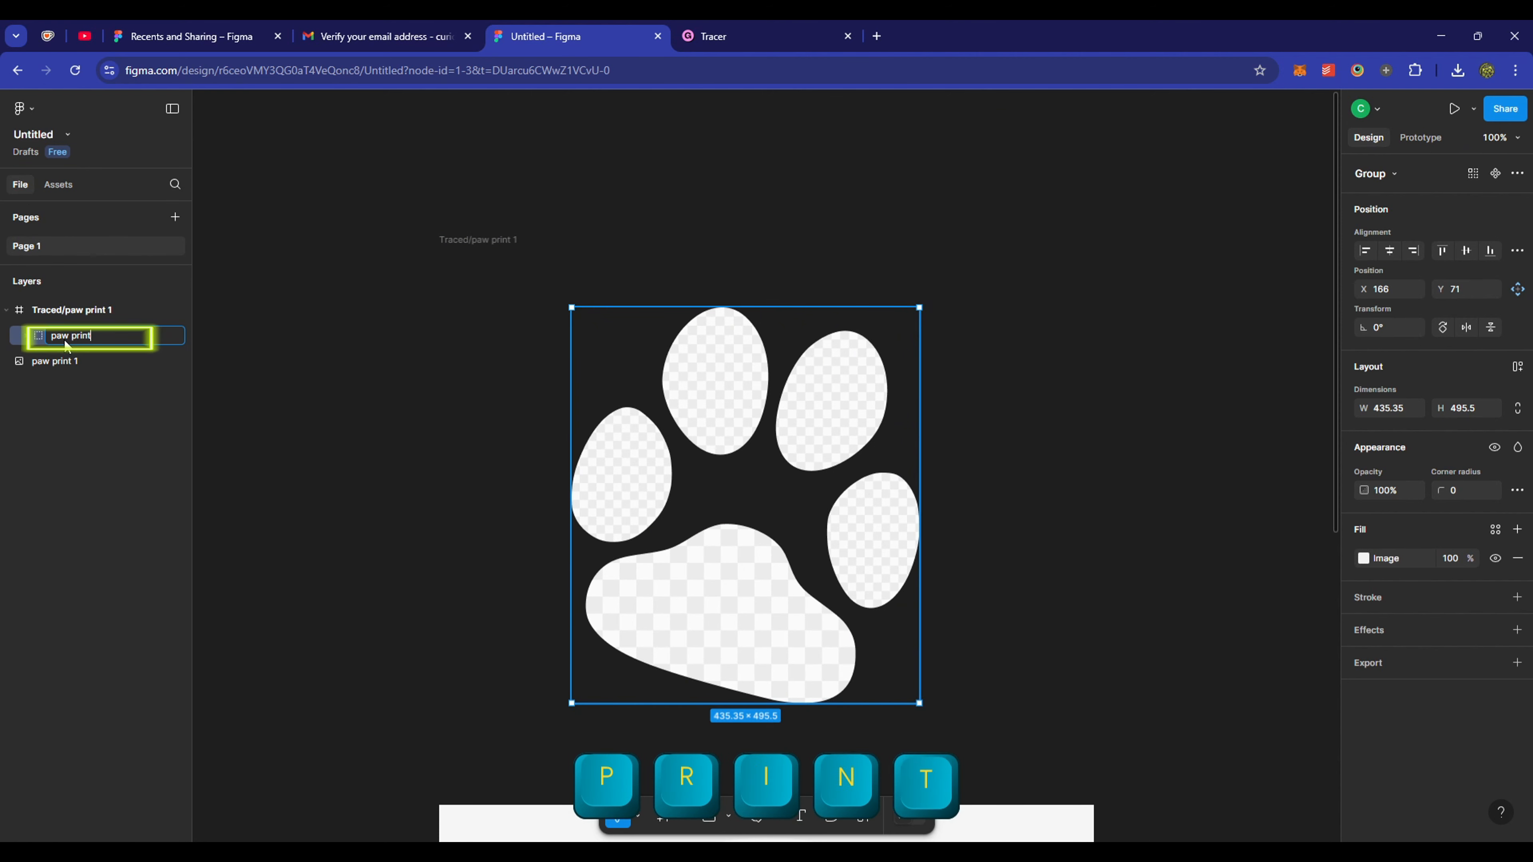
key("Return")
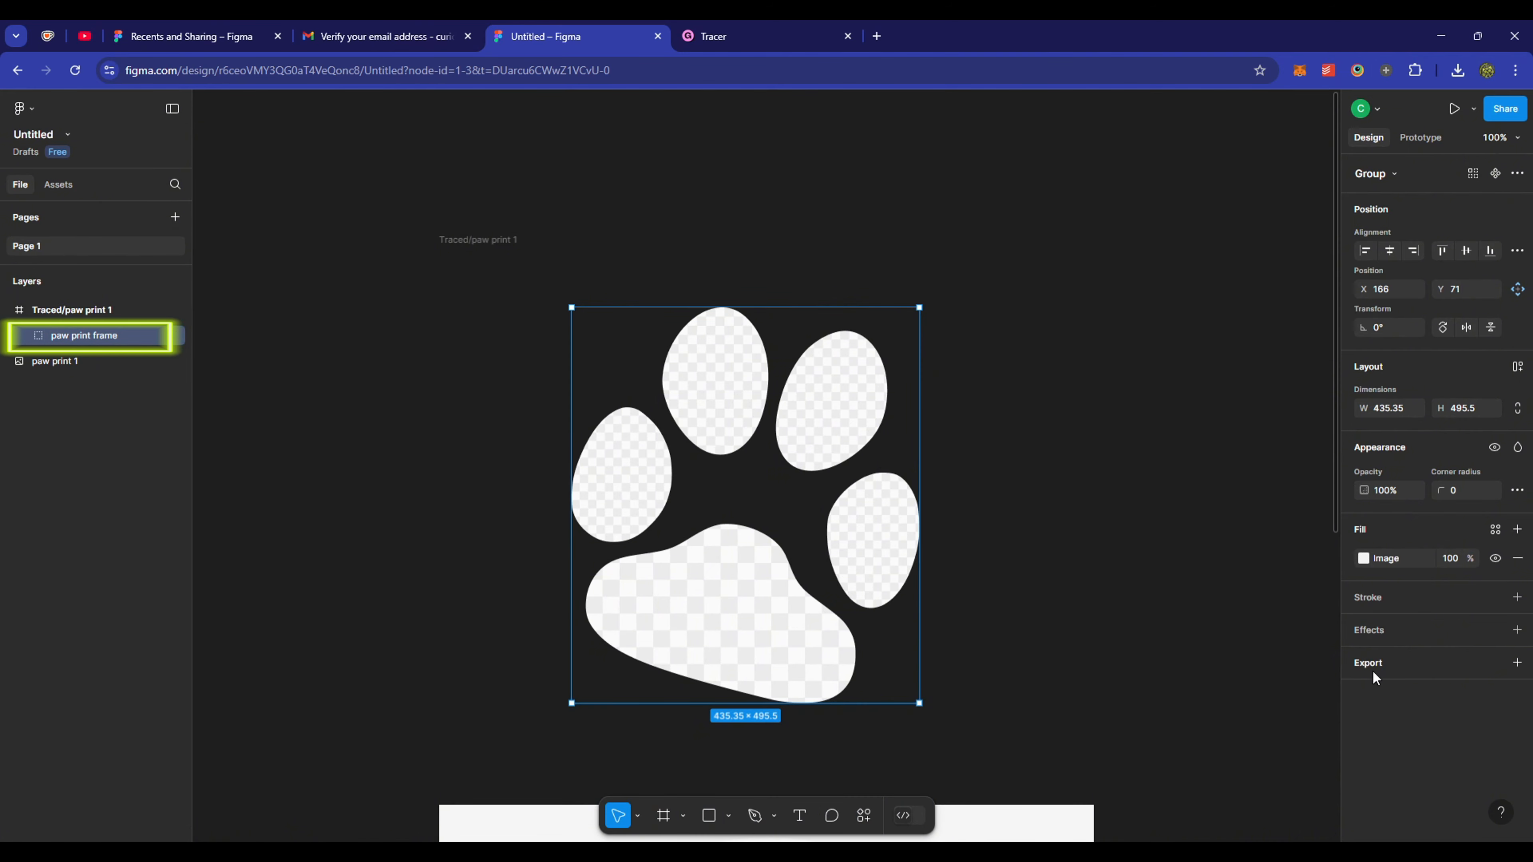
- Add a PDF export setting to the paw print frame in Figma
left_click(1471, 671)
left_click(1459, 719)
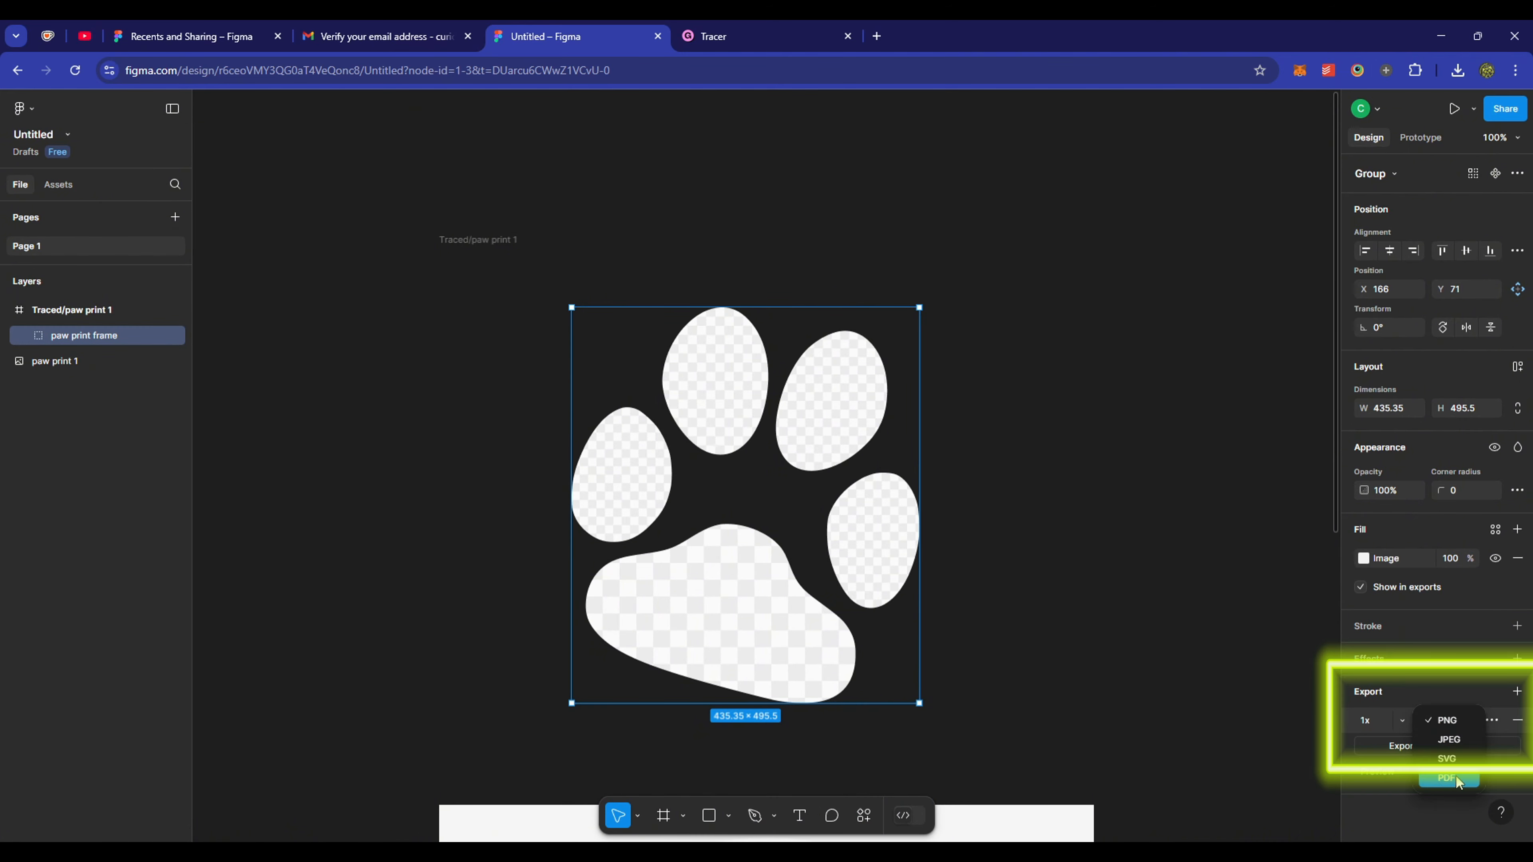
left_click(1456, 776)
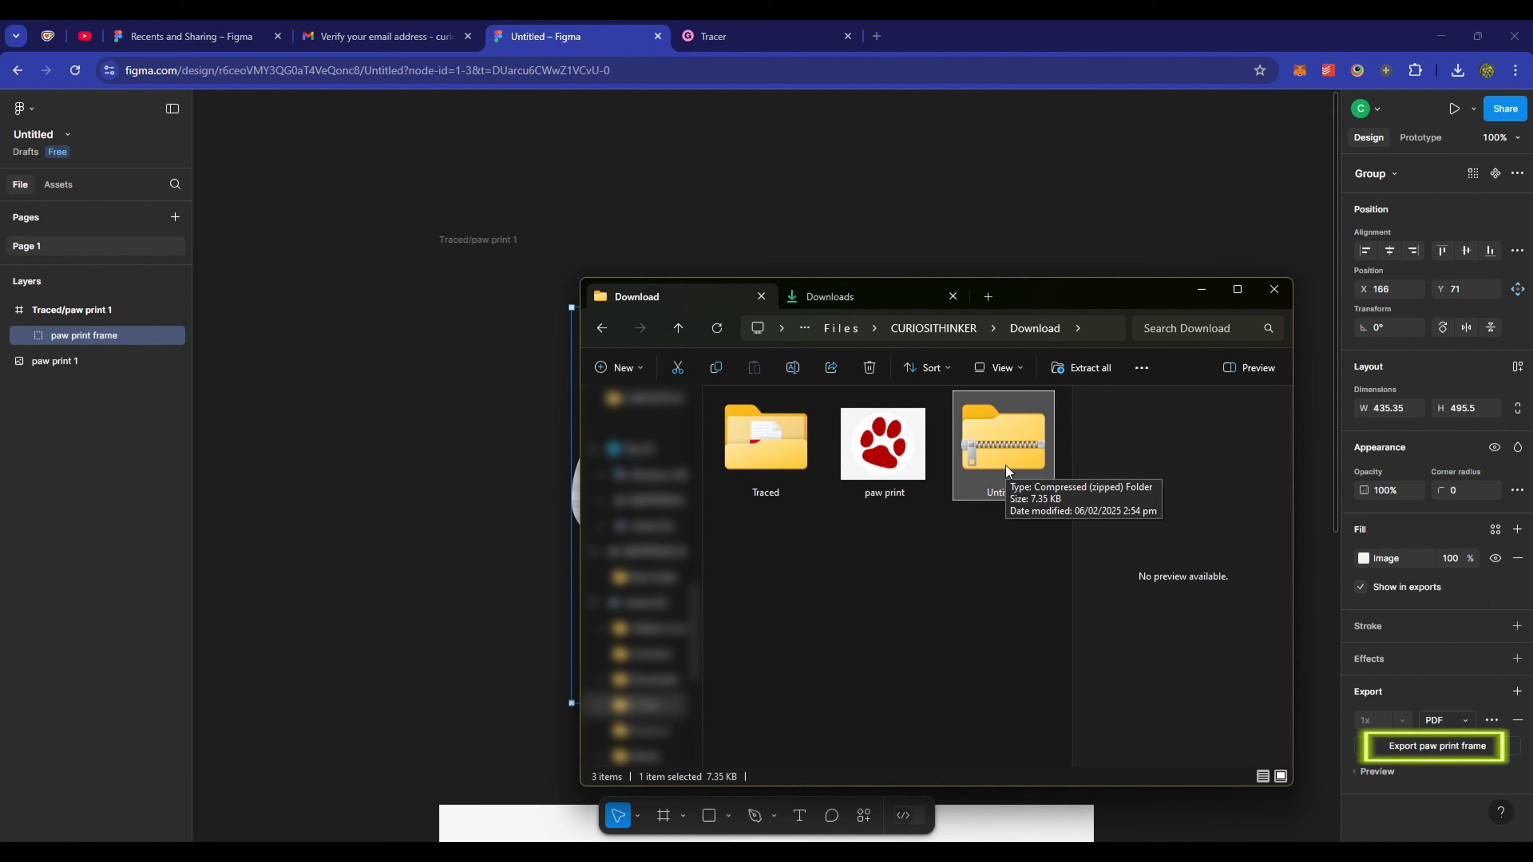
- Locate the exported paw print frame PDF in the Download > Traced folder
right_click(1006, 465)
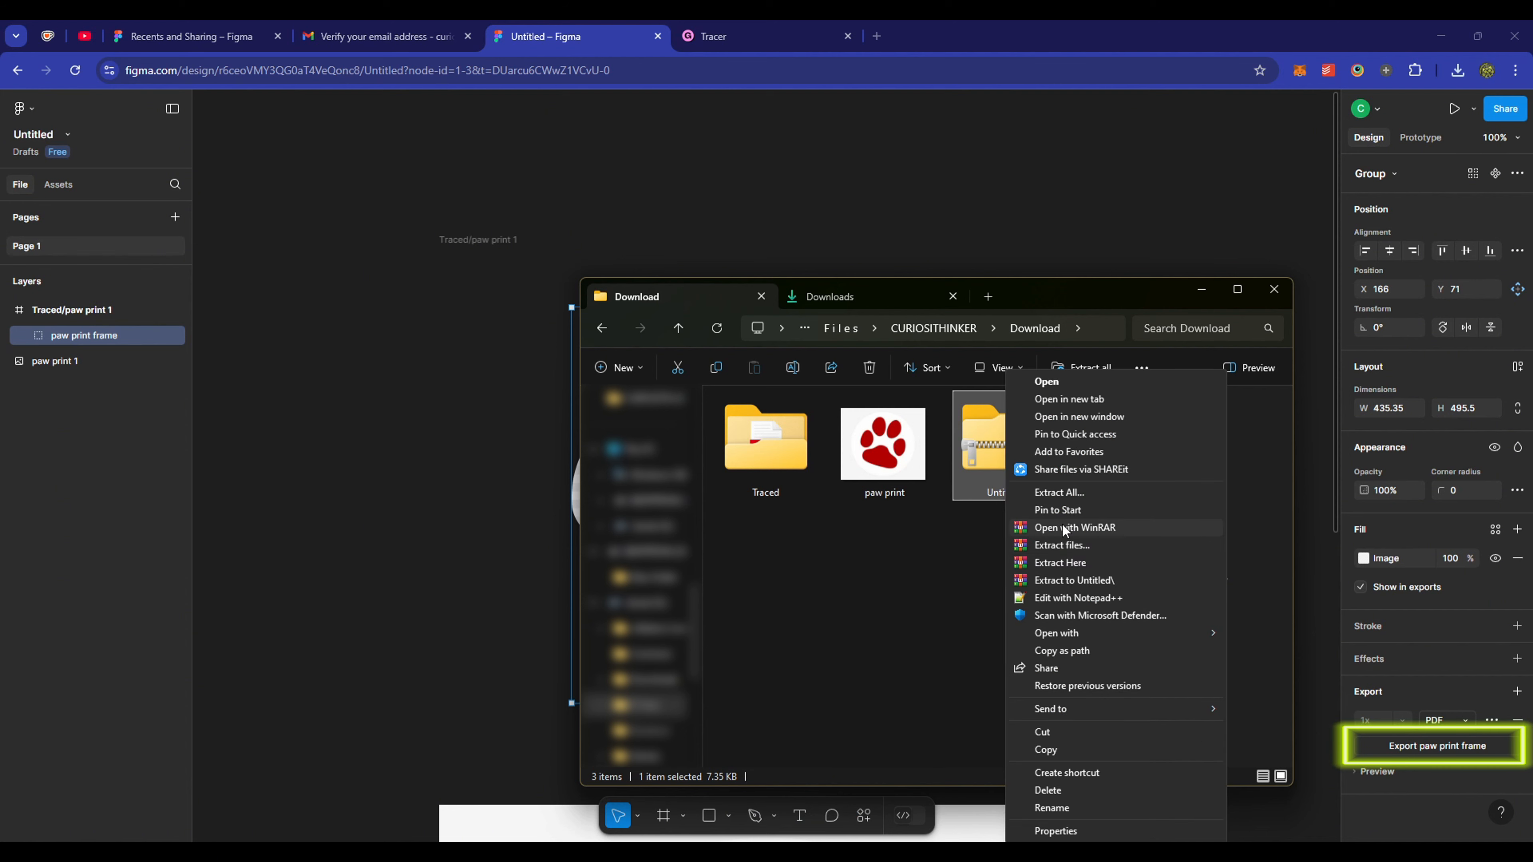
left_click(965, 579)
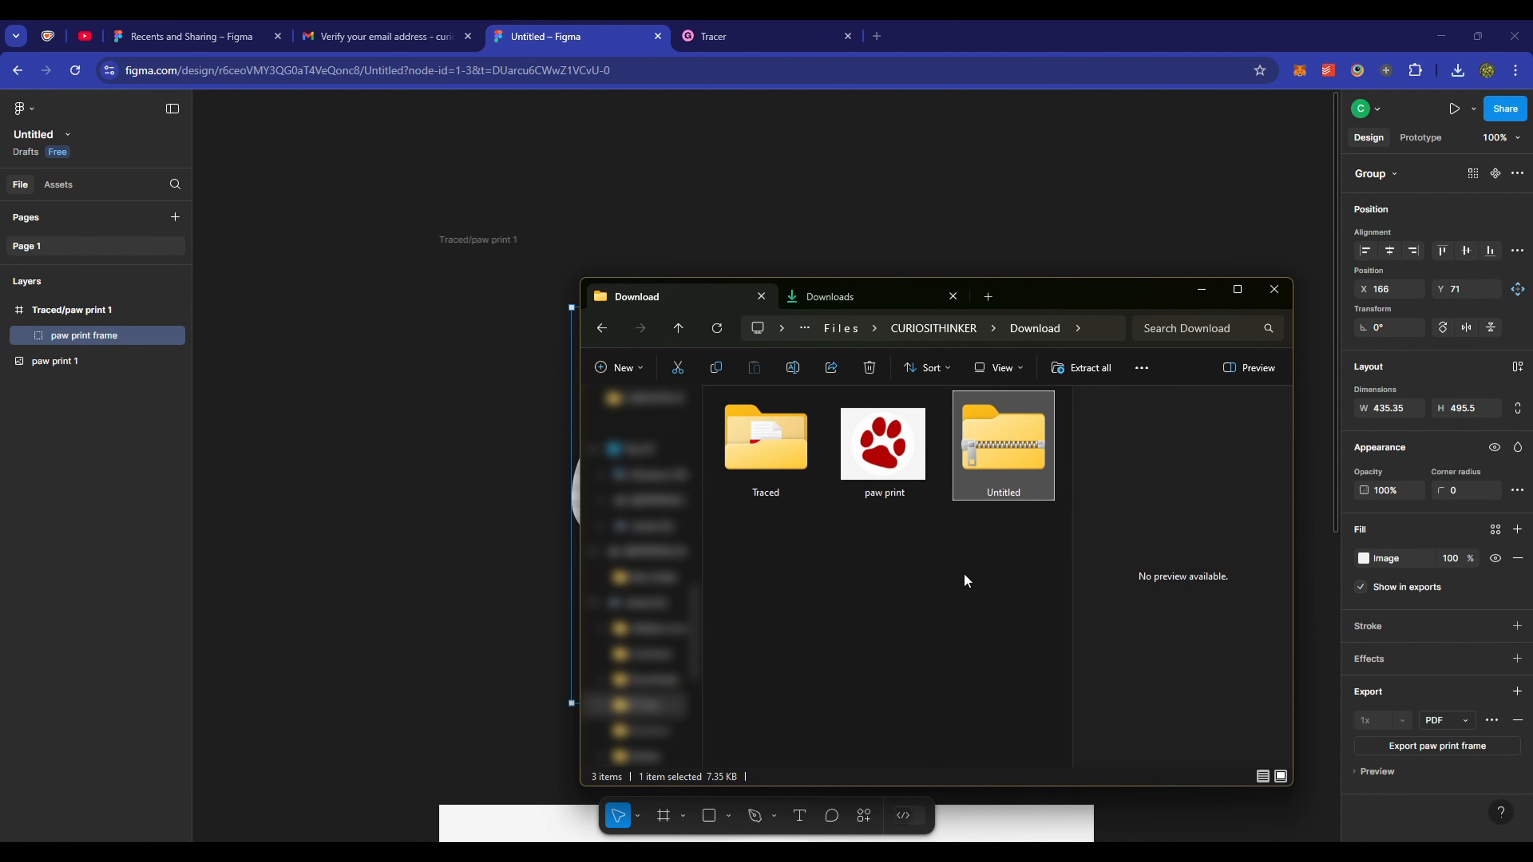
double_click(784, 442)
left_click(838, 421)
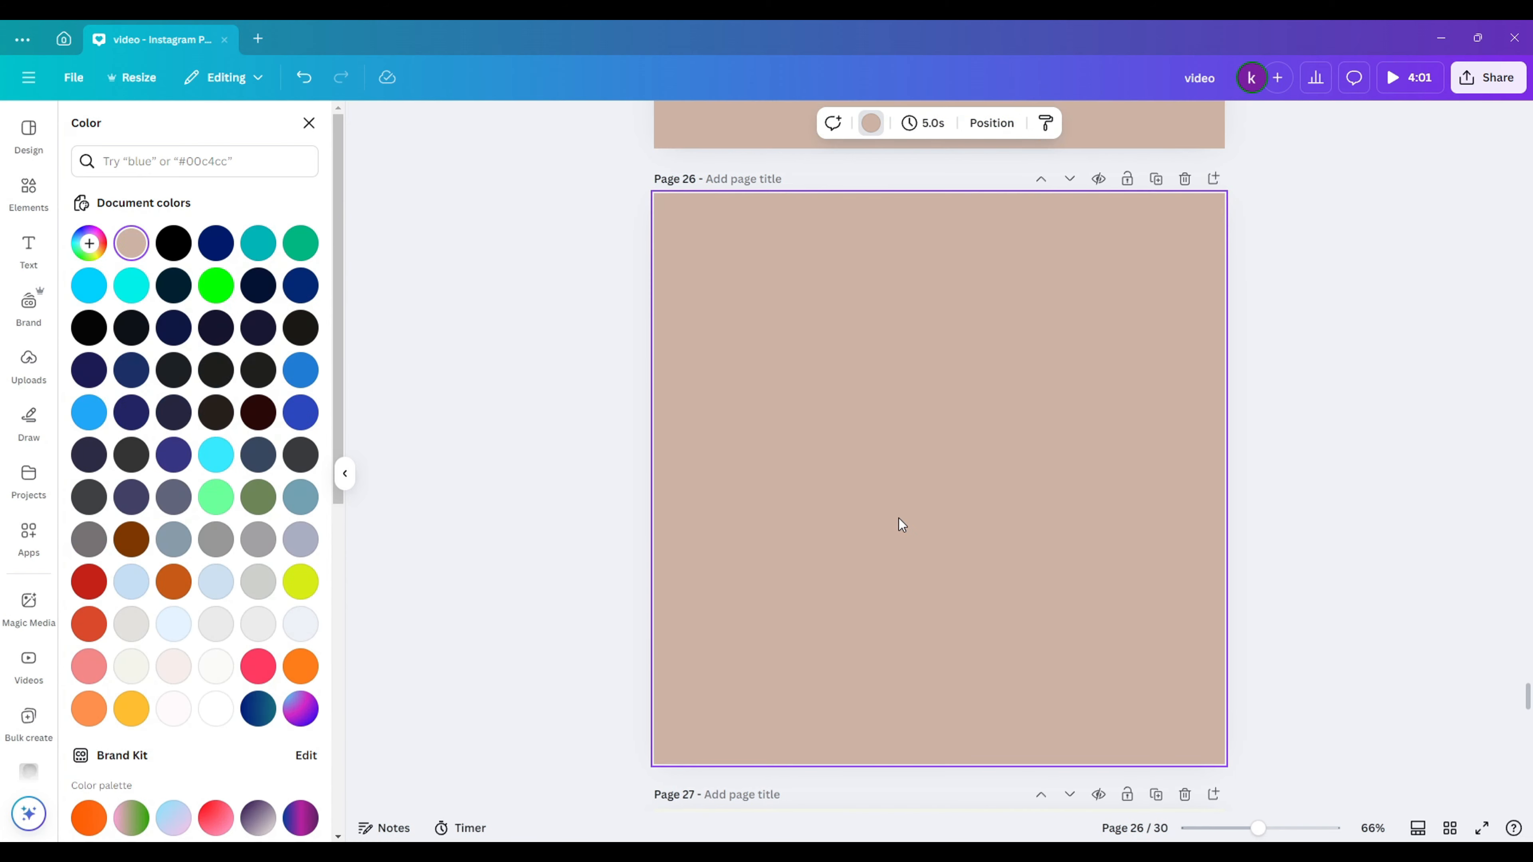
- Import the paw print frame PDF into Canva and apply it to page 26
key("alt+Tab")
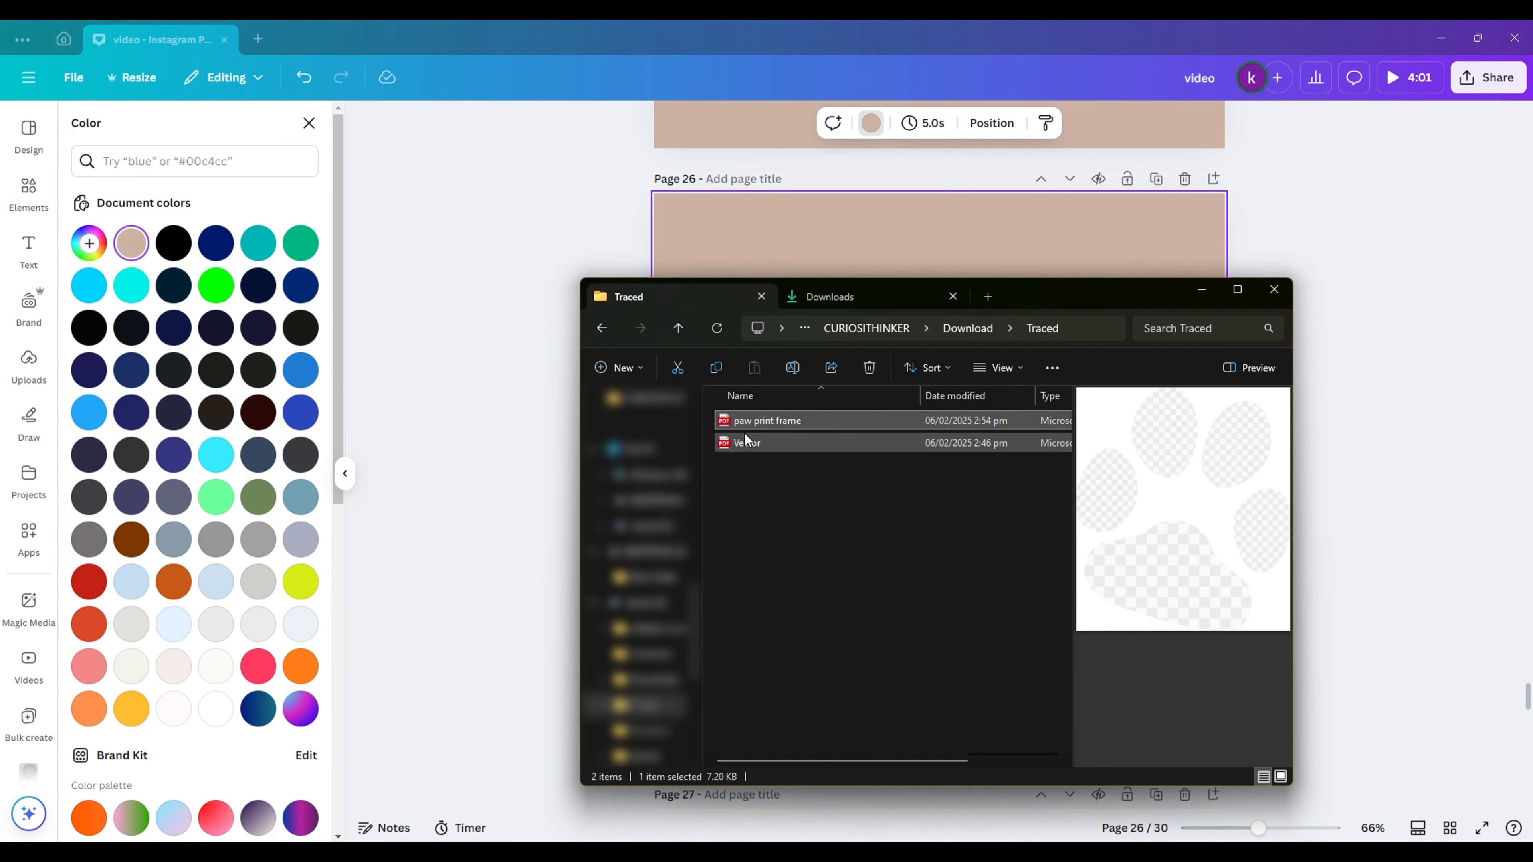
left_click_drag(747, 436, 304, 470)
left_click(29, 488)
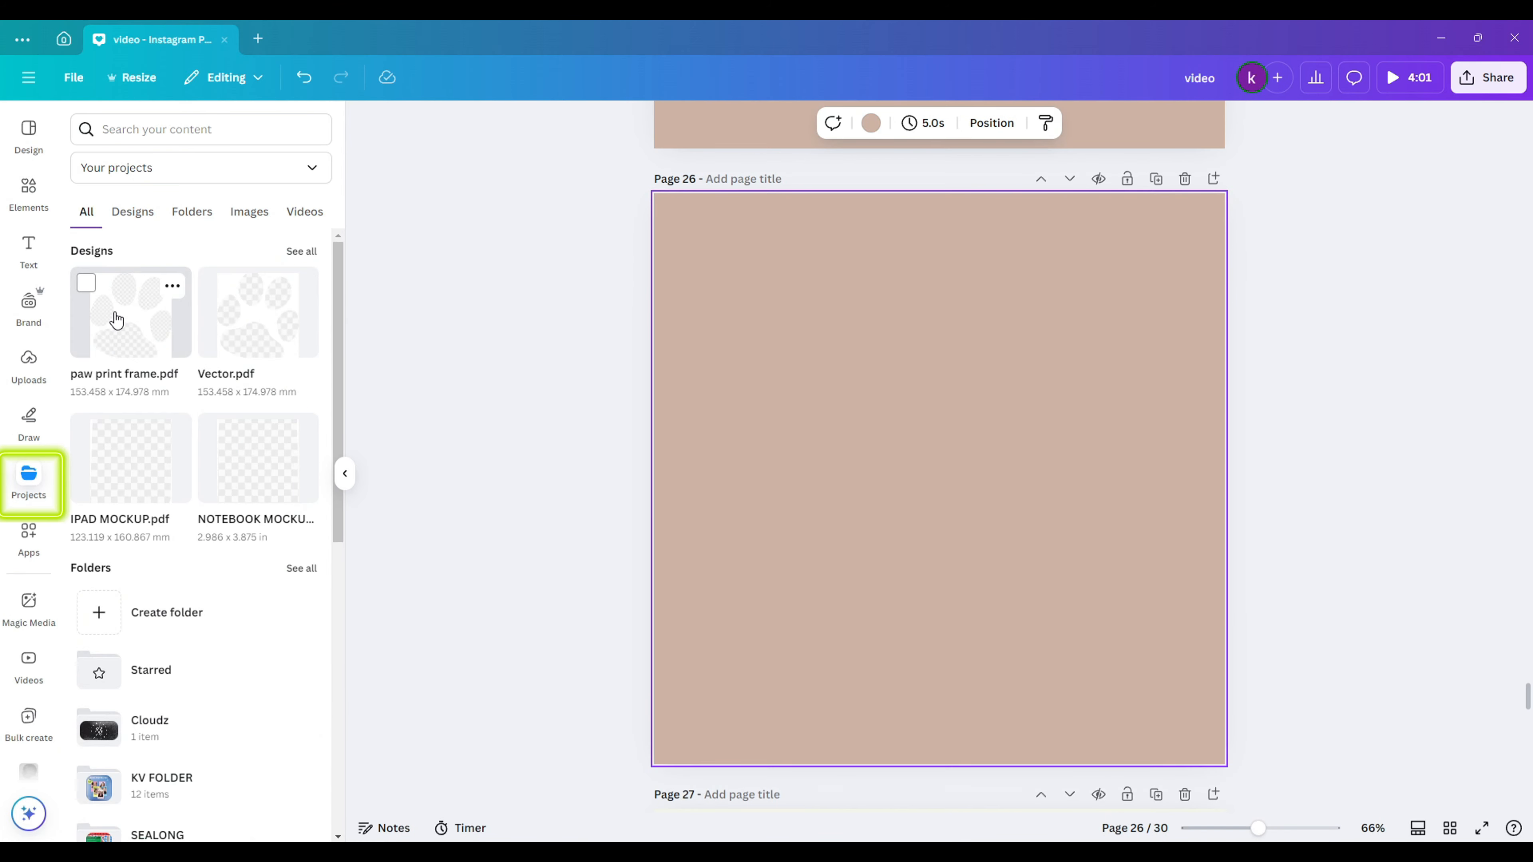
left_click(117, 322)
- Delete the placeholder images from all five paw pieces: the four toes and the large pad
left_click(1109, 373)
key("Delete")
left_click(921, 350)
key("Delete")
left_click(774, 490)
key("Delete")
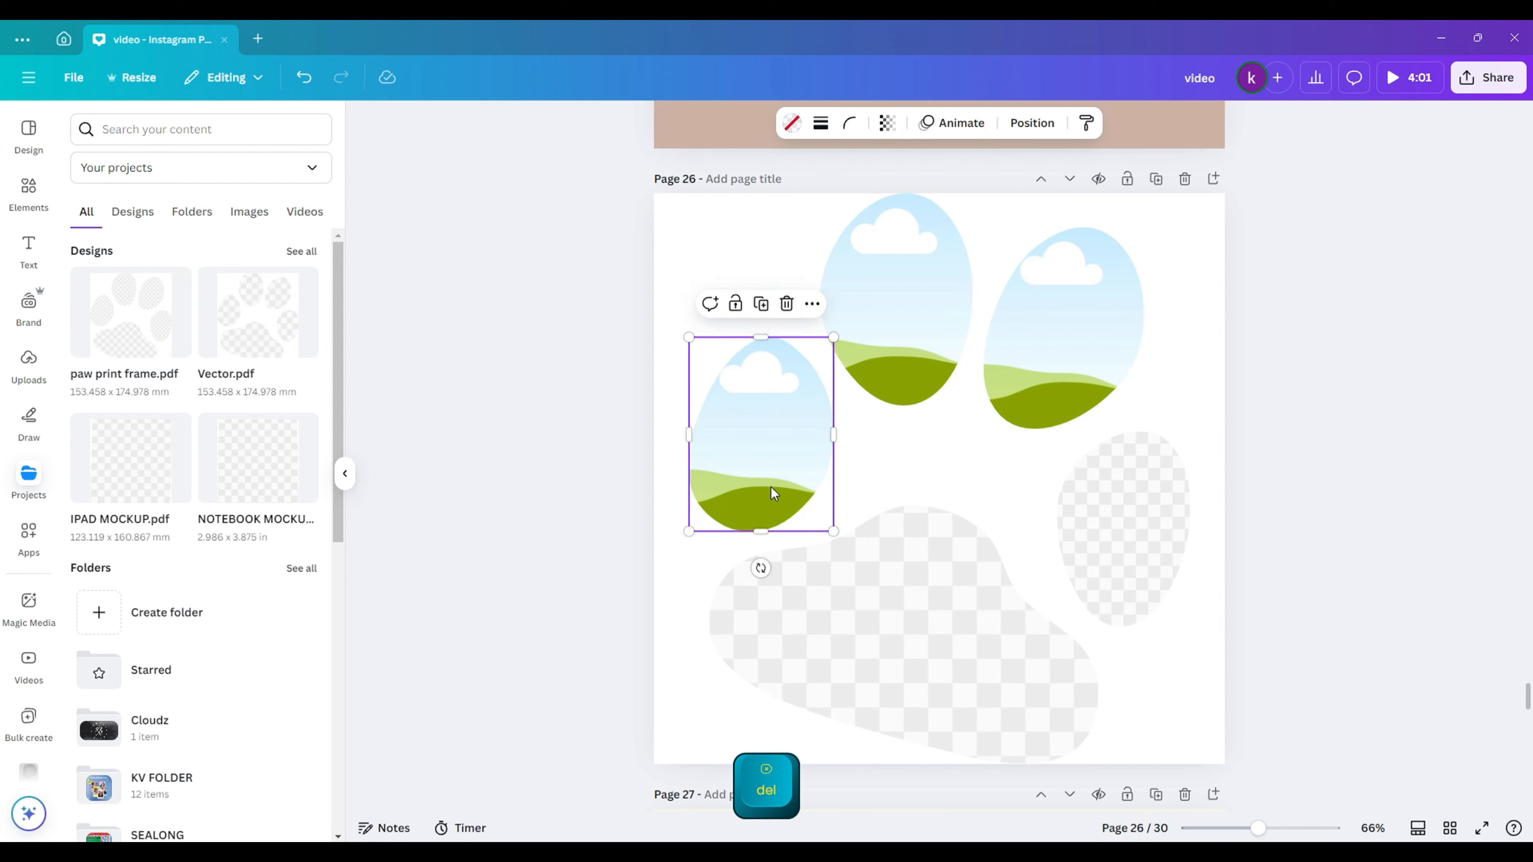
left_click(893, 610)
key("Delete")
left_click(1126, 516)
key("Delete")
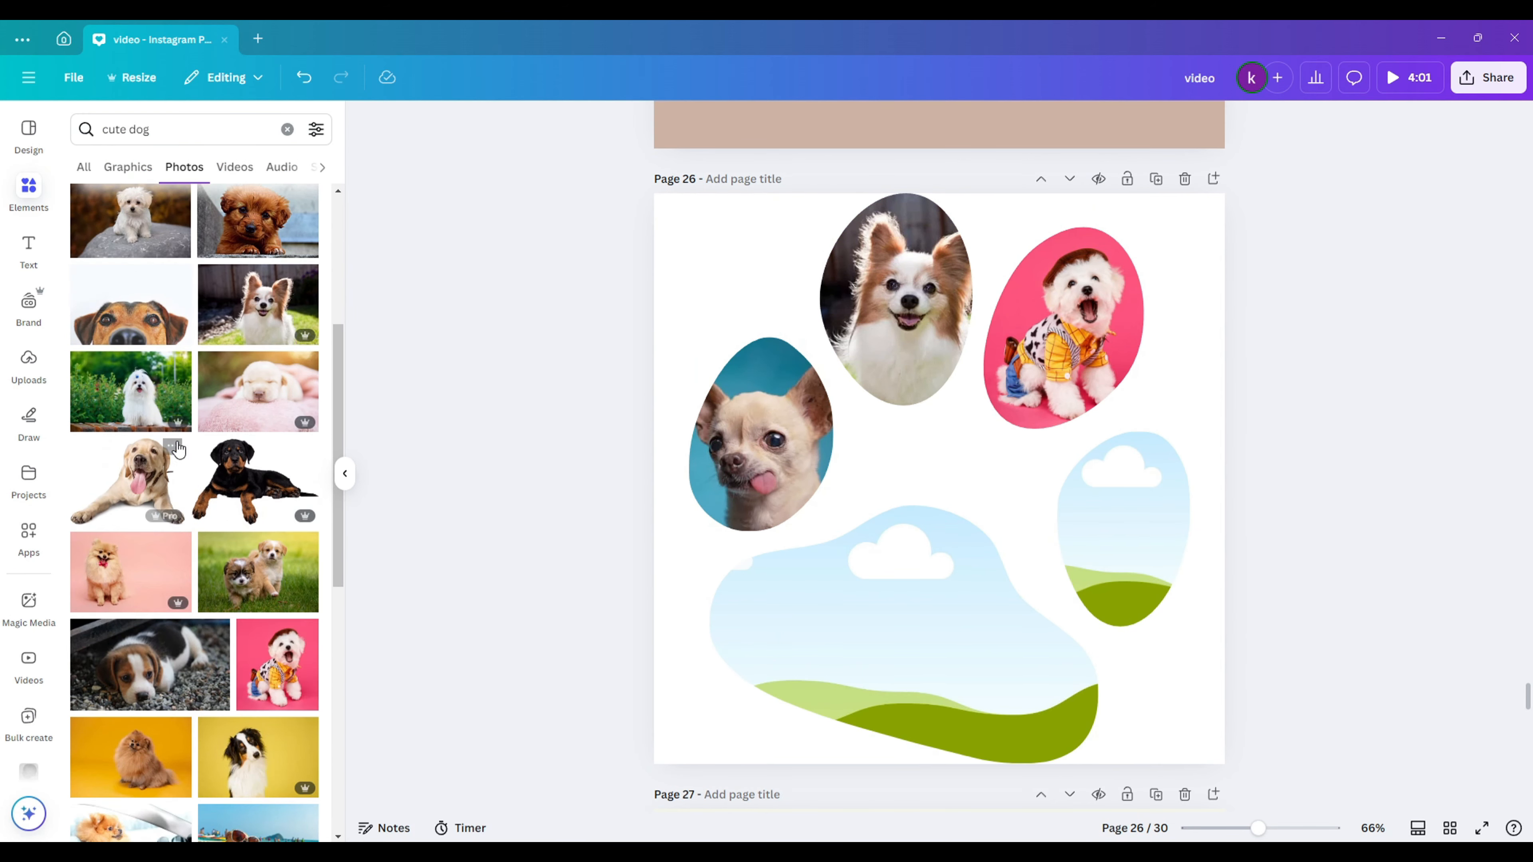
- Drop the French bulldog photo into the right toe and the puppies photo into the large pad
scroll(178, 450, "down", 5)
left_click_drag(132, 622, 1139, 537)
scroll(181, 543, "down", 3)
left_click_drag(143, 623, 887, 652)
- Select all the paw frames and group them together
scroll(181, 543, "down", 4)
left_click_drag(681, 285, 1109, 660)
right_click(944, 548)
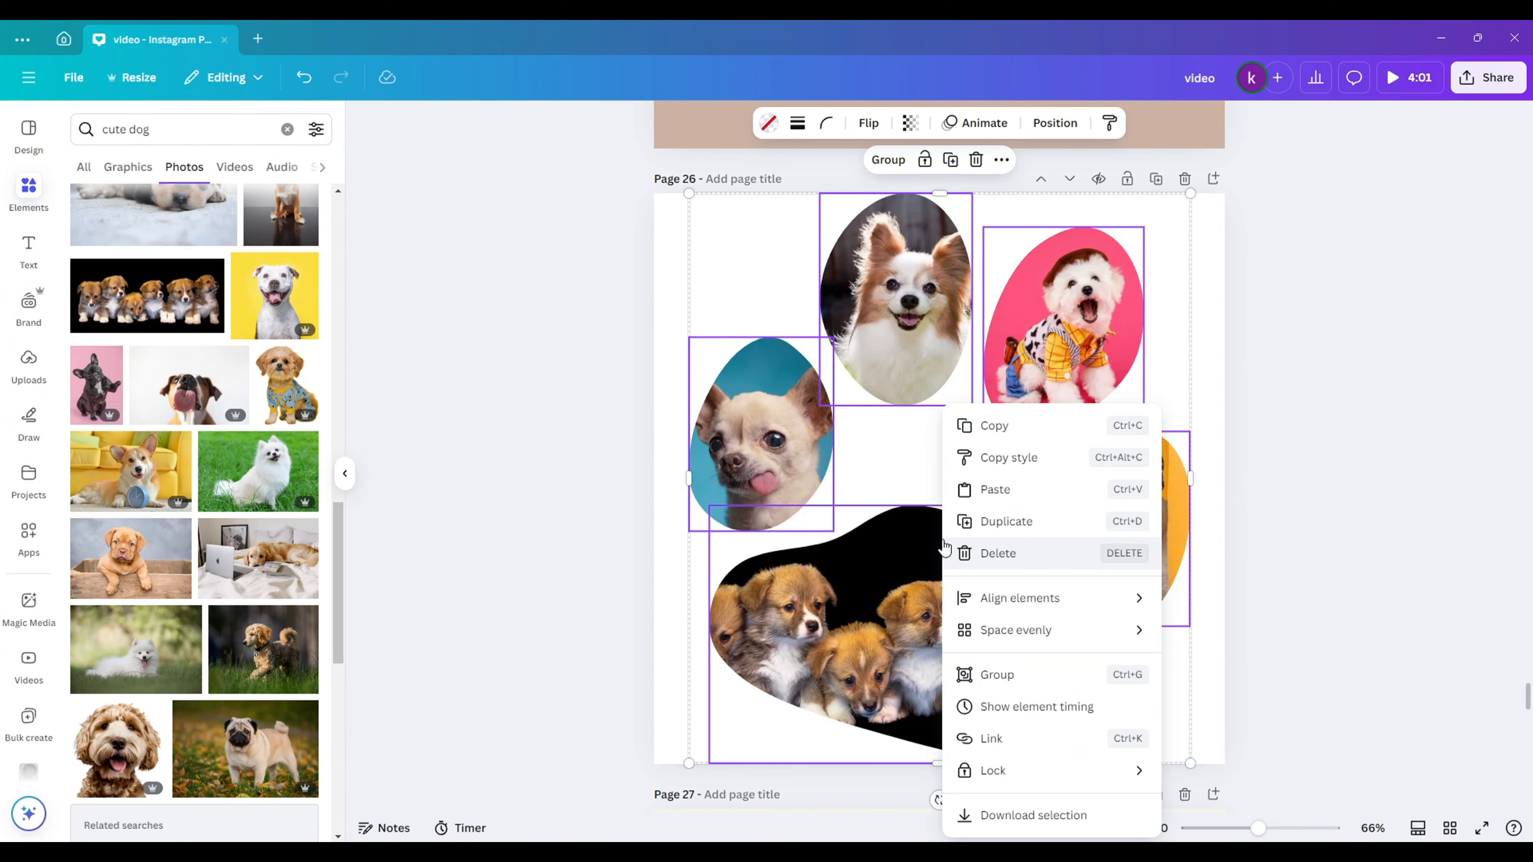
left_click(1056, 678)
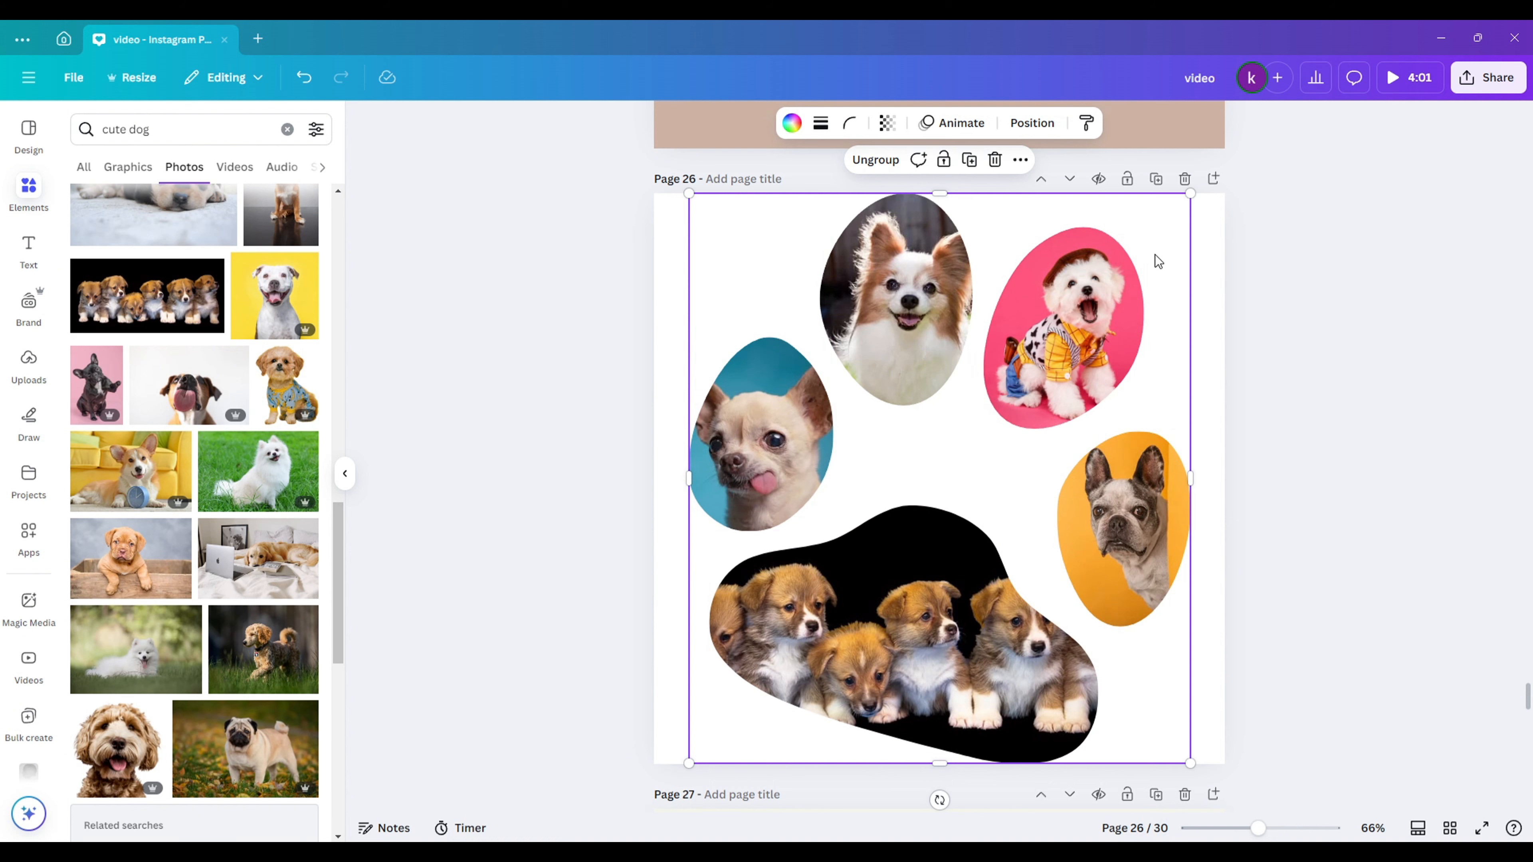
- Copy the grouped paw collage and cut it off page 26
right_click(1057, 341)
left_click(1115, 366)
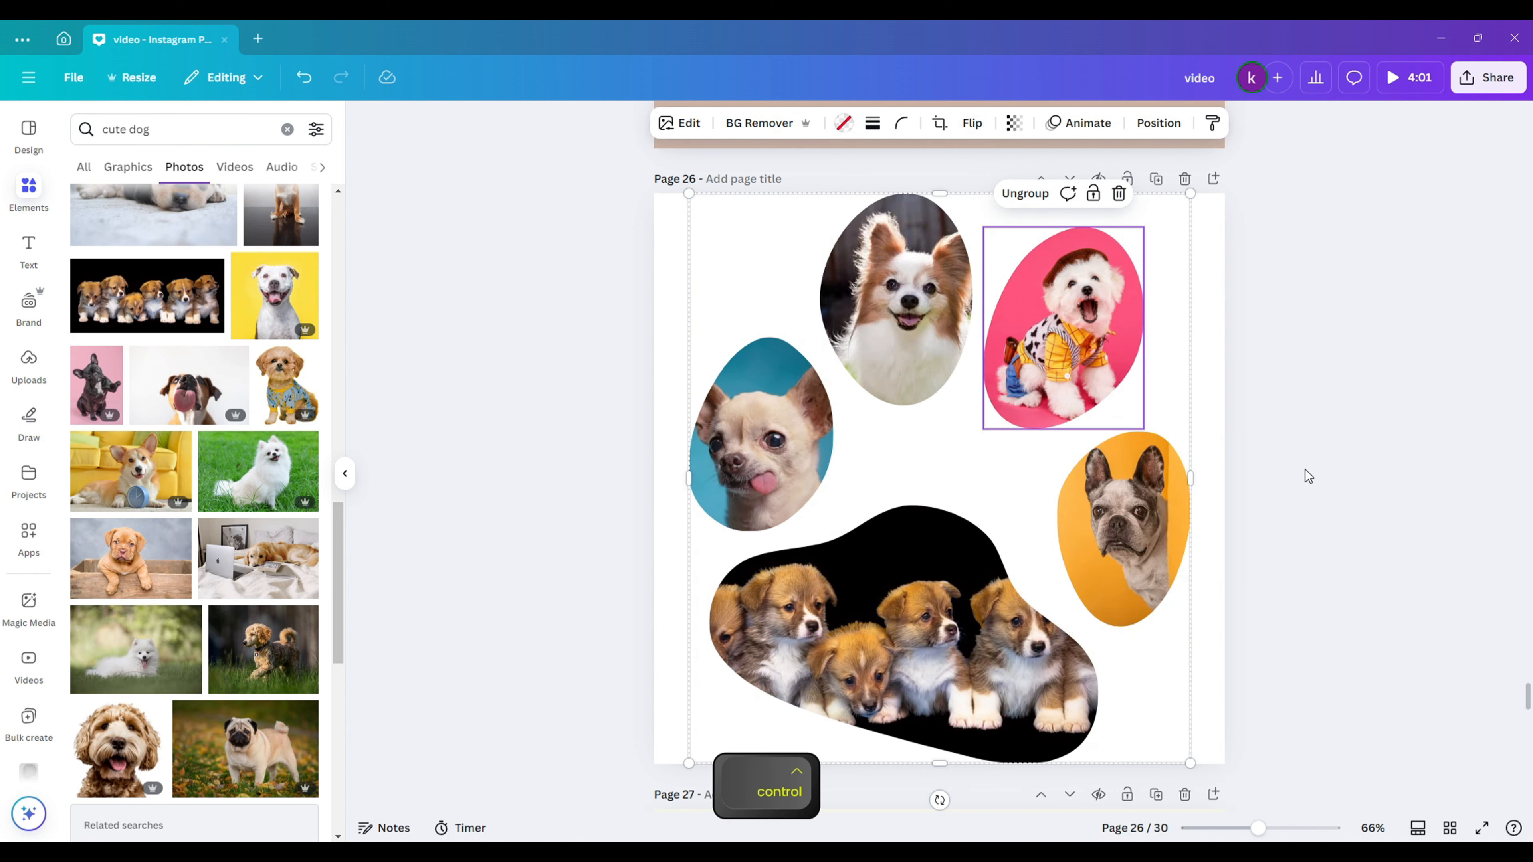
key("Delete")
- Paste the paw collage onto page 29, resized and placed below PET DAY
scroll(1305, 469, "down", 15)
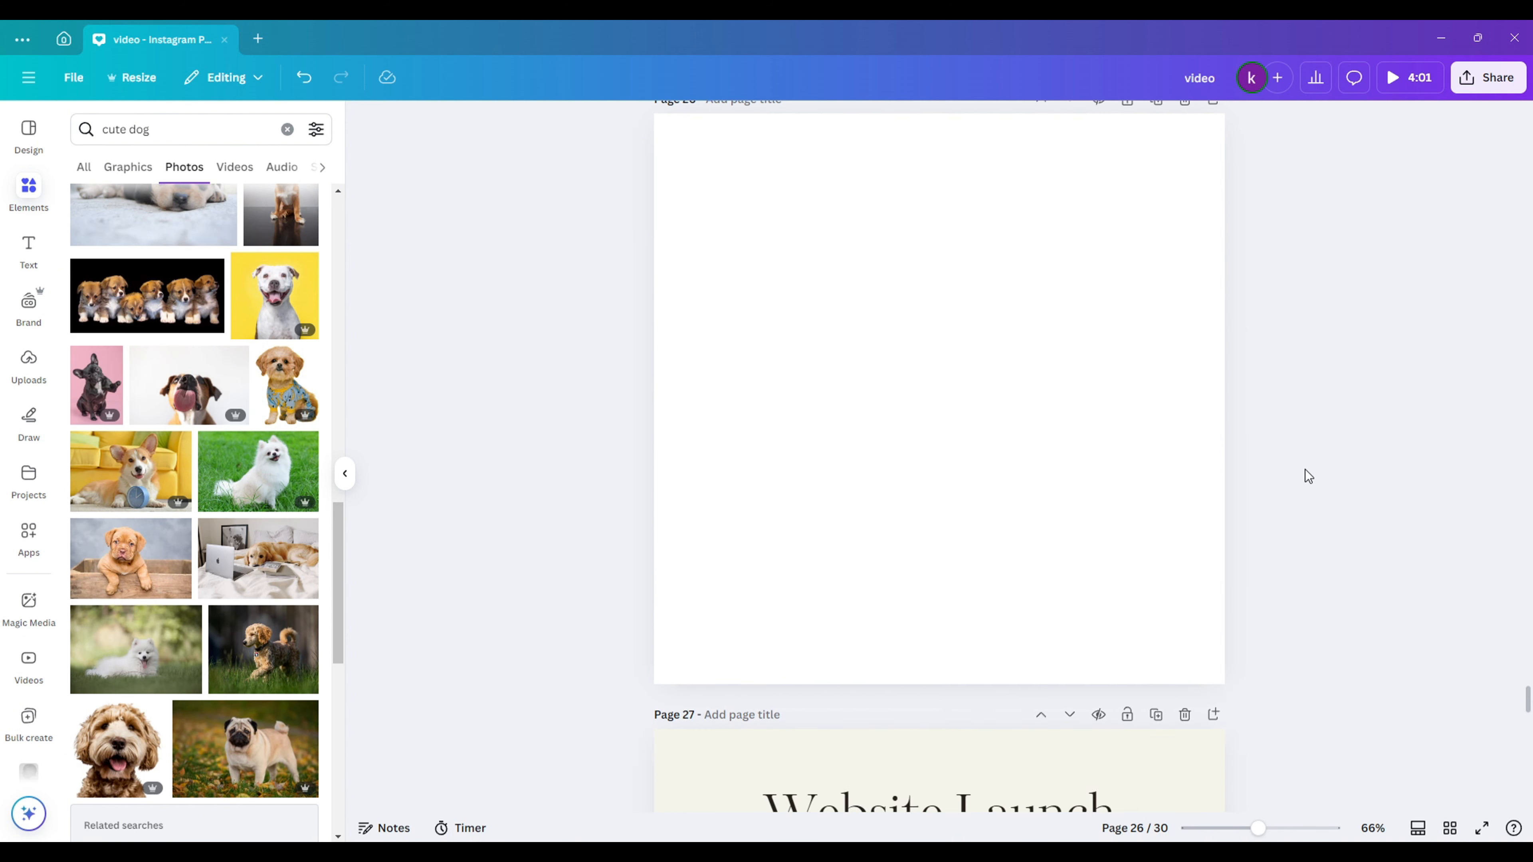
left_click(898, 610)
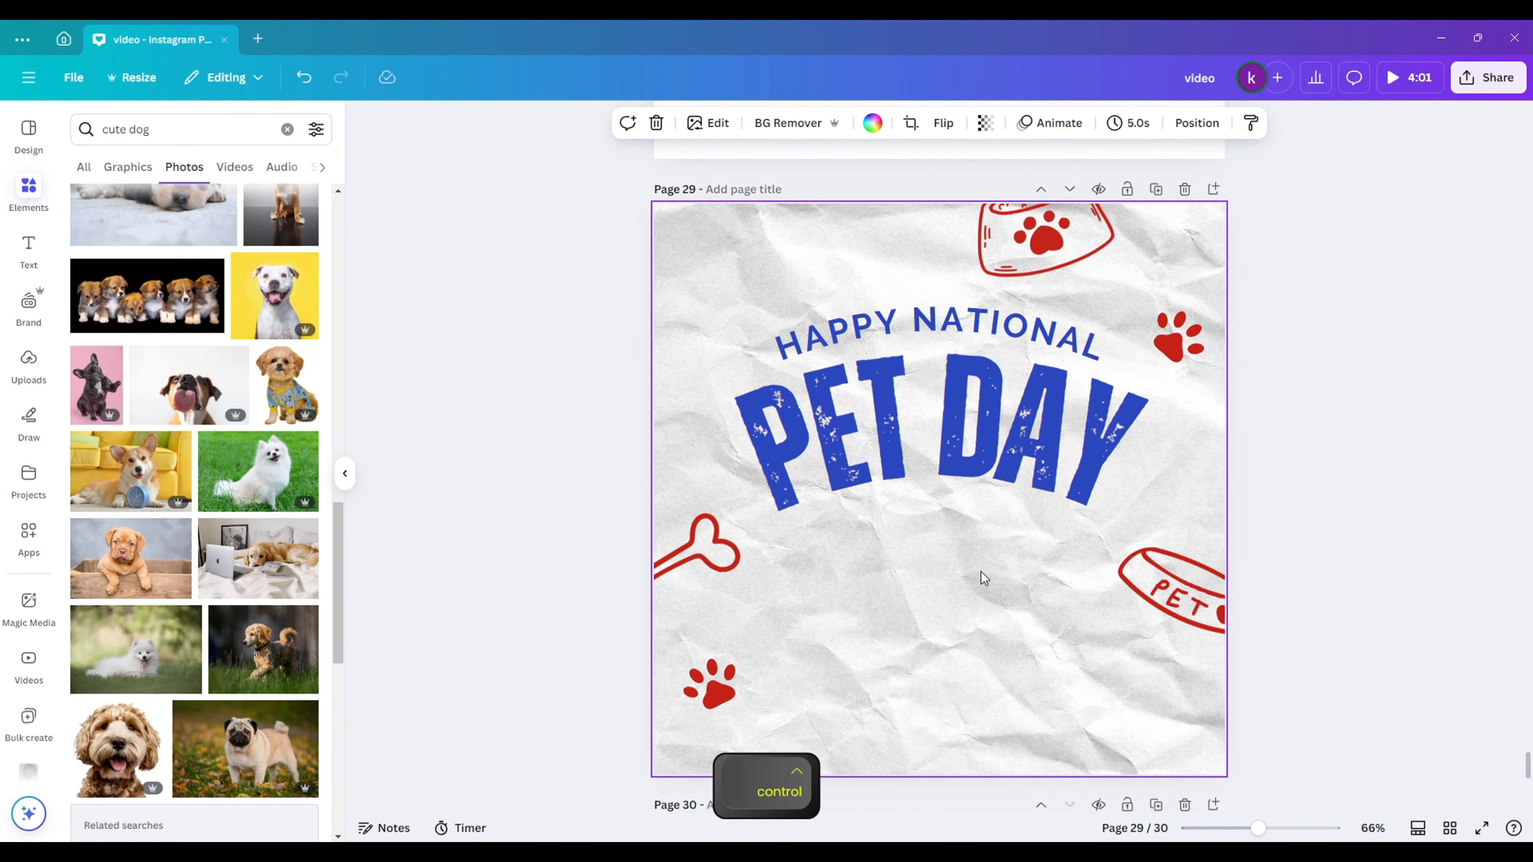
key("ctrl+v")
left_click_drag(1190, 207, 1046, 370)
left_click_drag(993, 432, 980, 572)
left_click_drag(1035, 509, 1045, 496)
- Tilt the collage counterclockwise and fit the pink chihuahuas photo into the large pad
left_click(1017, 570)
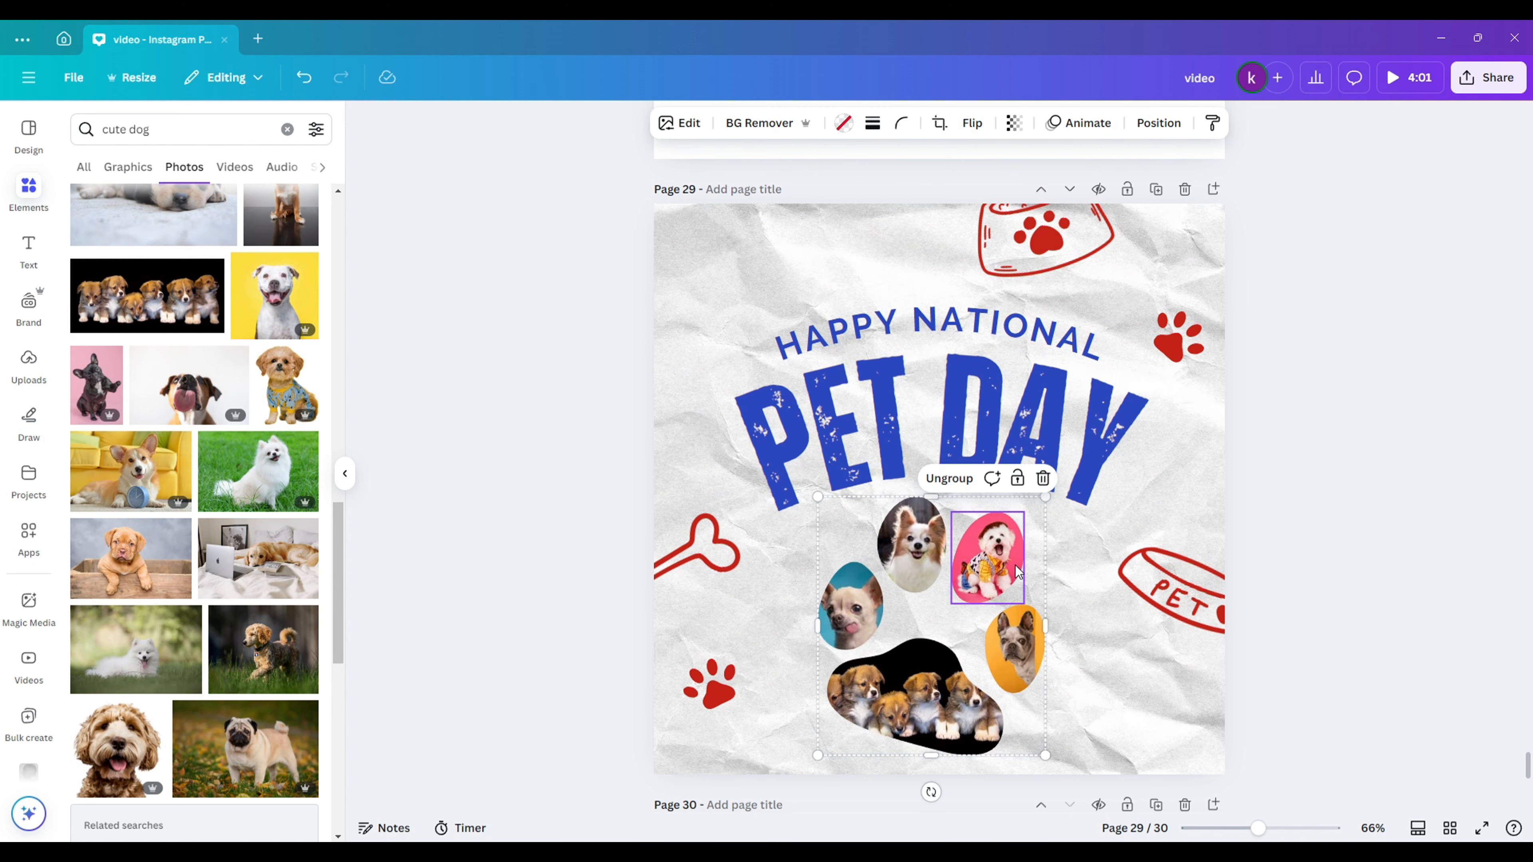
left_click_drag(930, 794, 967, 786)
double_click(845, 631)
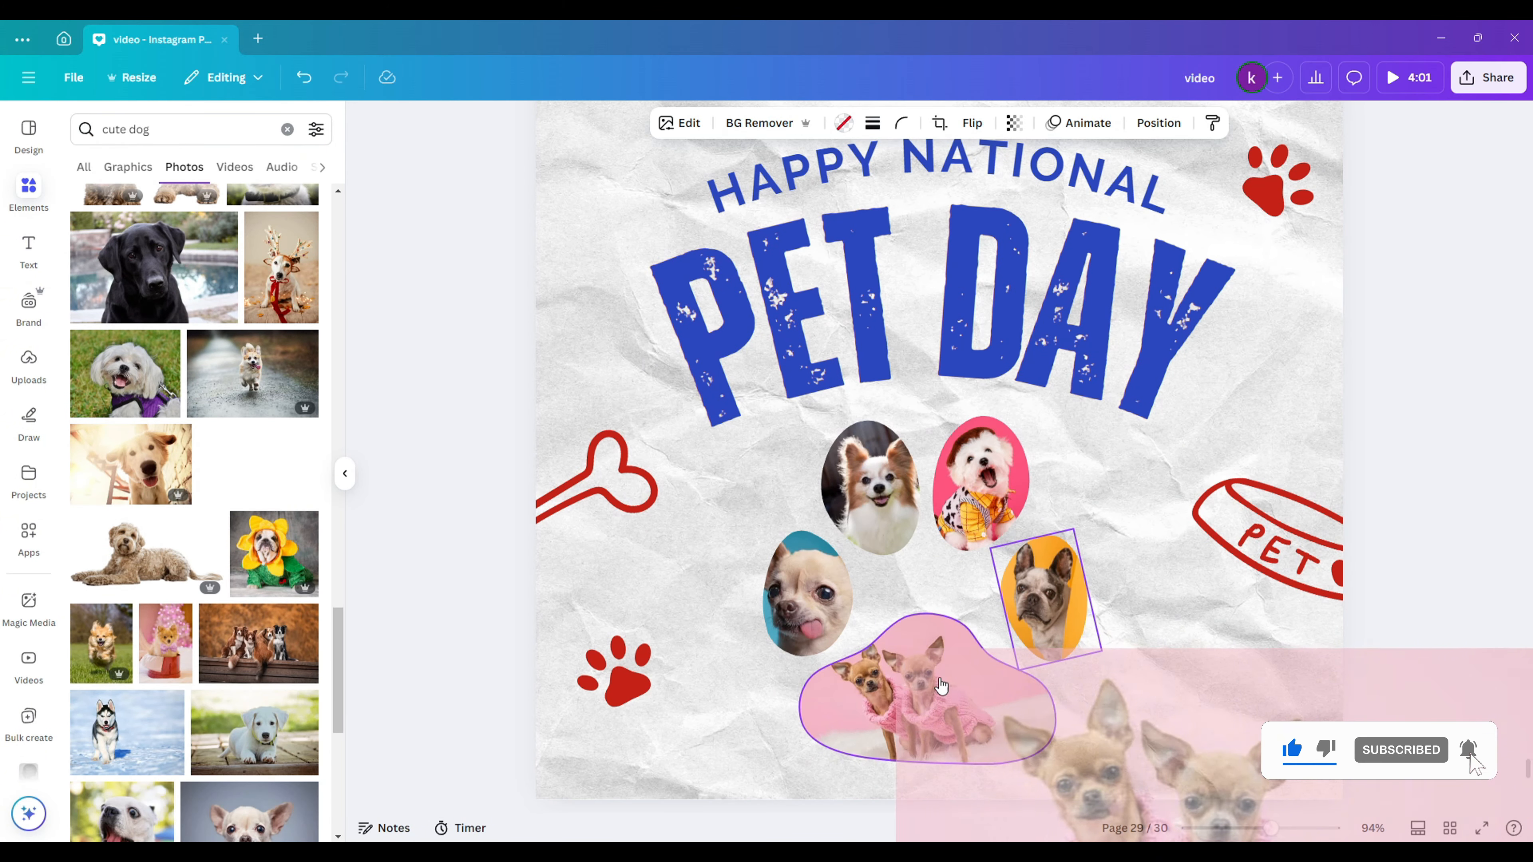
left_click_drag(941, 686, 932, 694)
double_click(933, 694)
left_click_drag(1071, 667, 1092, 722)
left_click(365, 439)
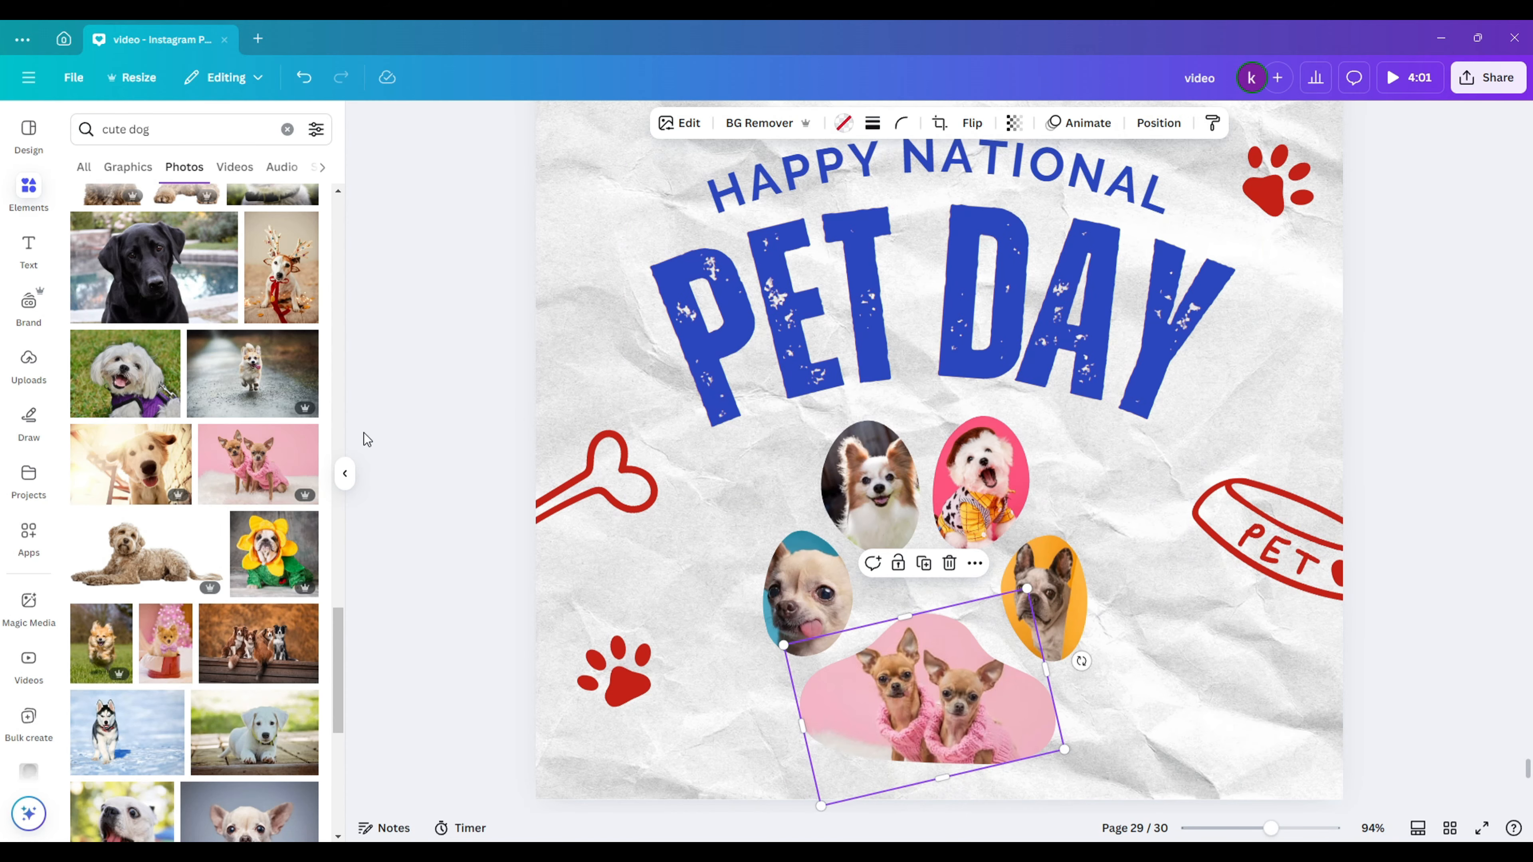
- Put the sunflower-costume dog in the upper-left oval and rearrange the bulldog and chihuahua frames
left_click_drag(274, 554, 879, 515)
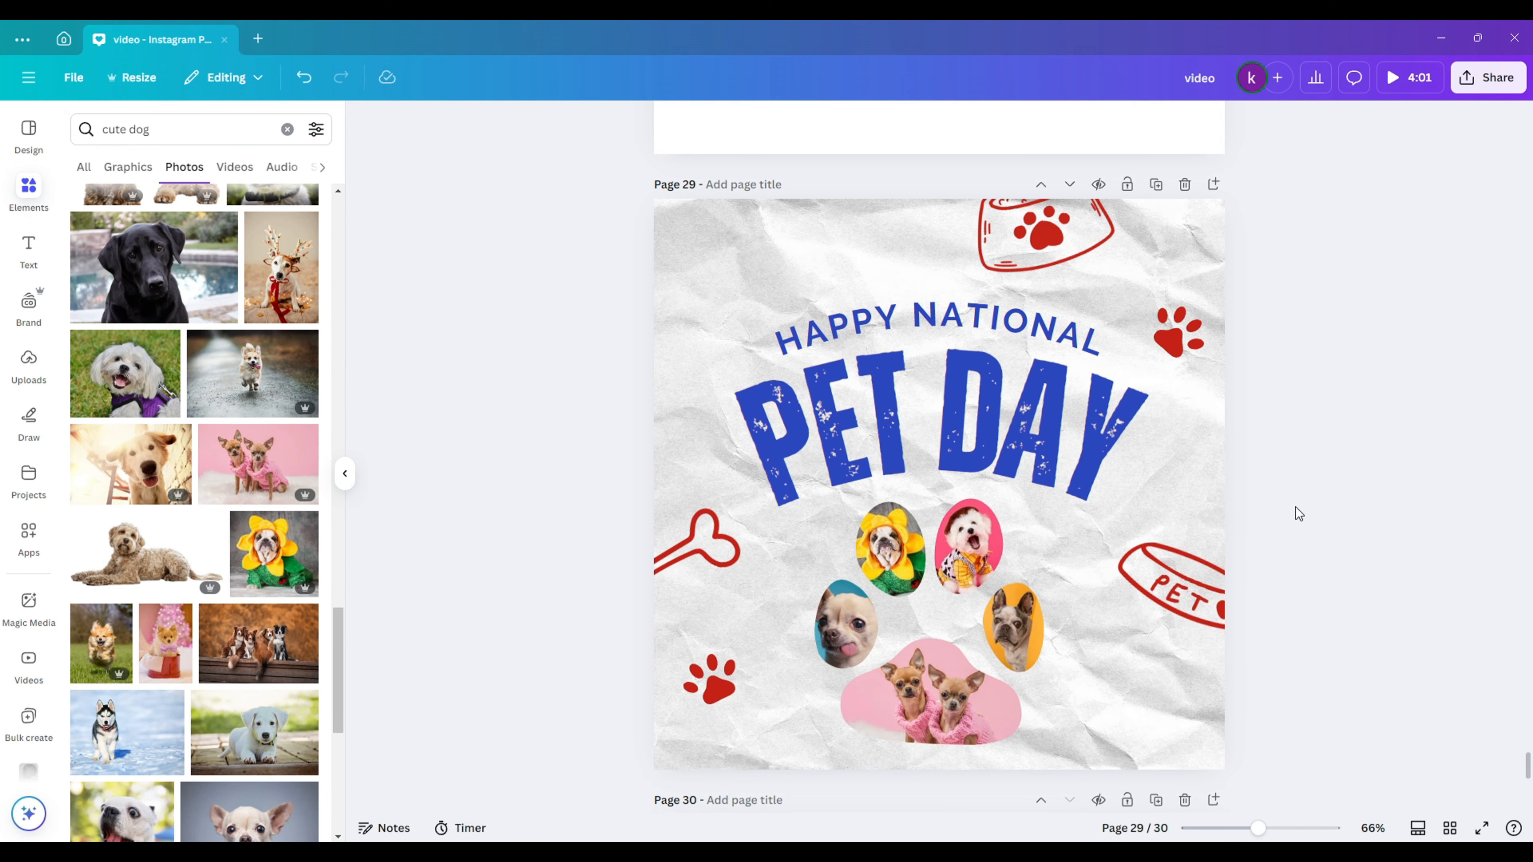
left_click(1029, 626)
left_click_drag(1029, 626, 1049, 614)
left_click_drag(845, 625, 830, 606)
left_click_drag(933, 701, 932, 678)
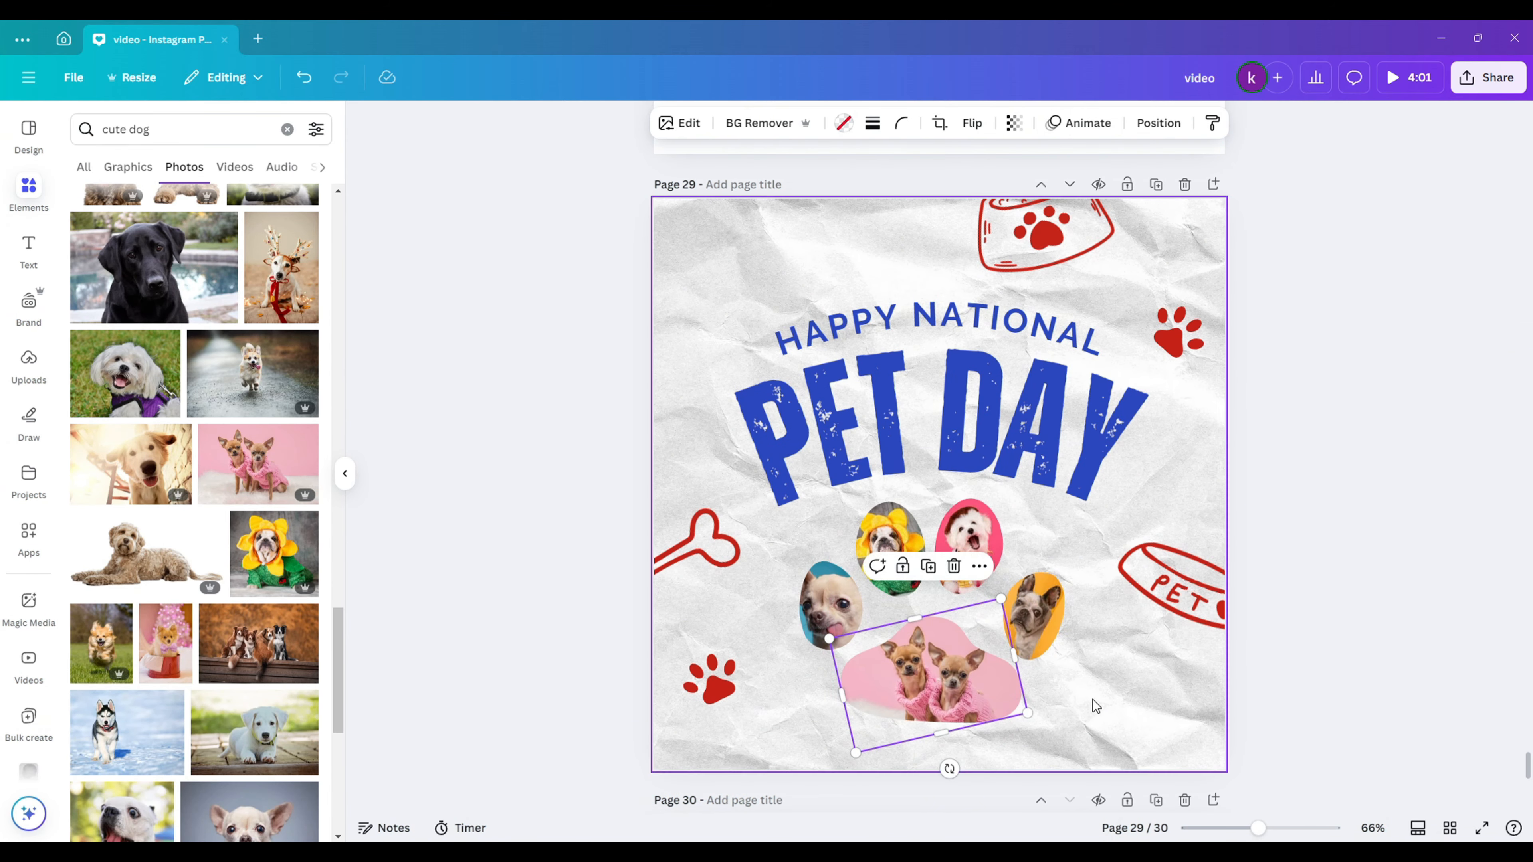
- Shift the whole collage slightly down and to the right
left_click(1094, 671)
left_click_drag(1095, 658, 784, 483)
left_click_drag(936, 604, 949, 619)
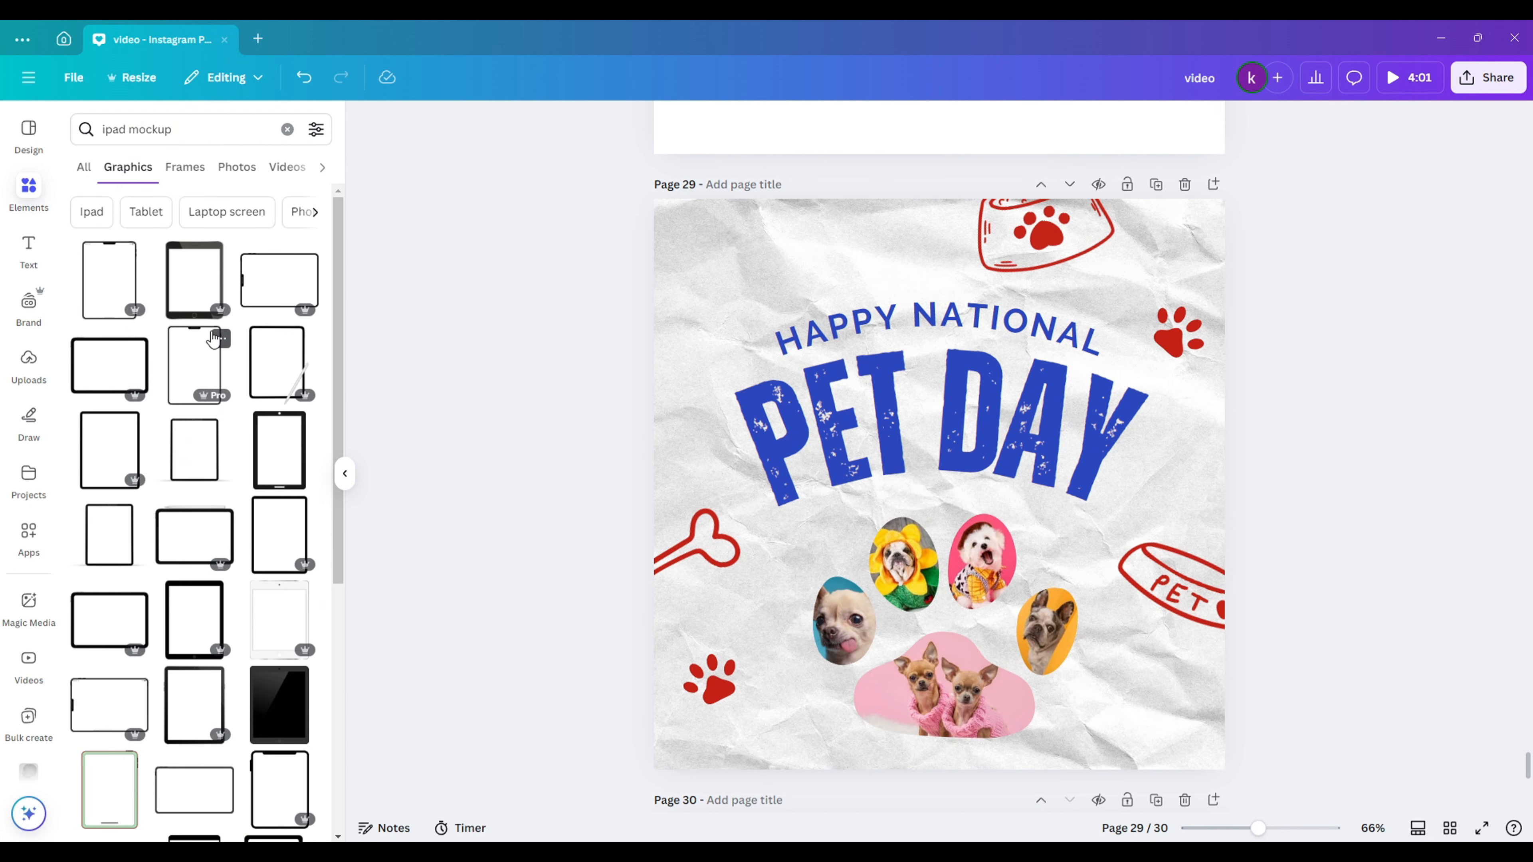
- Add page 30 and fill it with the iPad mockup photo, centred on the tablet
scroll(215, 339, "down", 3)
left_click(253, 179)
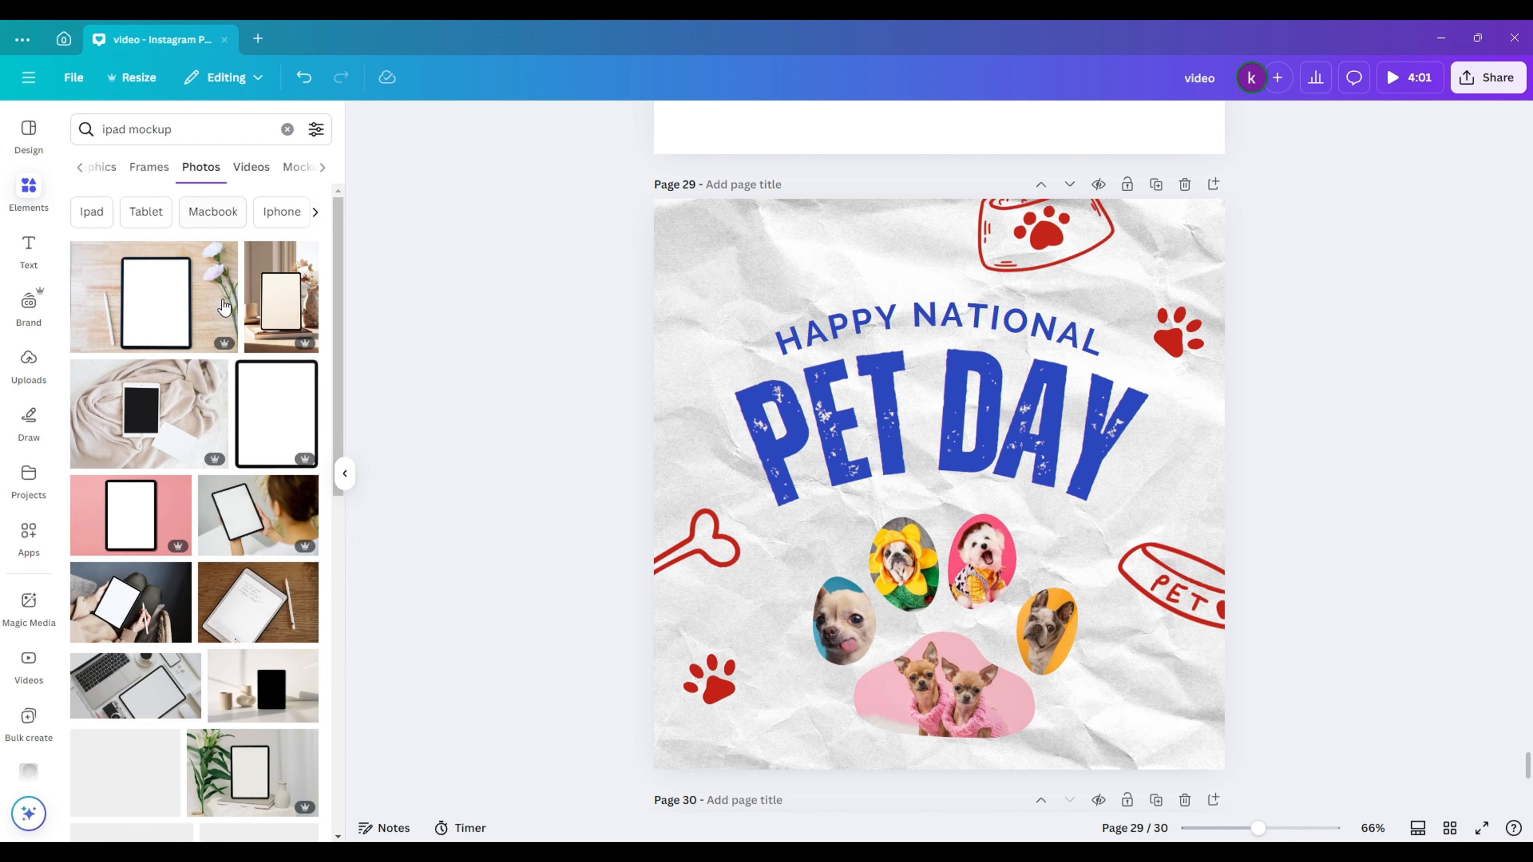
scroll(271, 423, "down", 10)
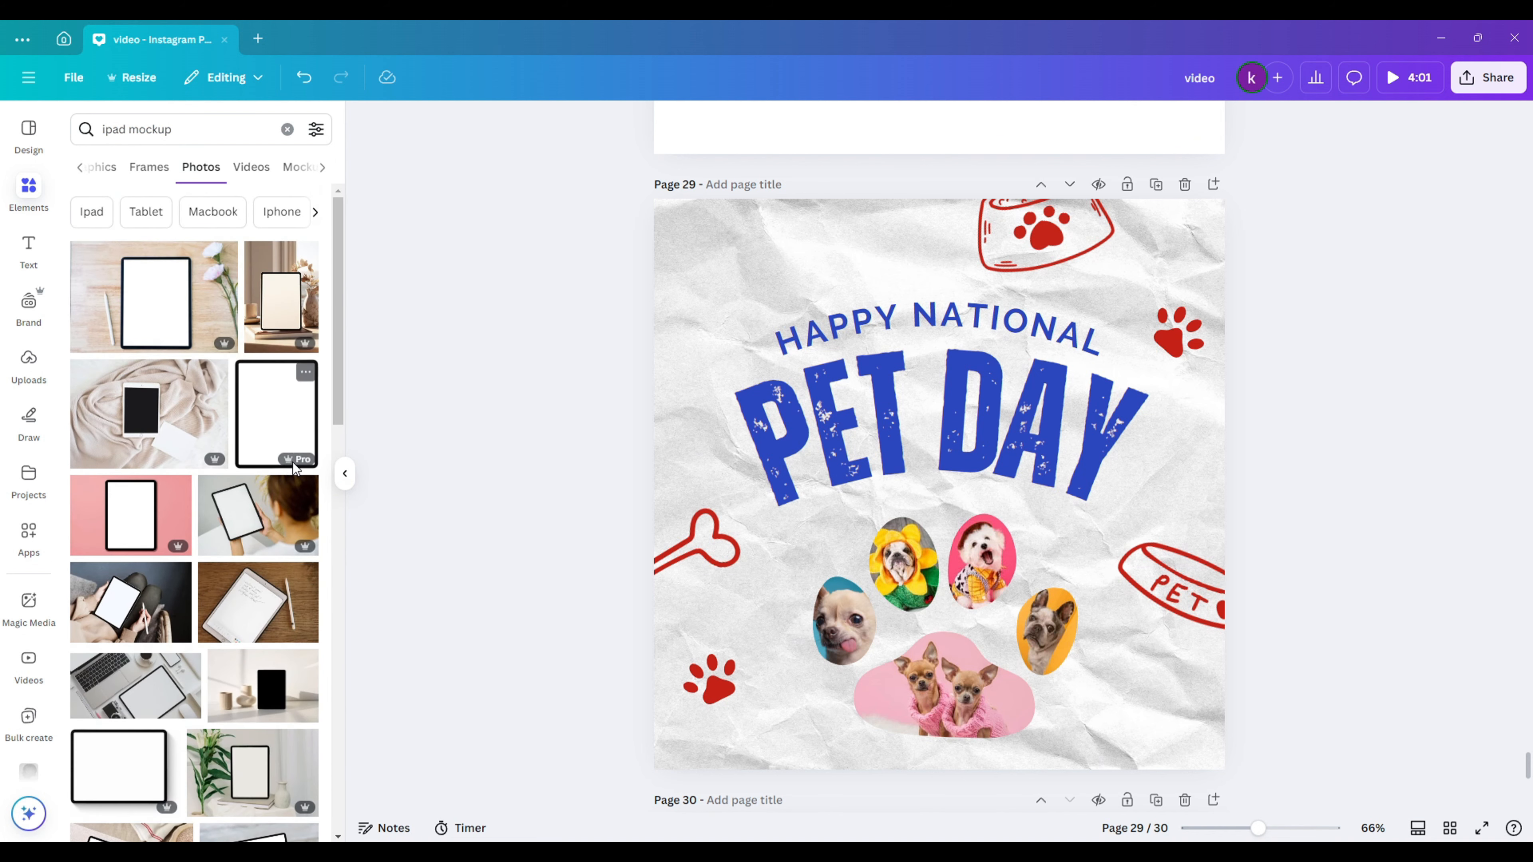
scroll(242, 465, "down", 5)
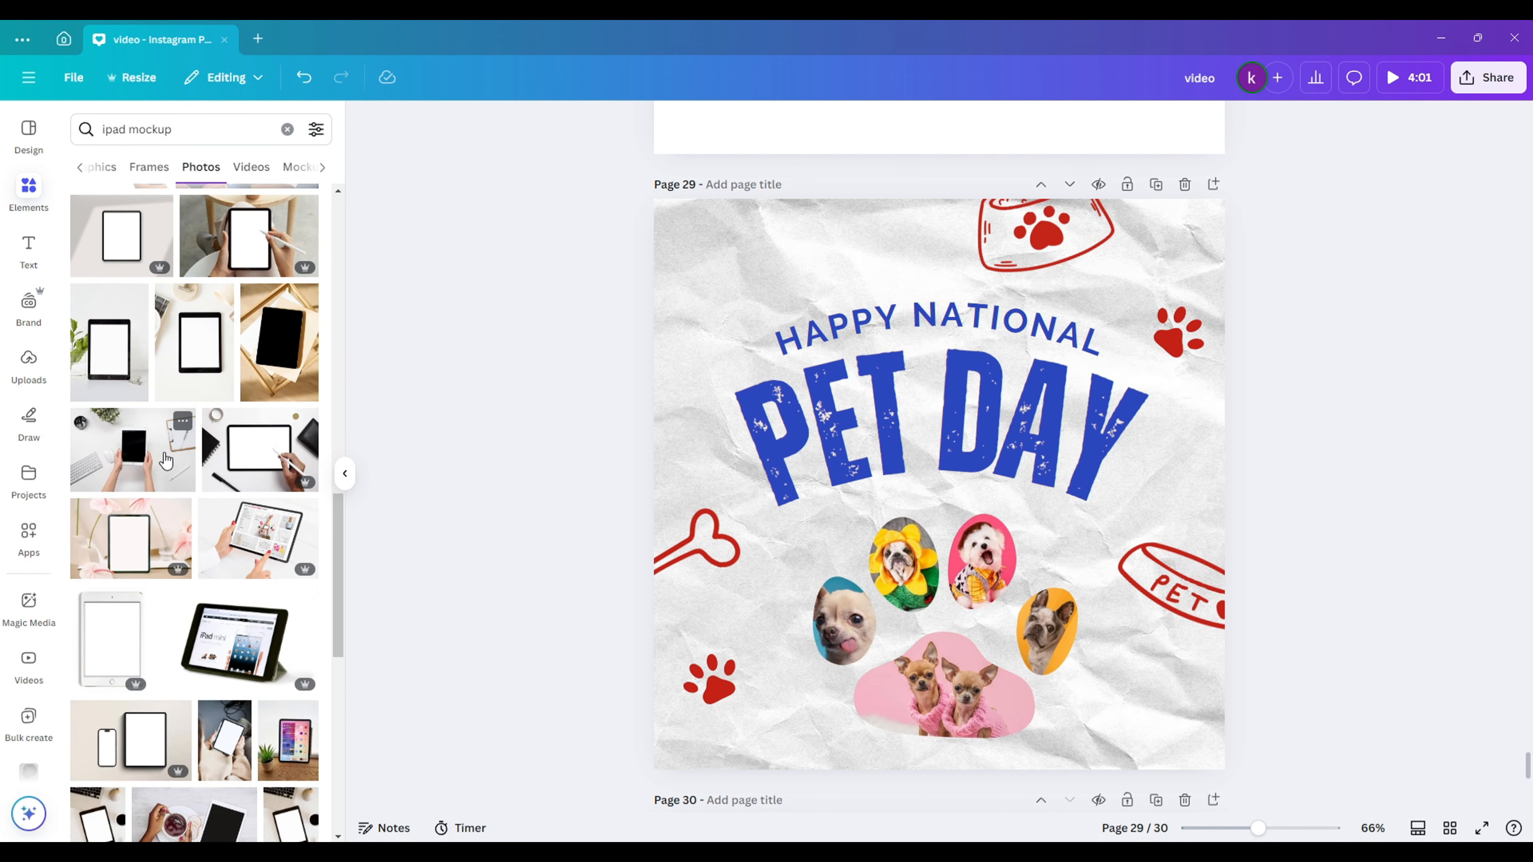
left_click(1214, 184)
left_click(126, 471)
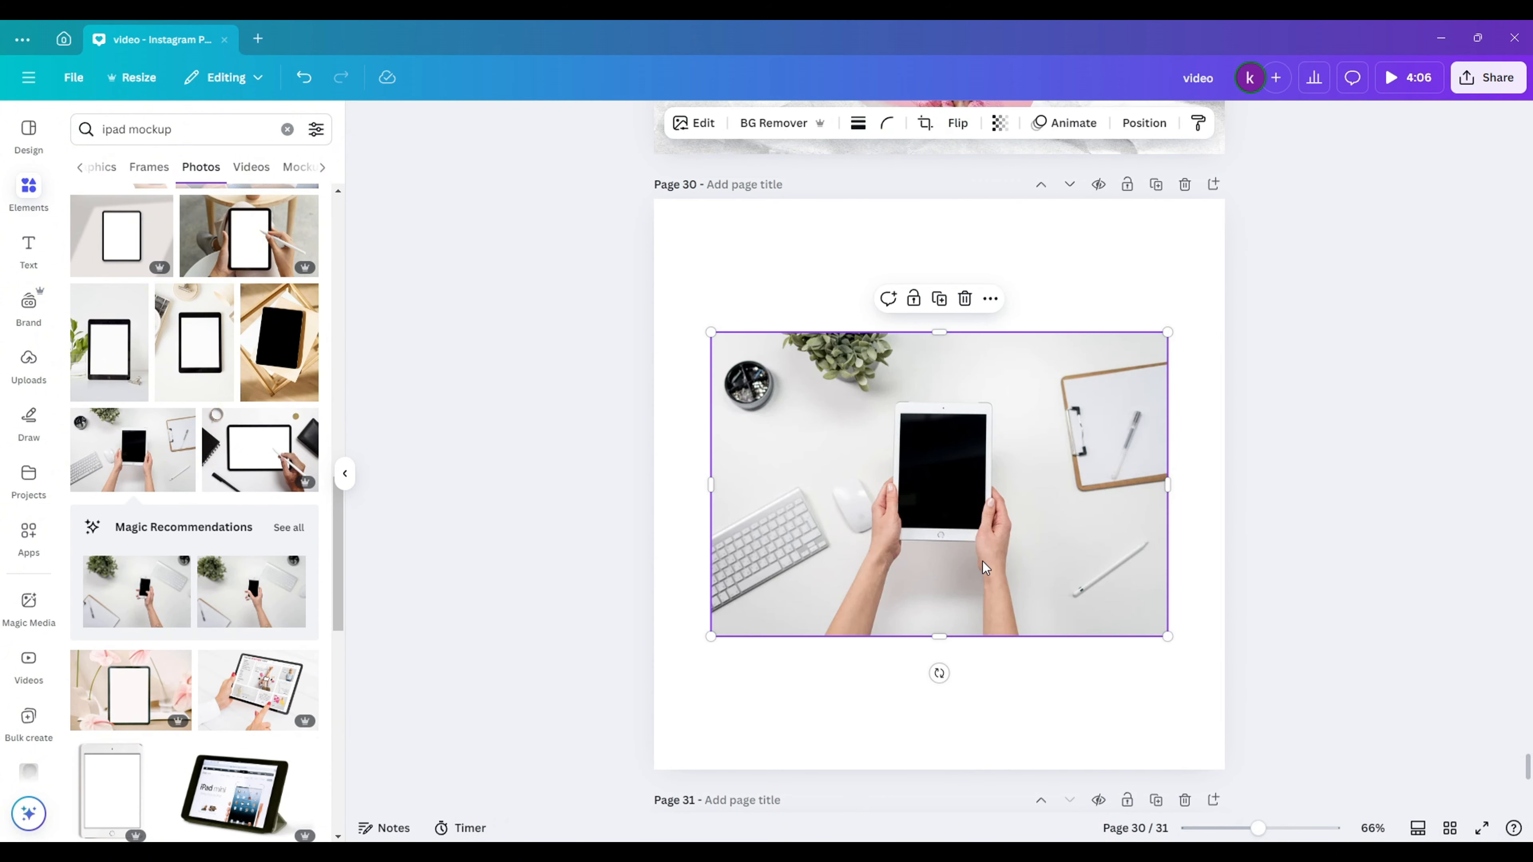
left_click_drag(1007, 530, 950, 397)
left_click_drag(1111, 504, 1470, 830)
left_click_drag(1368, 614, 1219, 611)
left_click(1373, 368)
- Download only page 30 as a JPG file
left_click(1490, 87)
left_click(1245, 390)
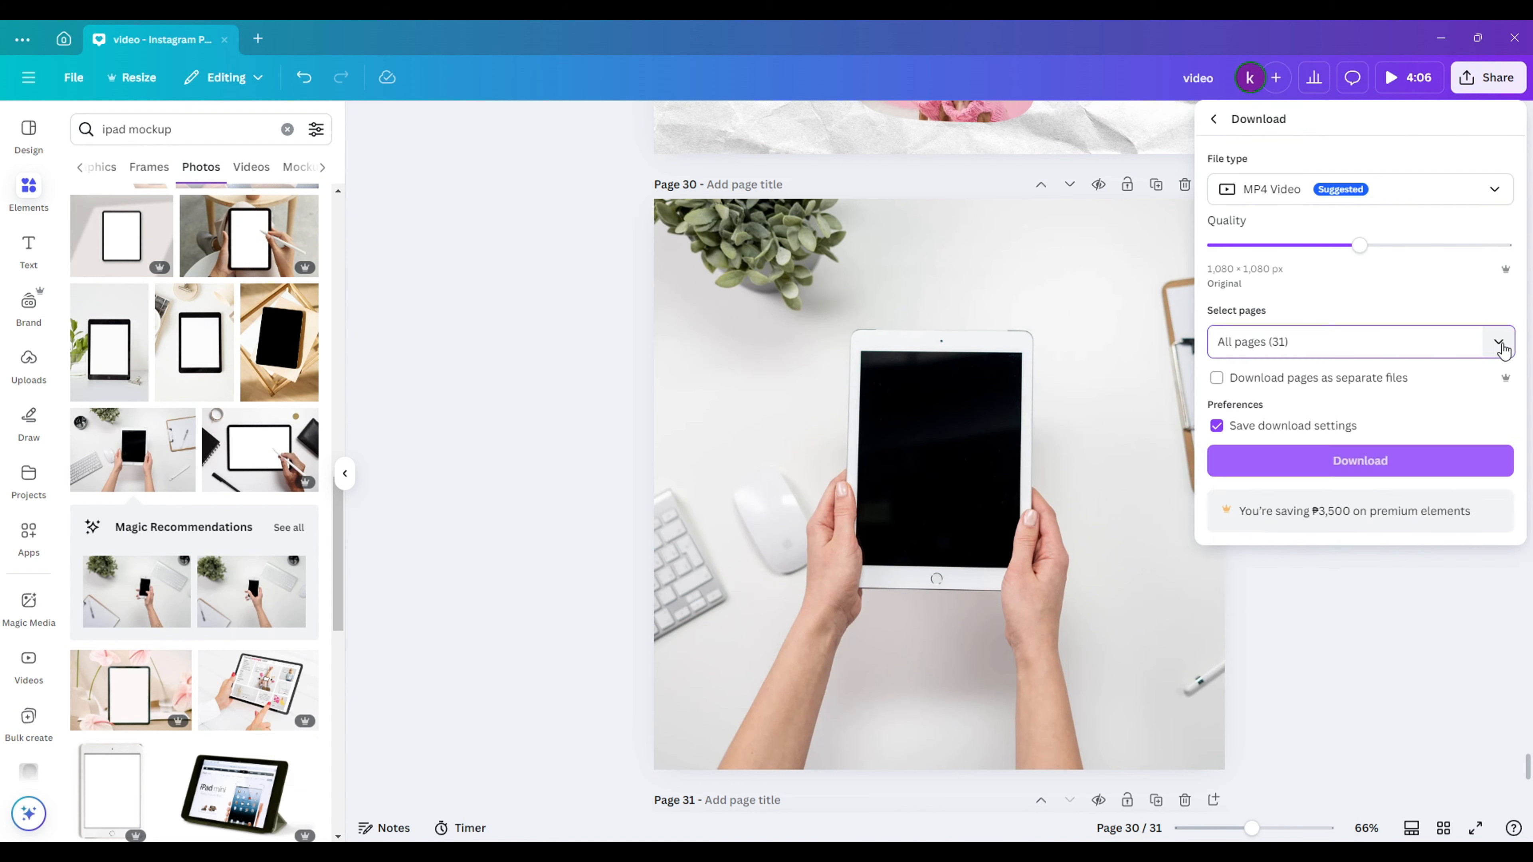
left_click(1500, 343)
left_click(1243, 421)
left_click(1359, 607)
left_click(1388, 189)
left_click(1297, 238)
left_click(1332, 585)
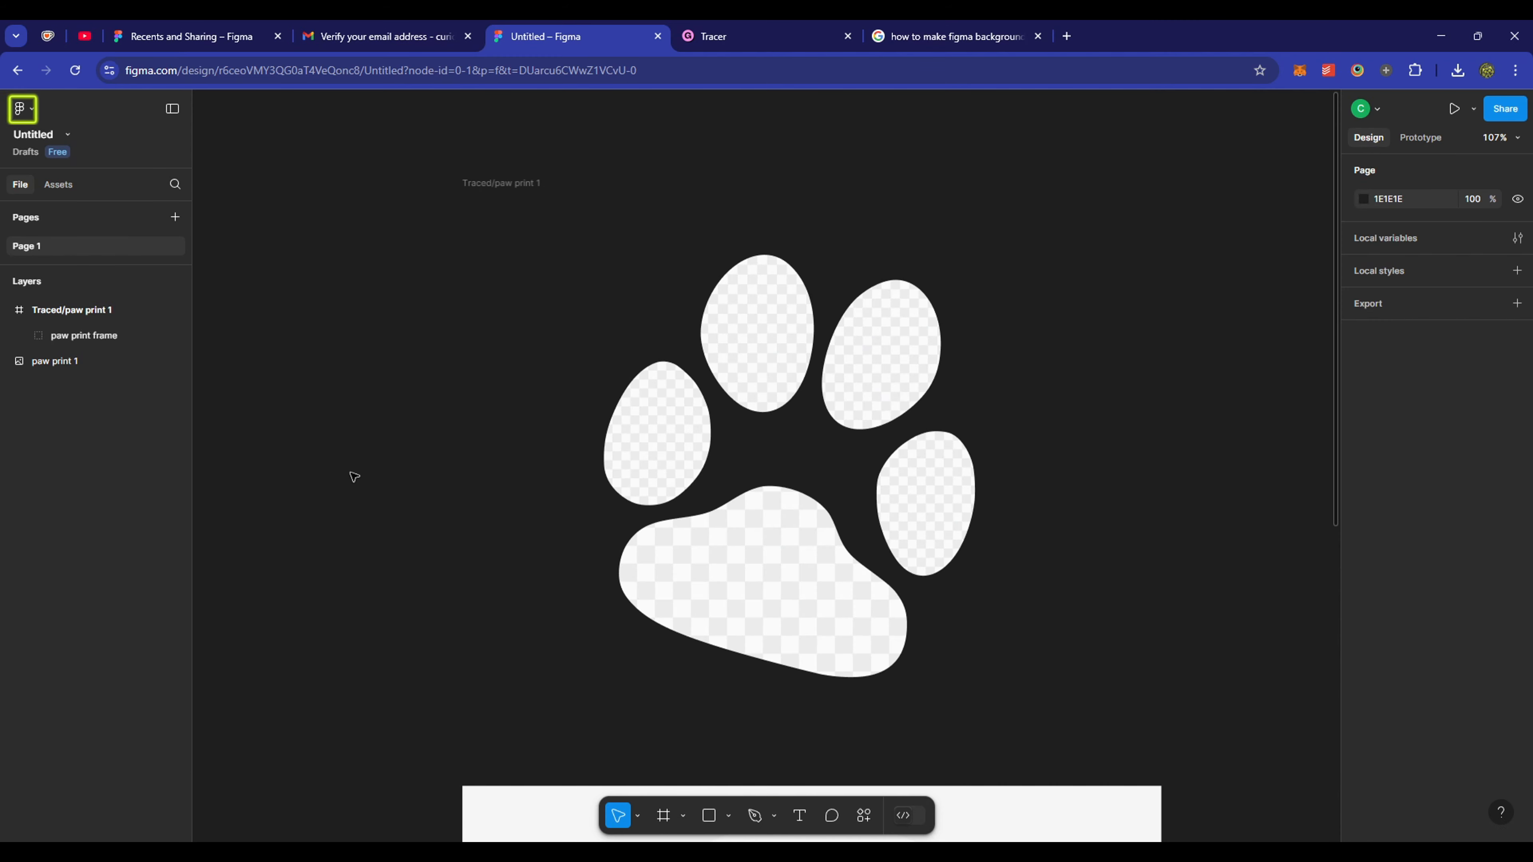
- Switch the Figma interface to the light theme
left_click(36, 112)
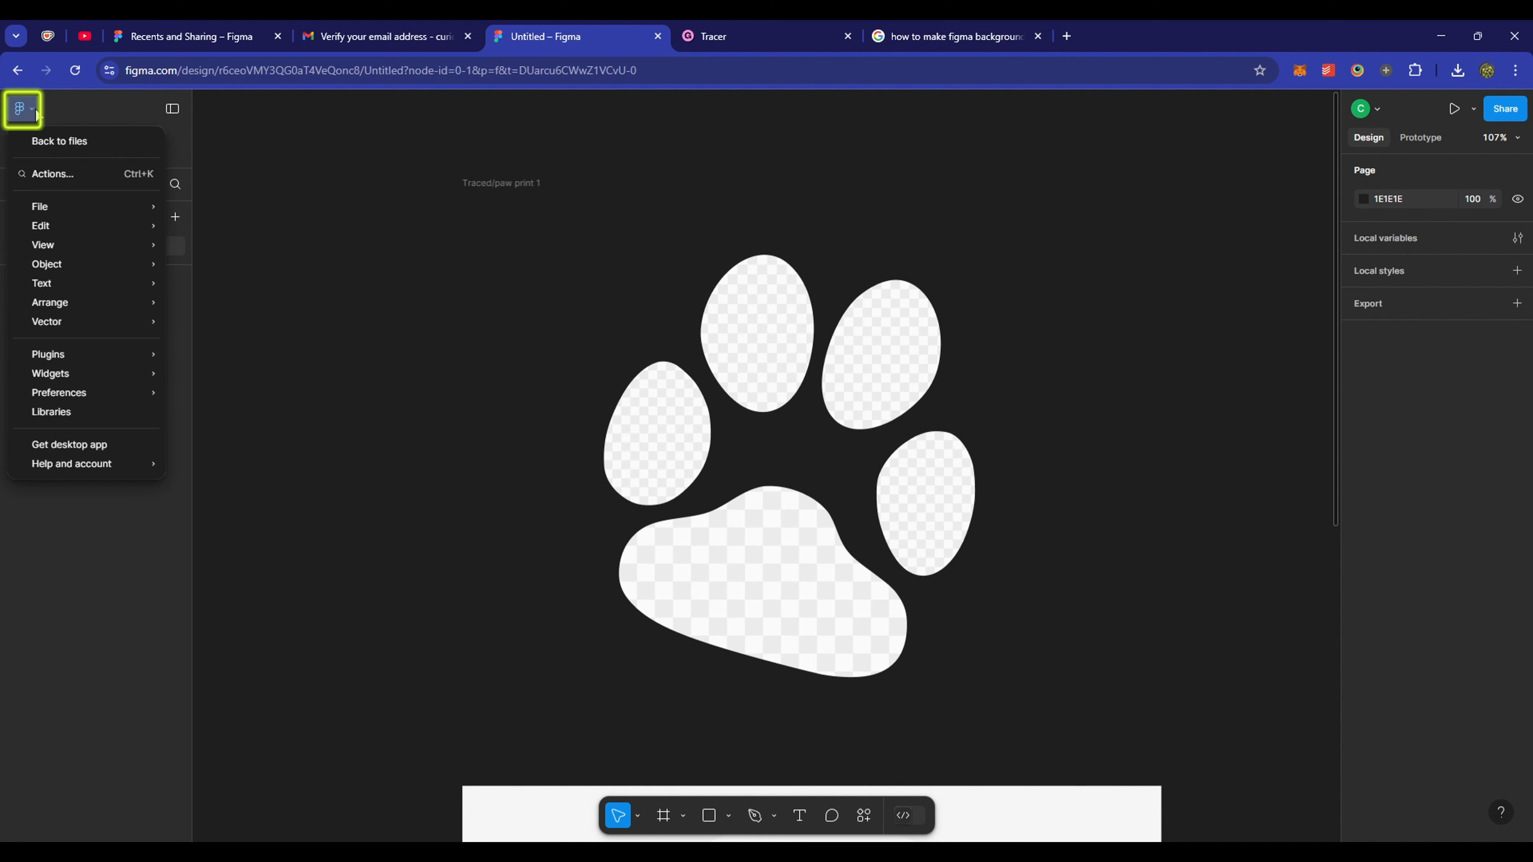
mouse_move(123, 392)
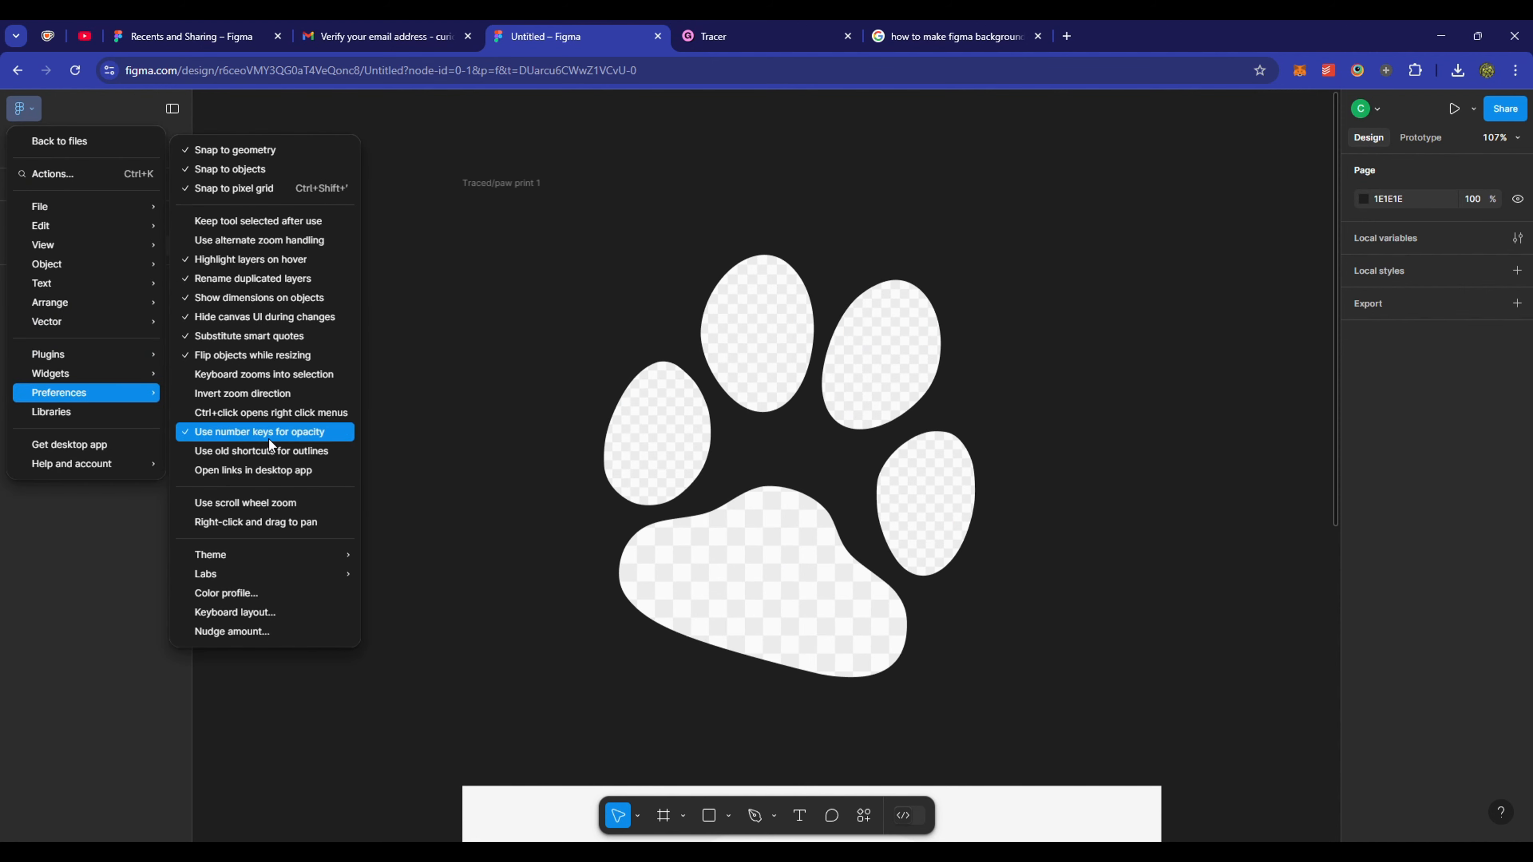
mouse_move(272, 555)
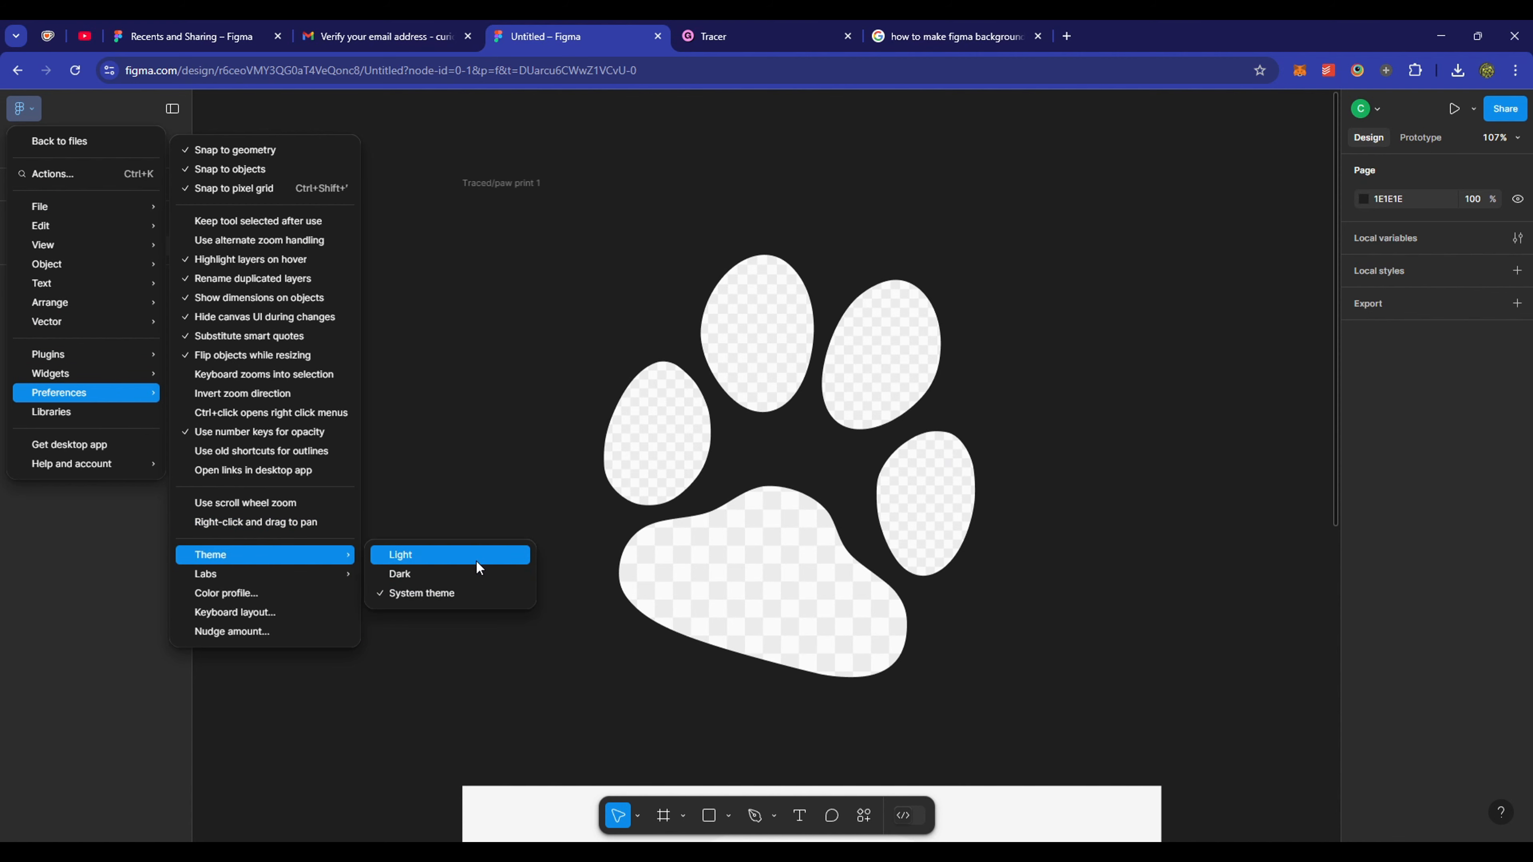
left_click(398, 559)
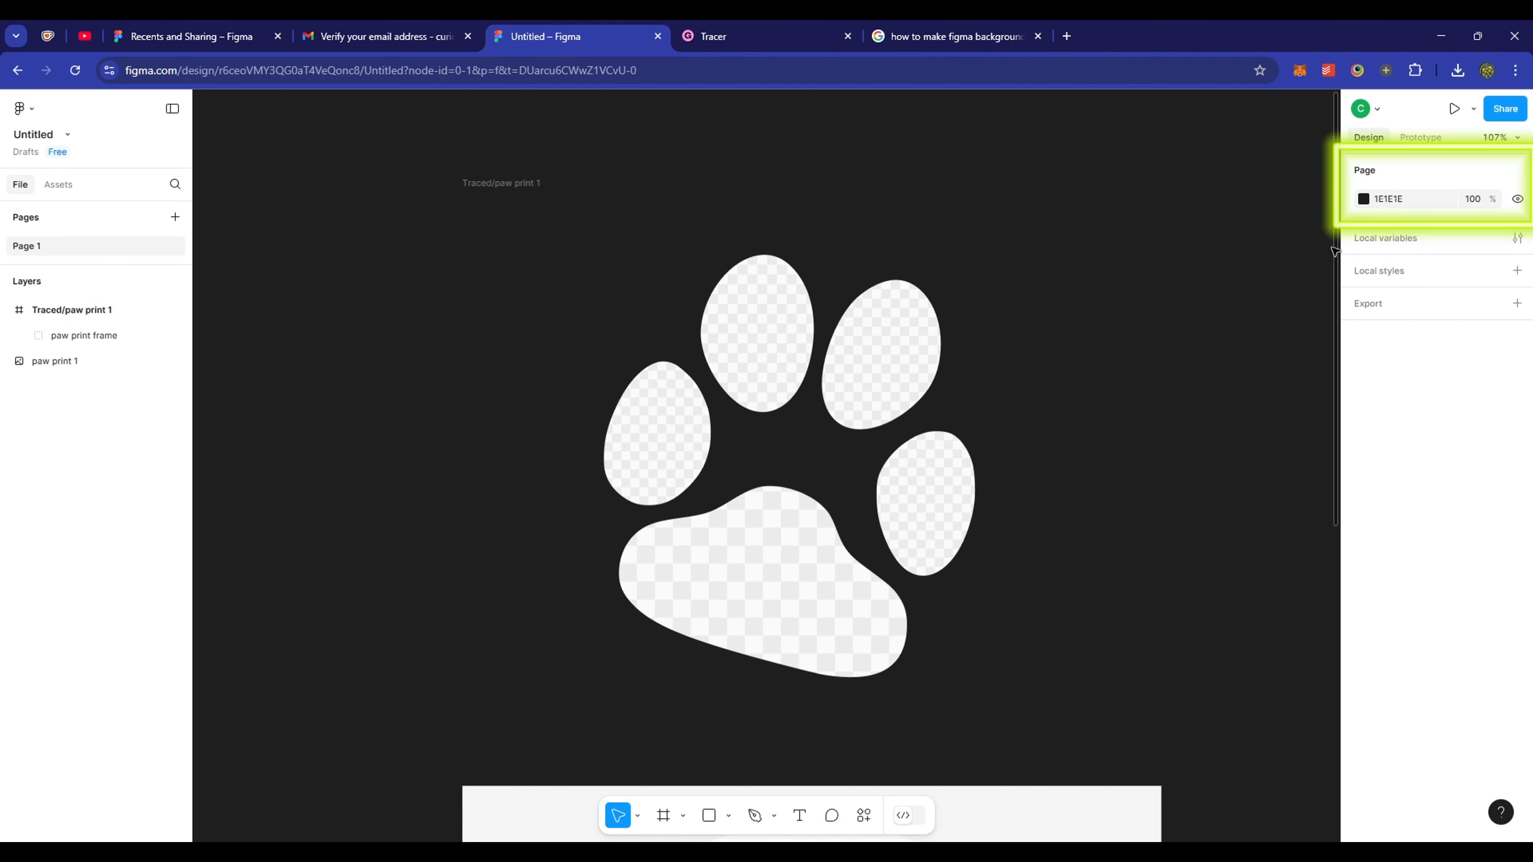
- Lighten the page background to pale grey D0D0D0 and drop the iPad mockup photo onto the canvas
left_click(1363, 199)
left_click_drag(1168, 273, 1157, 259)
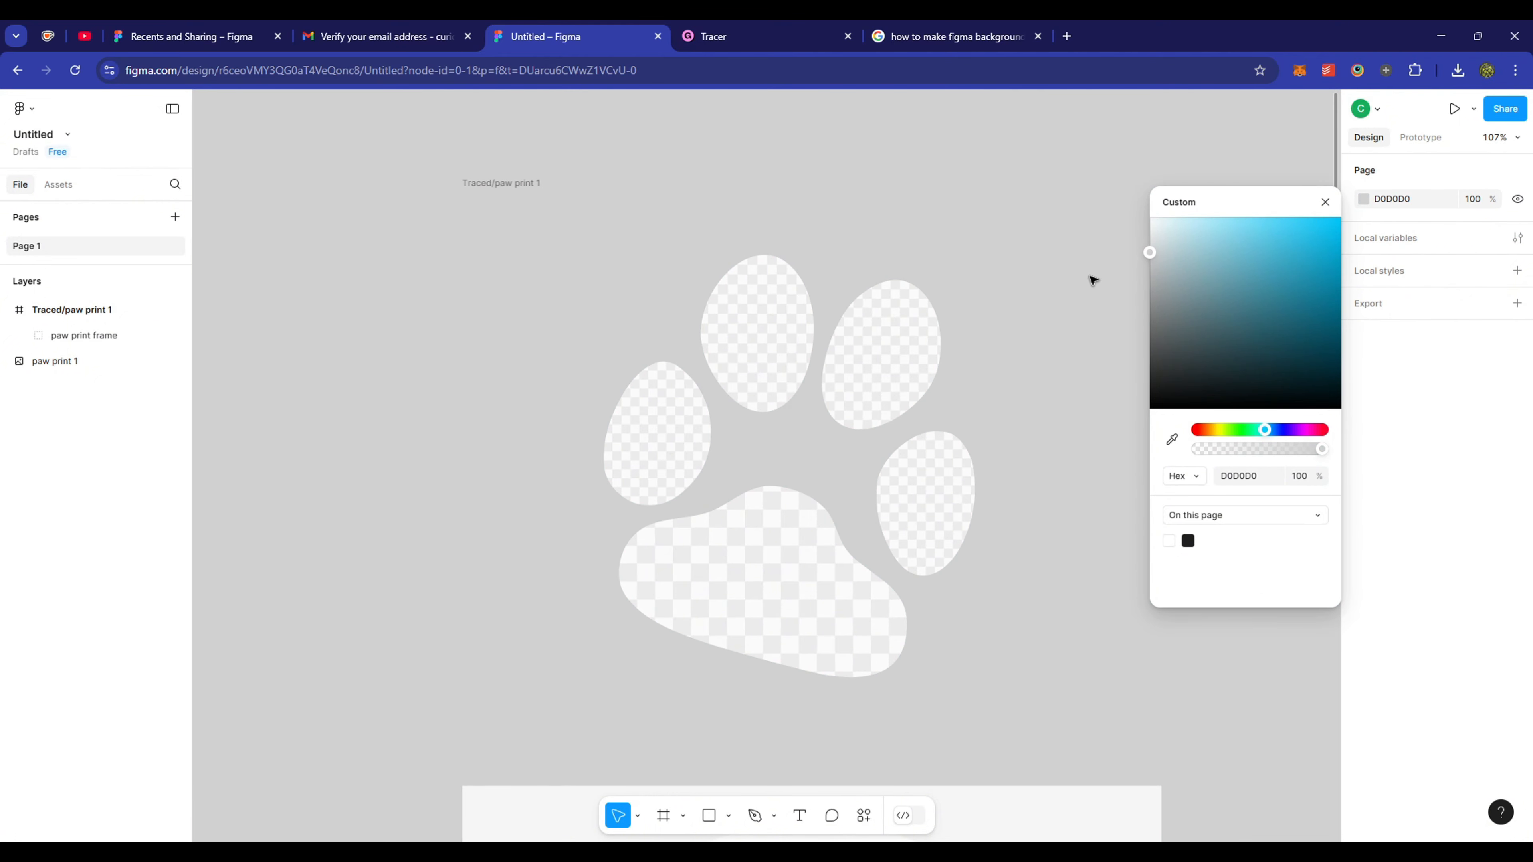
left_click(1032, 350)
left_click(812, 854)
left_click_drag(875, 450, 400, 507)
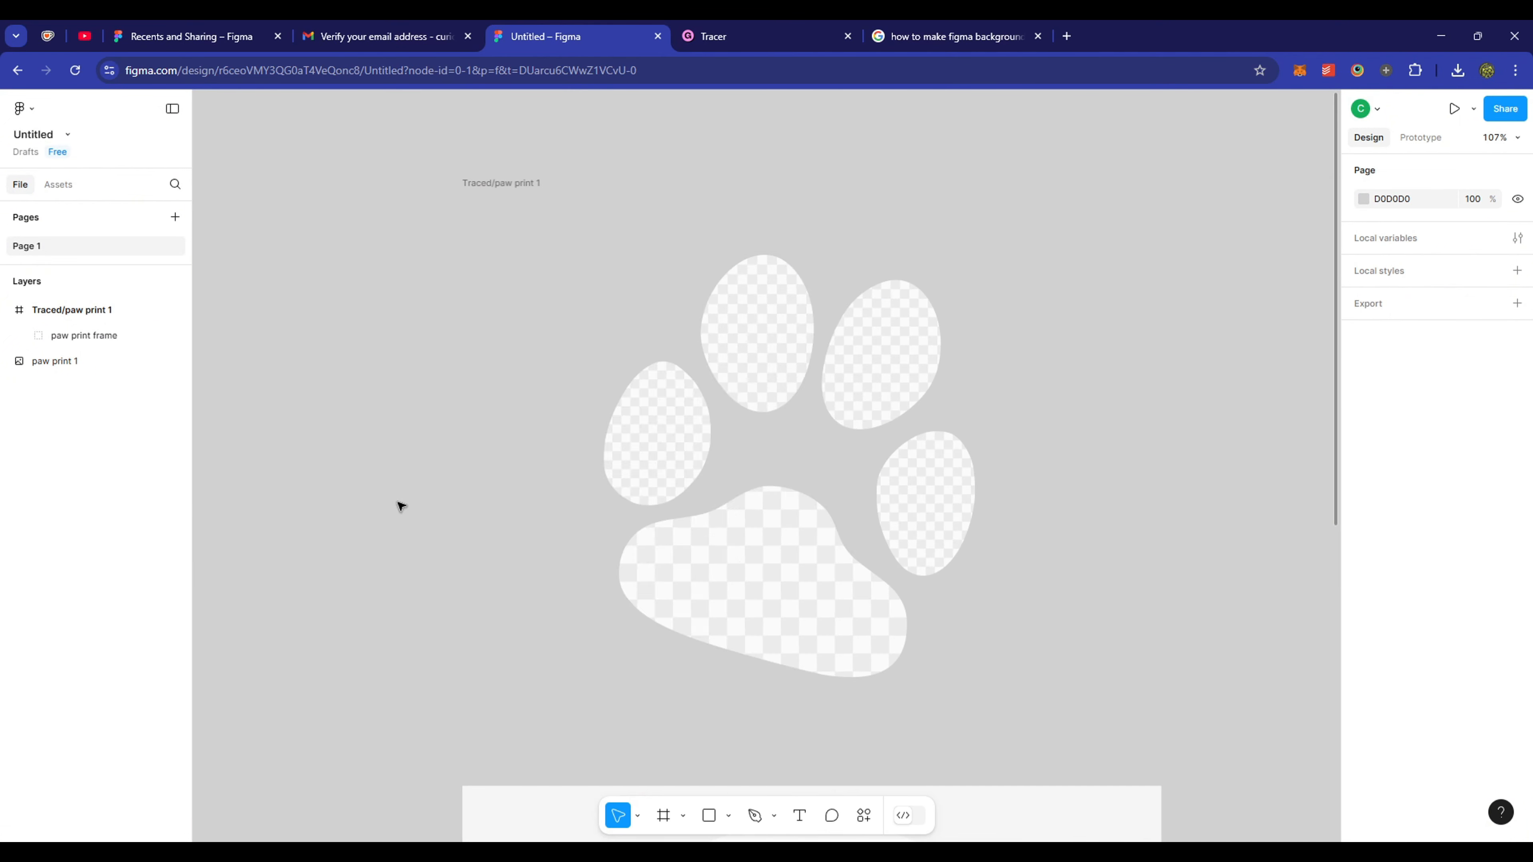
- Reposition the iPad mockup photo to the left of the traced paw print on Page 1
scroll(934, 474, "down", 1)
scroll(935, 477, "down", 5)
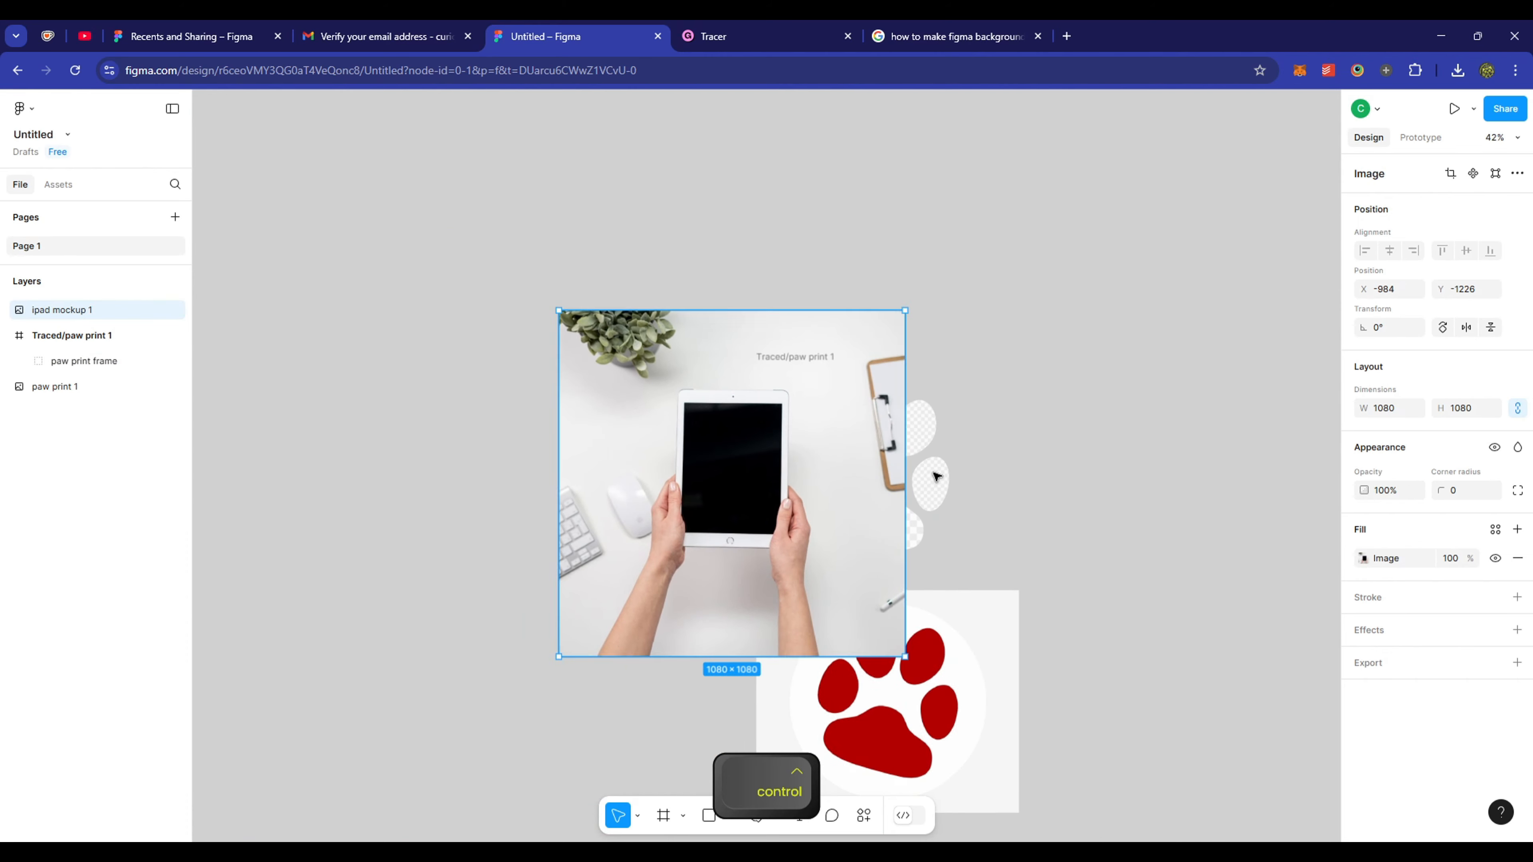
left_click_drag(641, 494, 298, 491)
key("space")
left_click_drag(581, 513, 1141, 298)
scroll(754, 510, "down", 5)
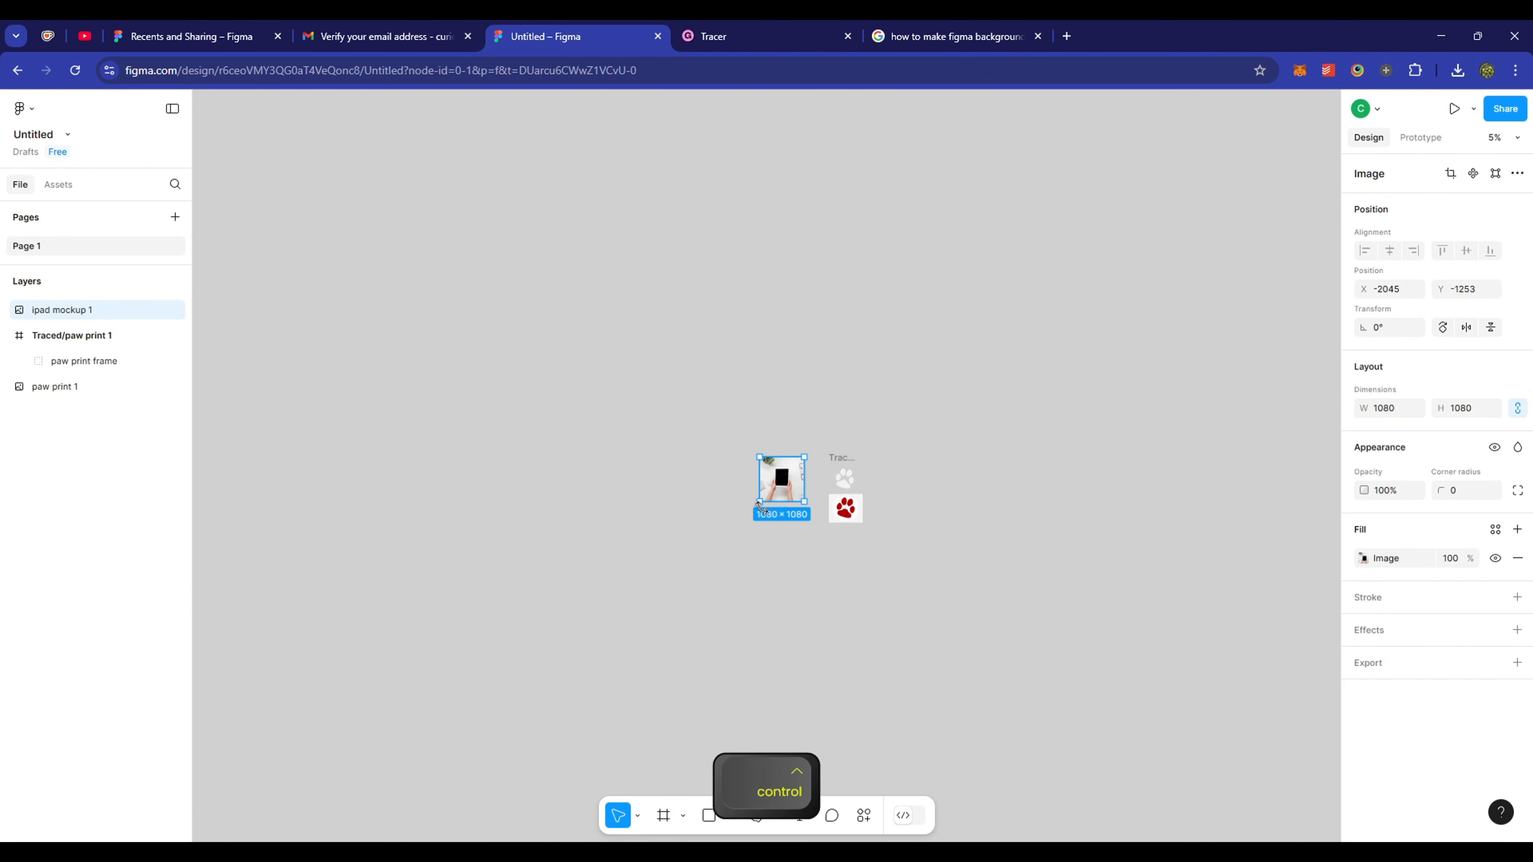
scroll(749, 507, "up", 5)
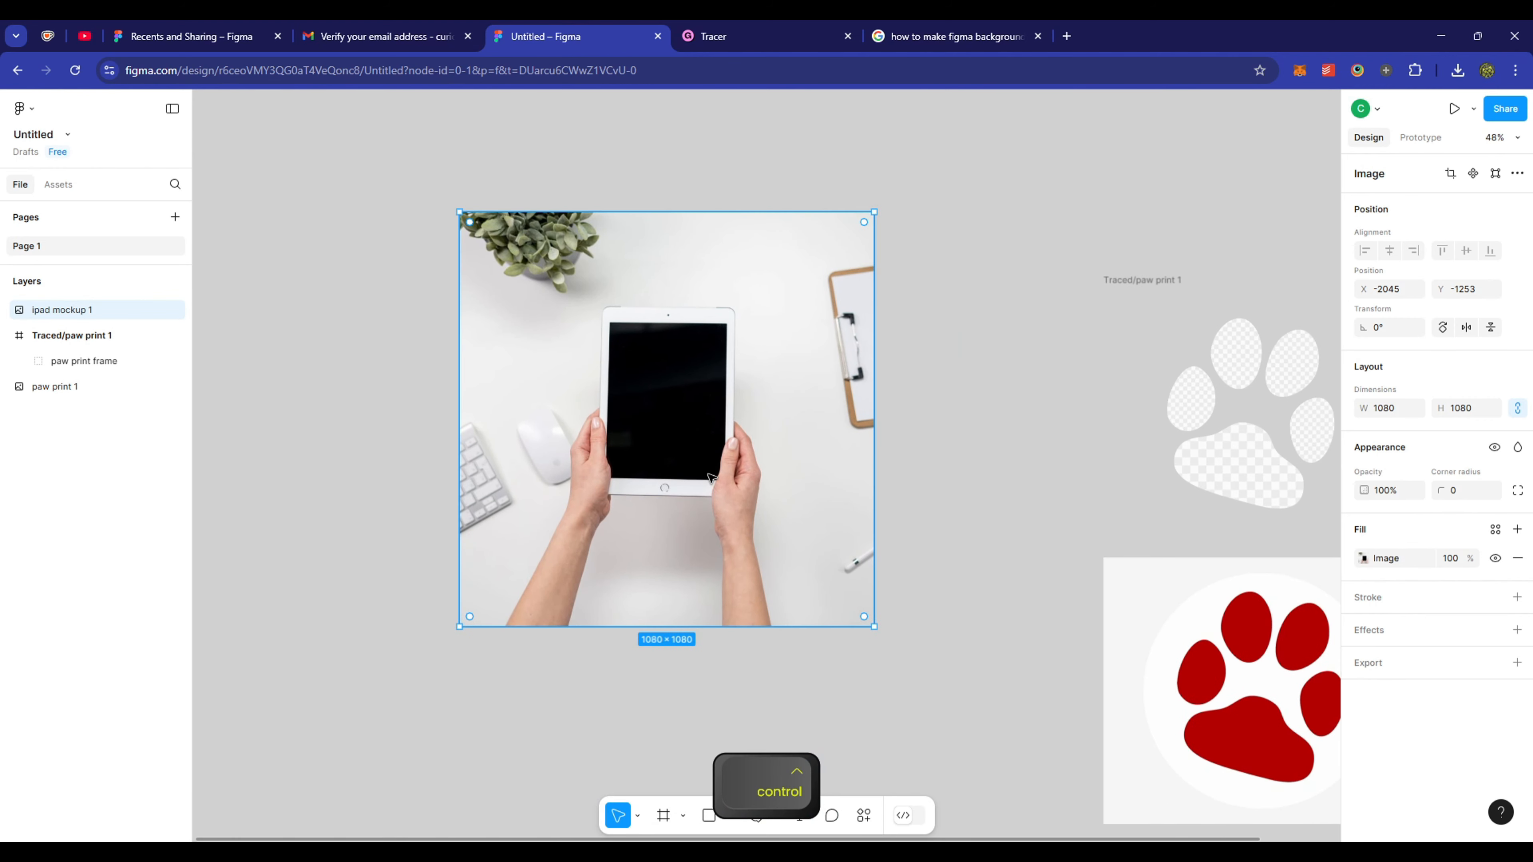
left_click_drag(730, 495, 791, 667)
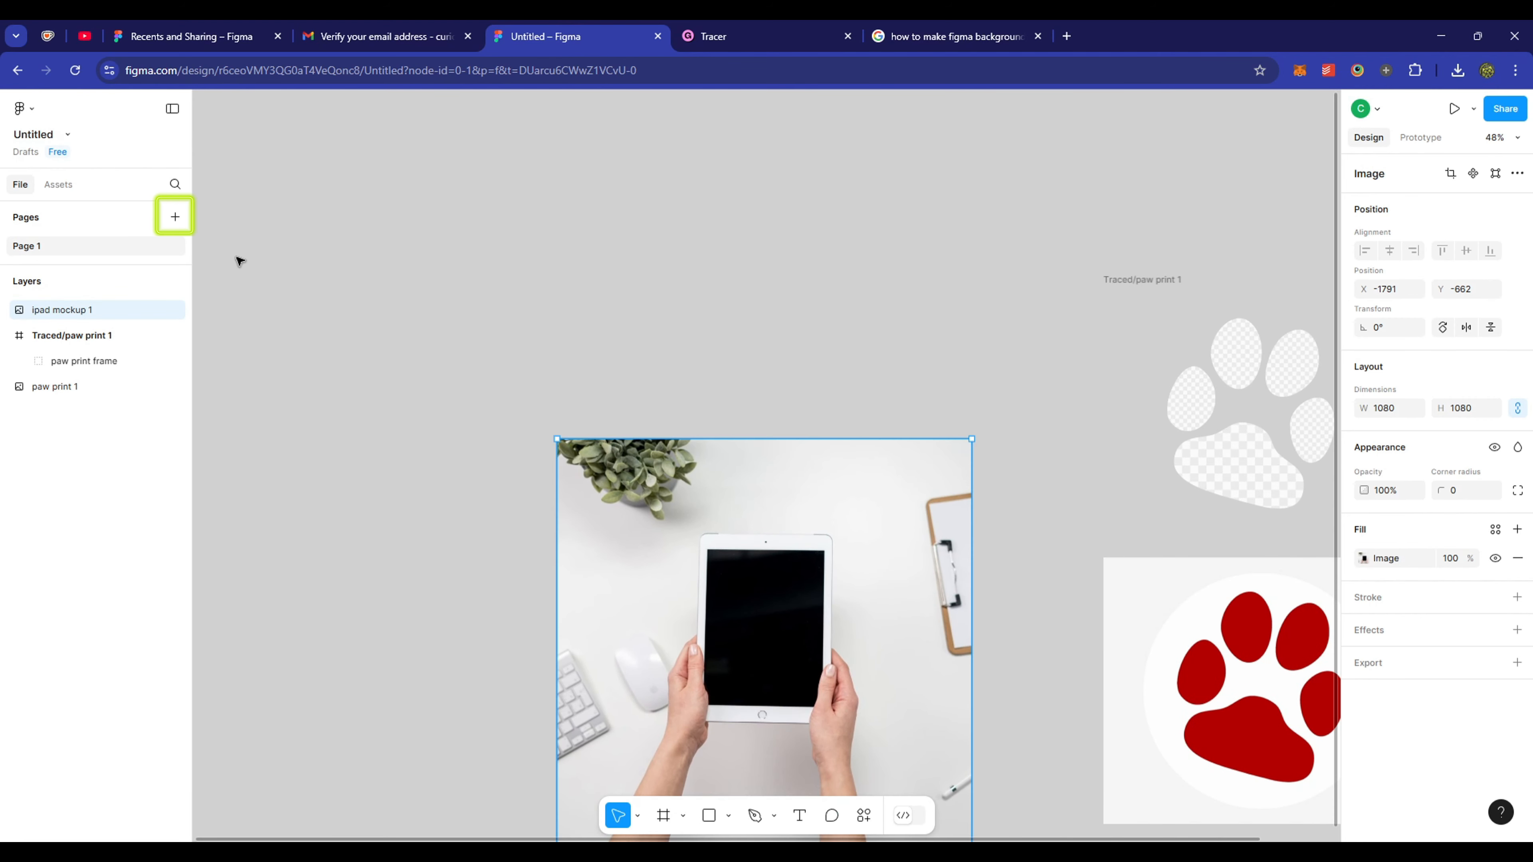
- Create a page named 'mockup' and drop the iPad mockup photo onto it
left_click(182, 223)
type("mockup")
key("Return")
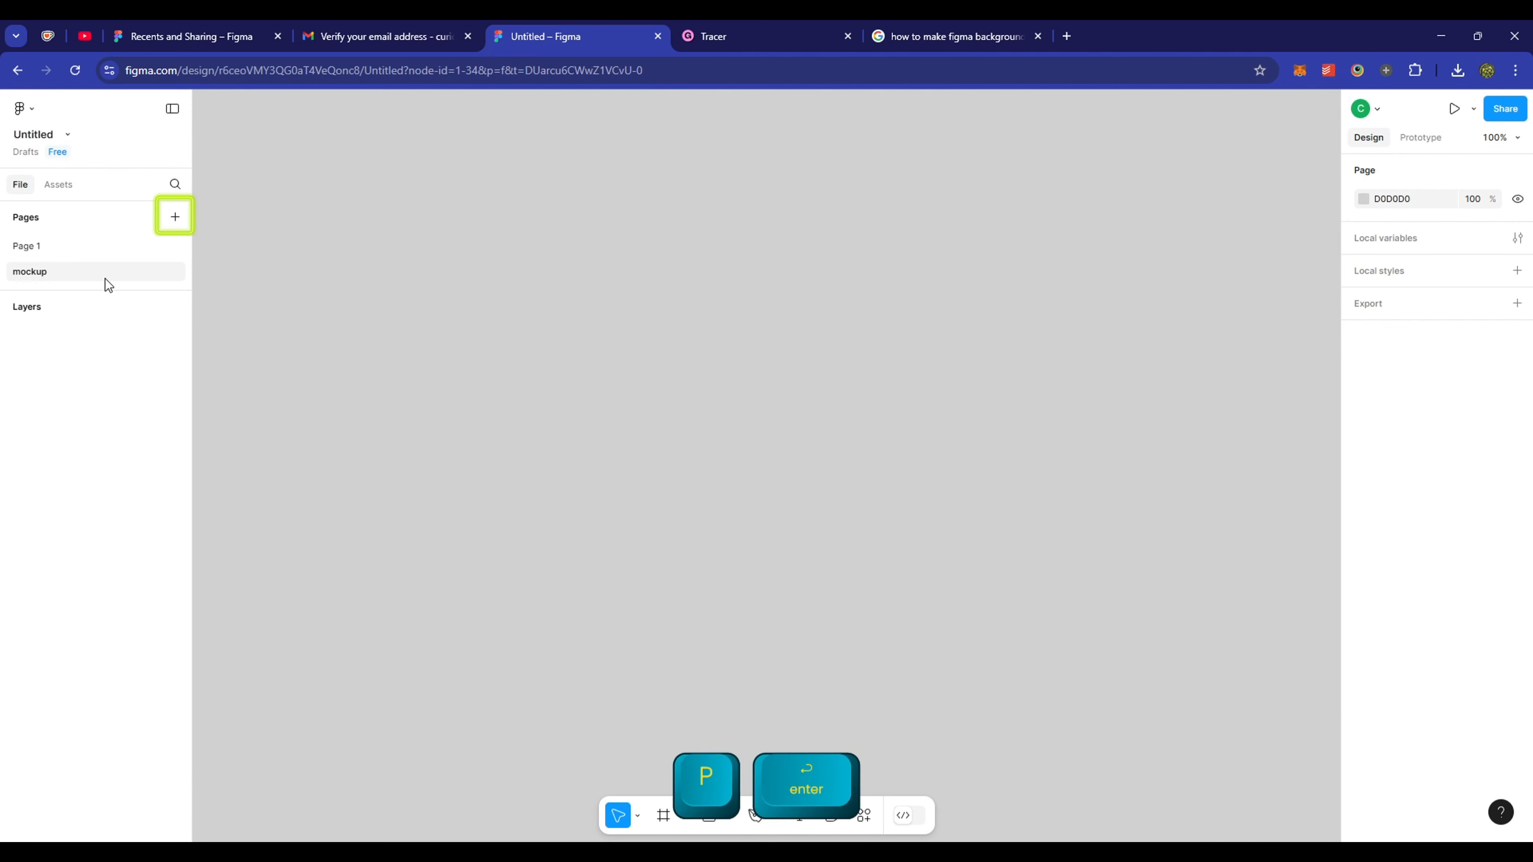
key("alt+Tab")
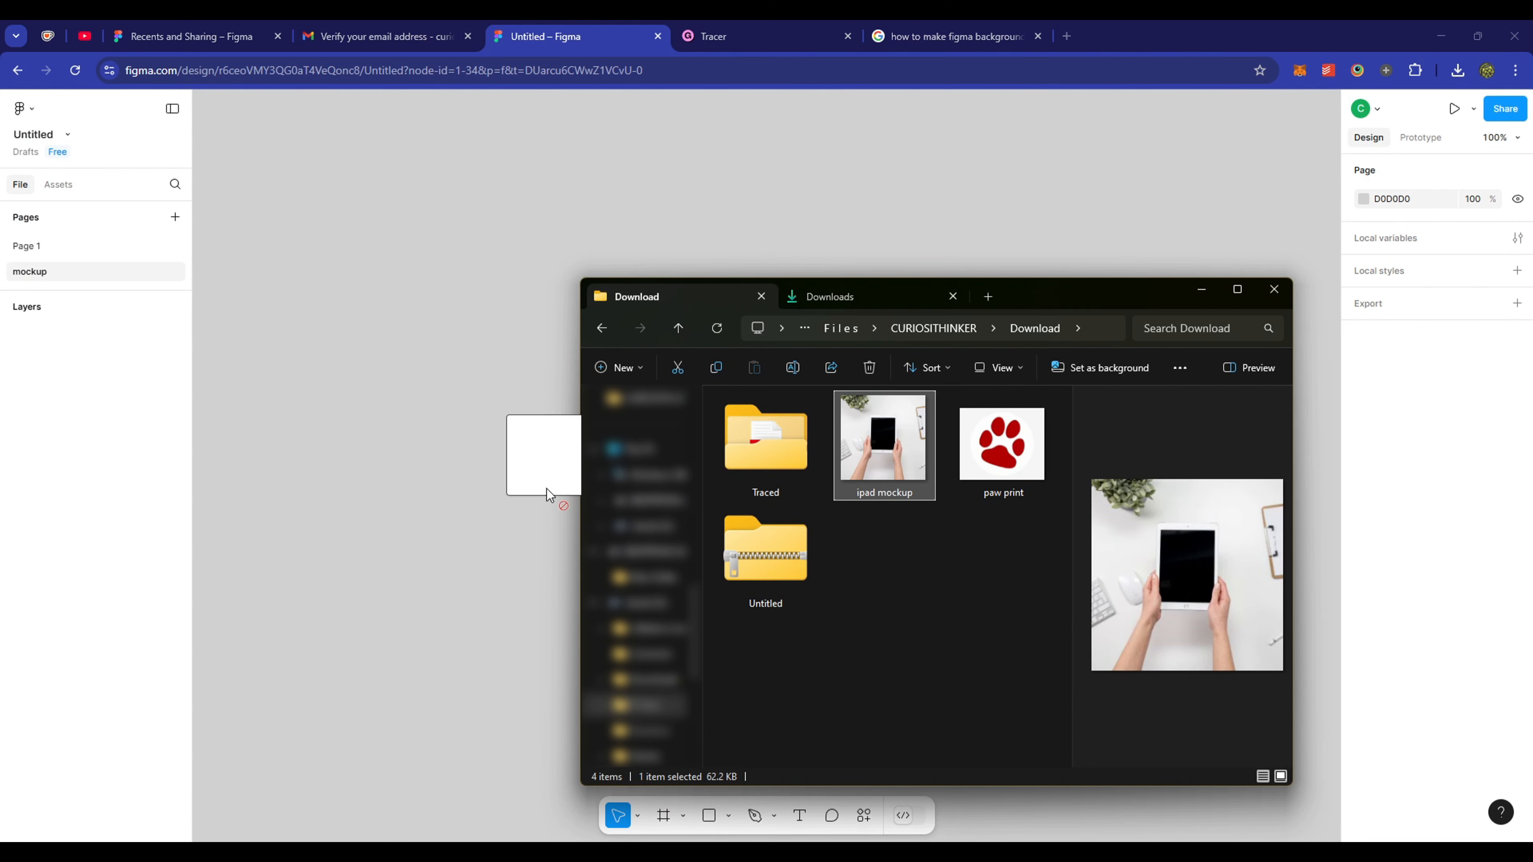
left_click_drag(546, 489, 546, 489)
key("shift+1")
- Adjust Page 1's view, then return to the mockup page and select the iPad photo
left_click(93, 251)
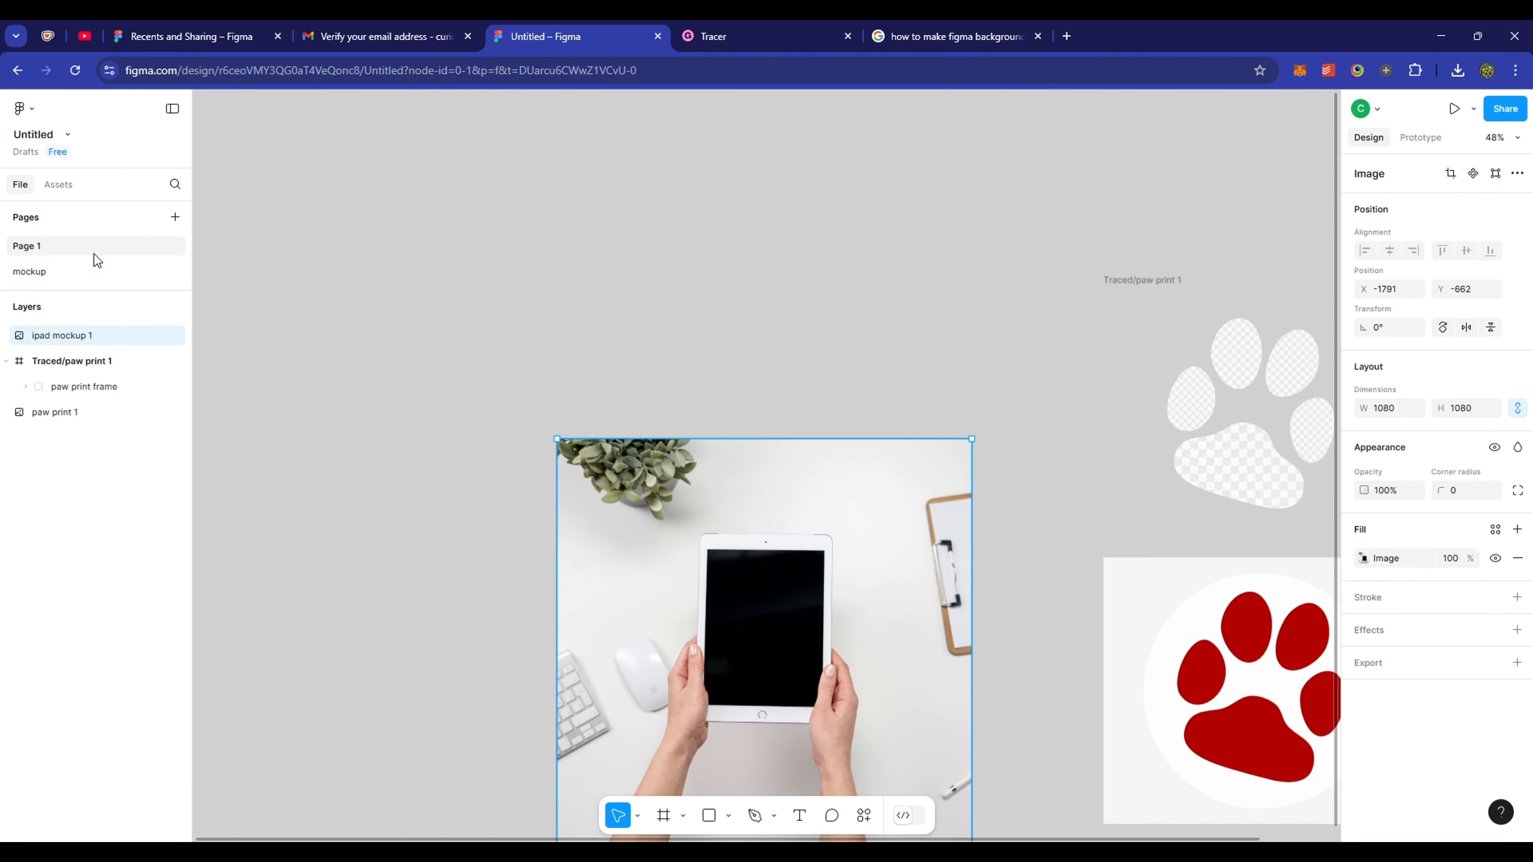
key("space")
left_click_drag(1078, 568, 668, 484)
left_click(104, 273)
key("space")
scroll(821, 575, "up", 3)
left_click_drag(1050, 586, 1129, 603)
left_click(969, 531)
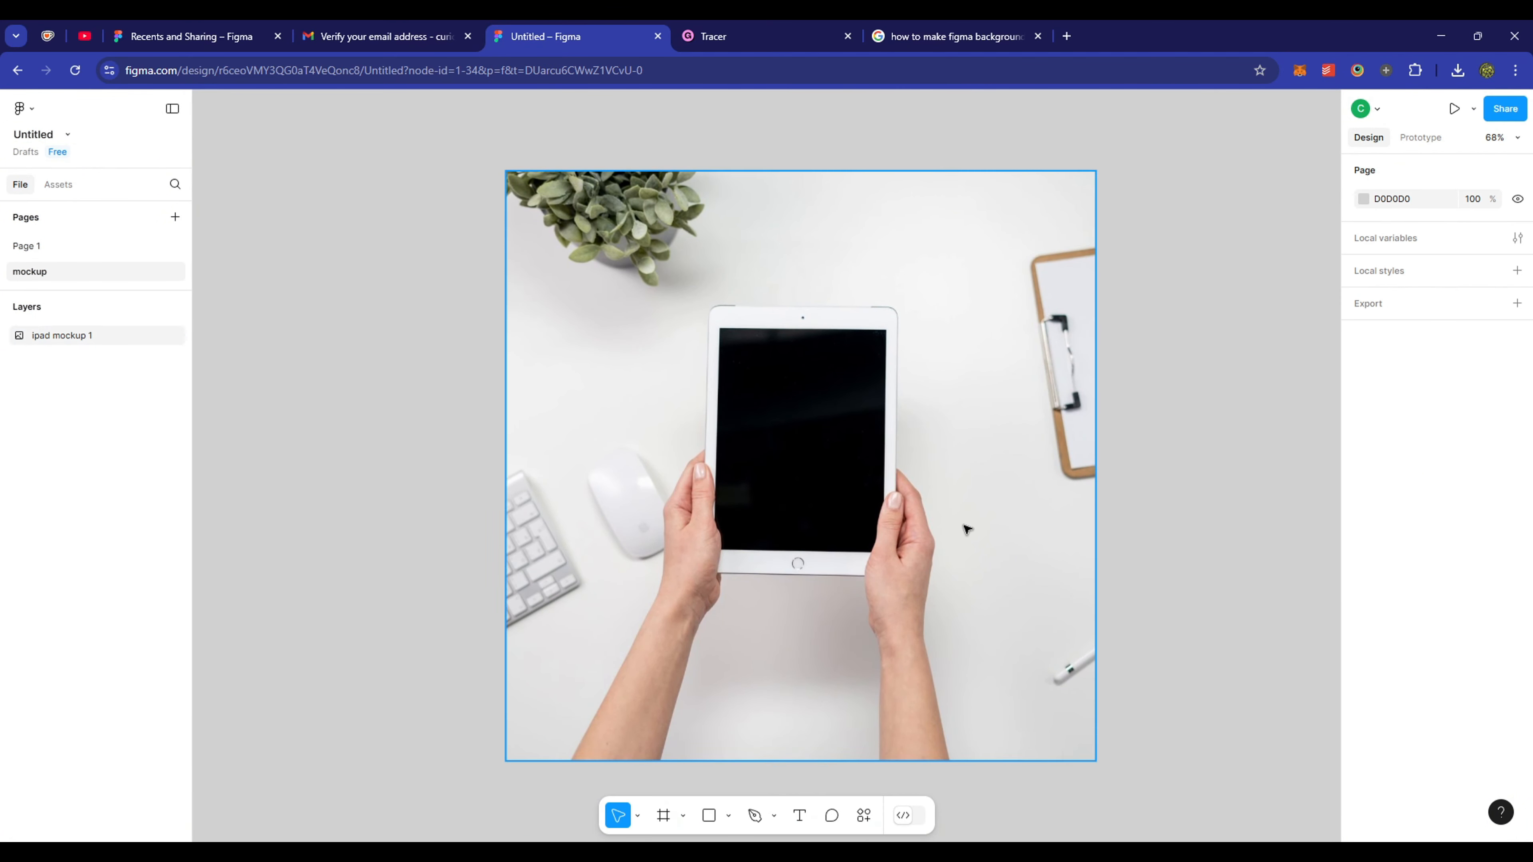
- Trace the iPad mockup photo into simple vector shapes with the Tracer plugin
right_click(1004, 566)
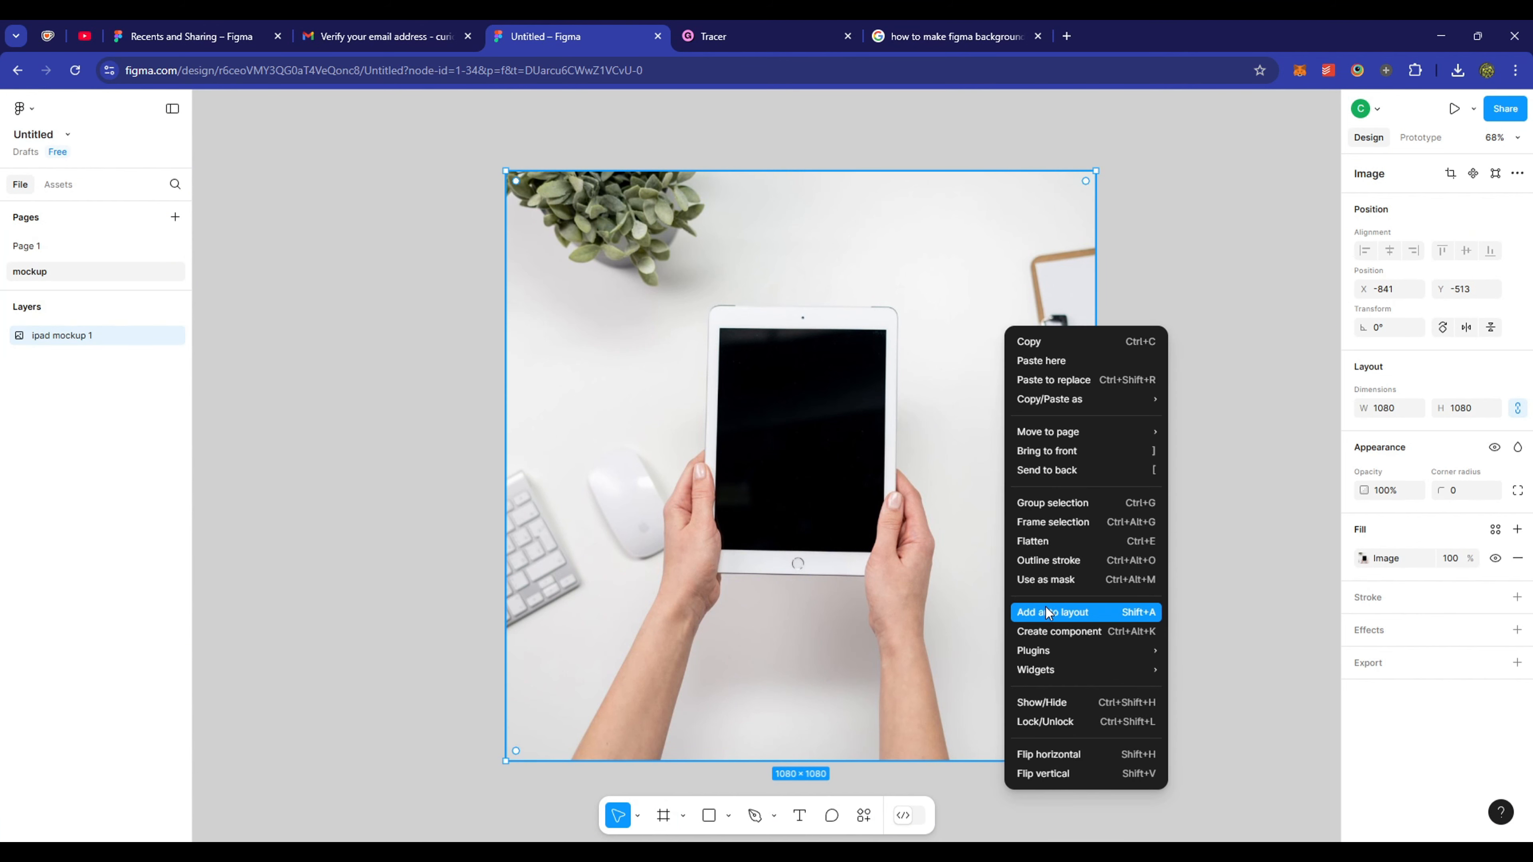
mouse_move(1033, 650)
mouse_move(1220, 671)
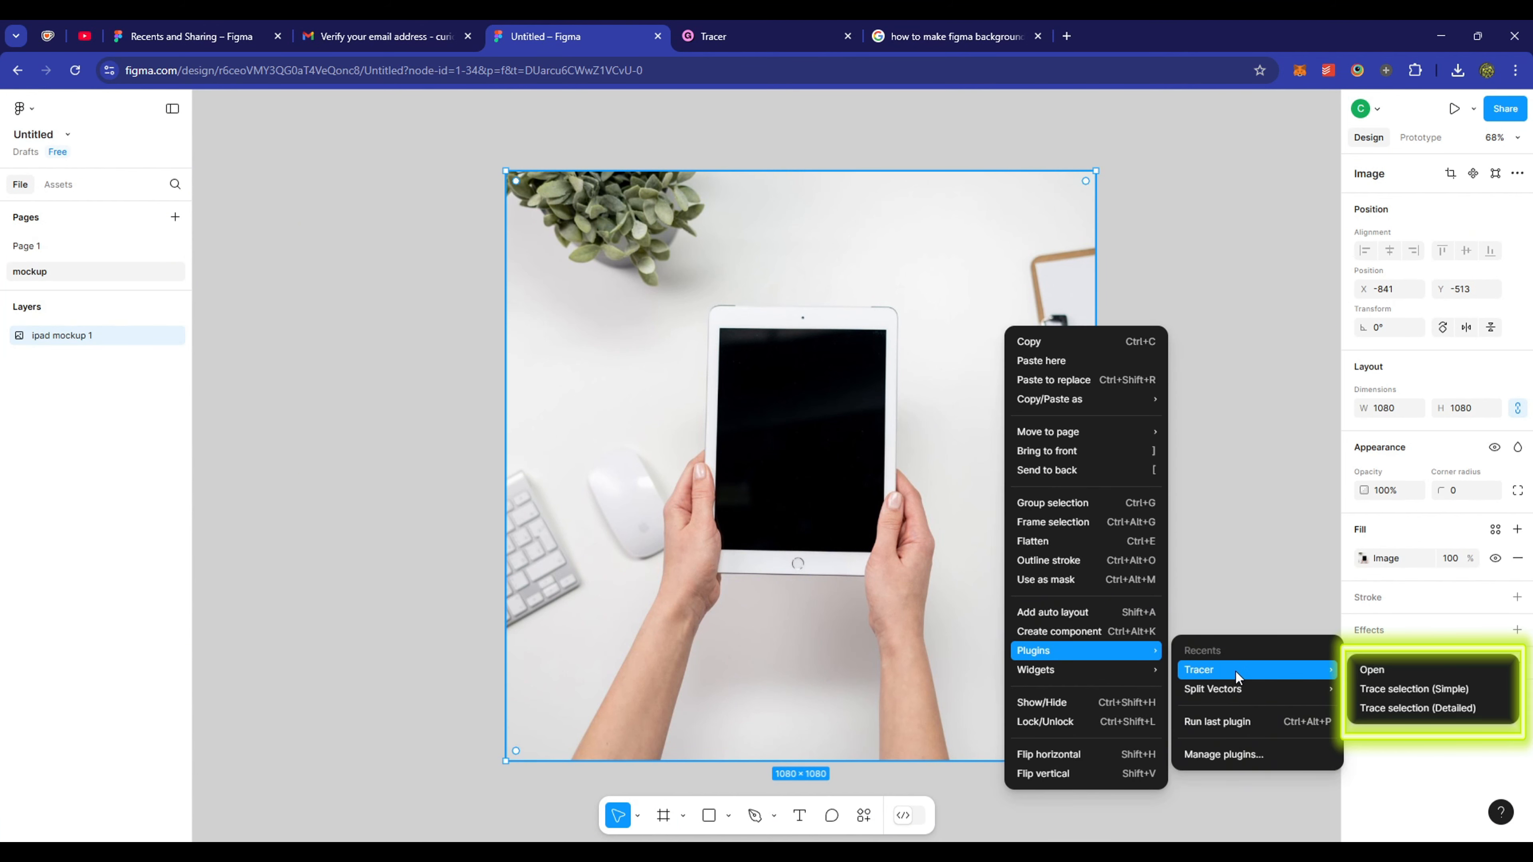
left_click(1419, 692)
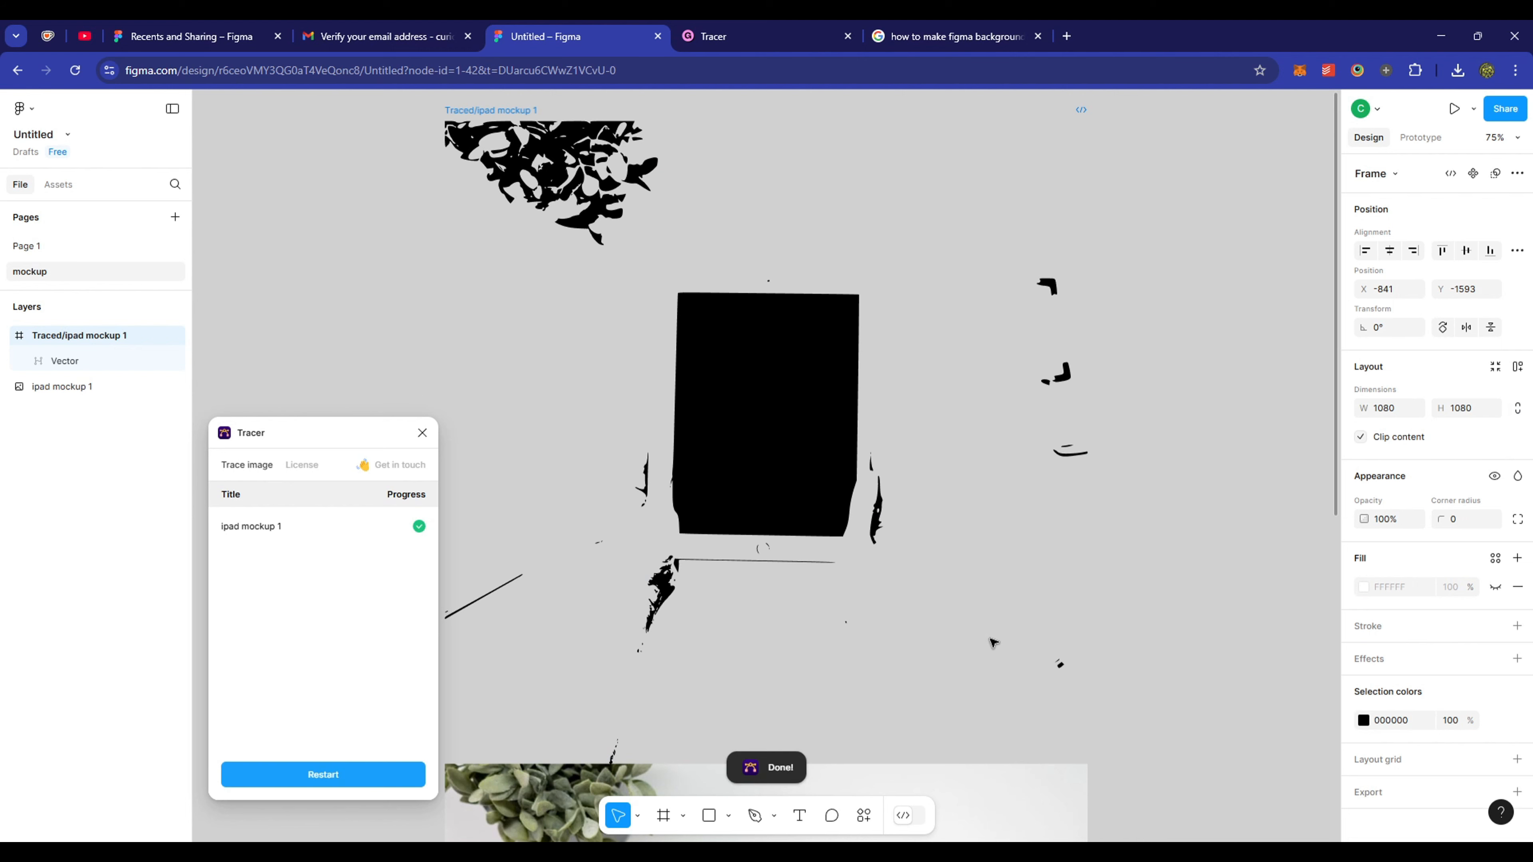
- Trace the original photo again with Tracer in detailed mode
scroll(845, 483, "down", 10)
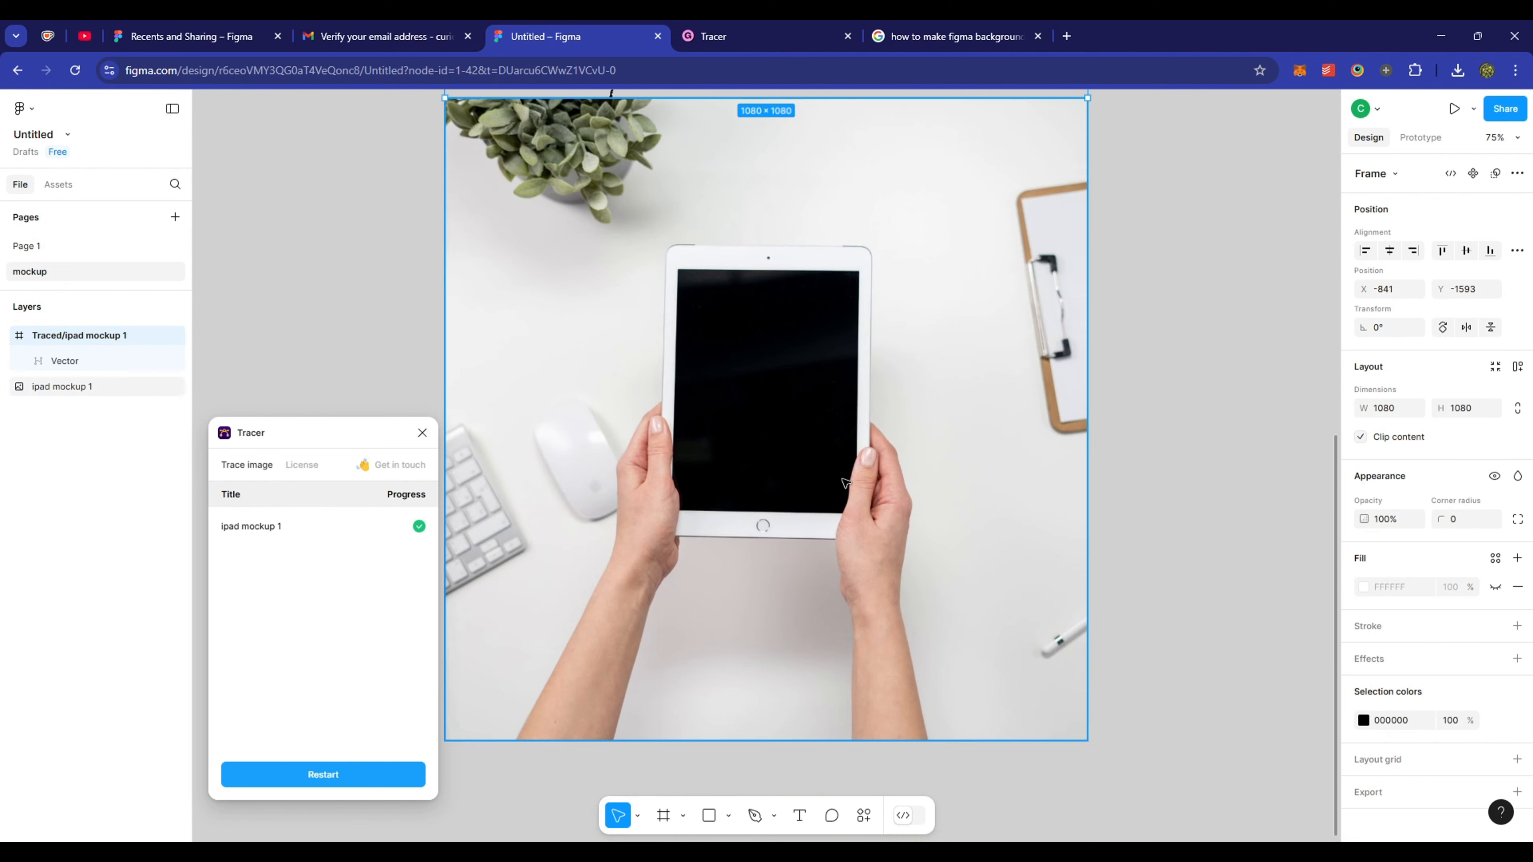
left_click(845, 483)
right_click(826, 329)
mouse_move(947, 650)
mouse_move(1113, 675)
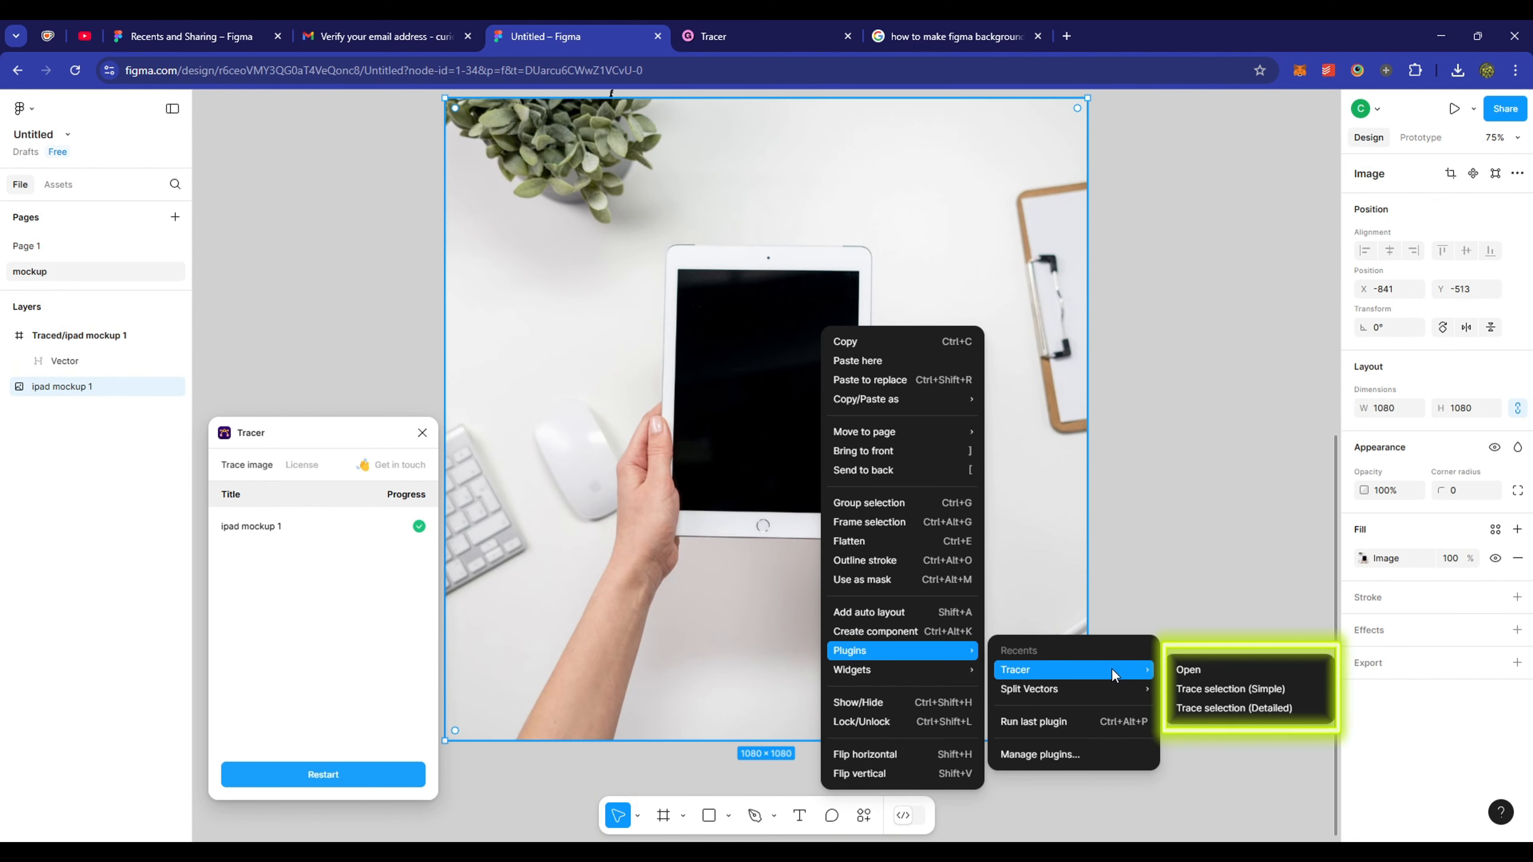
left_click(1303, 709)
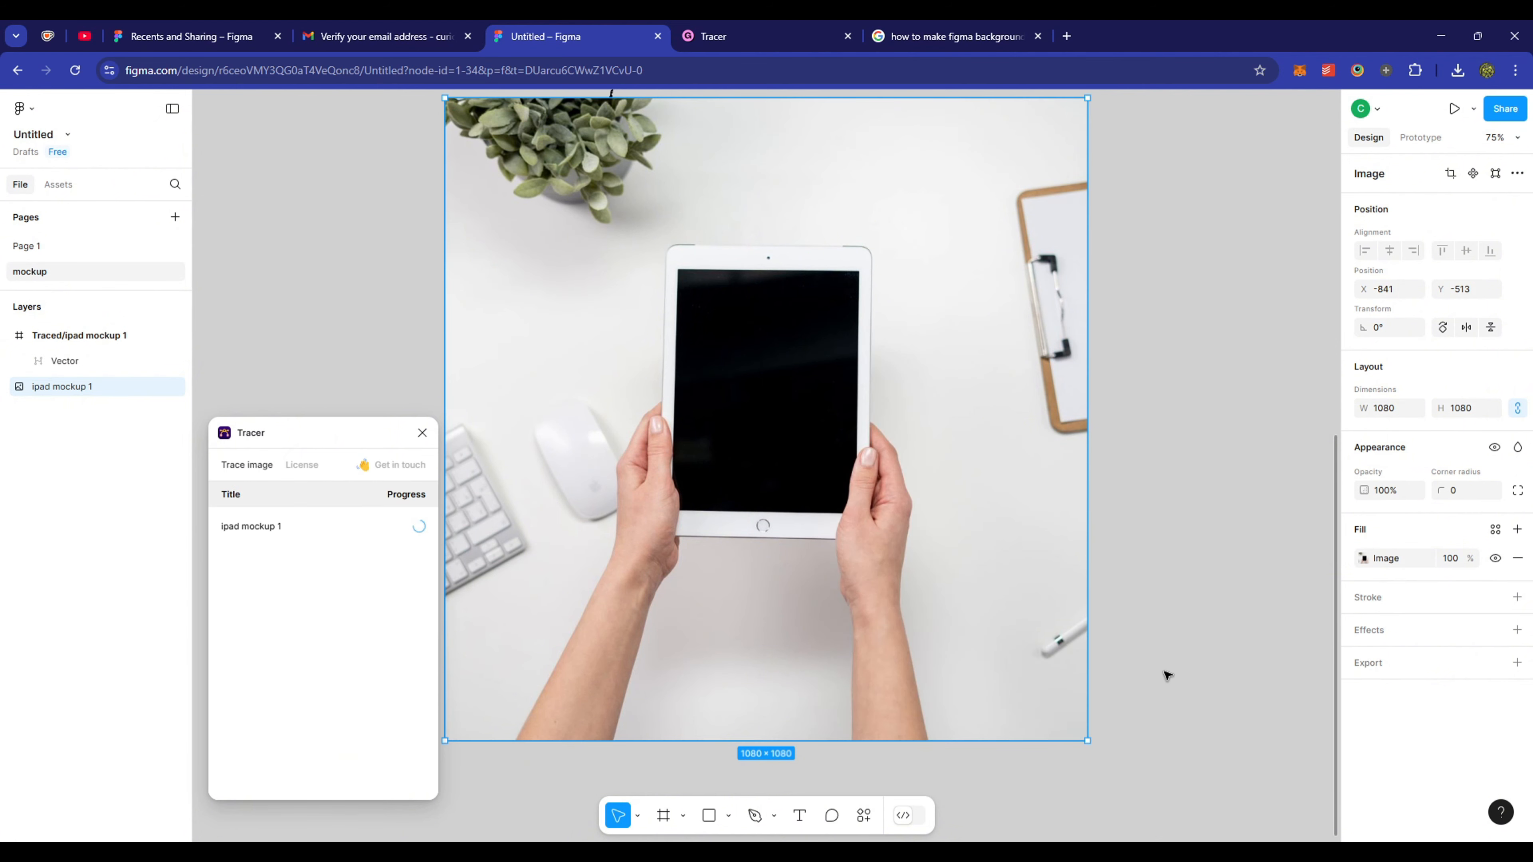
- Drag the traces apart so they sit side by side
scroll(1165, 658, "up", 8)
left_click_drag(722, 560, 1237, 535)
key("space")
mouse_move(1055, 516)
left_mouse_down()
mouse_move(821, 482)
mouse_move(619, 491)
left_mouse_up()
left_click_drag(730, 454, 903, 479)
- Line the detailed trace up beside the simple one and start editing its vector points
key("space")
left_click_drag(533, 505, 1051, 510)
scroll(764, 470, "up", 3)
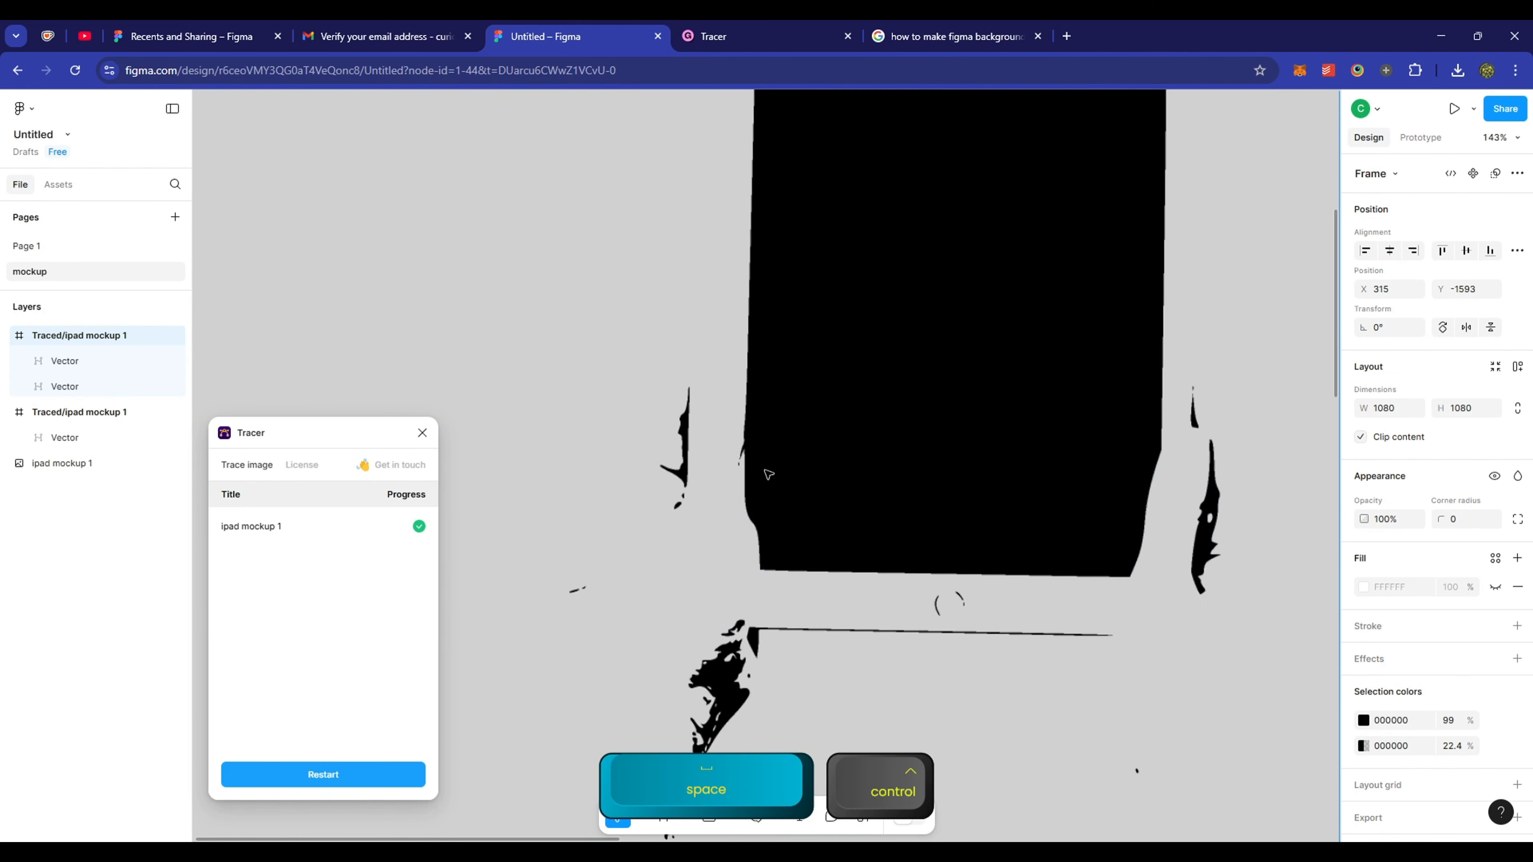
scroll(768, 475, "up", 10)
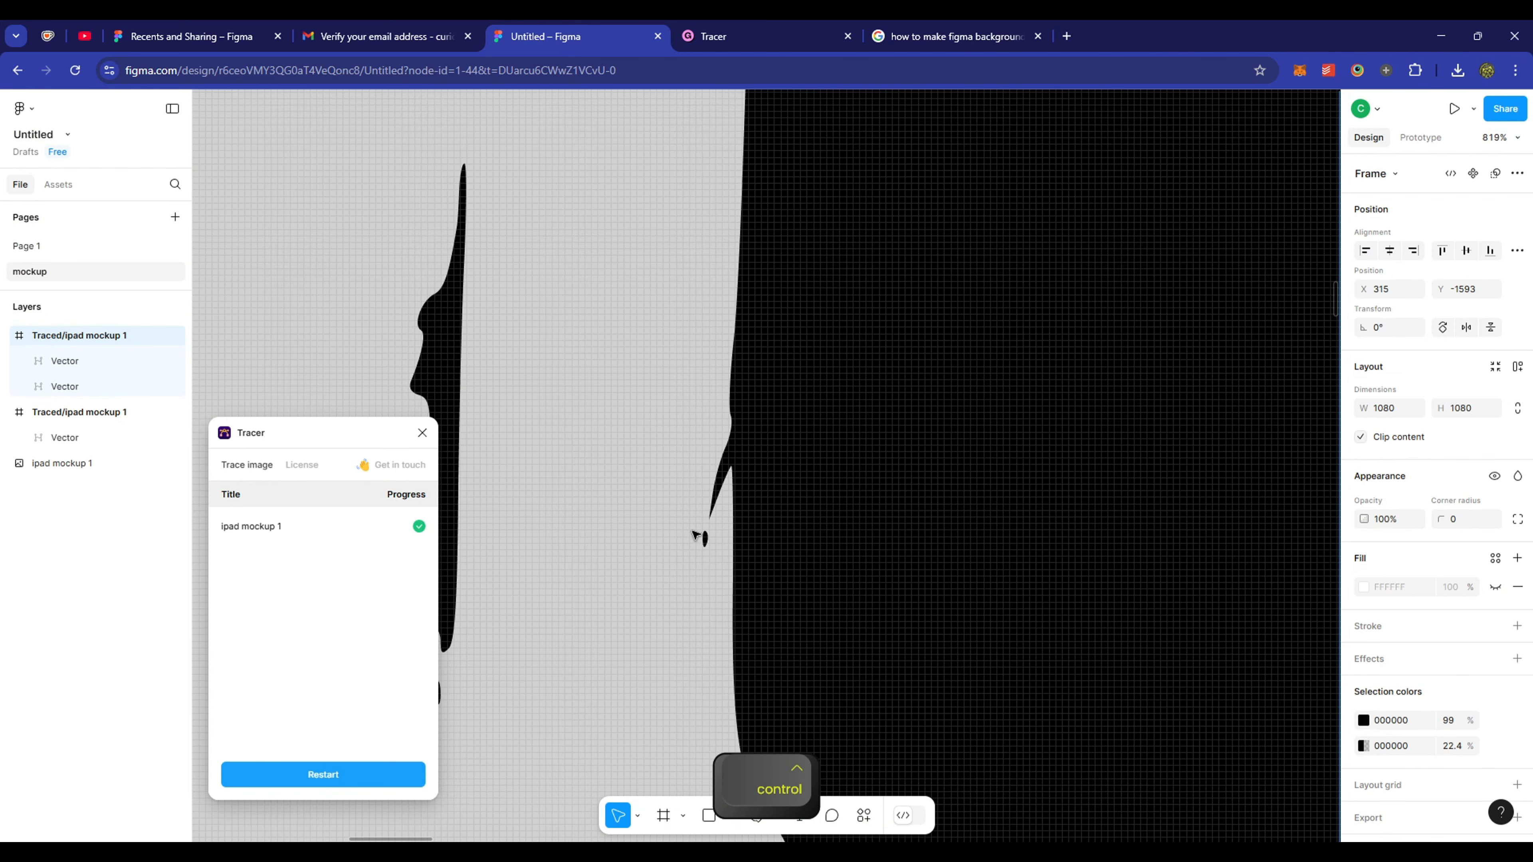
double_click(798, 447)
double_click(797, 448)
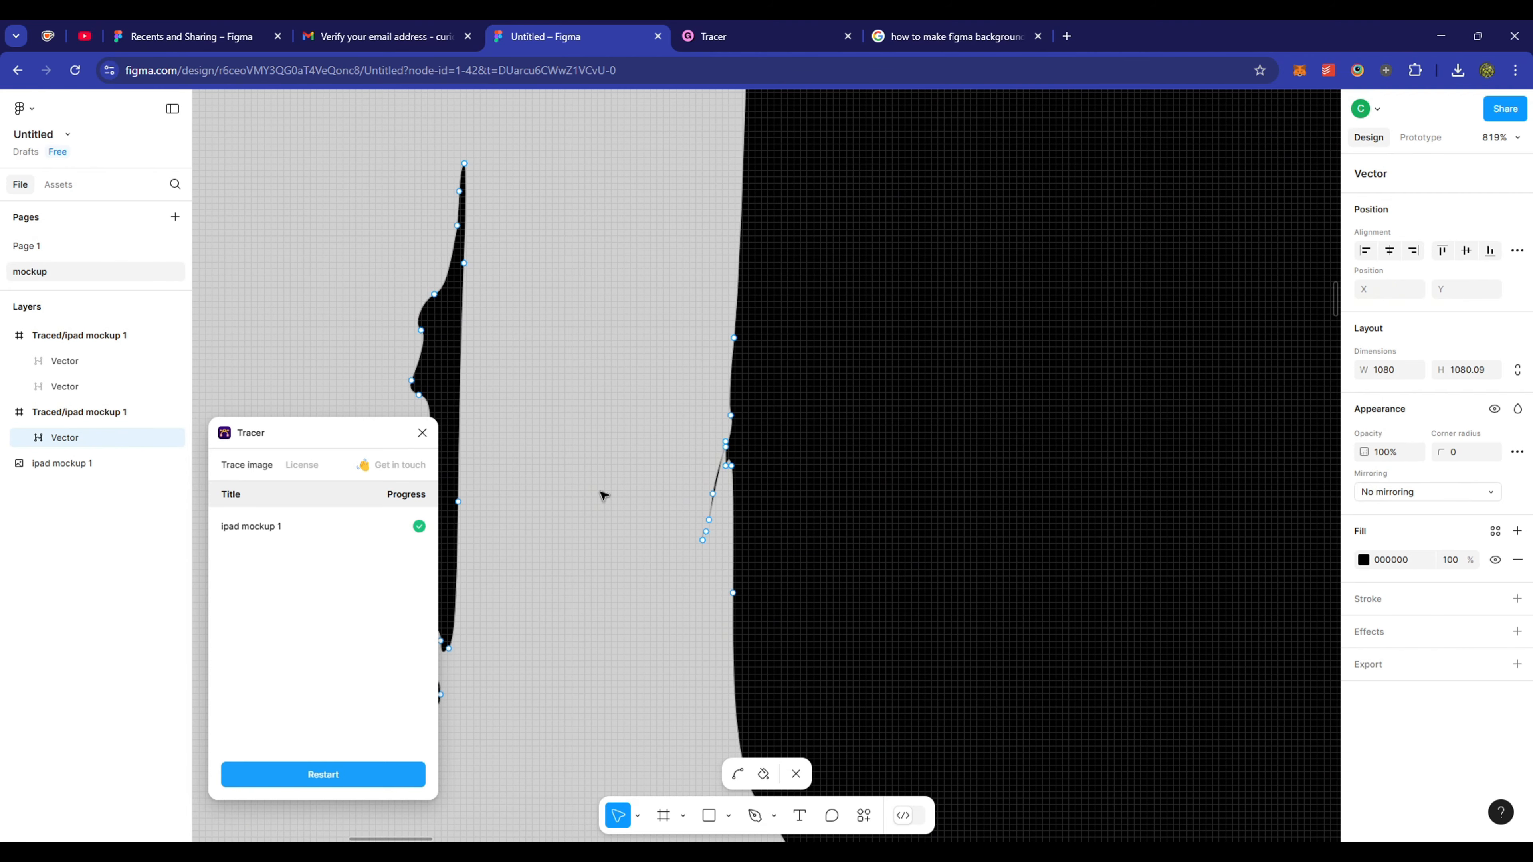
- Delete the plant and the stray right-hand points from the detailed trace
scroll(604, 495, "down", 10)
scroll(604, 495, "right", 8)
double_click(828, 435)
left_click_drag(514, 282, 779, 99)
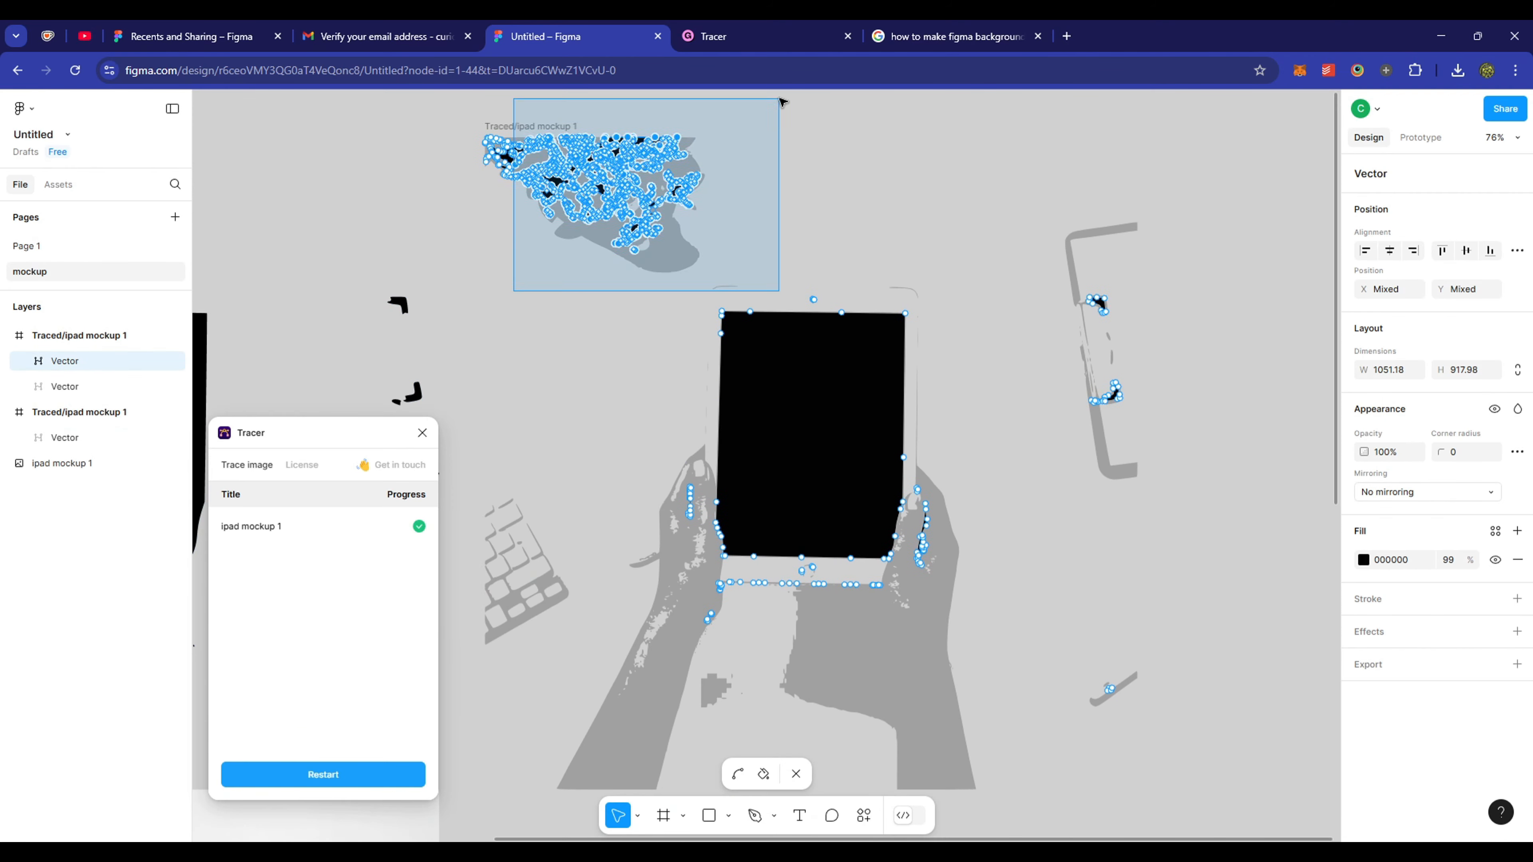
key("Delete")
left_click_drag(1205, 771, 908, 487)
key("Delete")
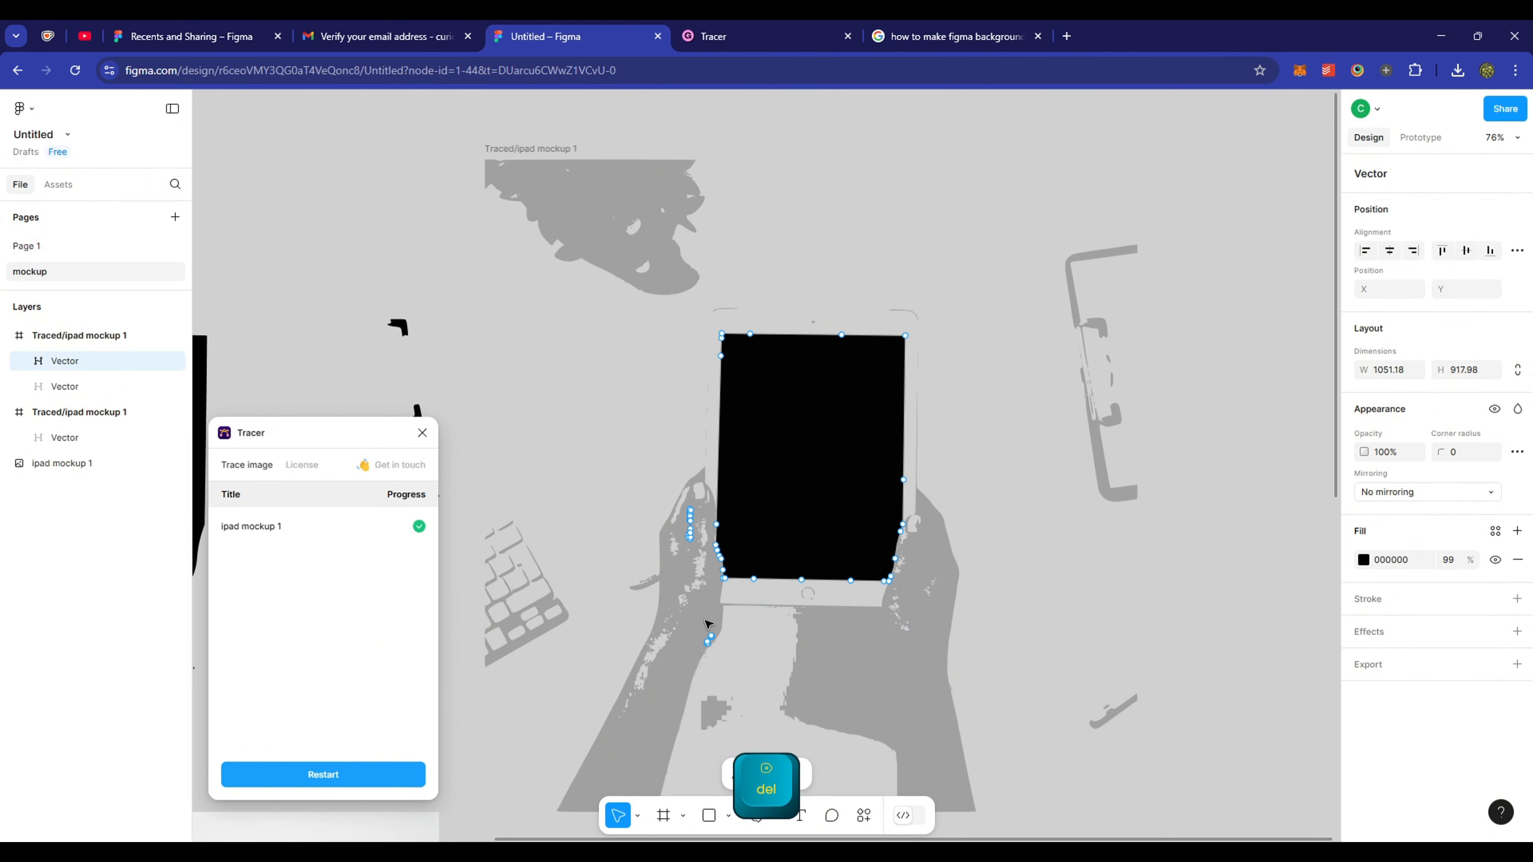
- Remove the leftover points near the hands and move the black screen shape down and right
left_click_drag(636, 668, 766, 624)
key("Delete")
left_click_drag(654, 464, 698, 582)
left_click_drag(784, 459, 895, 568)
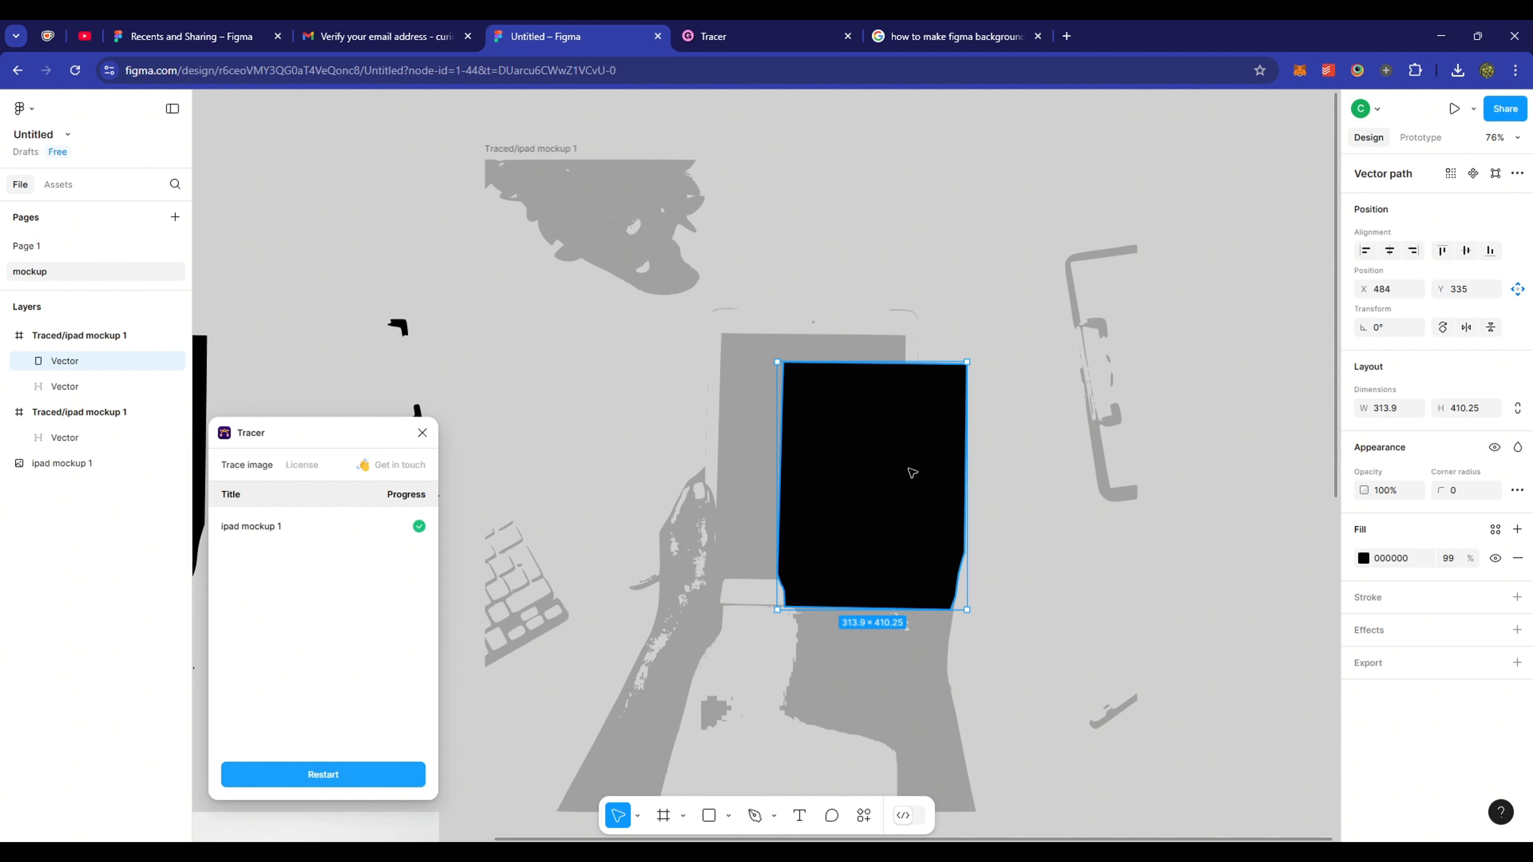
- Give the screen shape an empty image fill and rename its layer 'screen'
left_click(1363, 559)
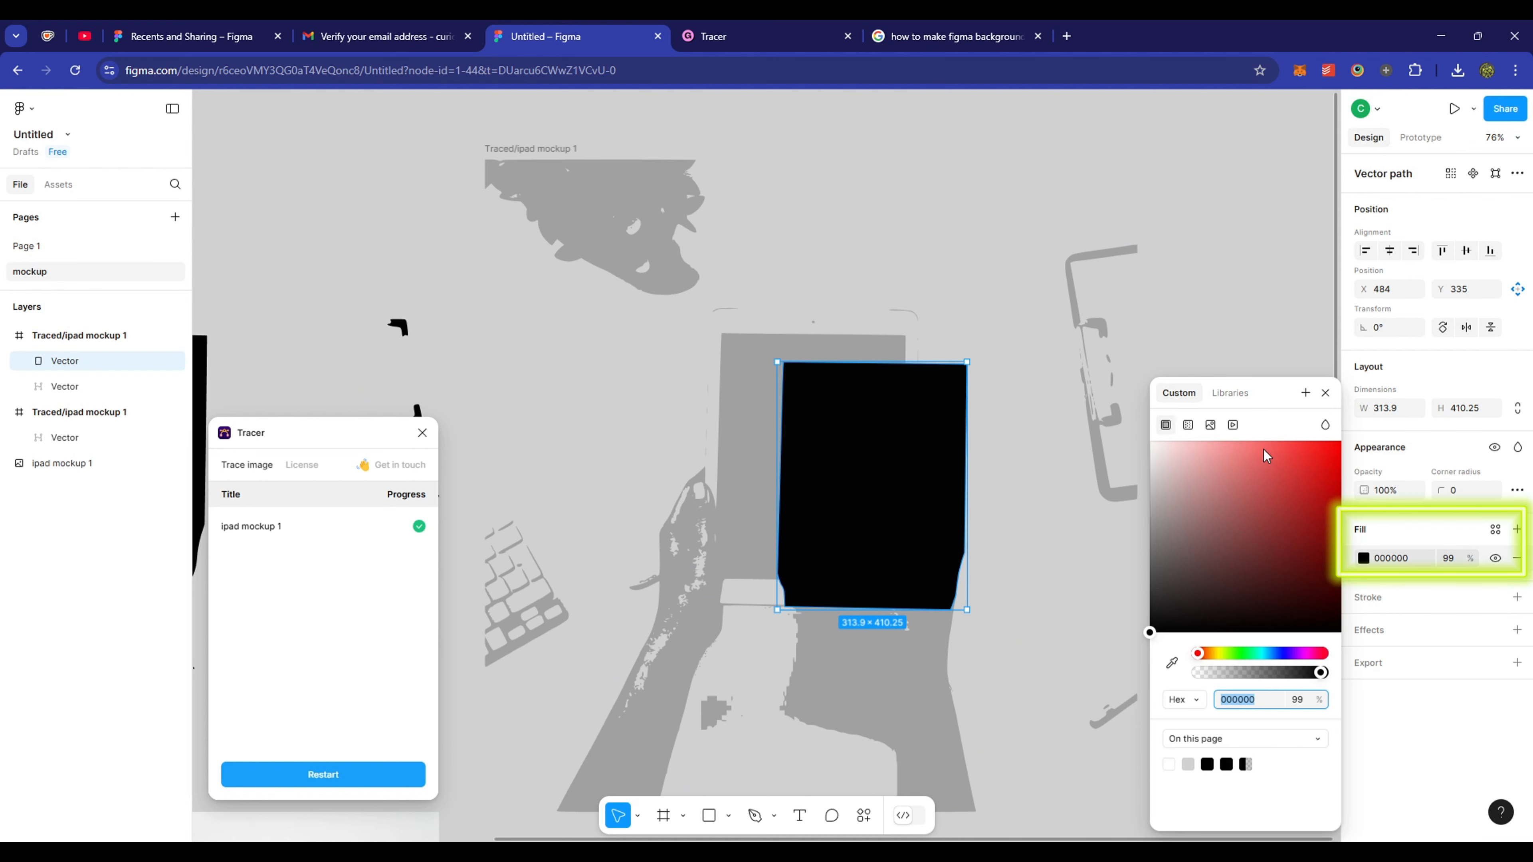
left_click(1211, 425)
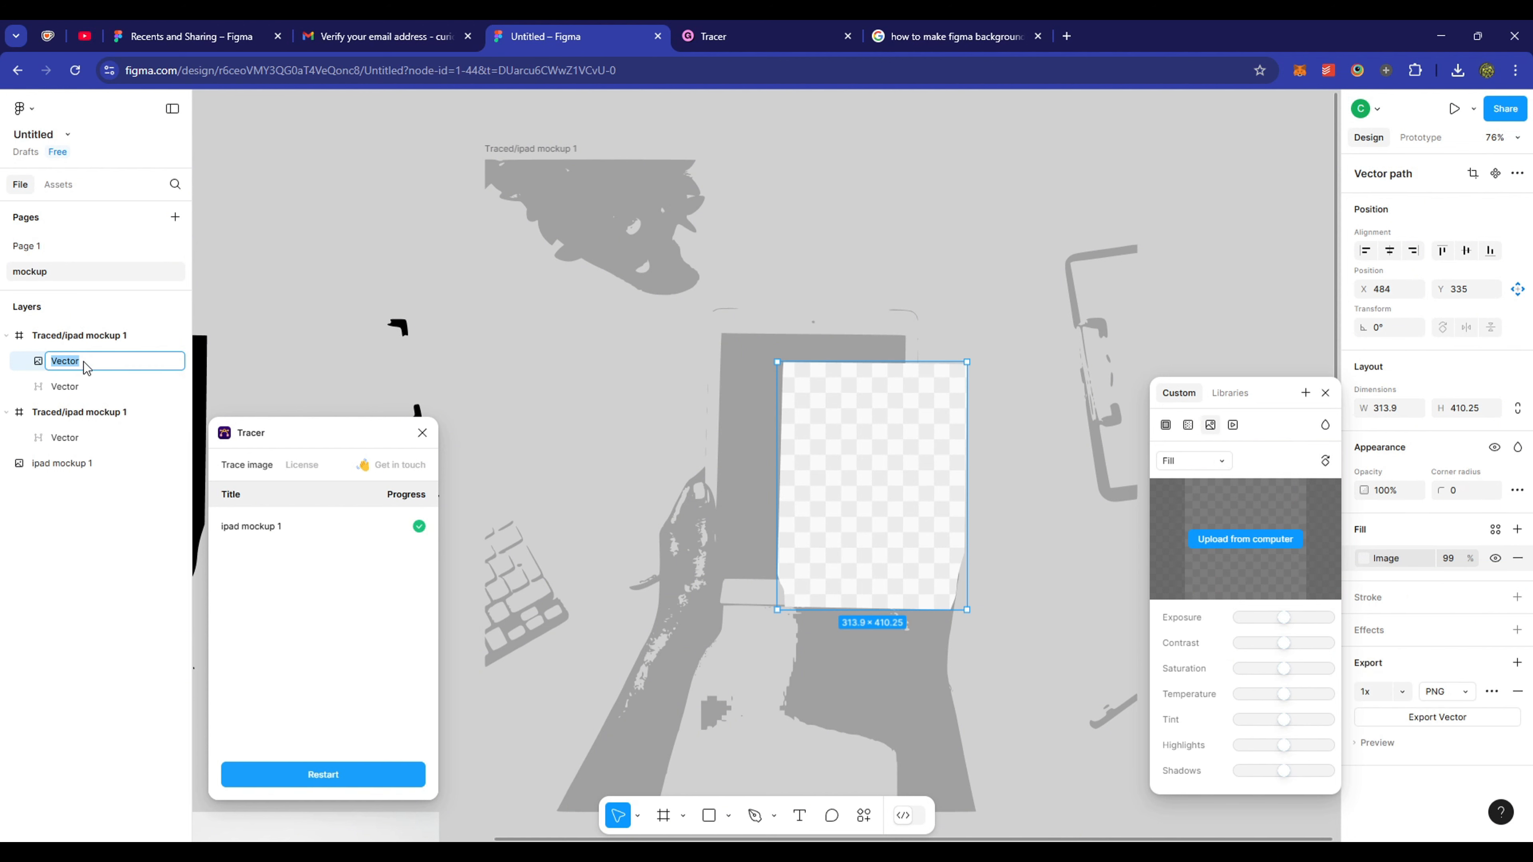
type("screen")
key("Return")
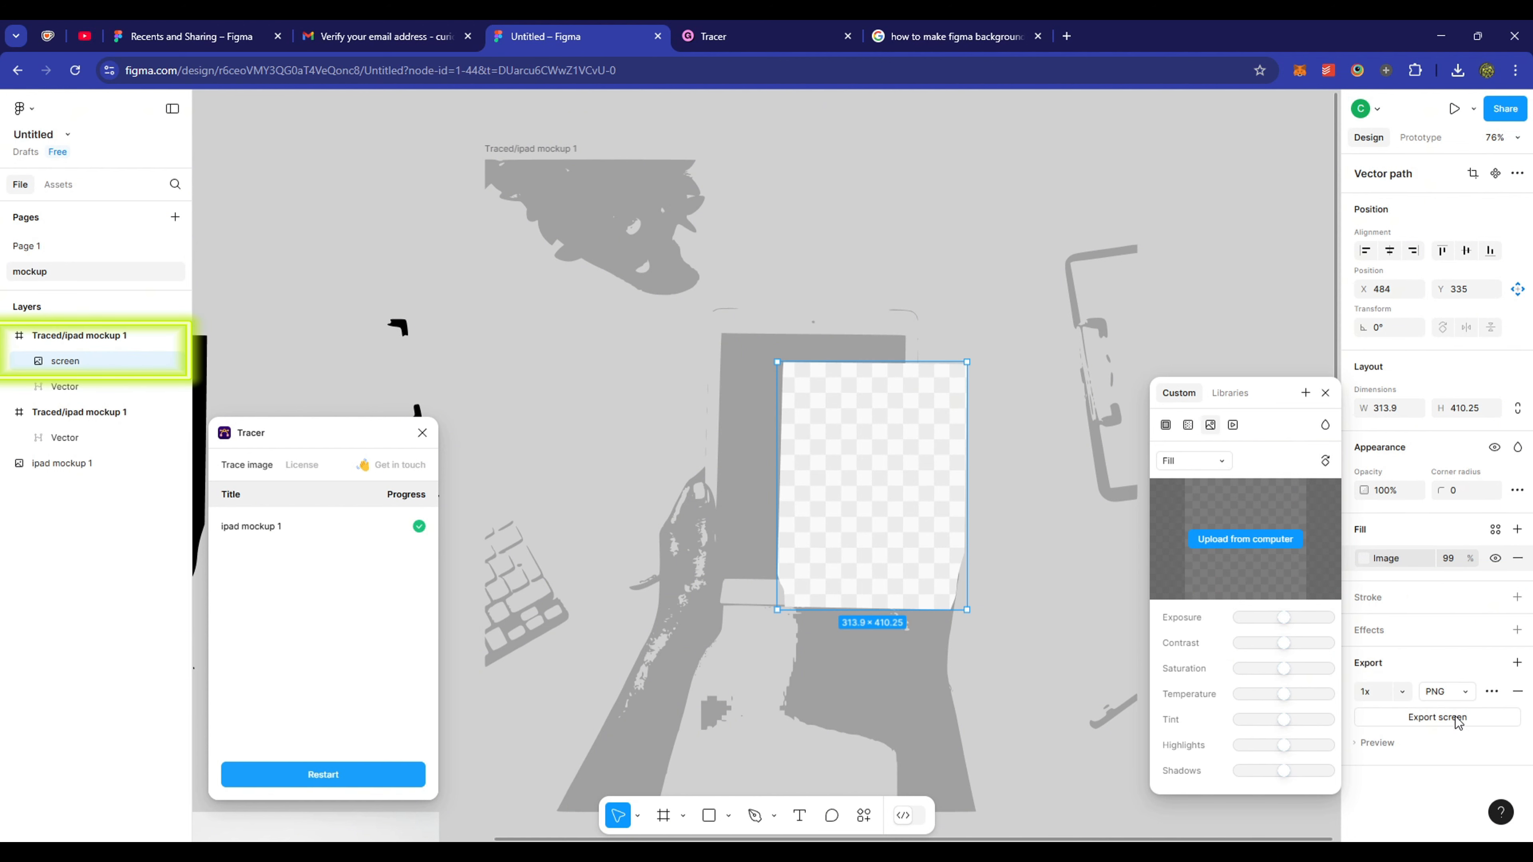
- Export the screen shape as a PDF and find screen.pdf in Canva's projects
left_click(1466, 692)
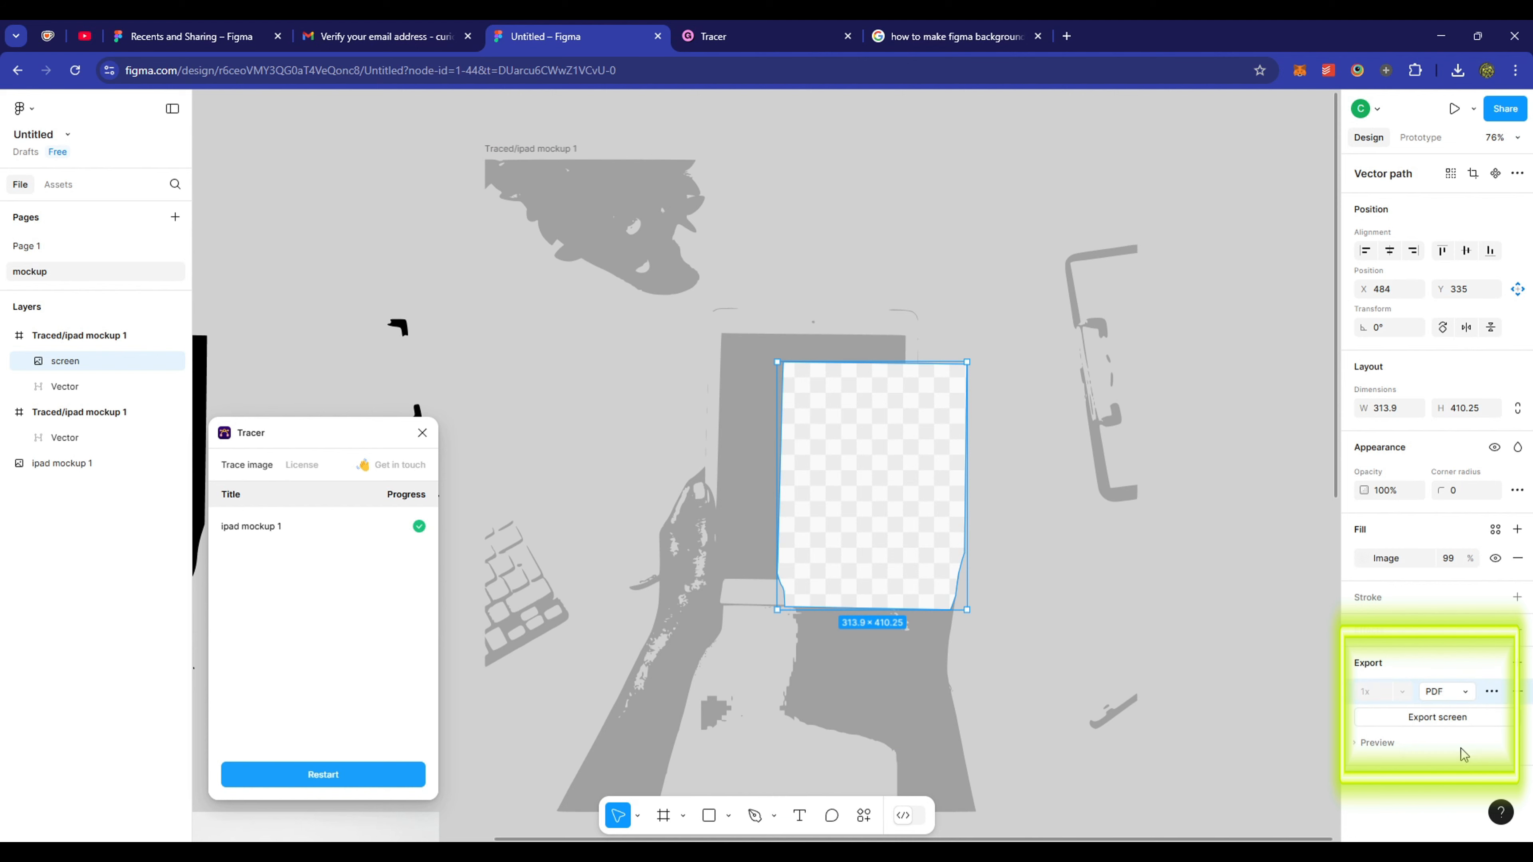
left_click(1437, 717)
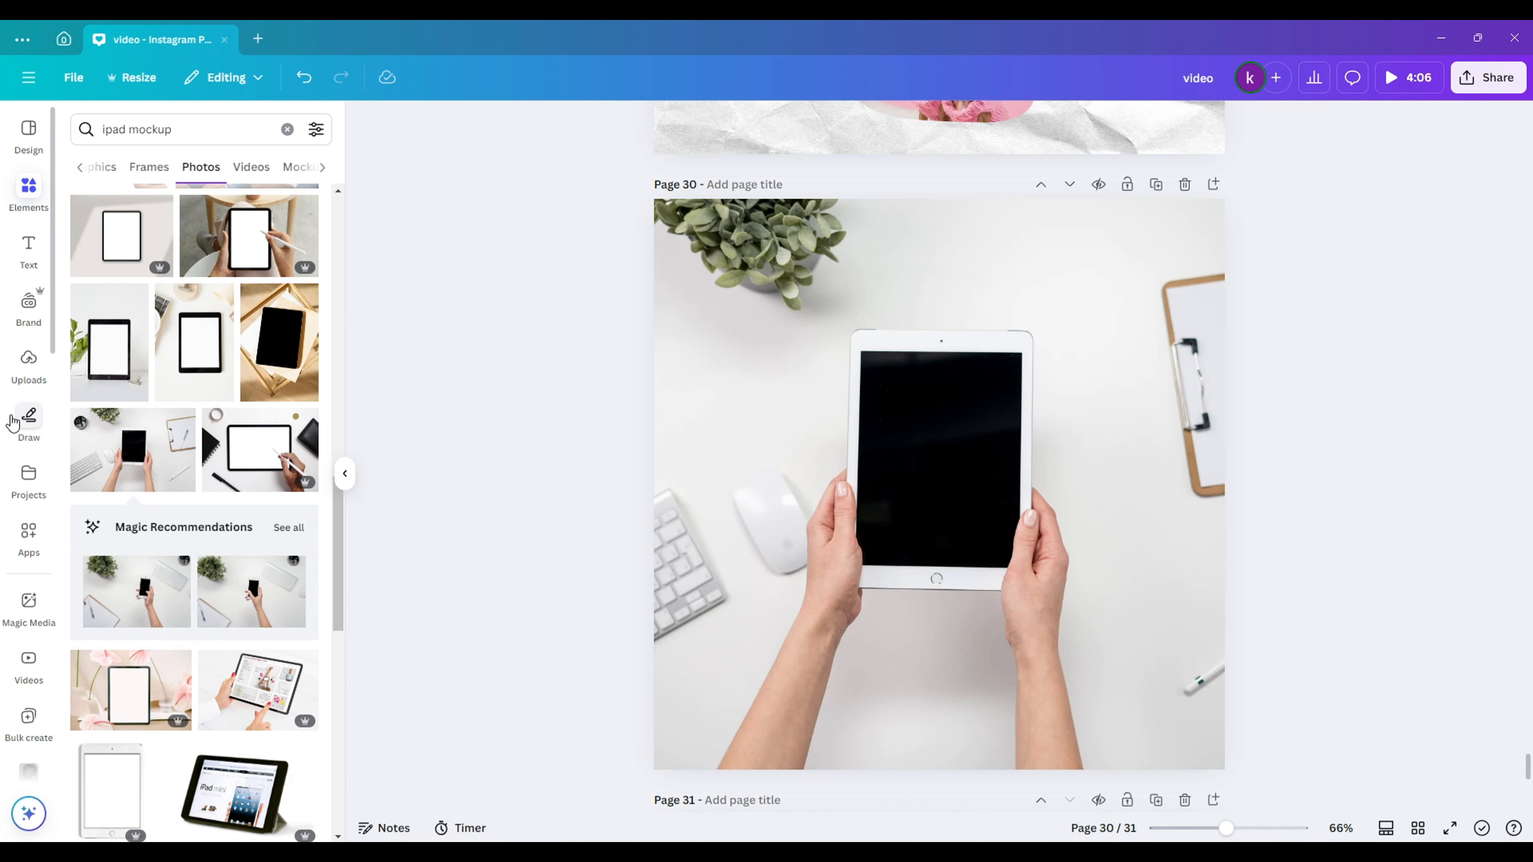
left_click(28, 477)
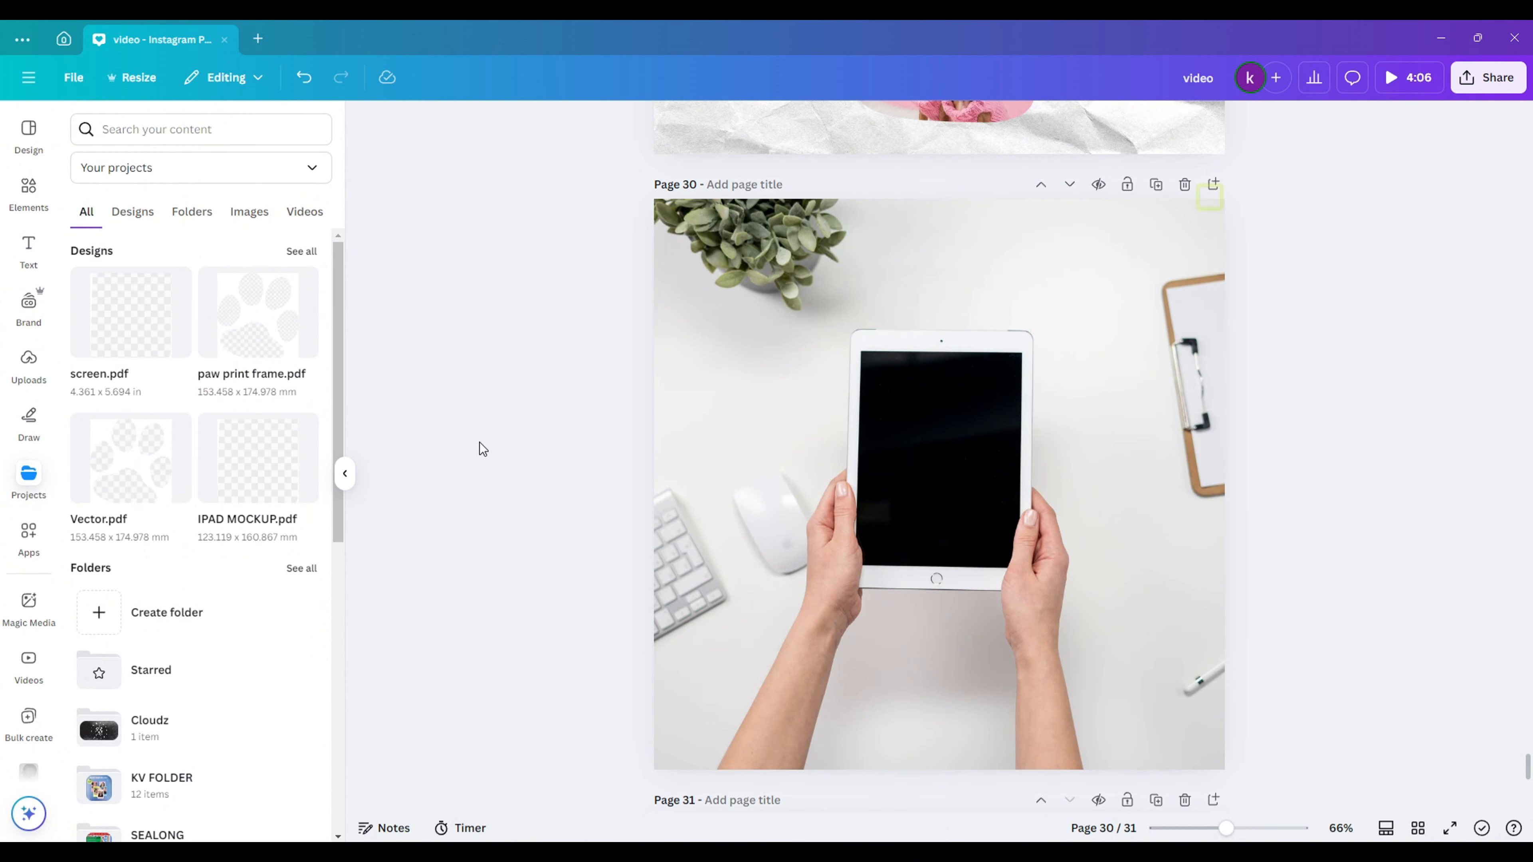
- Add a blank page after page 30 and place the screen.pdf shape on page 30
left_click(1215, 185)
scroll(1018, 650, "up", 5)
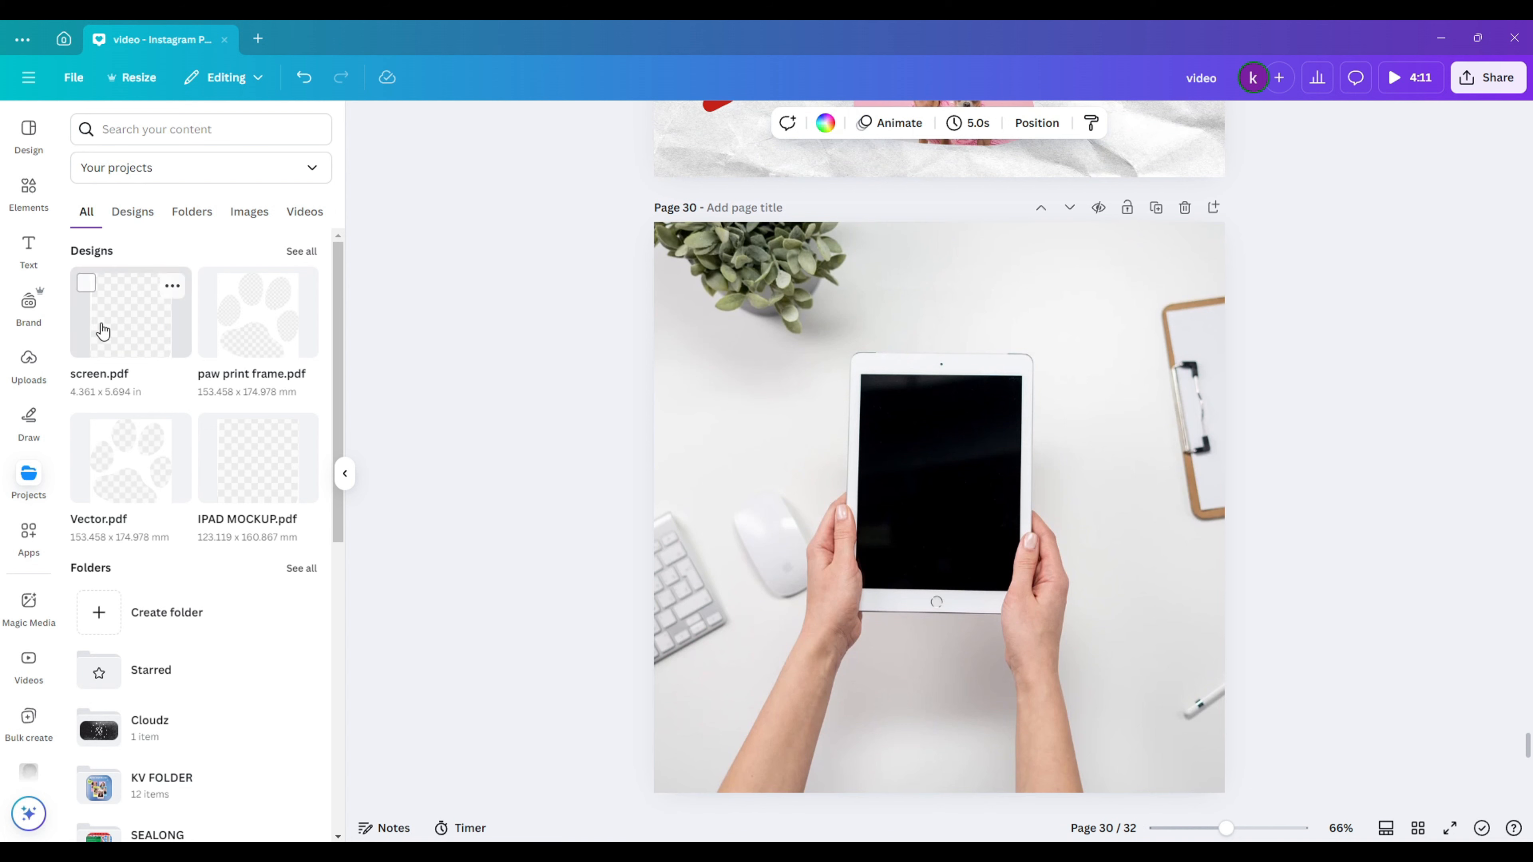
left_click_drag(103, 331, 1102, 530)
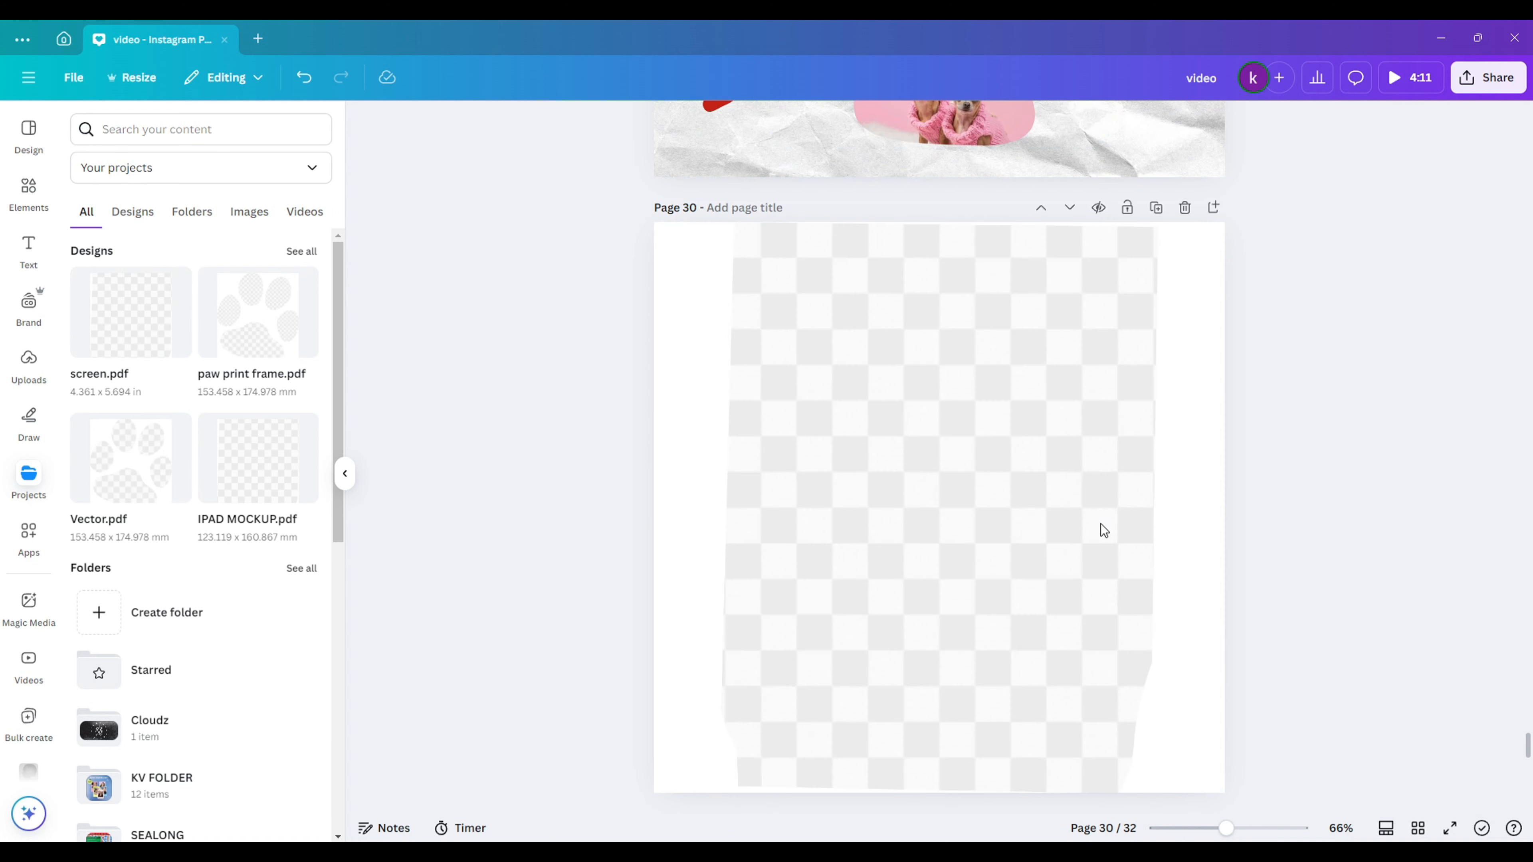
scroll(1101, 524, "down", 5)
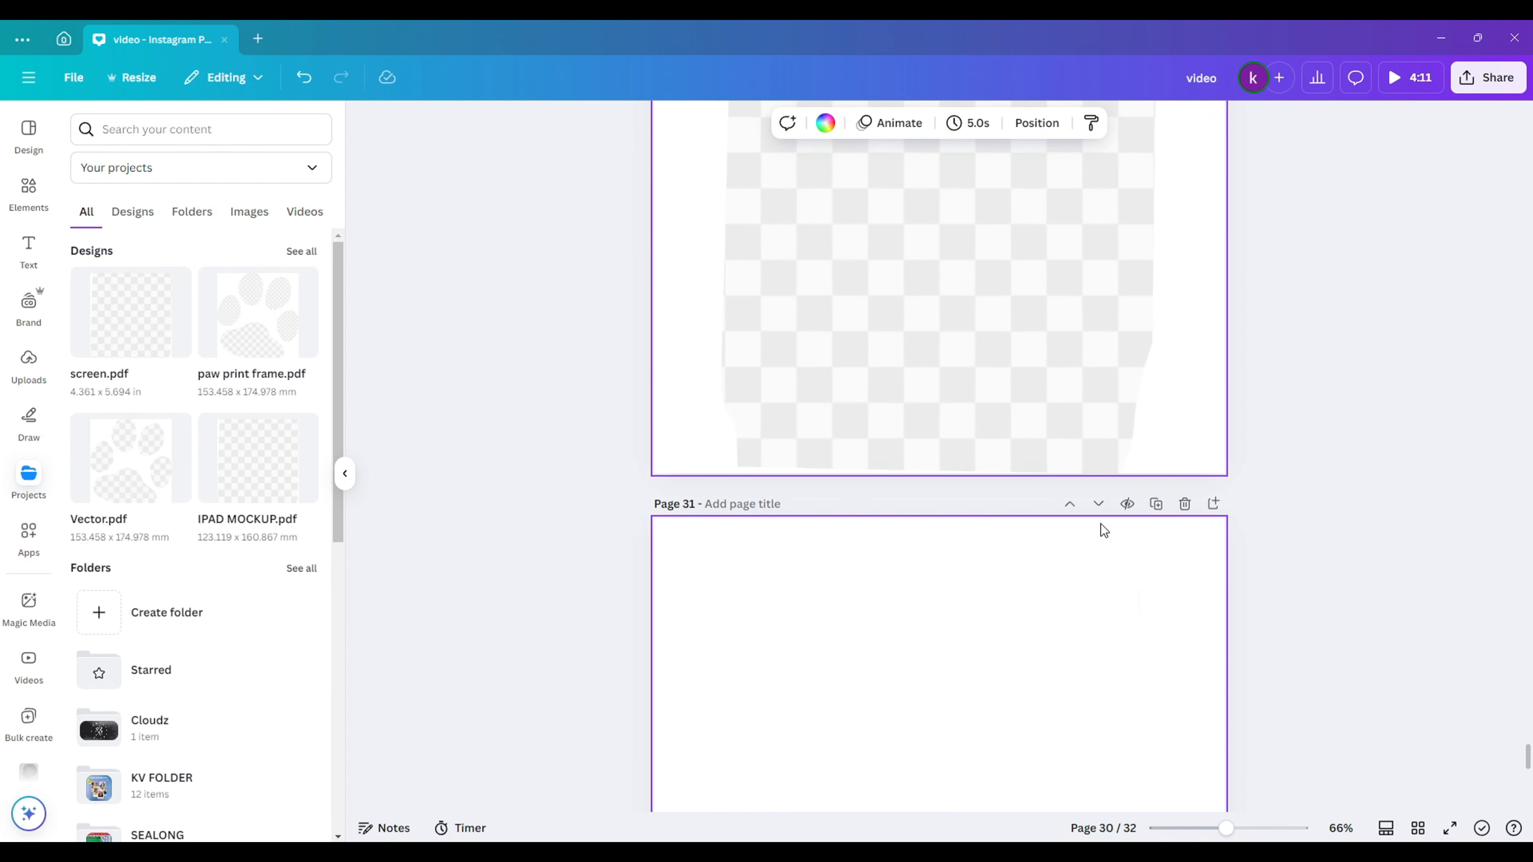
scroll(1101, 523, "up", 3)
- Copy the empty cloud-and-hills photo frame from page 31 onto page 30
left_click(1111, 503)
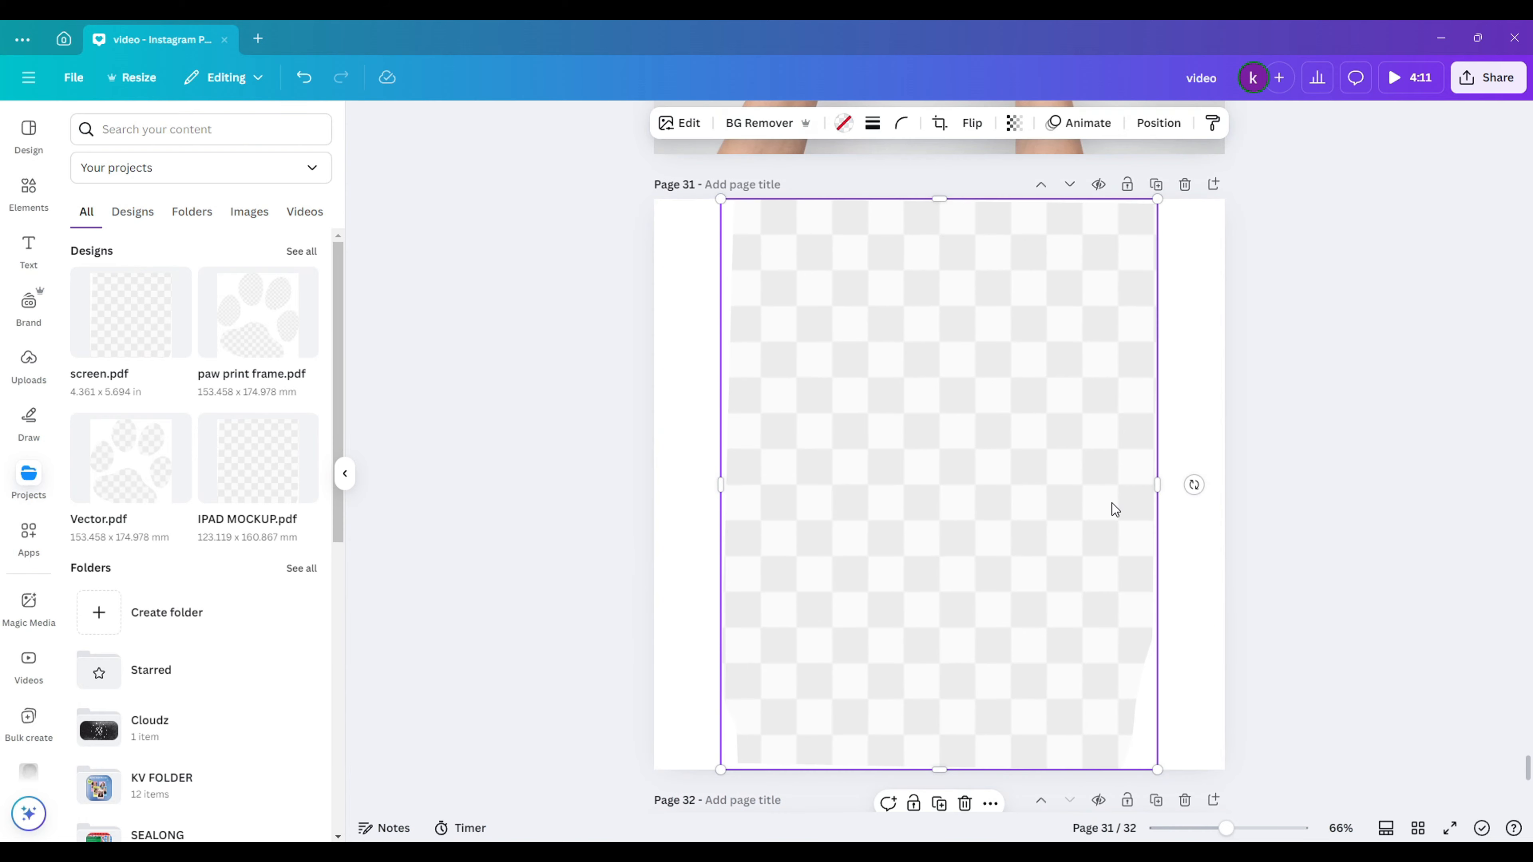
key("Delete")
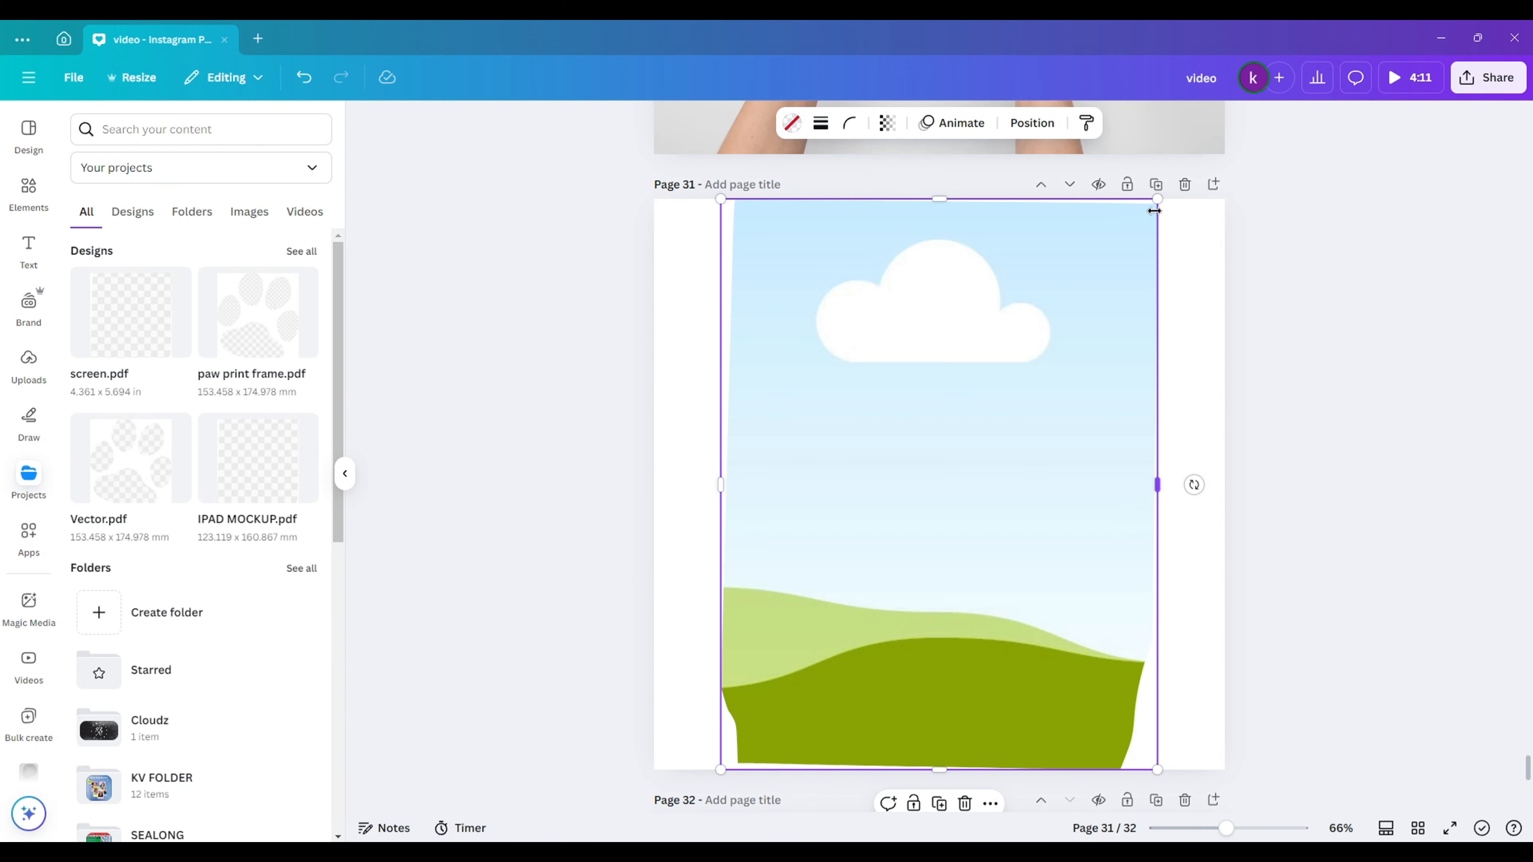
key("ctrl+z")
key("ctrl+z")
key("ctrl+z")
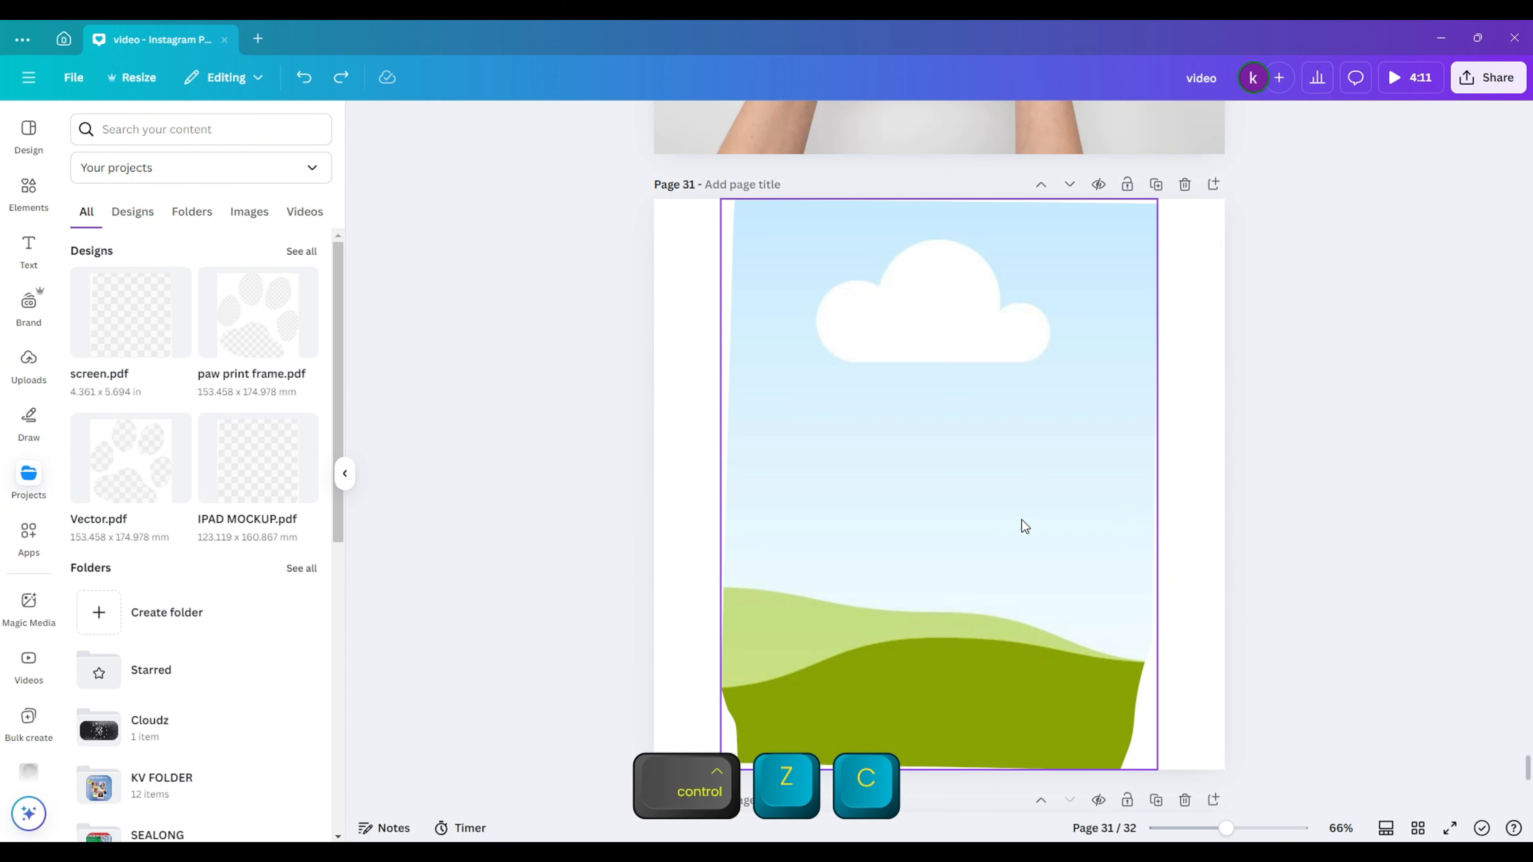
key("ctrl+v")
- Fit the frame exactly over the iPad screen and fill it with the PROCESS image
left_click_drag(1157, 216, 1018, 403)
scroll(1056, 460, "up", 3)
left_click_drag(885, 514, 879, 463)
left_click_drag(1063, 667, 1077, 682)
key("Right")
key("Right")
key("Right")
key("Up")
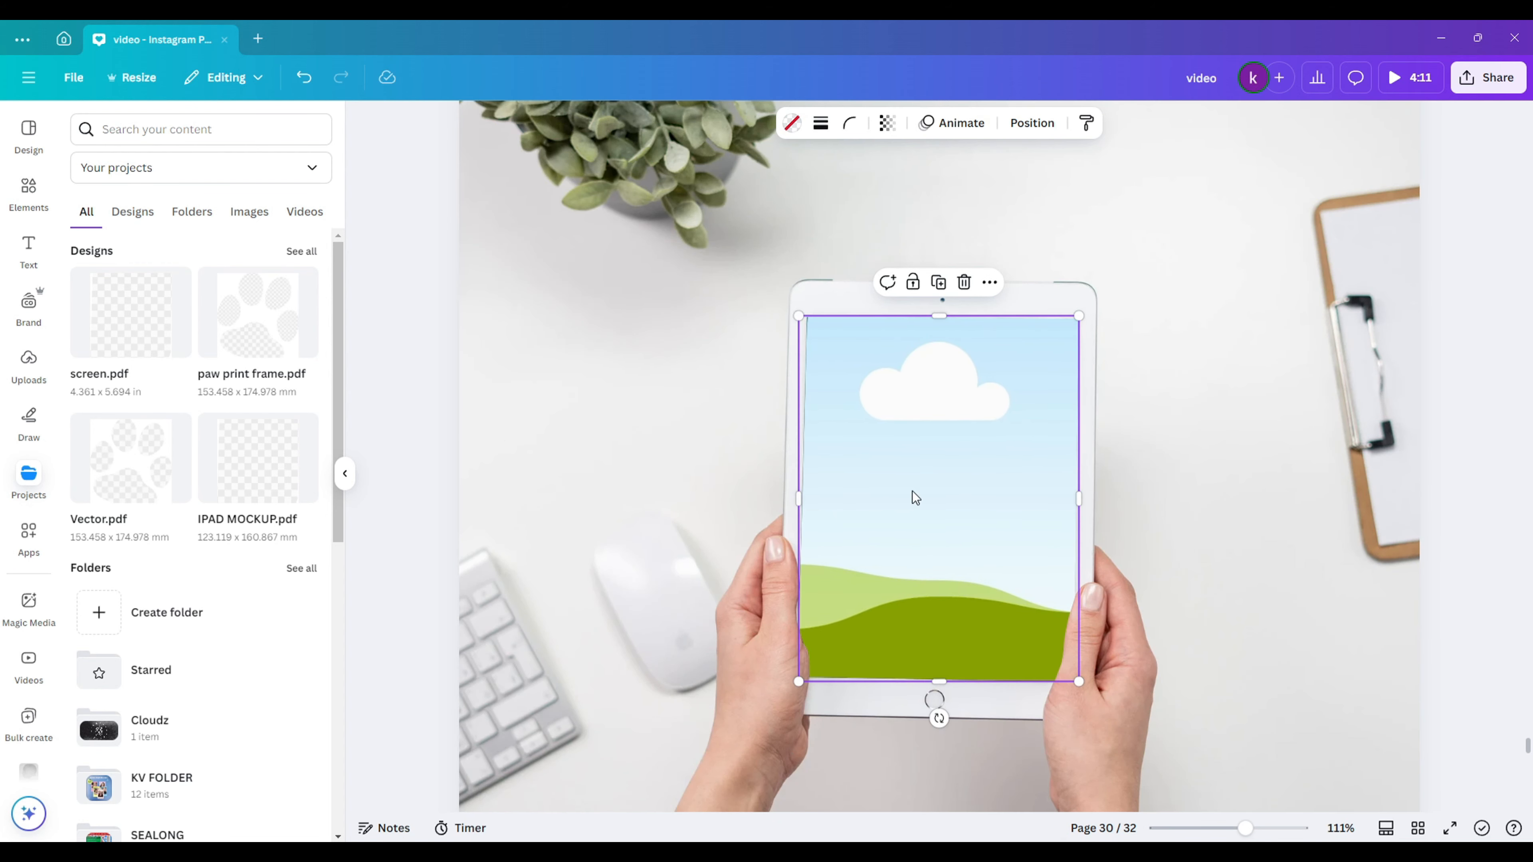
left_click_drag(799, 318, 801, 318)
left_click_drag(801, 318, 800, 318)
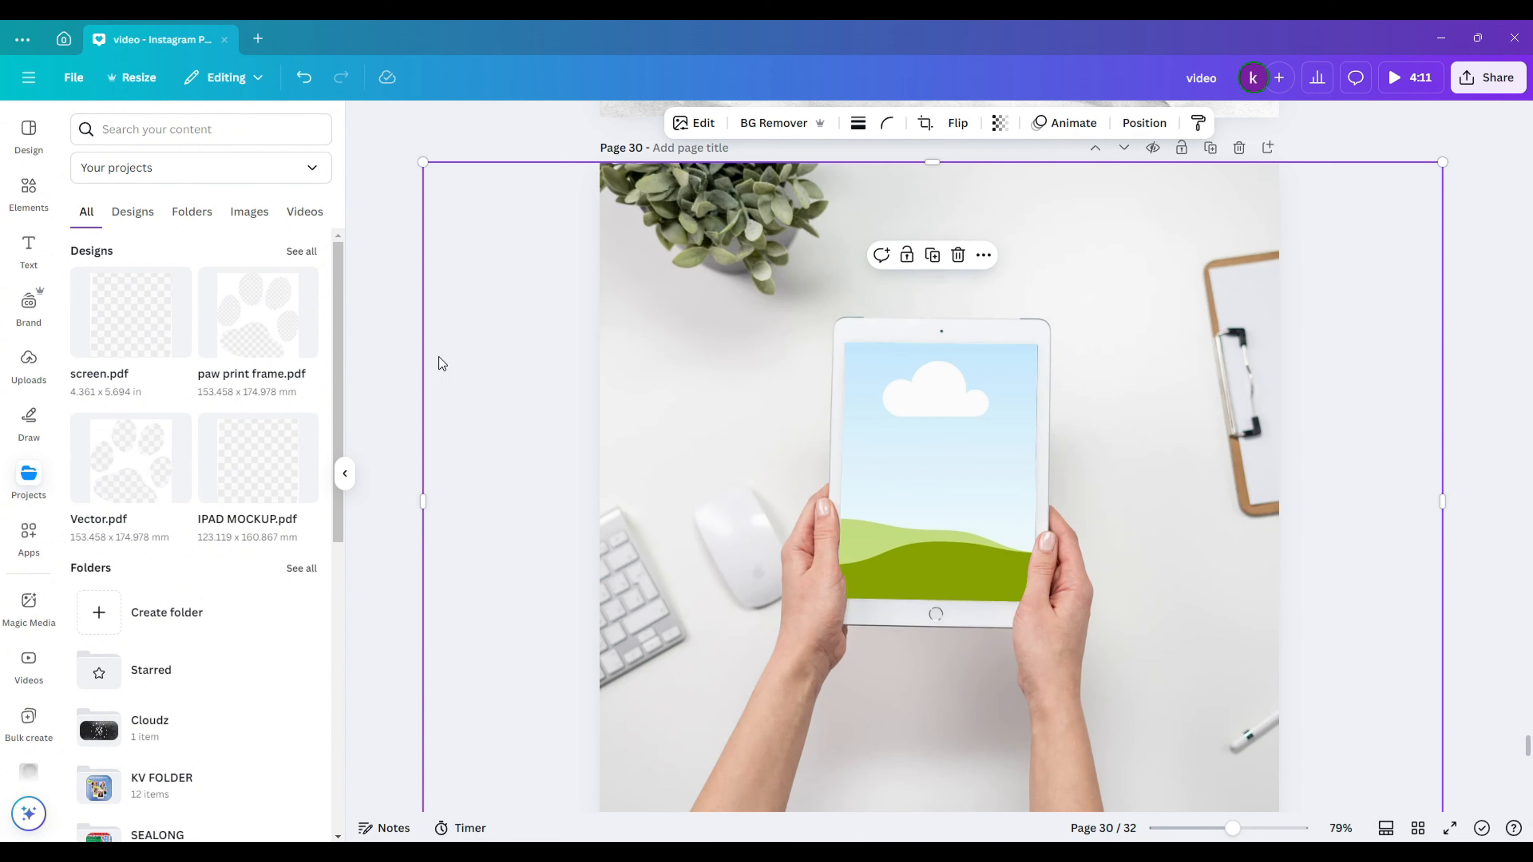
left_click(28, 362)
left_click_drag(199, 326, 916, 418)
- Crop the PROCESS image inside the screen frame, enlarging it and shifting it upward
scroll(1411, 635, "down", 2)
left_click(1400, 657)
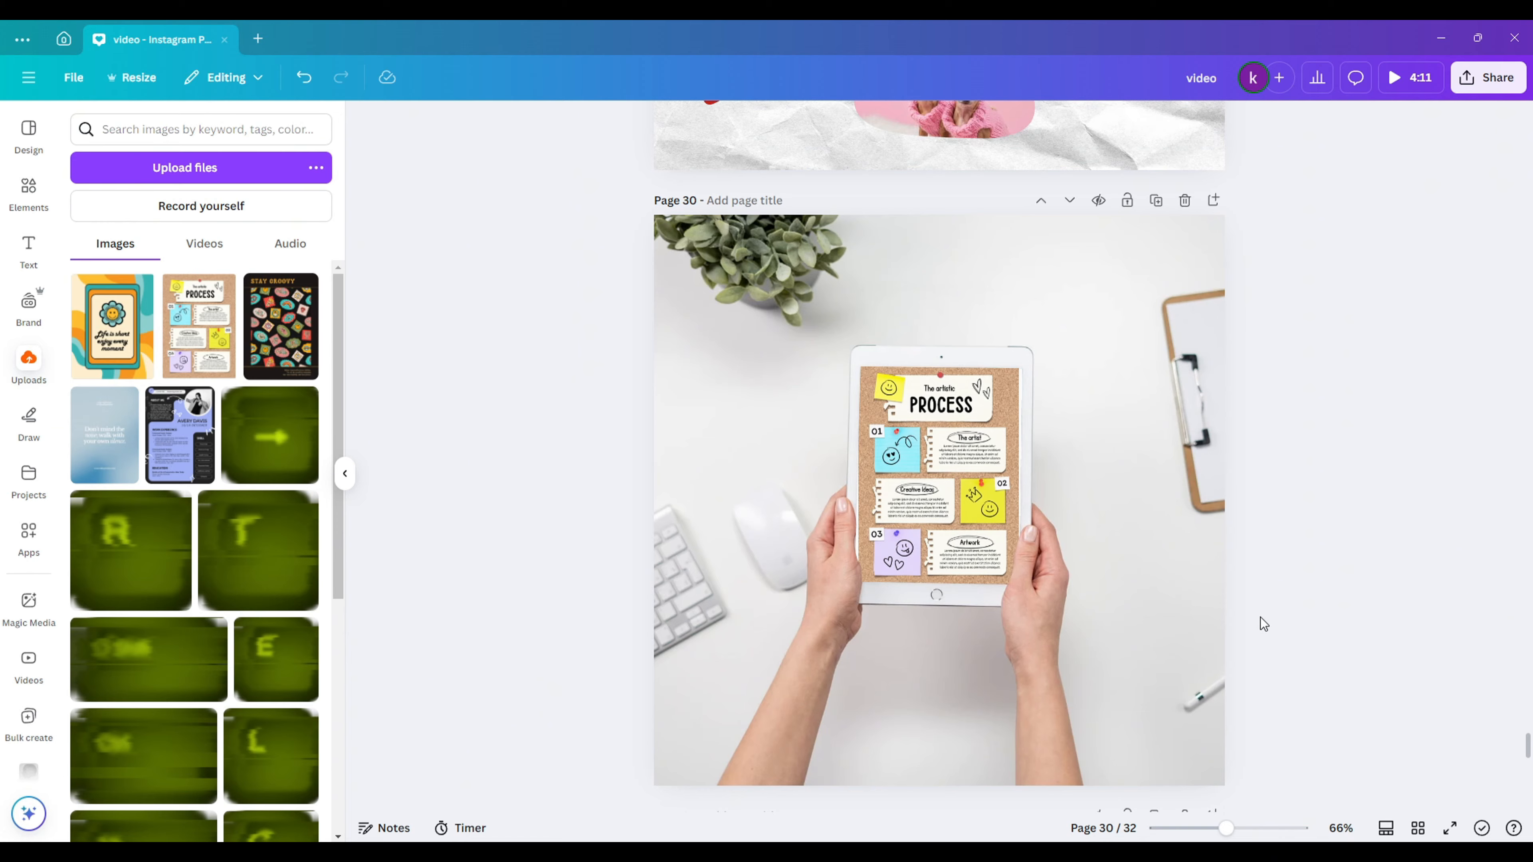
double_click(939, 477)
left_click_drag(857, 591, 755, 688)
left_click_drag(906, 543, 949, 540)
mouse_move(1067, 353)
left_mouse_down()
mouse_move(1118, 314)
mouse_move(1058, 366)
left_mouse_up()
left_click_drag(963, 628, 960, 527)
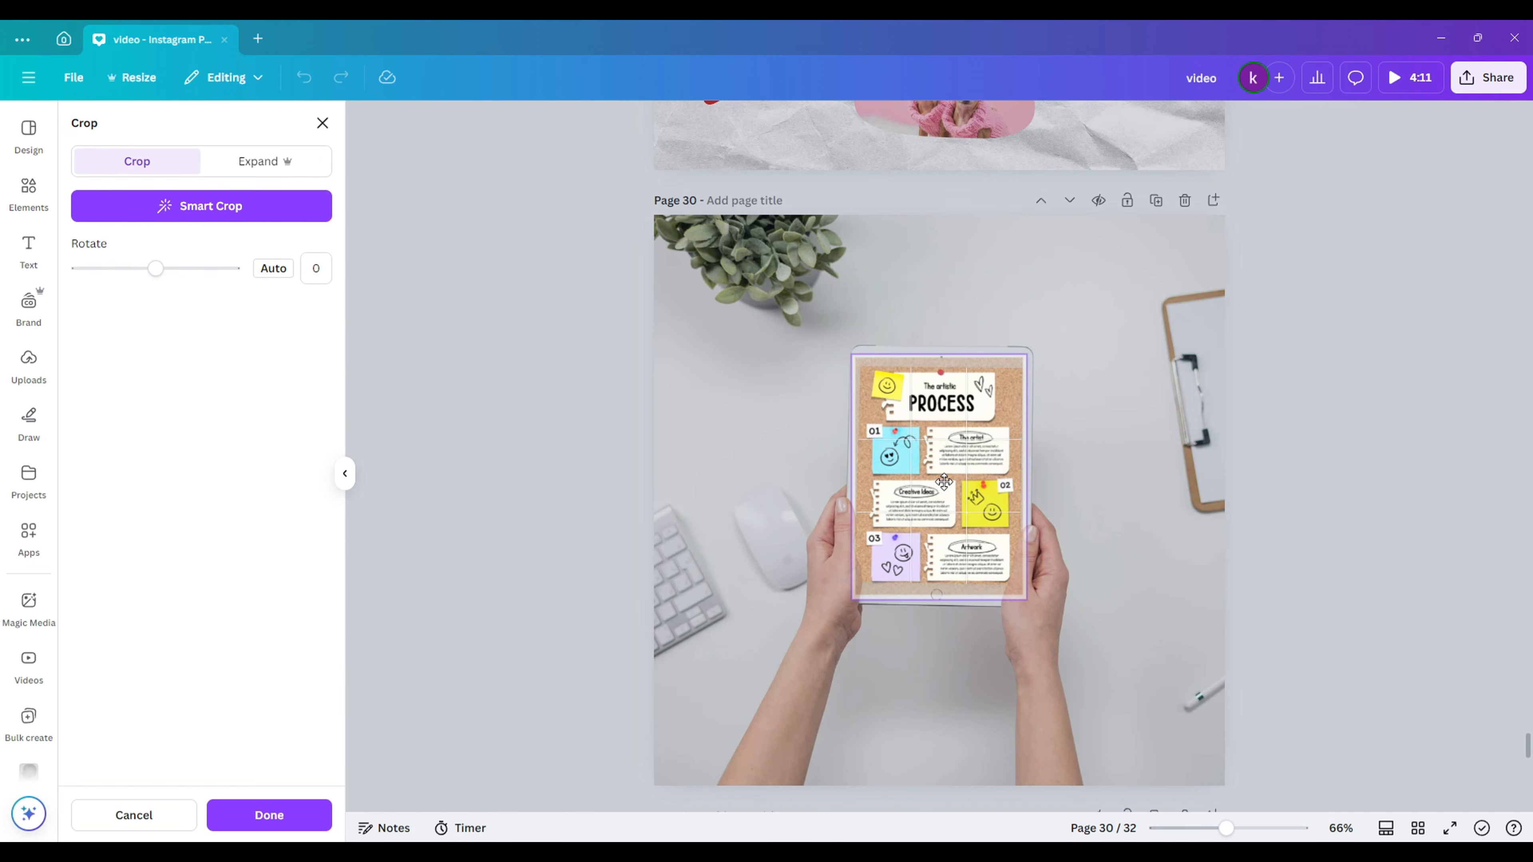
left_click(1154, 449)
- Try black, white, purple-blue gradient and solid blue fills on the tablet screen
left_click(1154, 448)
left_click(923, 429)
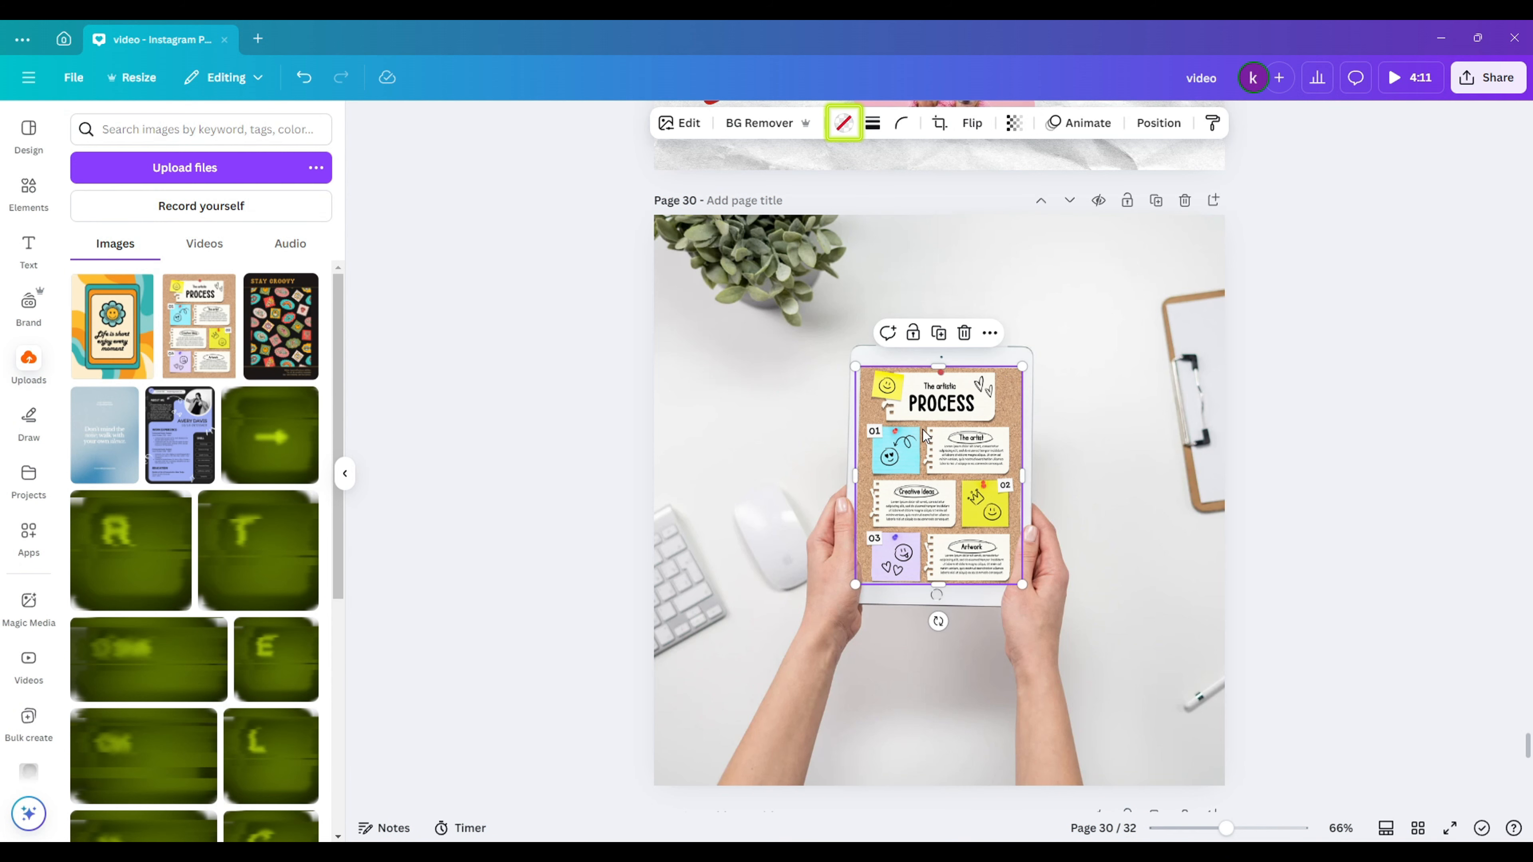
left_click(843, 123)
left_click(173, 243)
left_click(258, 708)
left_click(88, 750)
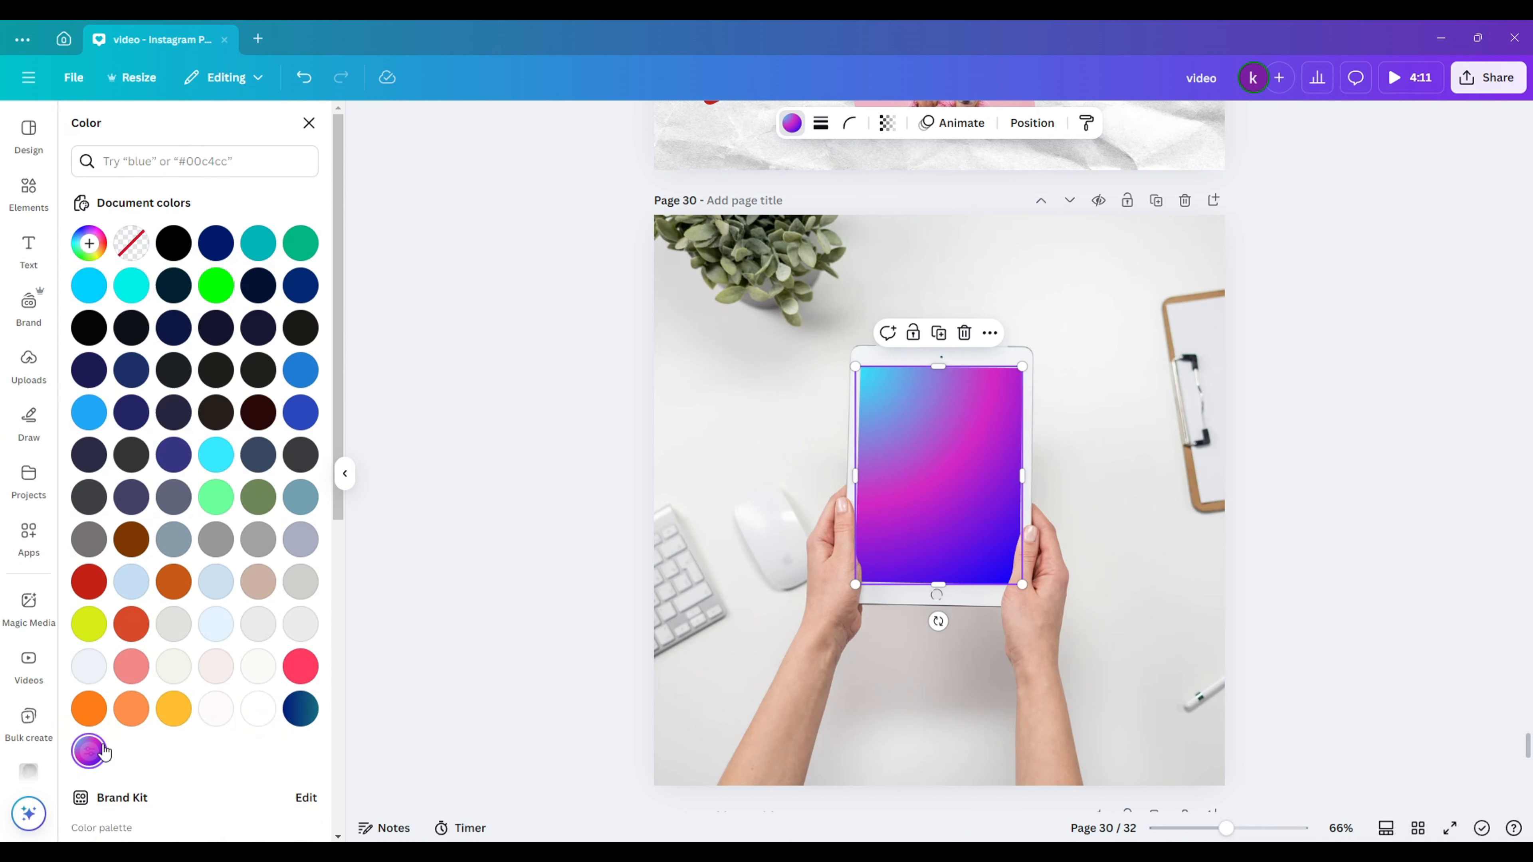
left_click(85, 422)
- Try the iridescent, leaves and beach wallpaper photos in the screen frame
left_click(35, 203)
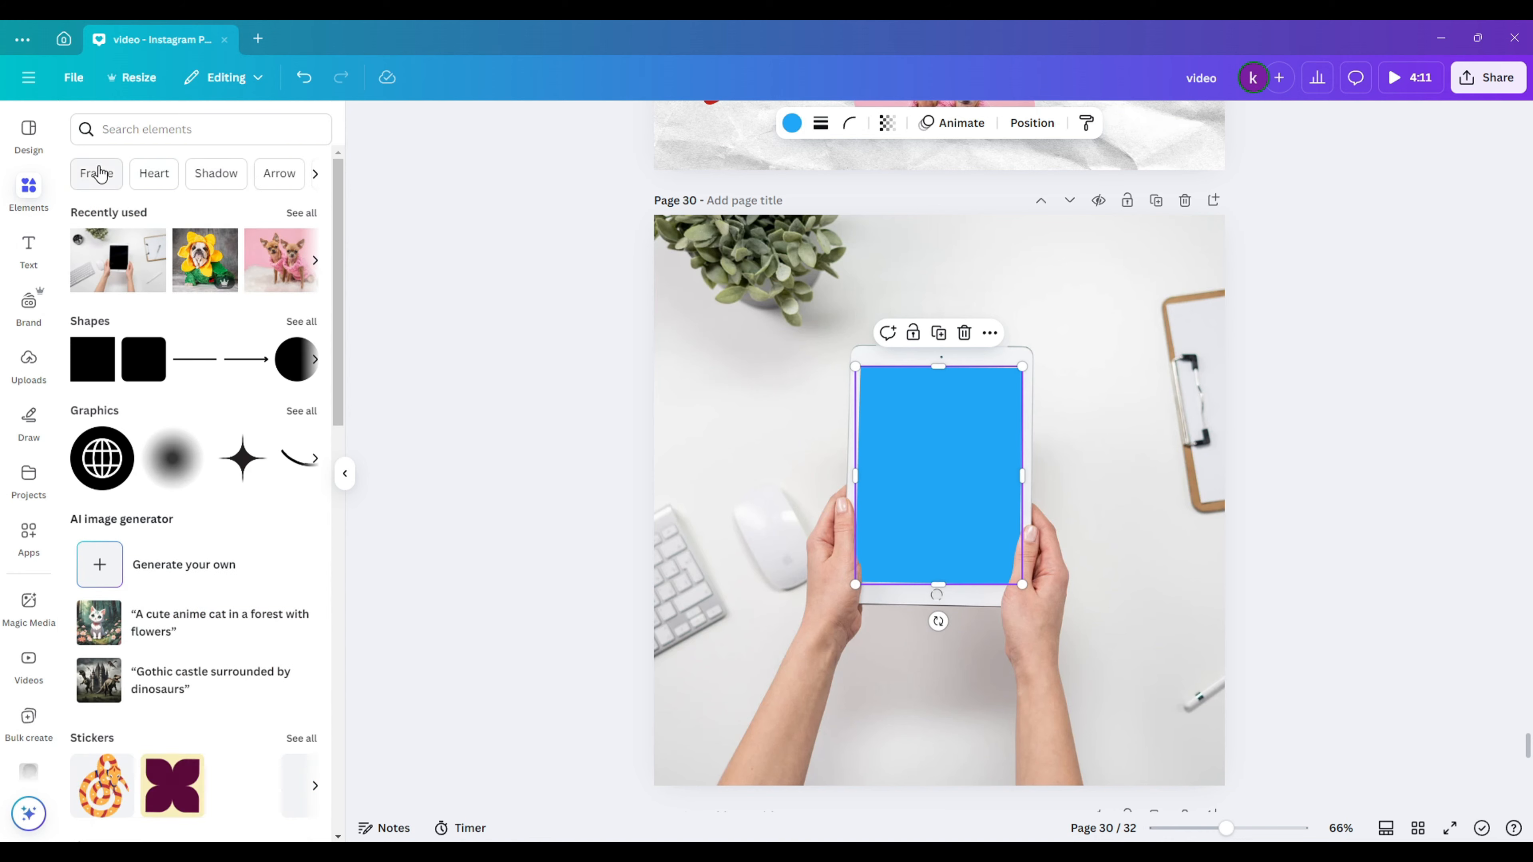
left_click(192, 172)
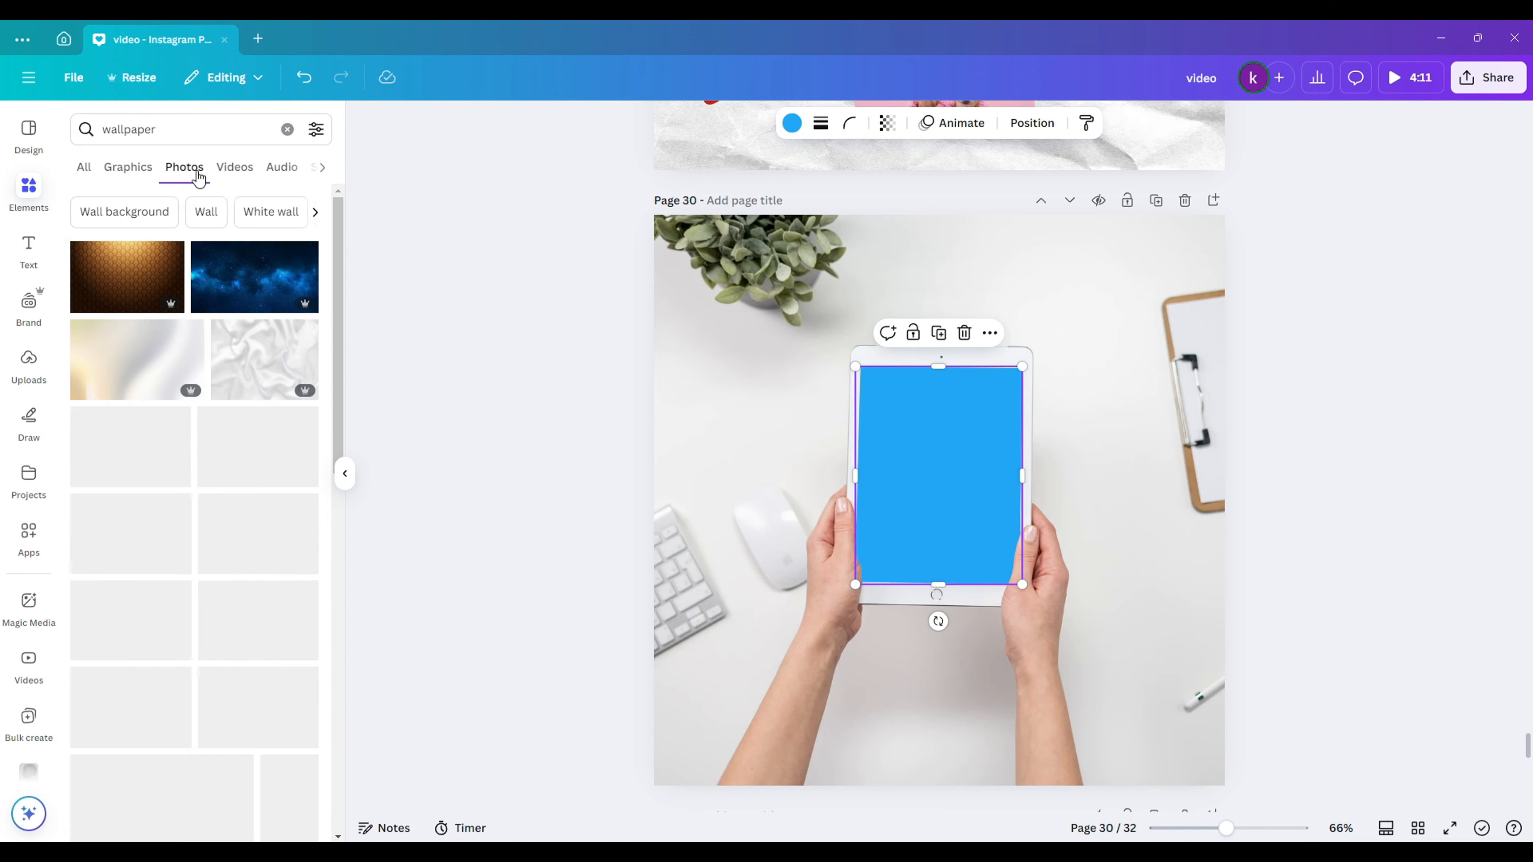
left_click_drag(269, 446, 960, 480)
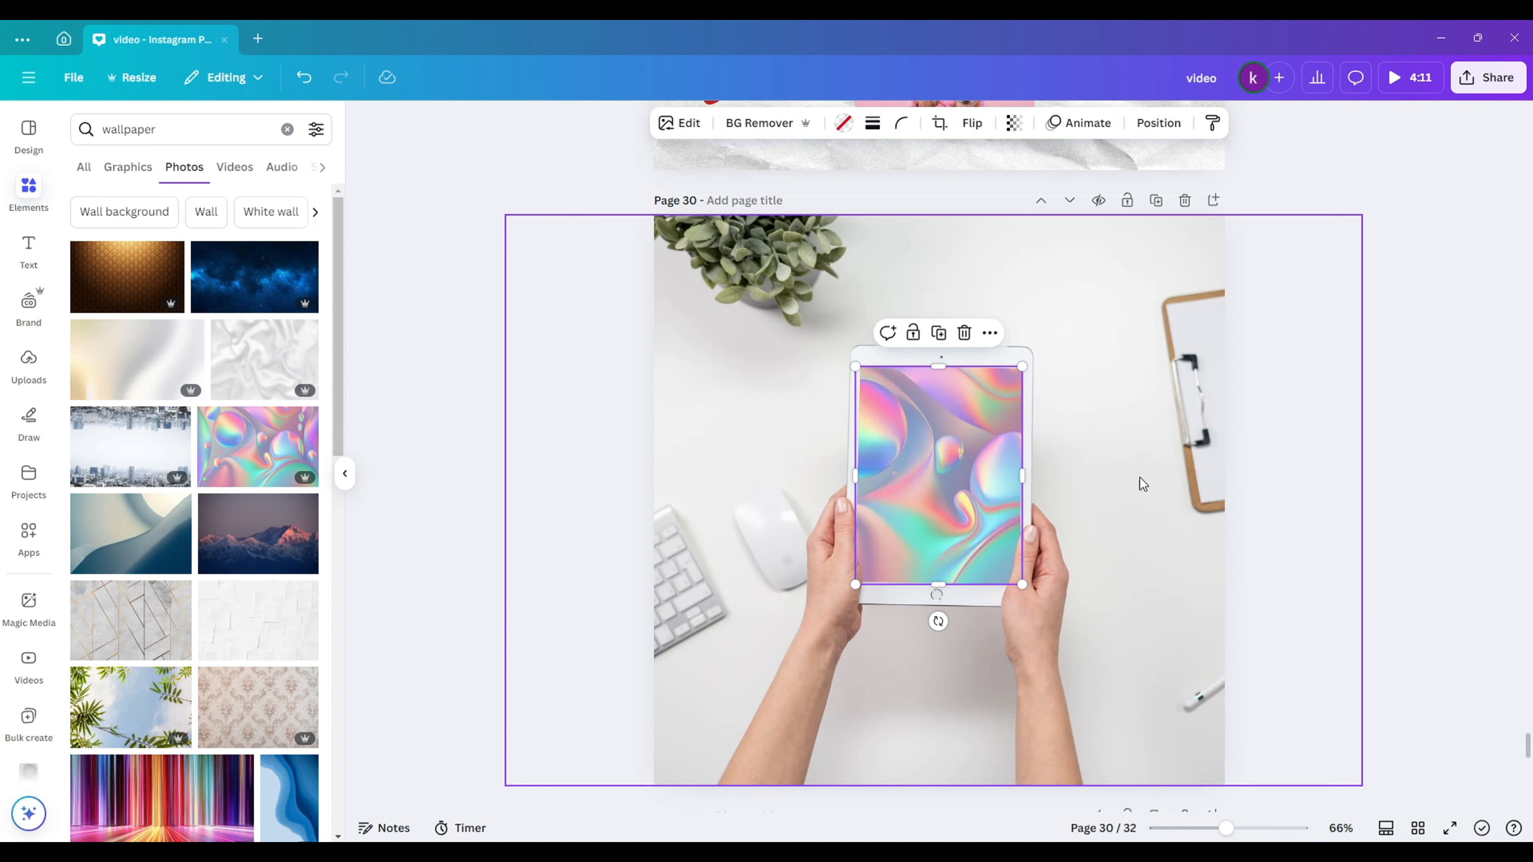
left_click(1333, 483)
left_click_drag(148, 722, 939, 483)
left_click(1333, 483)
scroll(182, 604, "down", 4)
left_click_drag(133, 667, 925, 501)
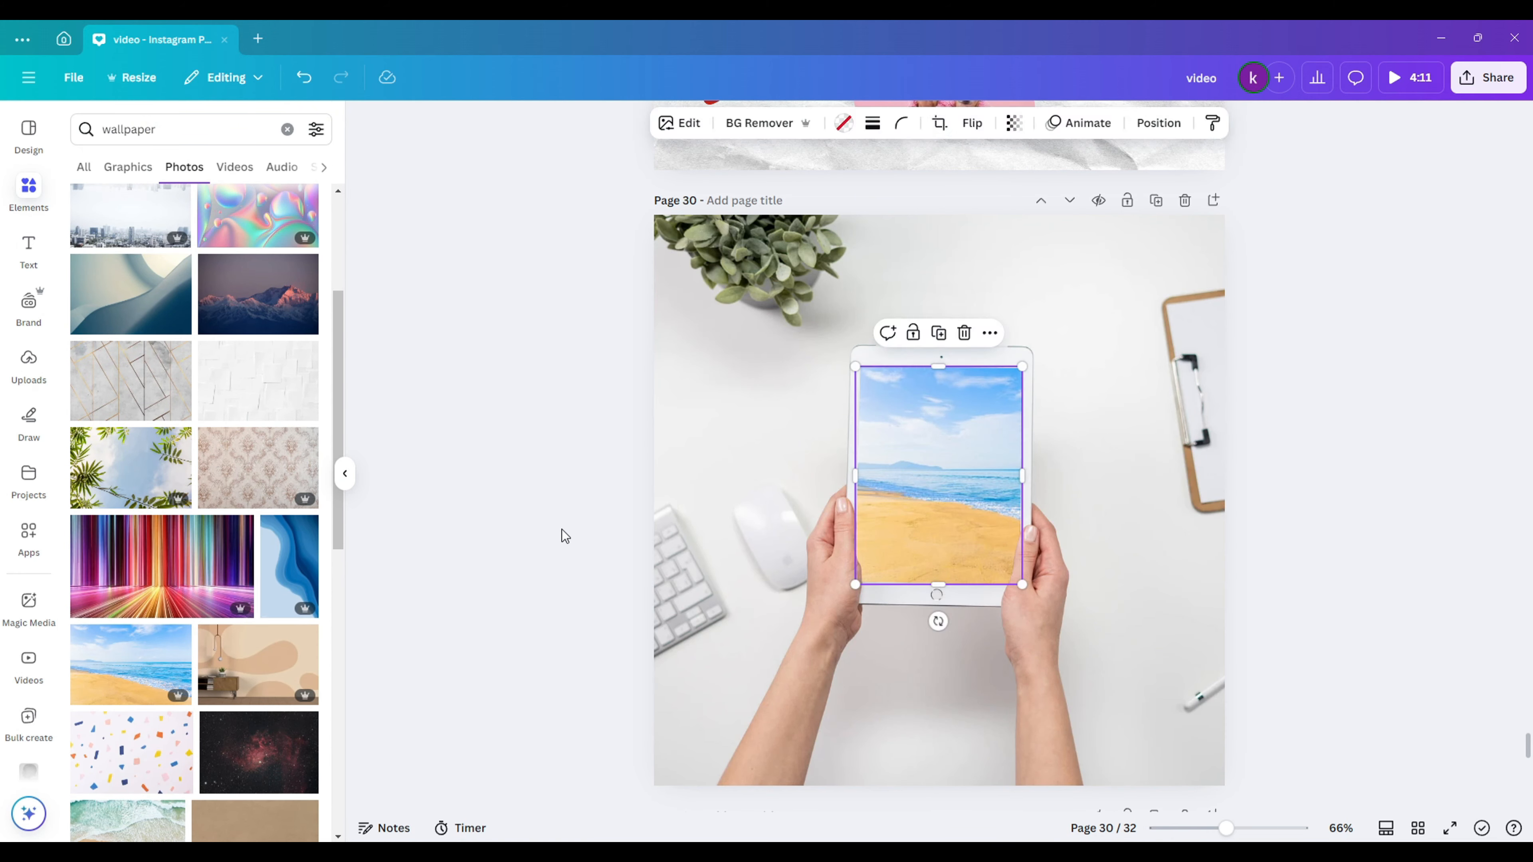
- Add white text on the screen, first 'Beach', then changed to '11:11'
left_click(562, 529)
type("tBeach")
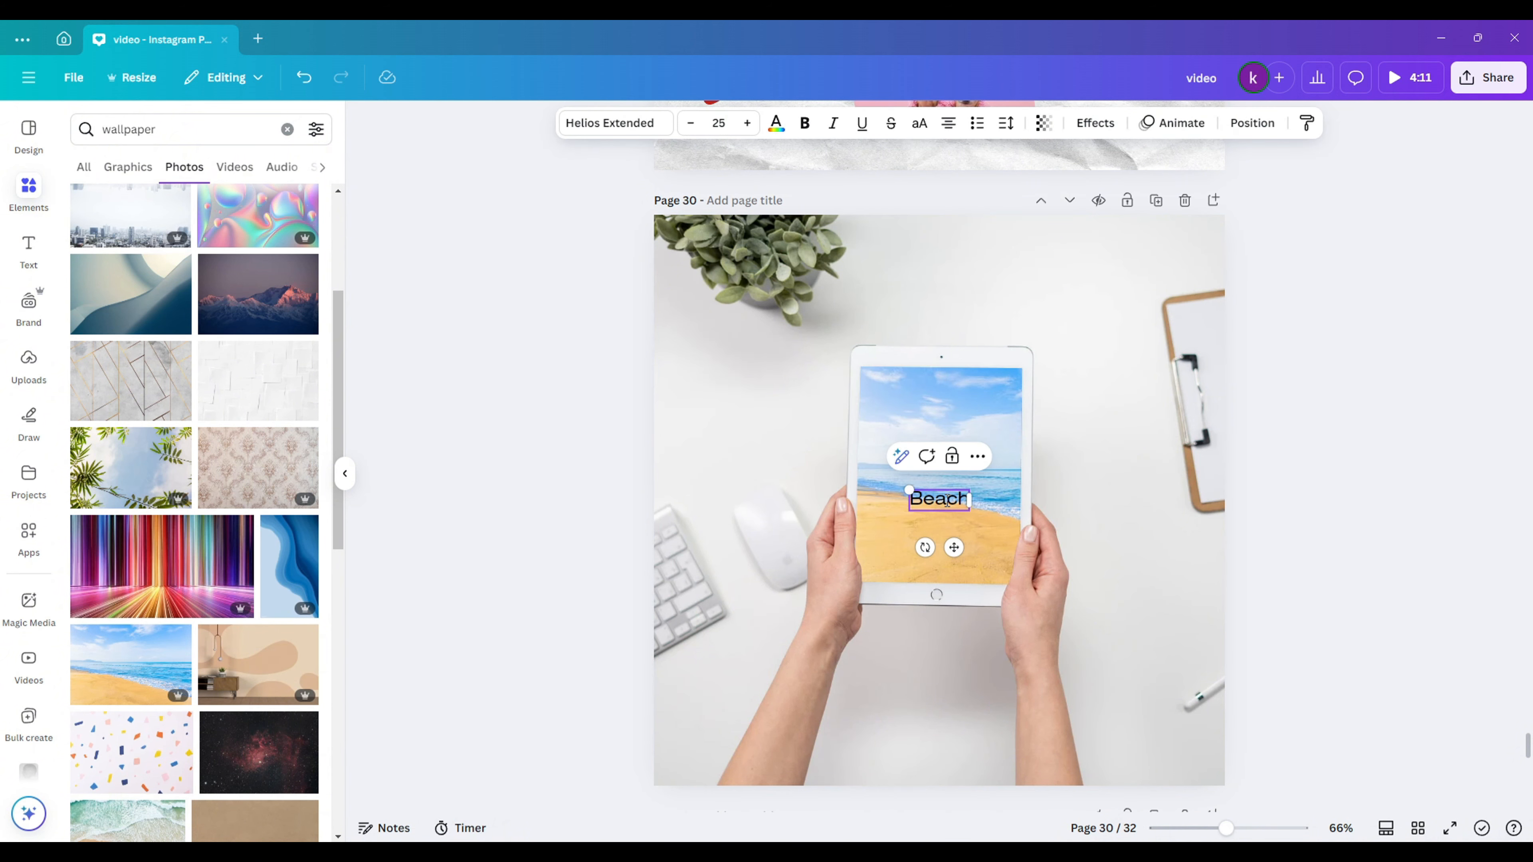
left_click_drag(954, 548, 957, 449)
left_click(779, 124)
left_click(216, 709)
left_click(635, 609)
left_click(1401, 424)
double_click(940, 567)
key("ctrl+a")
type("11:11")
left_click(549, 397)
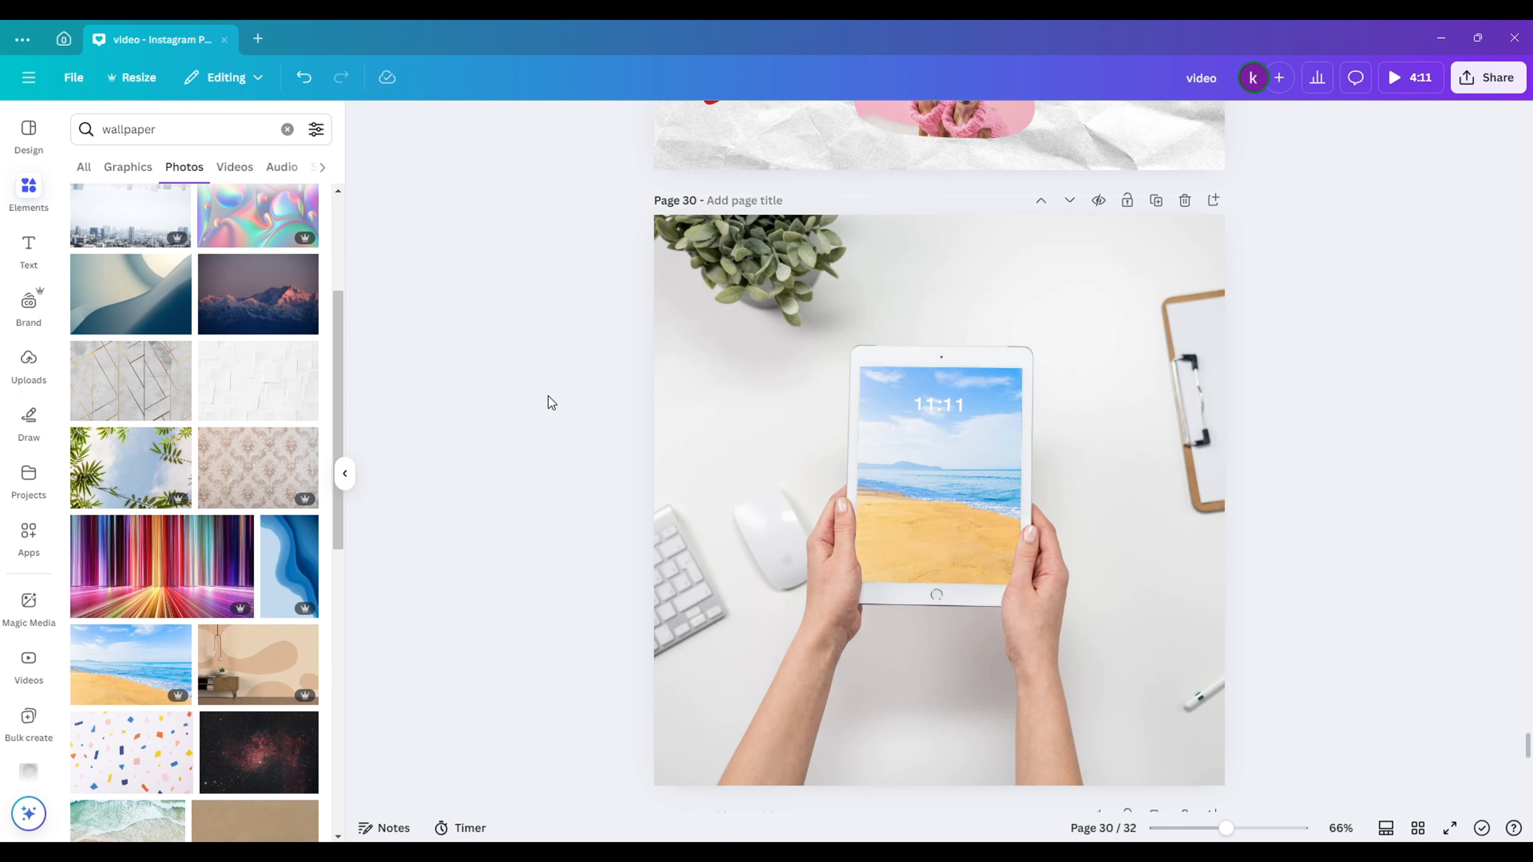
- Replace the screen photo with the black-and-white stacked vintage TVs and radios photo
left_click_drag(553, 394, 1050, 569)
left_click(528, 279)
left_click_drag(528, 279, 995, 569)
left_click(1367, 417)
scroll(199, 483, "down", 5)
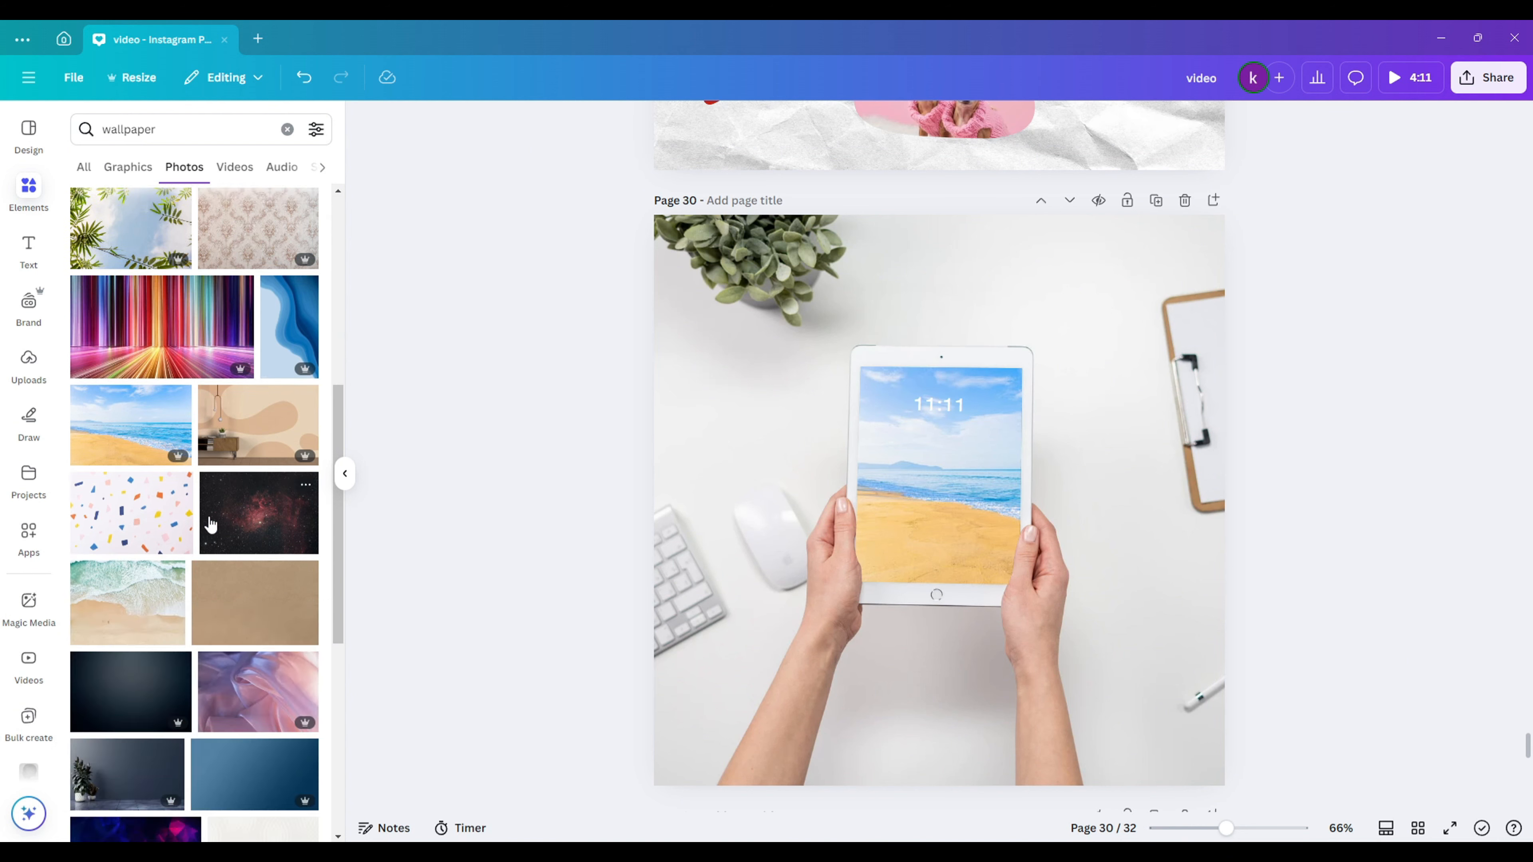
left_click_drag(260, 531, 941, 476)
scroll(214, 459, "down", 5)
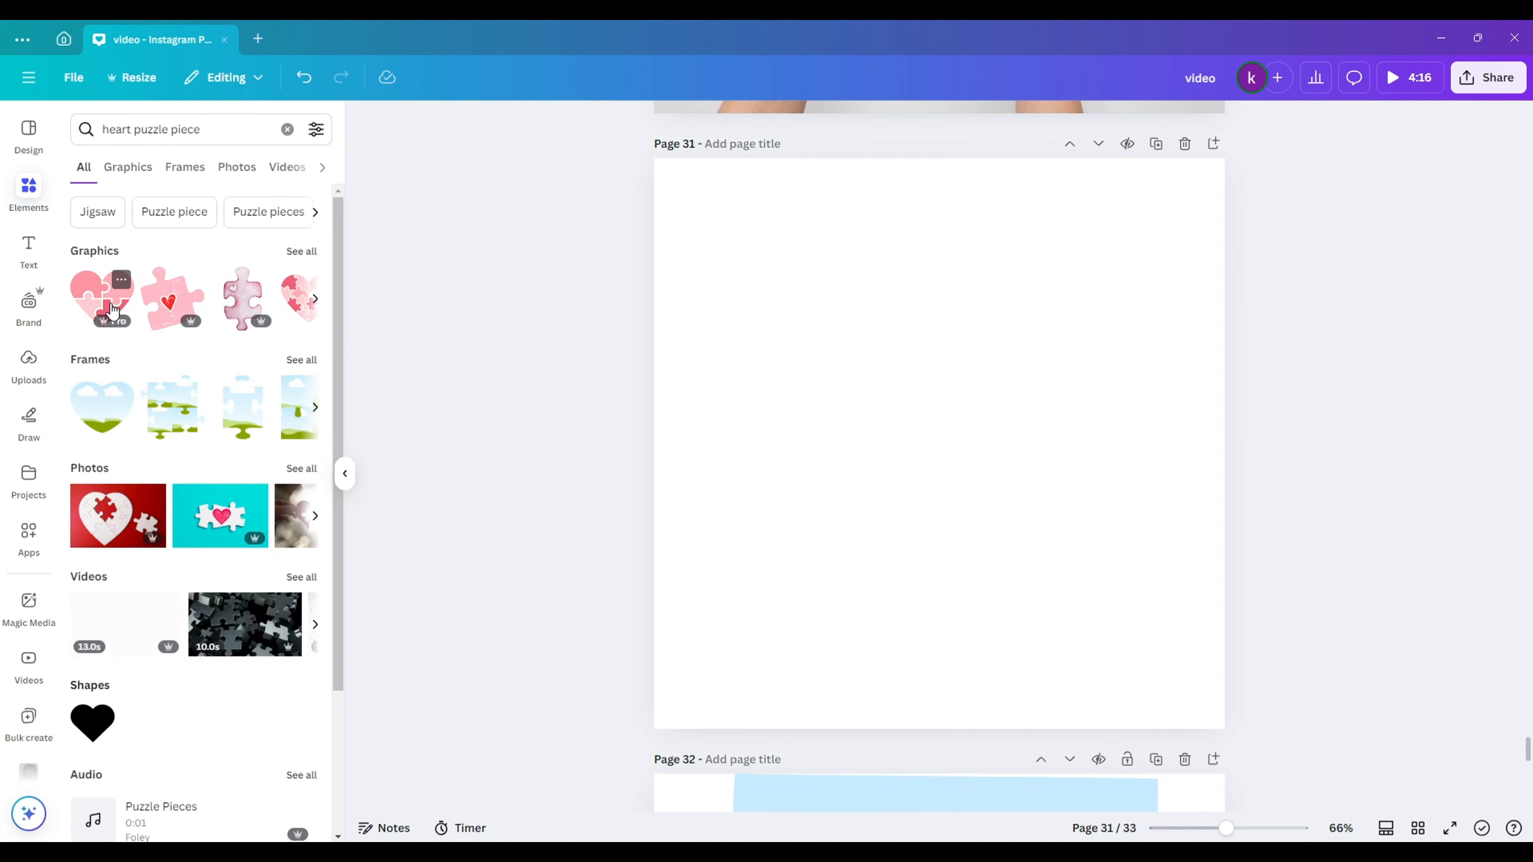
- Add a heart puzzle graphic to page 31, enlarge it, and recolour its top-left piece dark brown
left_click(113, 309)
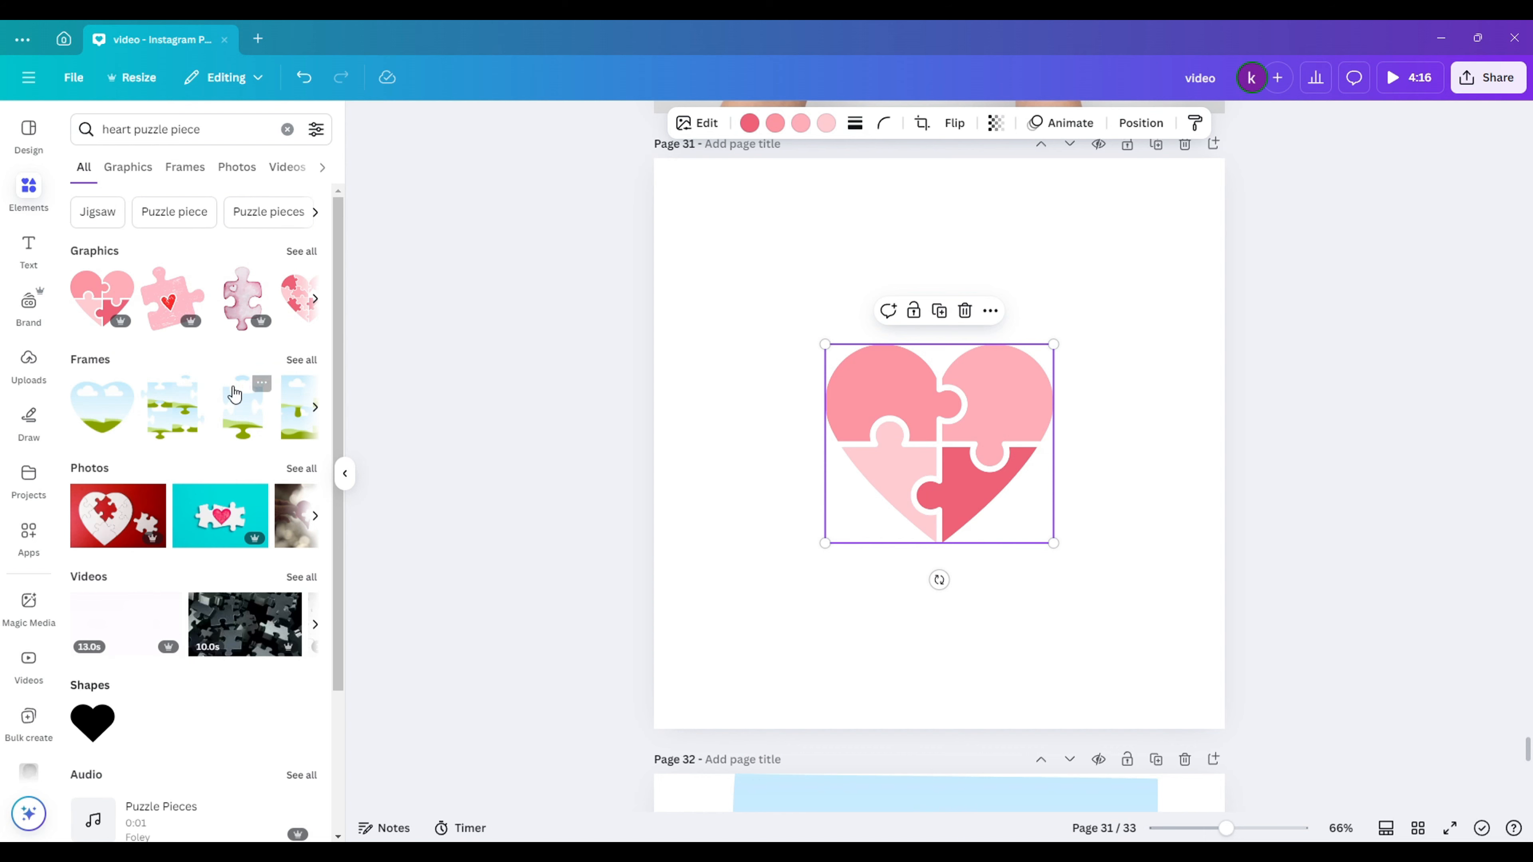
left_click(301, 360)
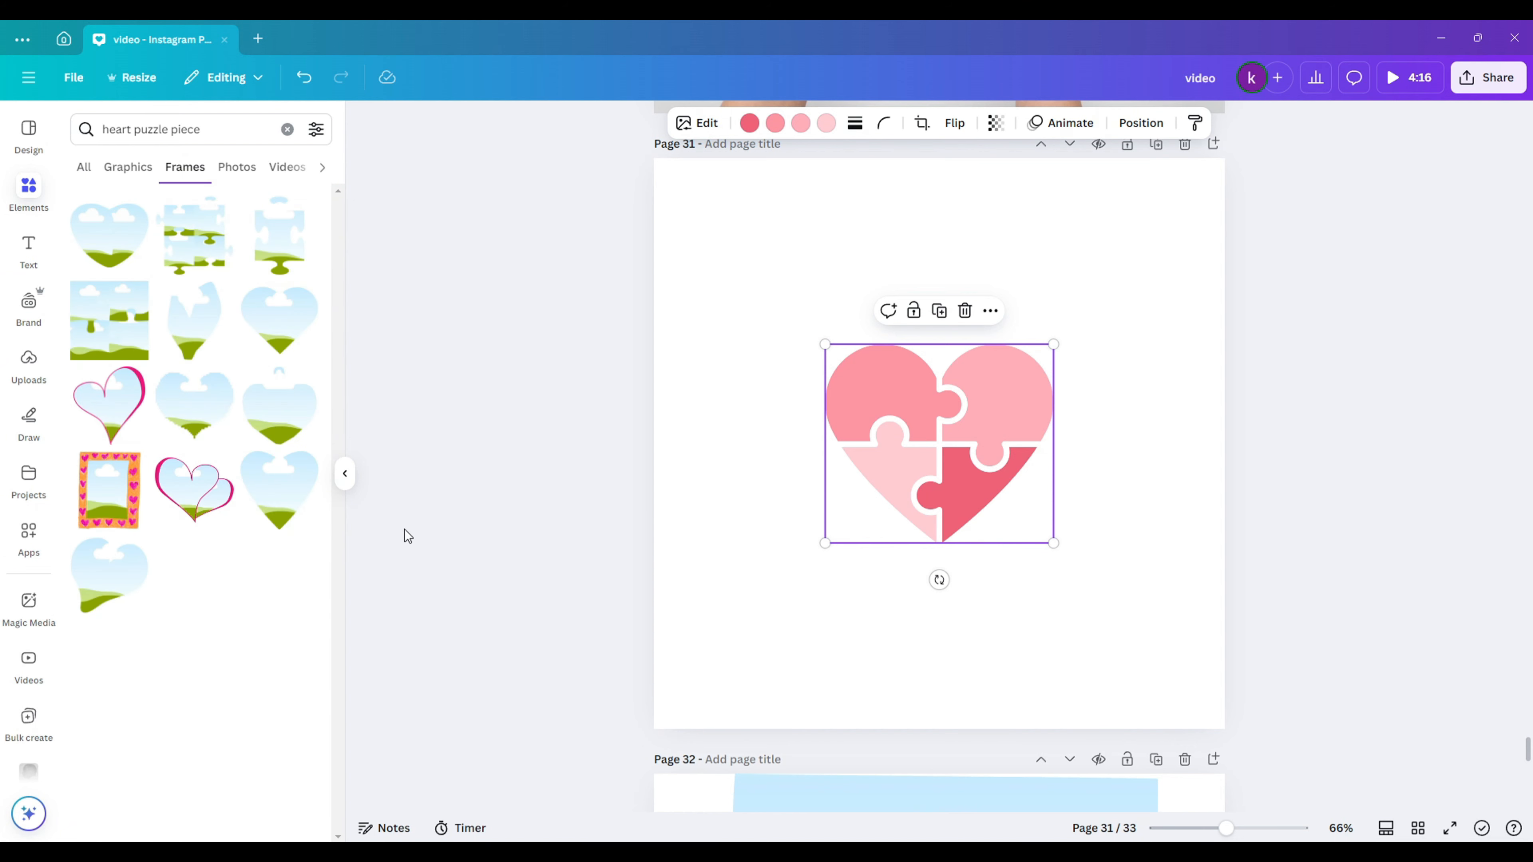
left_click_drag(1052, 542, 1095, 580)
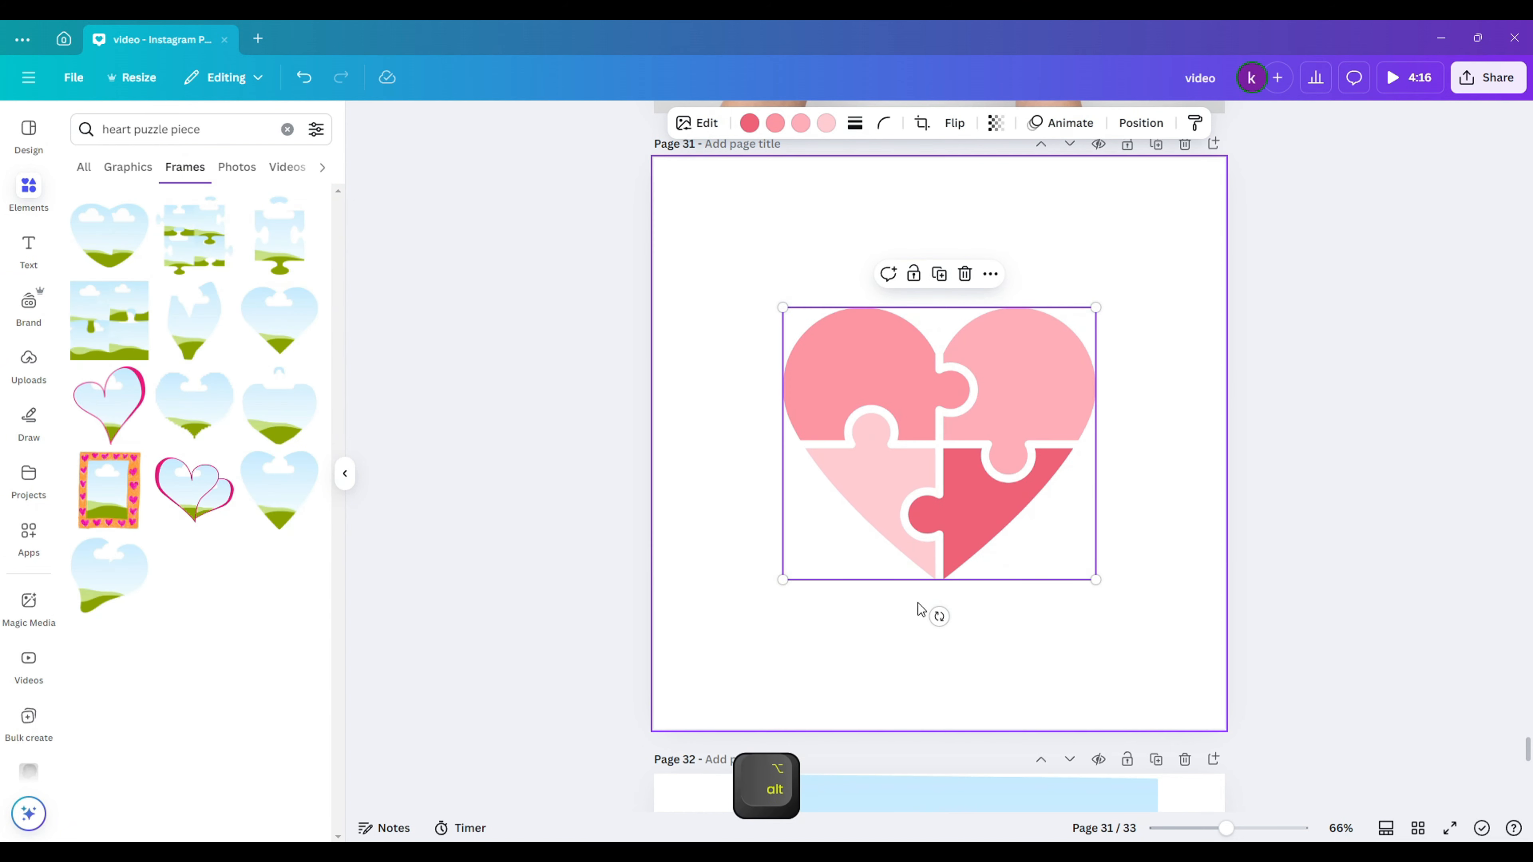
left_click(800, 127)
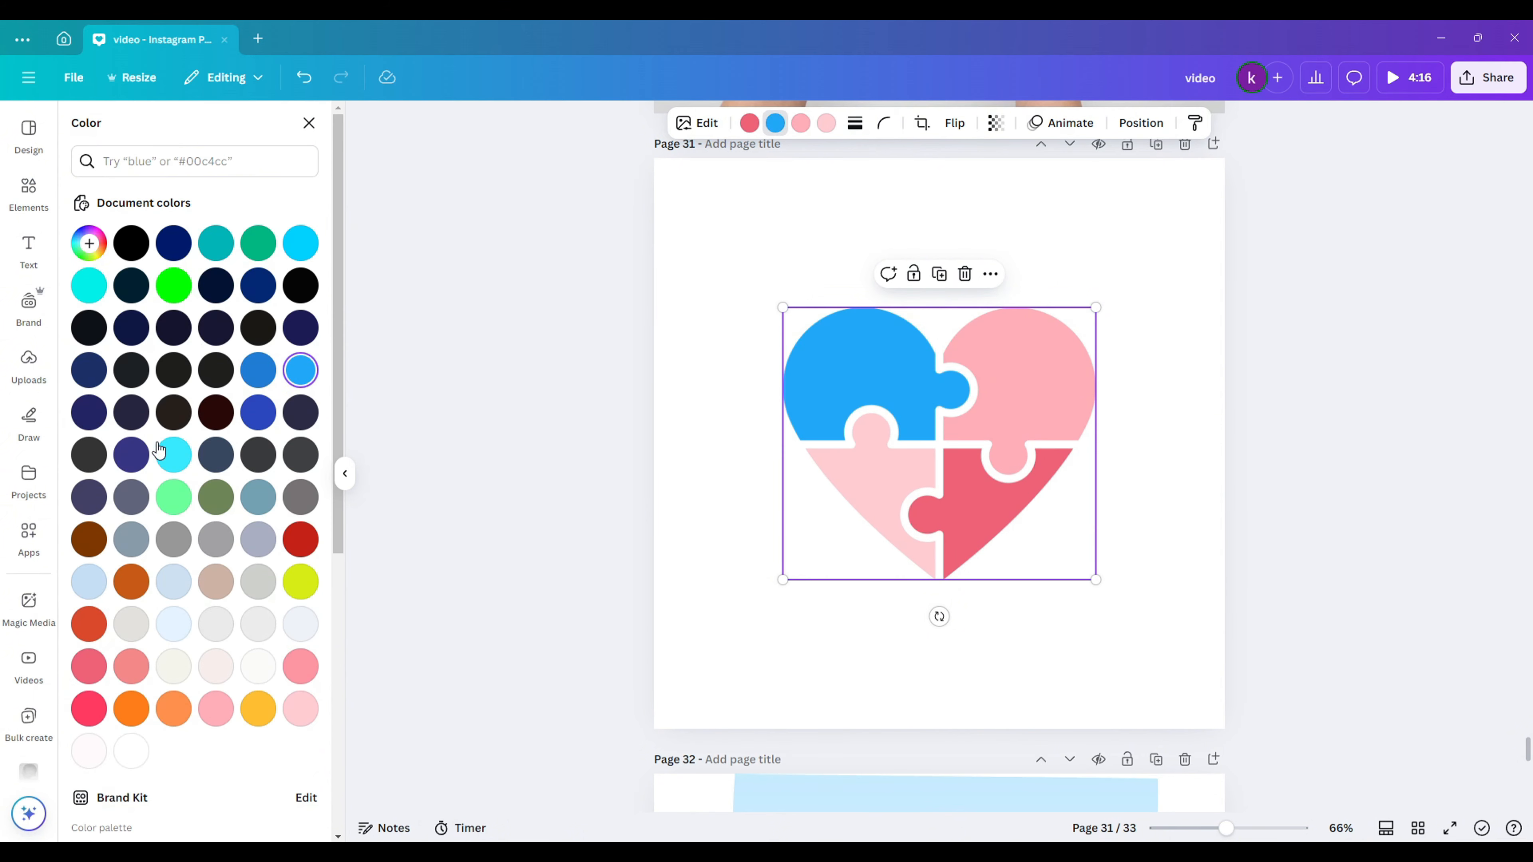
left_click(174, 412)
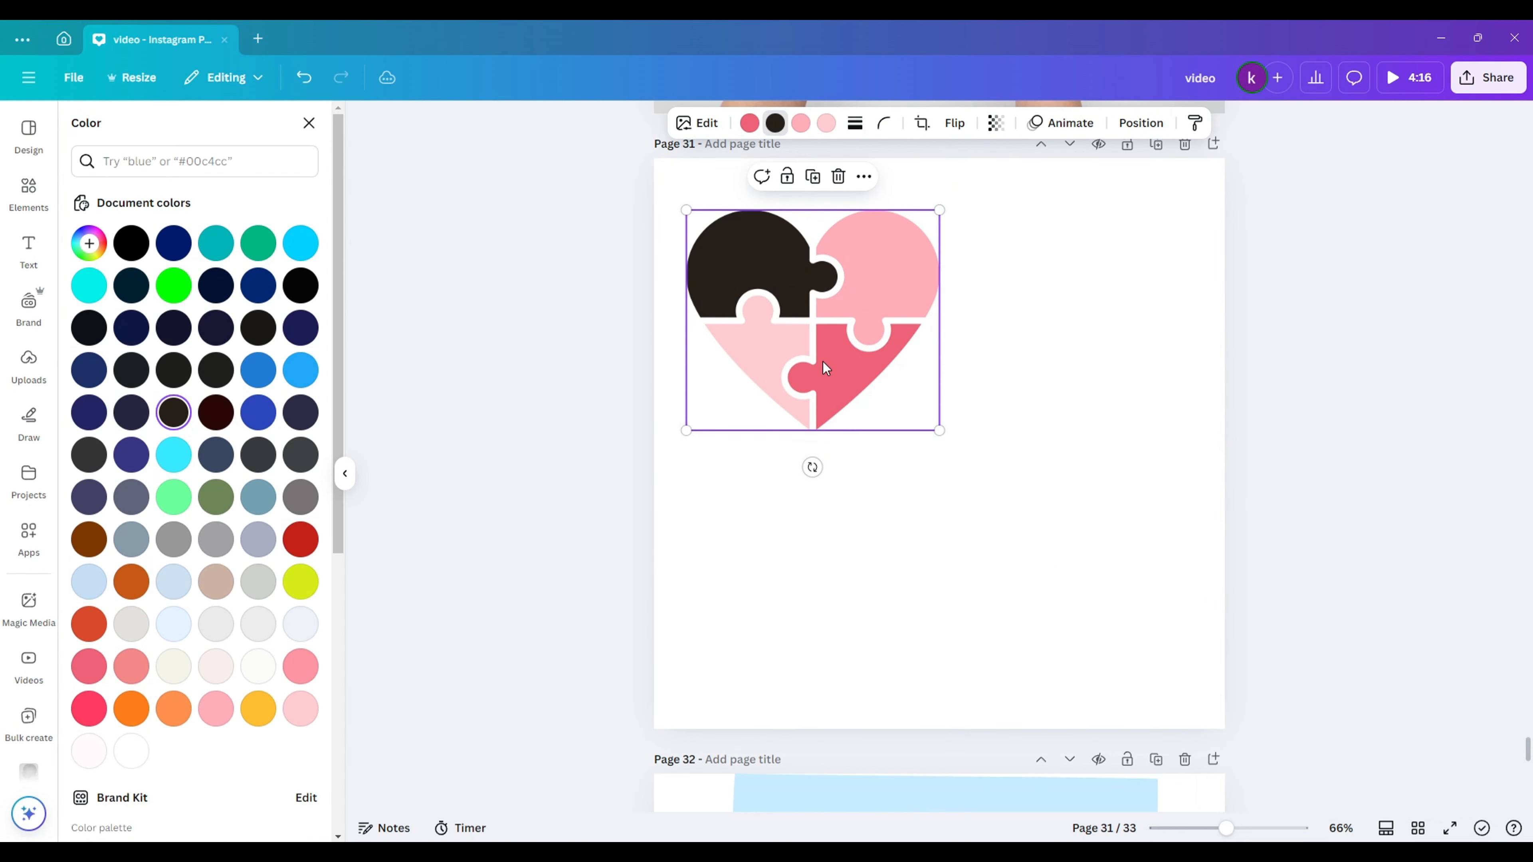
left_click(28, 193)
- Add the black puzzle heart and the pink two-piece heart, and arrange them
left_click(157, 128)
left_click(144, 193)
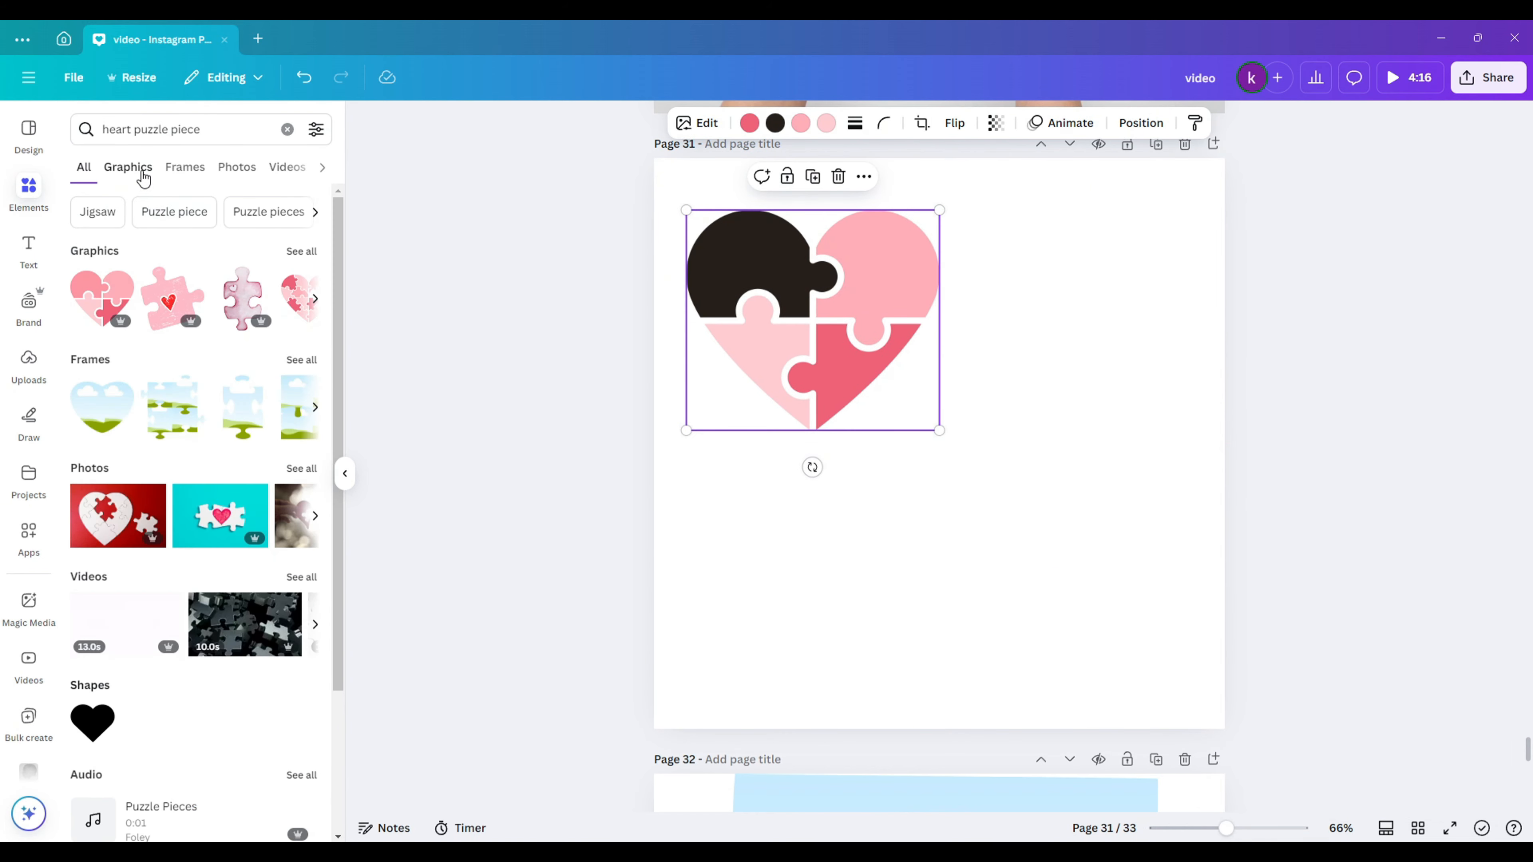
left_click(143, 169)
left_click(207, 466)
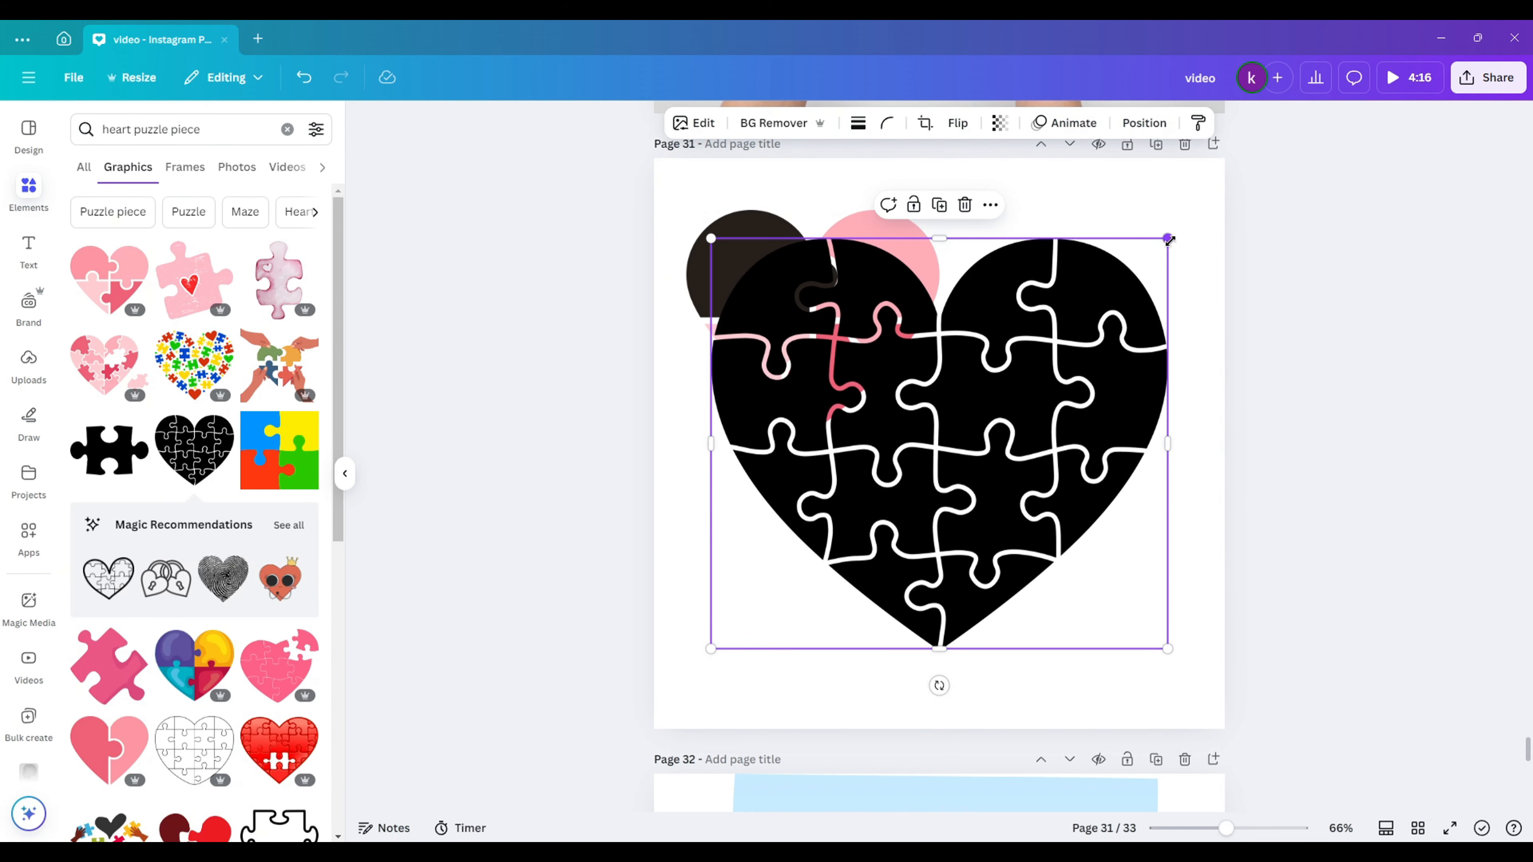
scroll(176, 377, "down", 4)
left_click(109, 514)
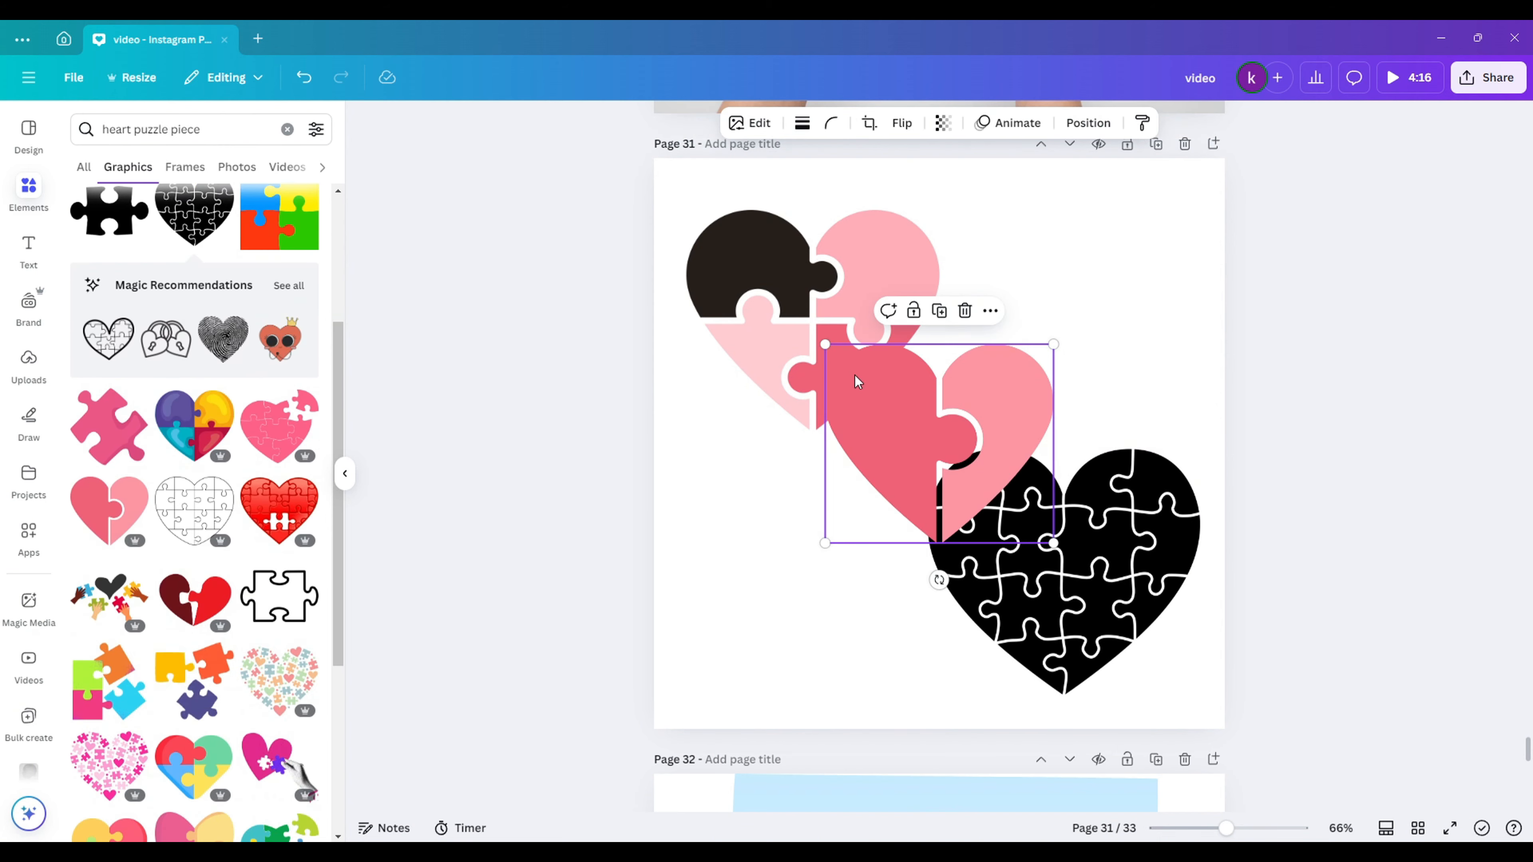
left_click_drag(855, 380, 708, 519)
left_click_drag(845, 349, 859, 344)
left_click(1080, 278)
- Download page 31 as a JPG
left_click(1489, 82)
left_click(1255, 392)
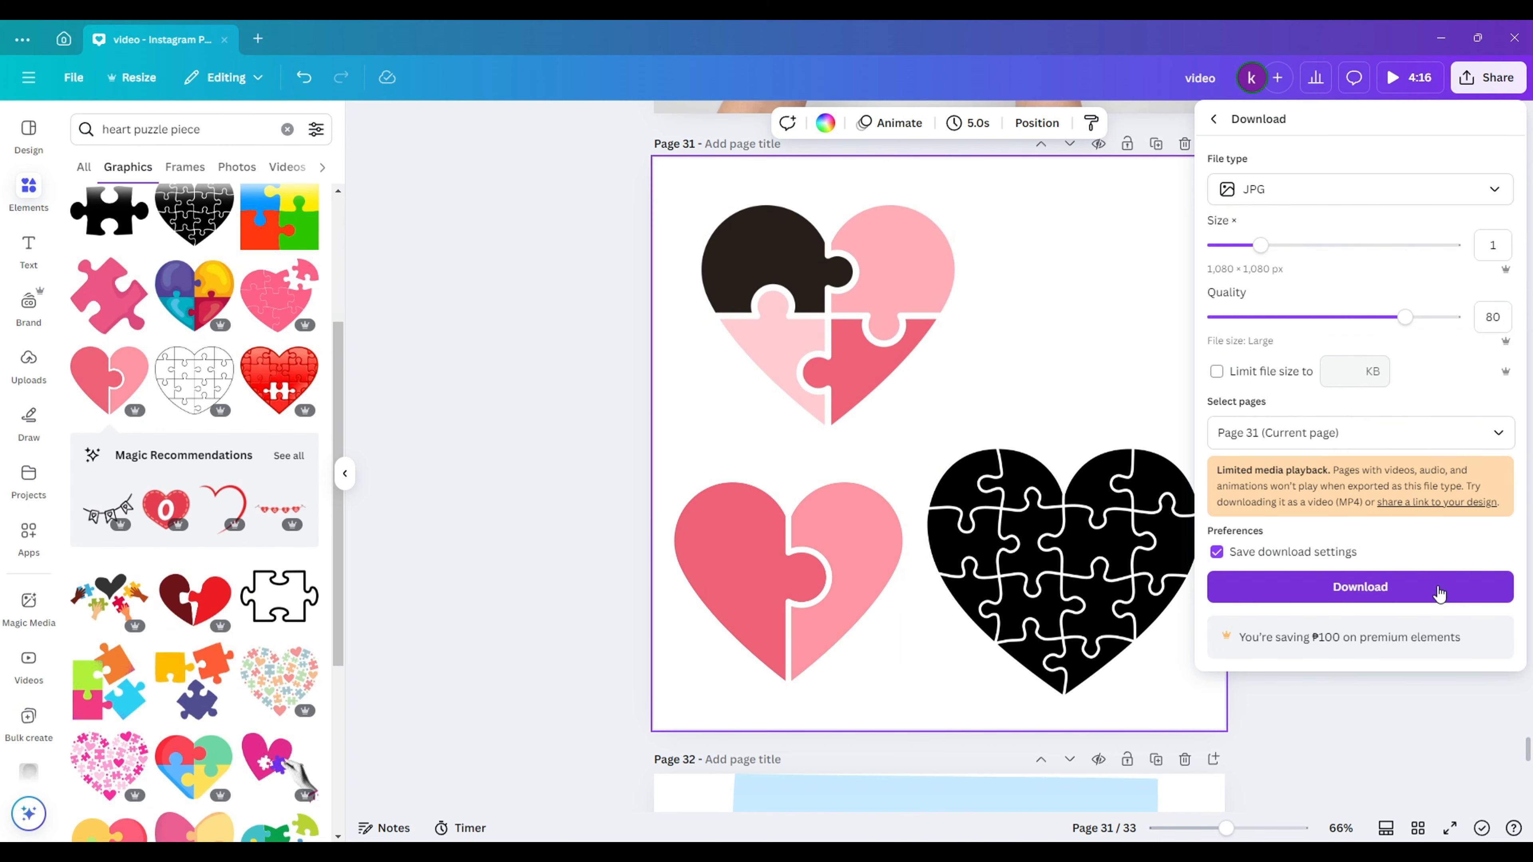
left_click(1412, 584)
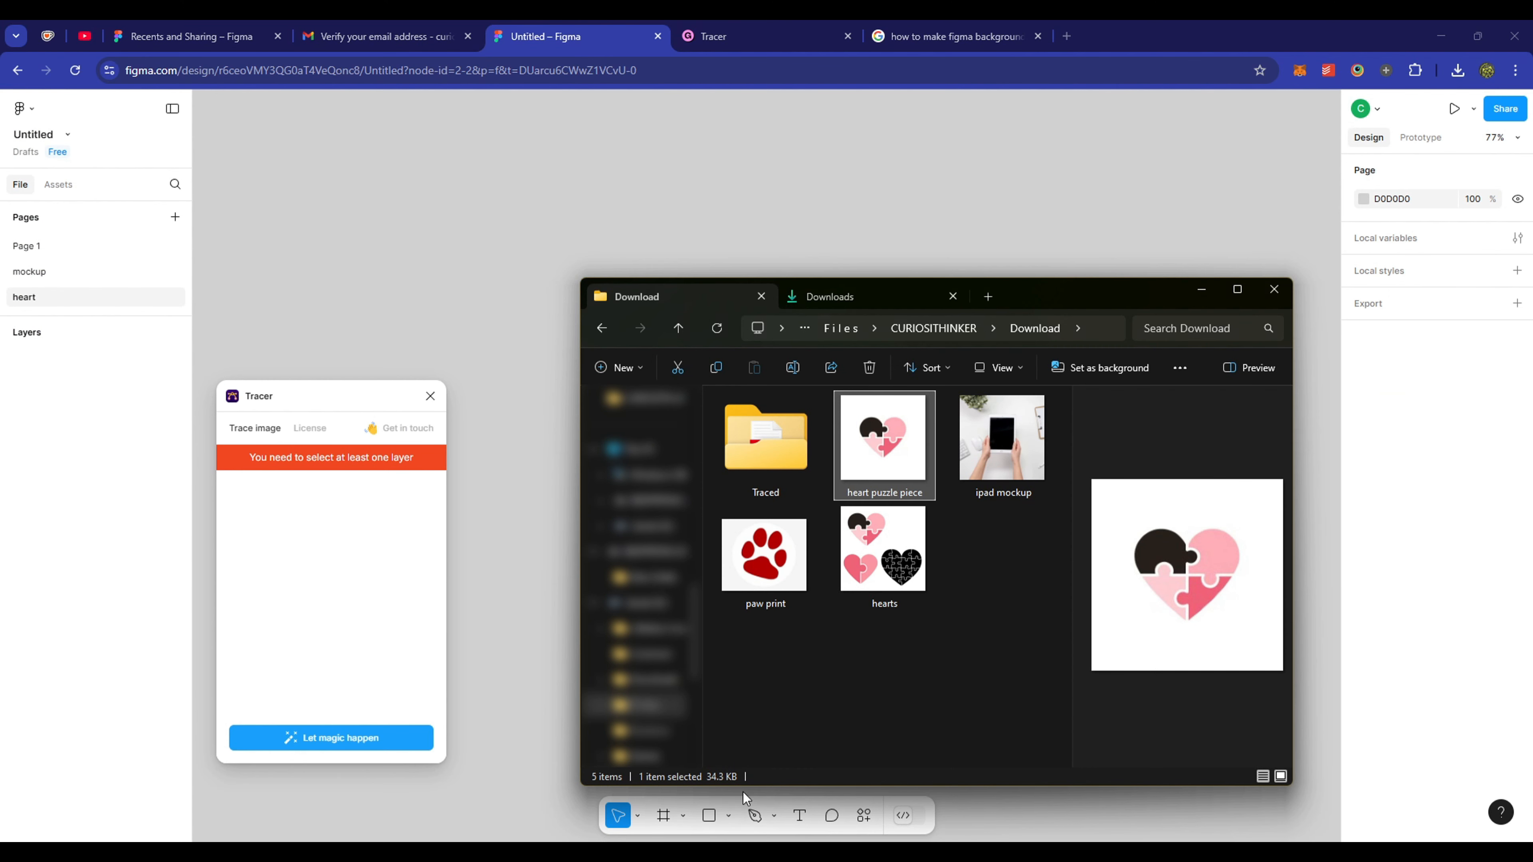
- Import the downloaded hearts image onto the Figma canvas and move it up and right
left_click(887, 556)
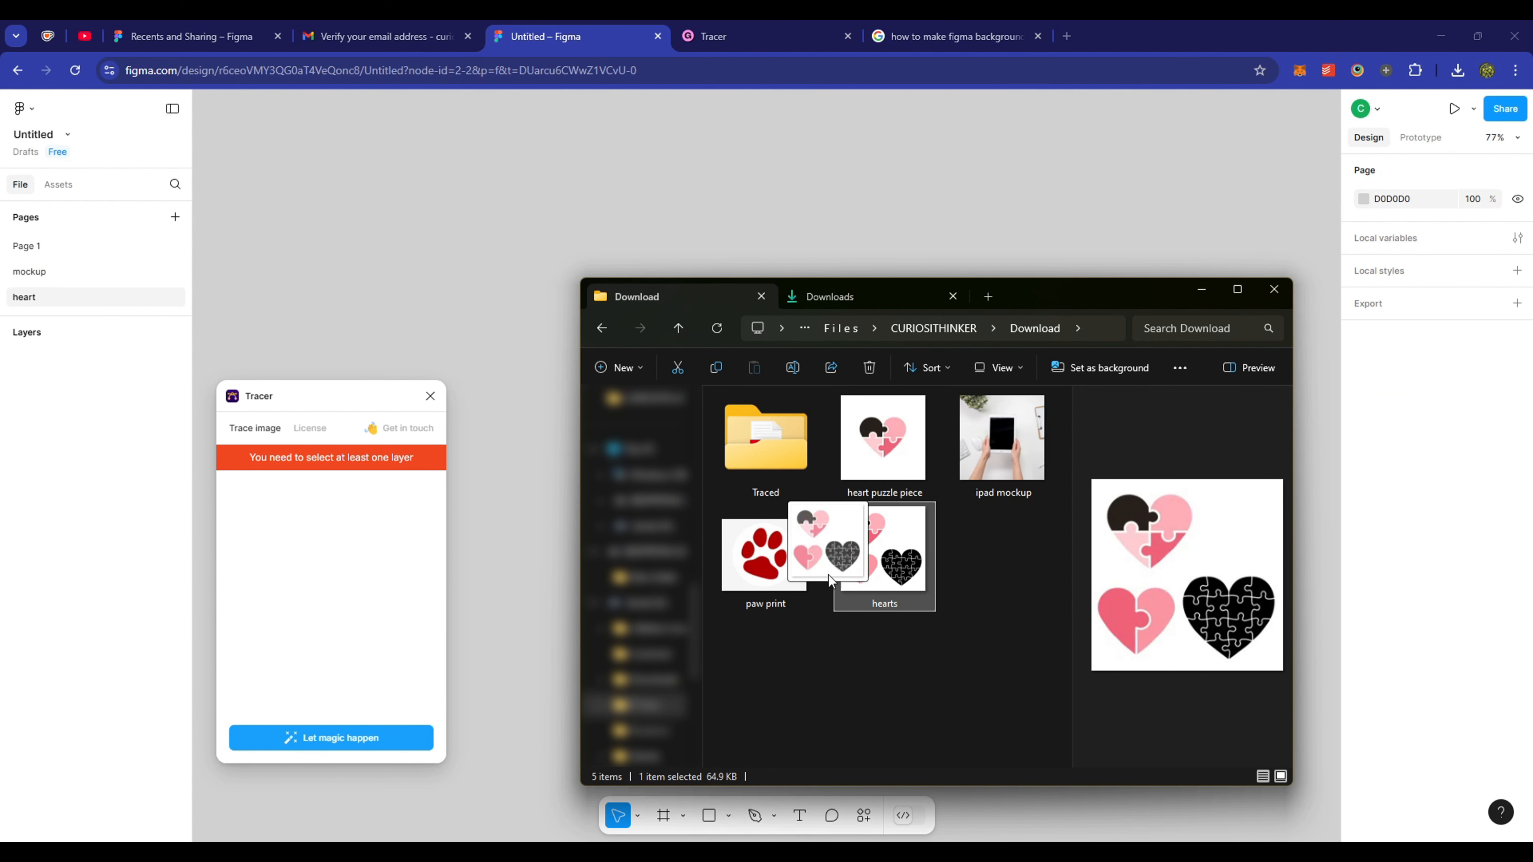
left_click_drag(830, 579, 527, 558)
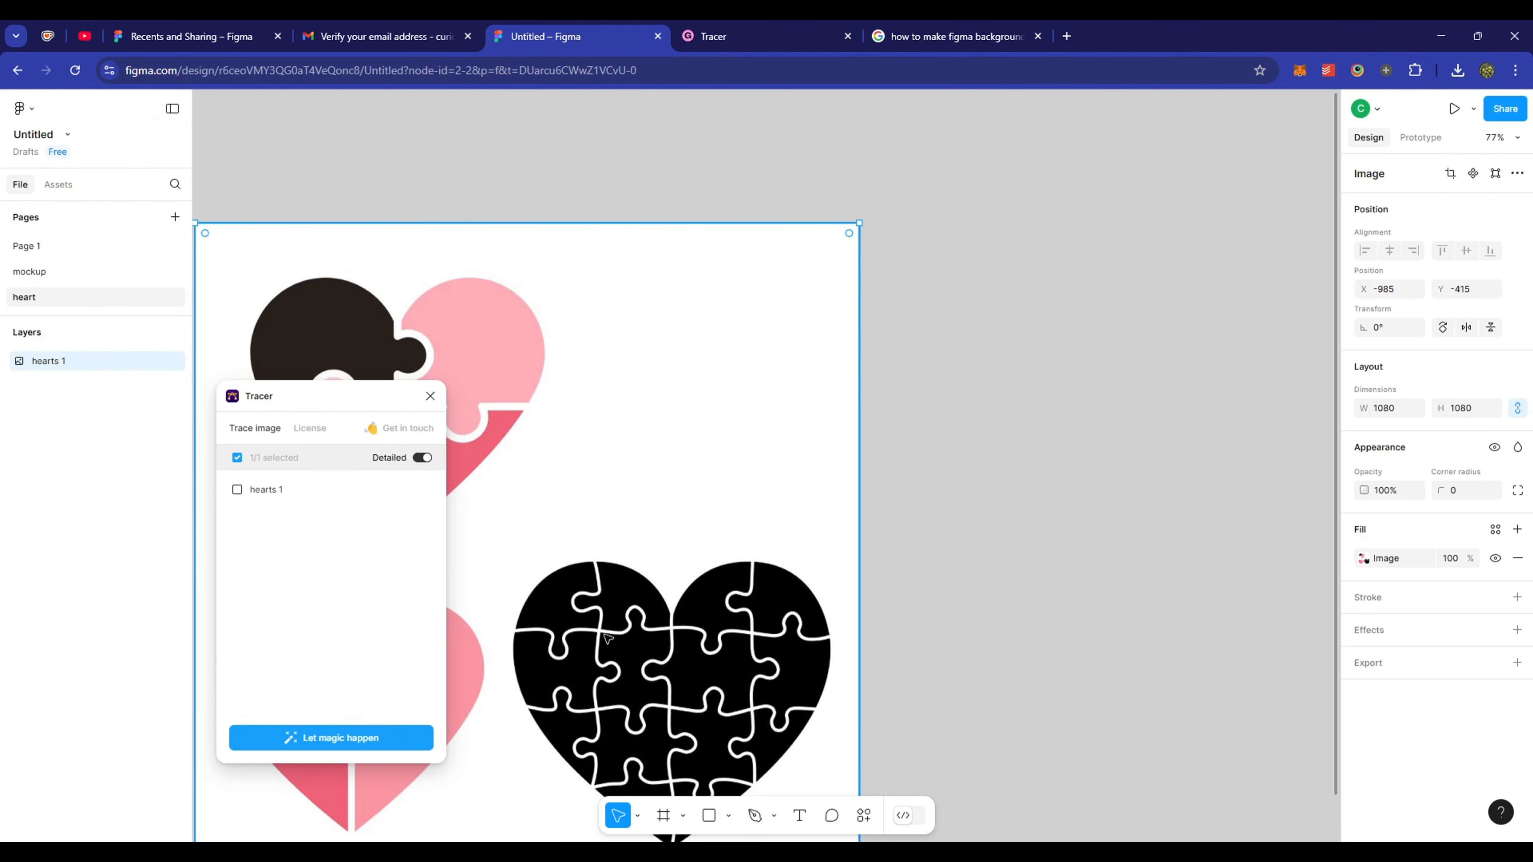
left_click_drag(607, 638, 863, 560)
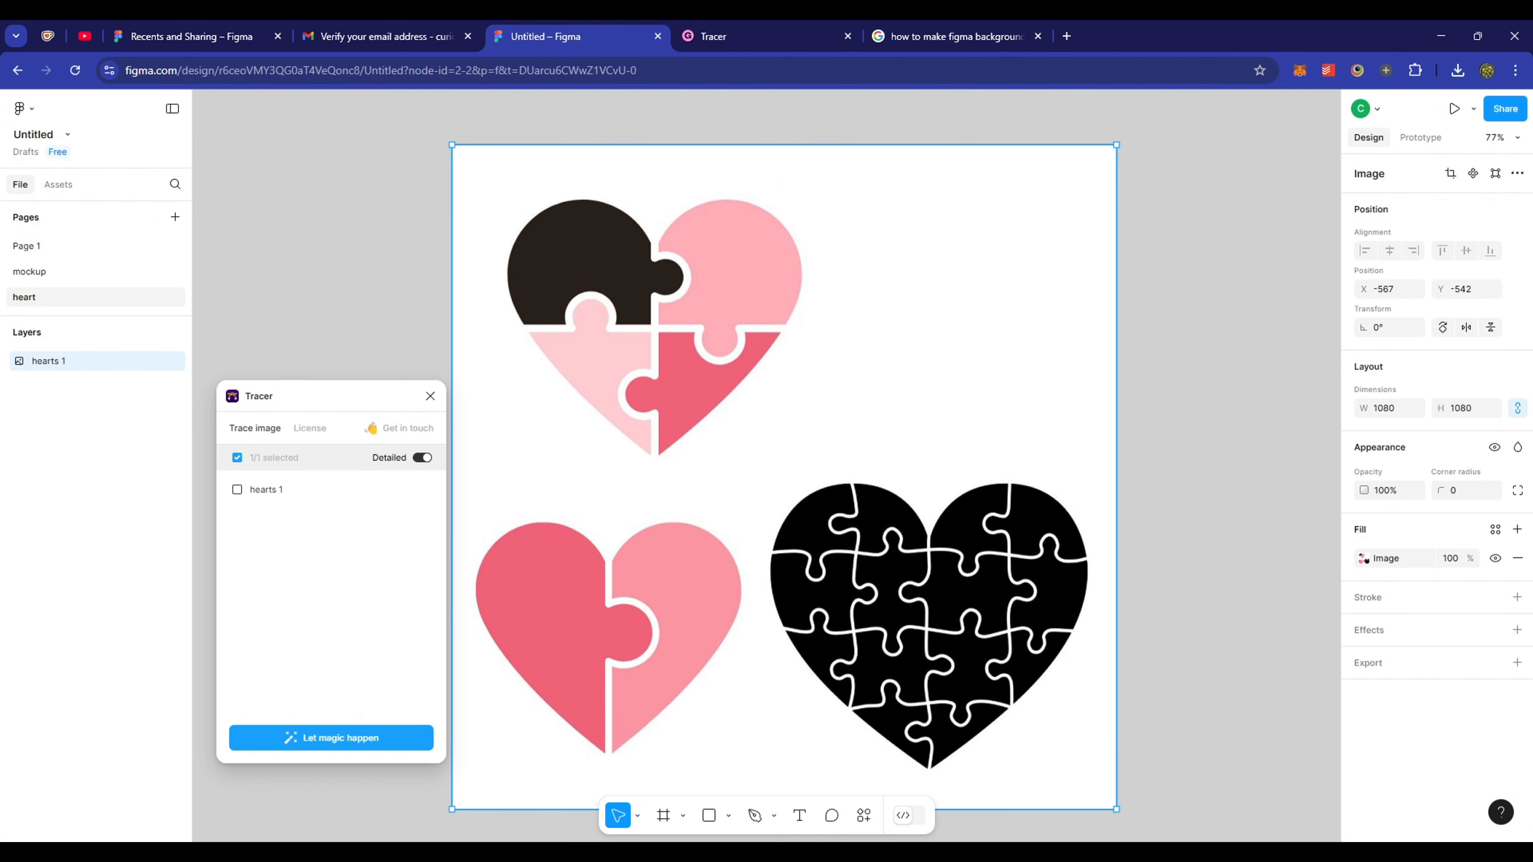
- Add the paw print image from the downloads folder and position it beside the hearts
mouse_move(660, 853)
left_click(724, 784)
left_click(756, 591)
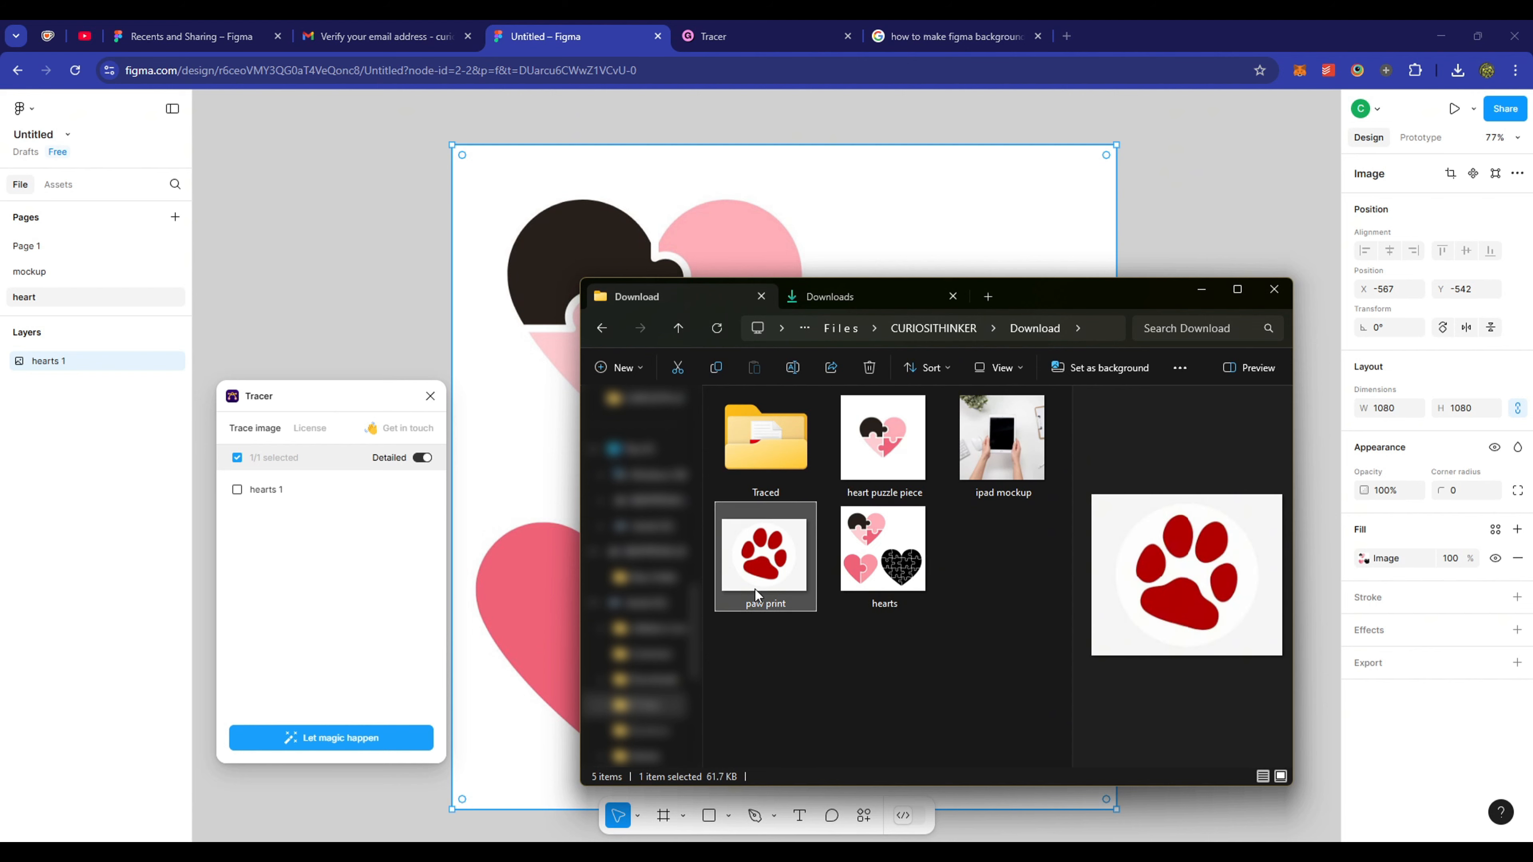
left_click_drag(1279, 213, 1281, 210)
left_click_drag(1193, 375, 1183, 741)
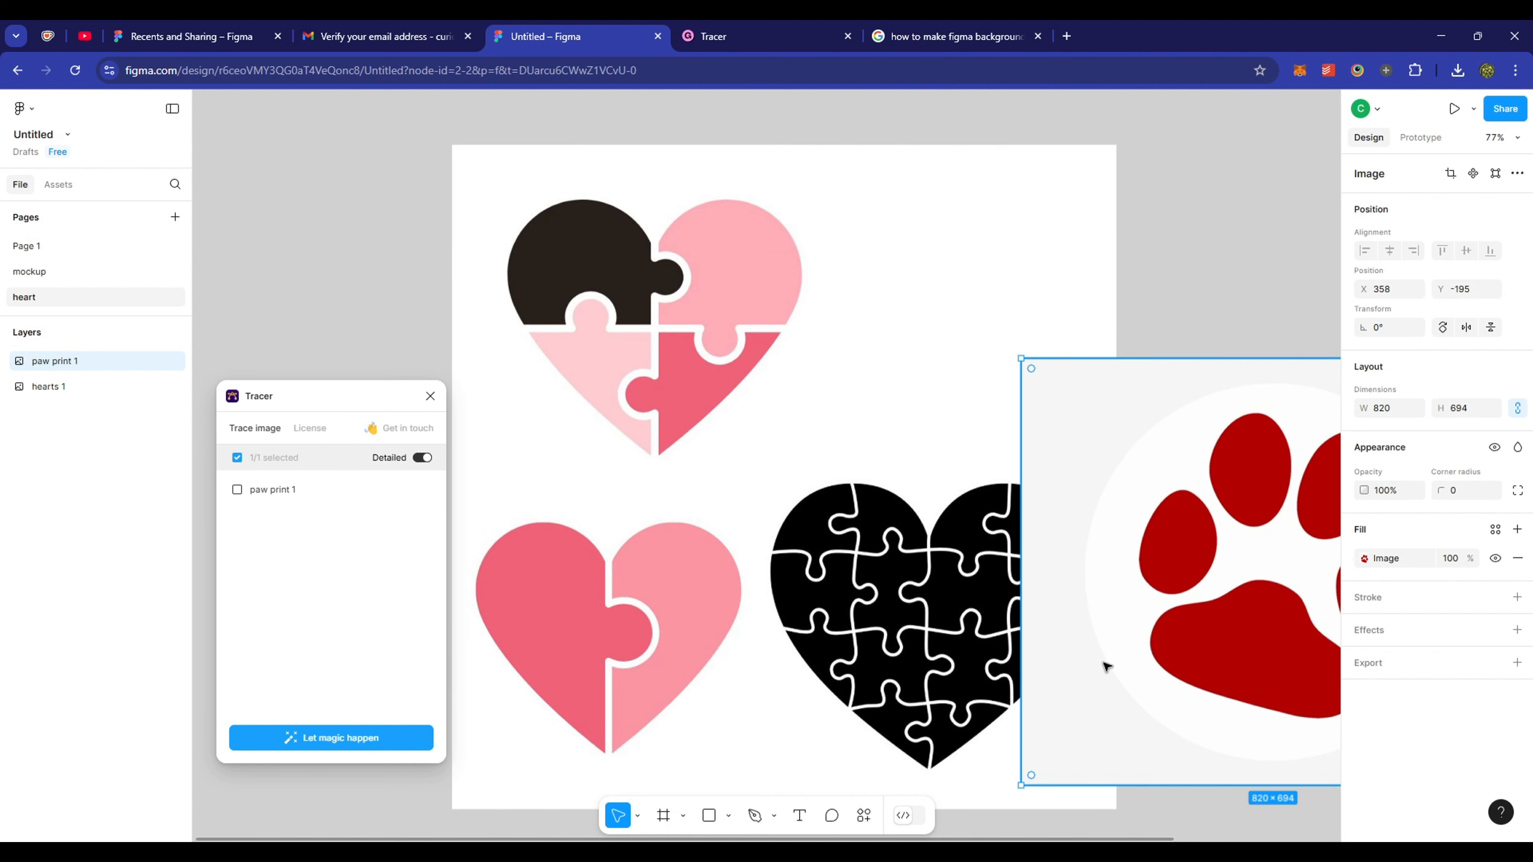
left_click_drag(1105, 664, 1186, 625)
- Trace the paw print 1 and hearts 1 images into vectors with the Tracer plugin
left_click(835, 532, "shift")
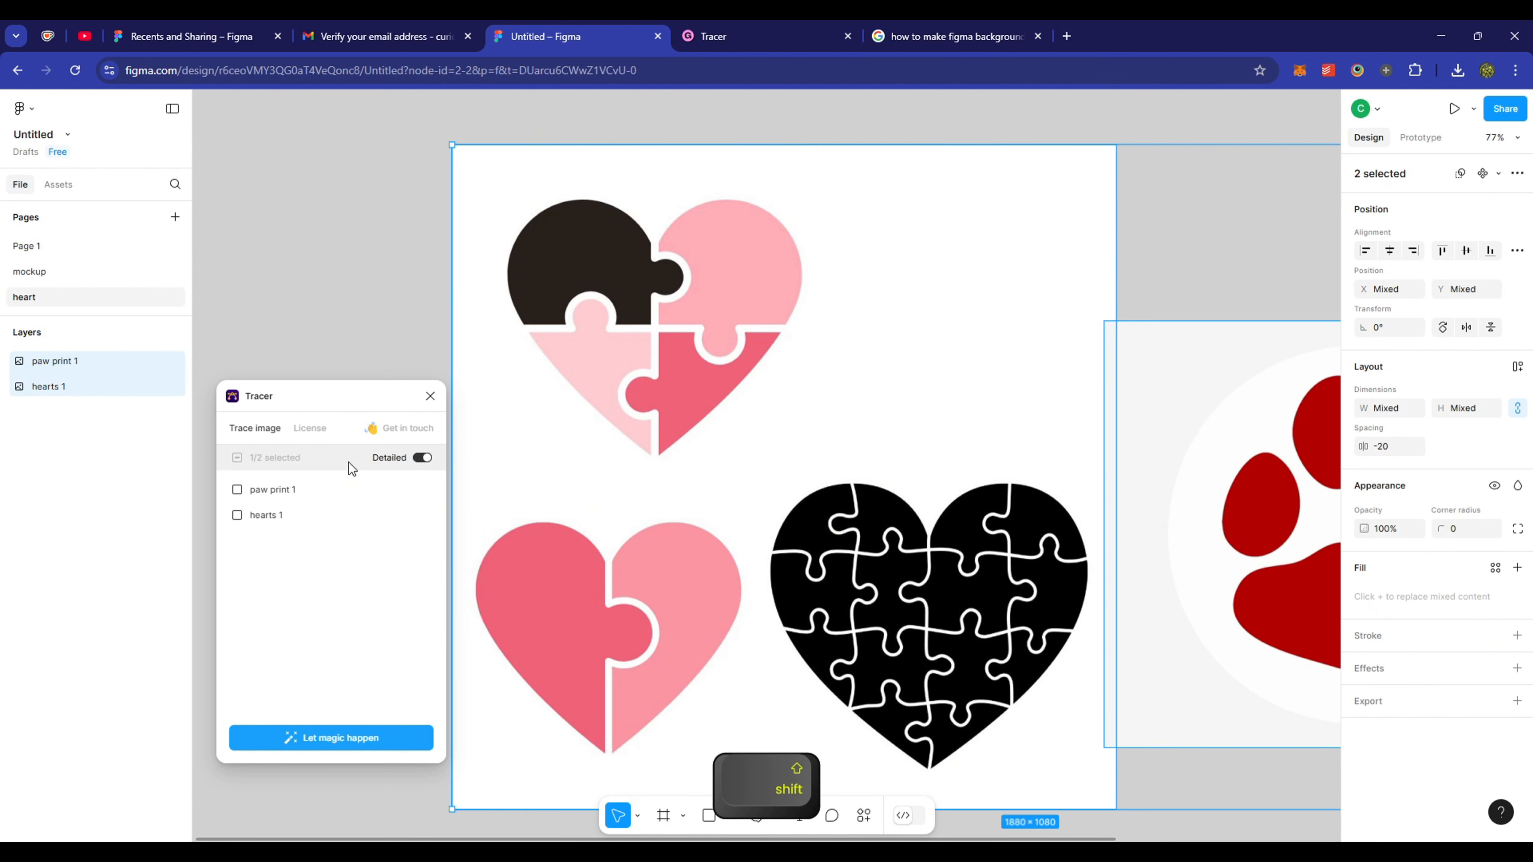
left_click(237, 489)
left_click(237, 516)
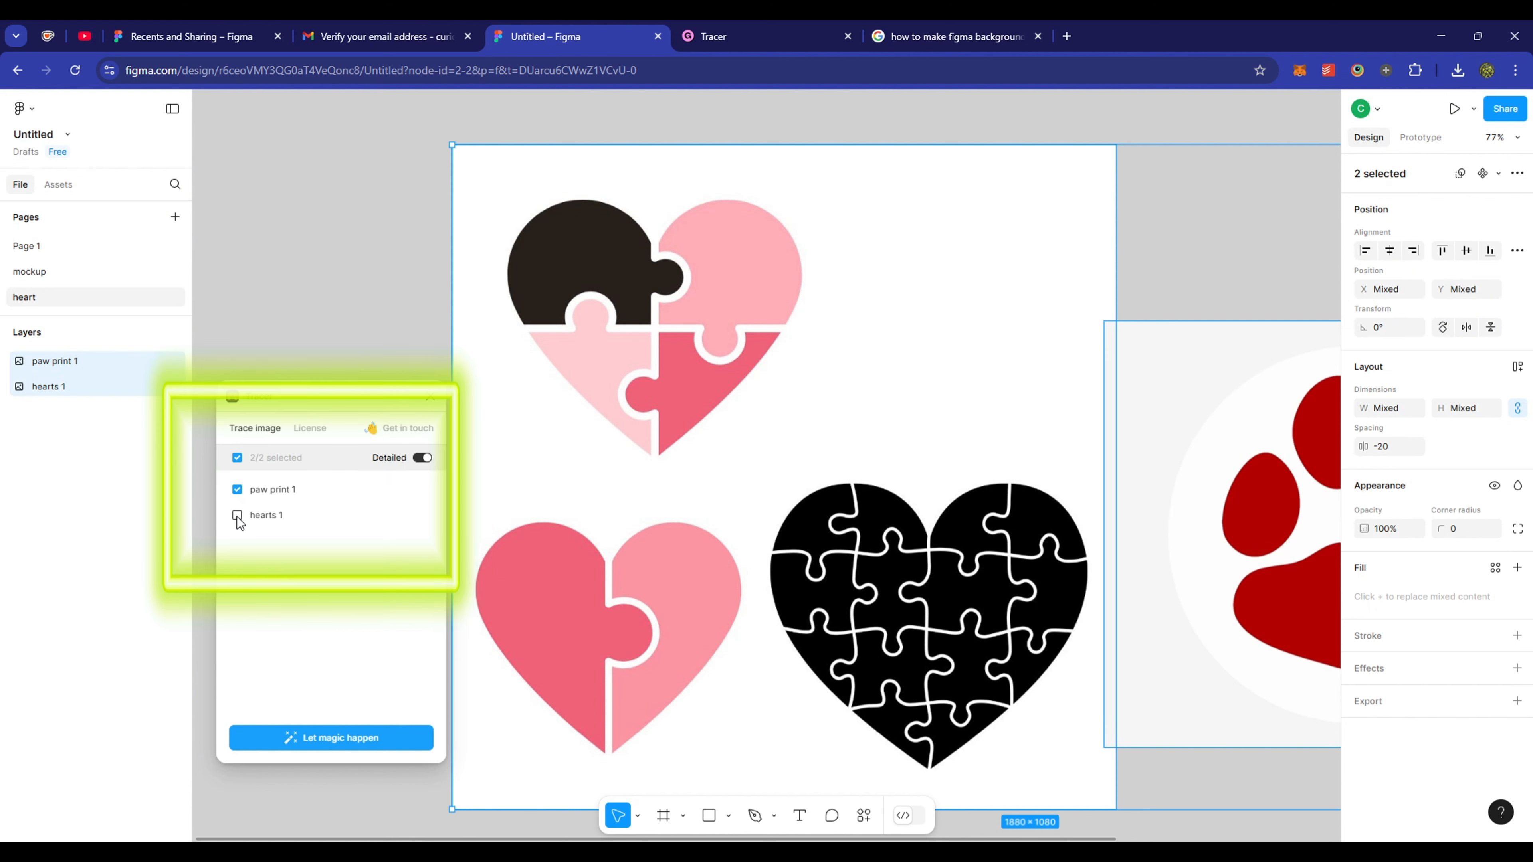
left_click(237, 516)
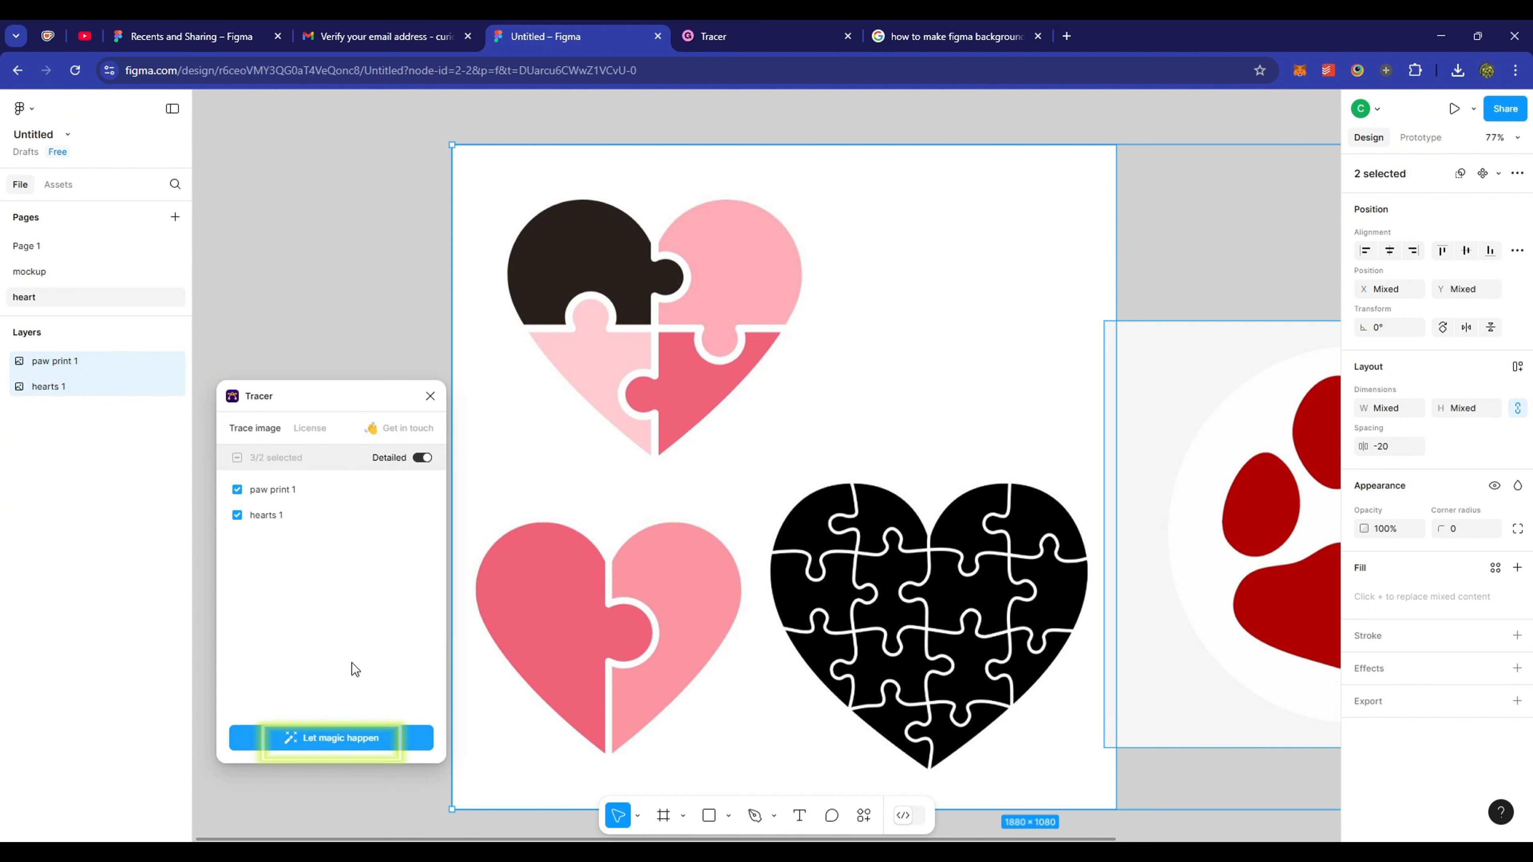
left_click(367, 739)
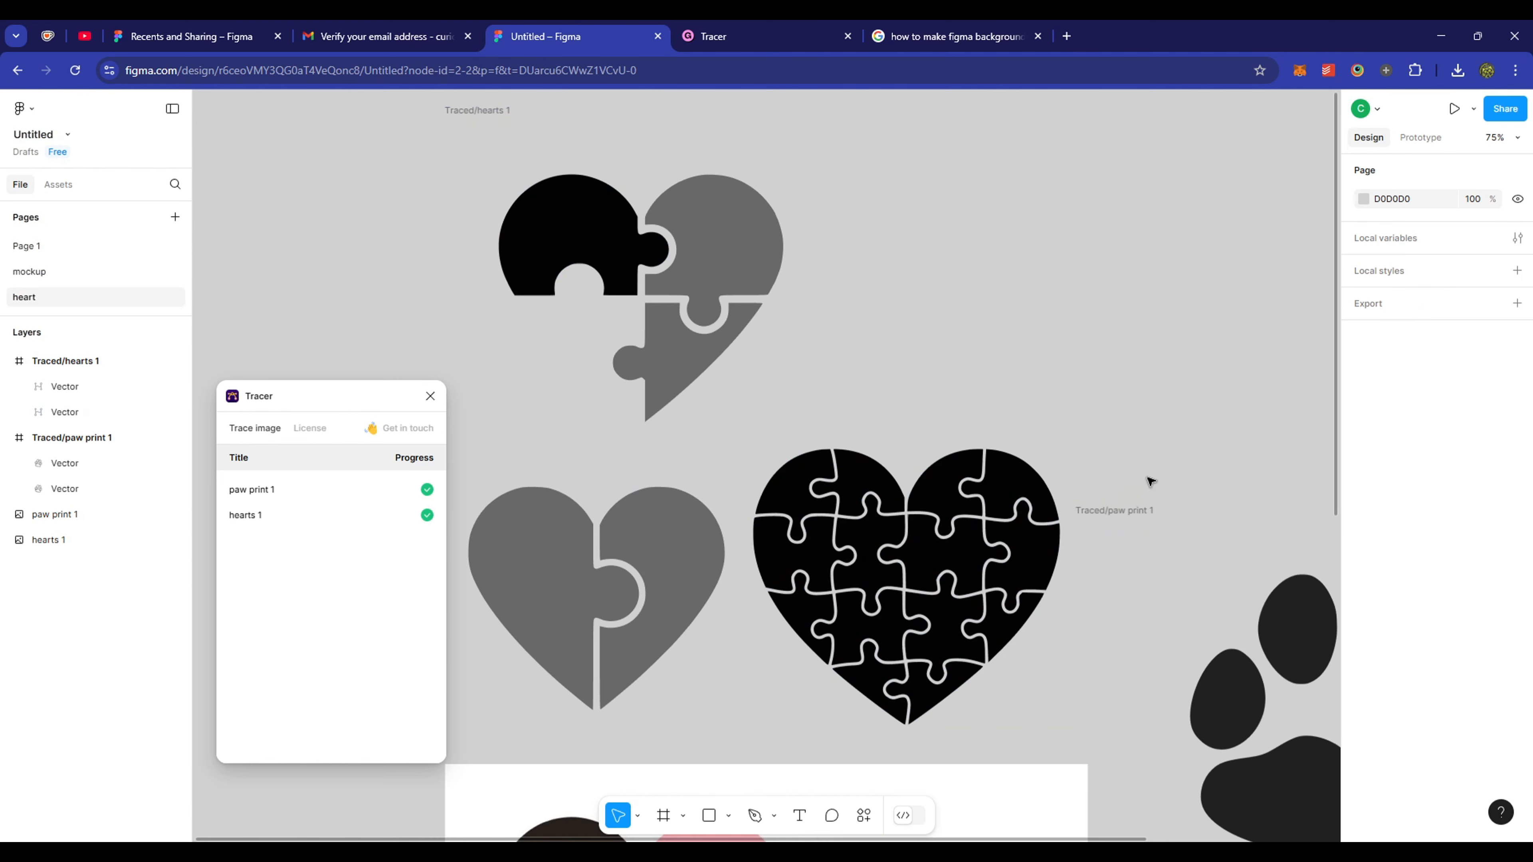
key("space")
left_click_drag(1114, 617, 1198, 654)
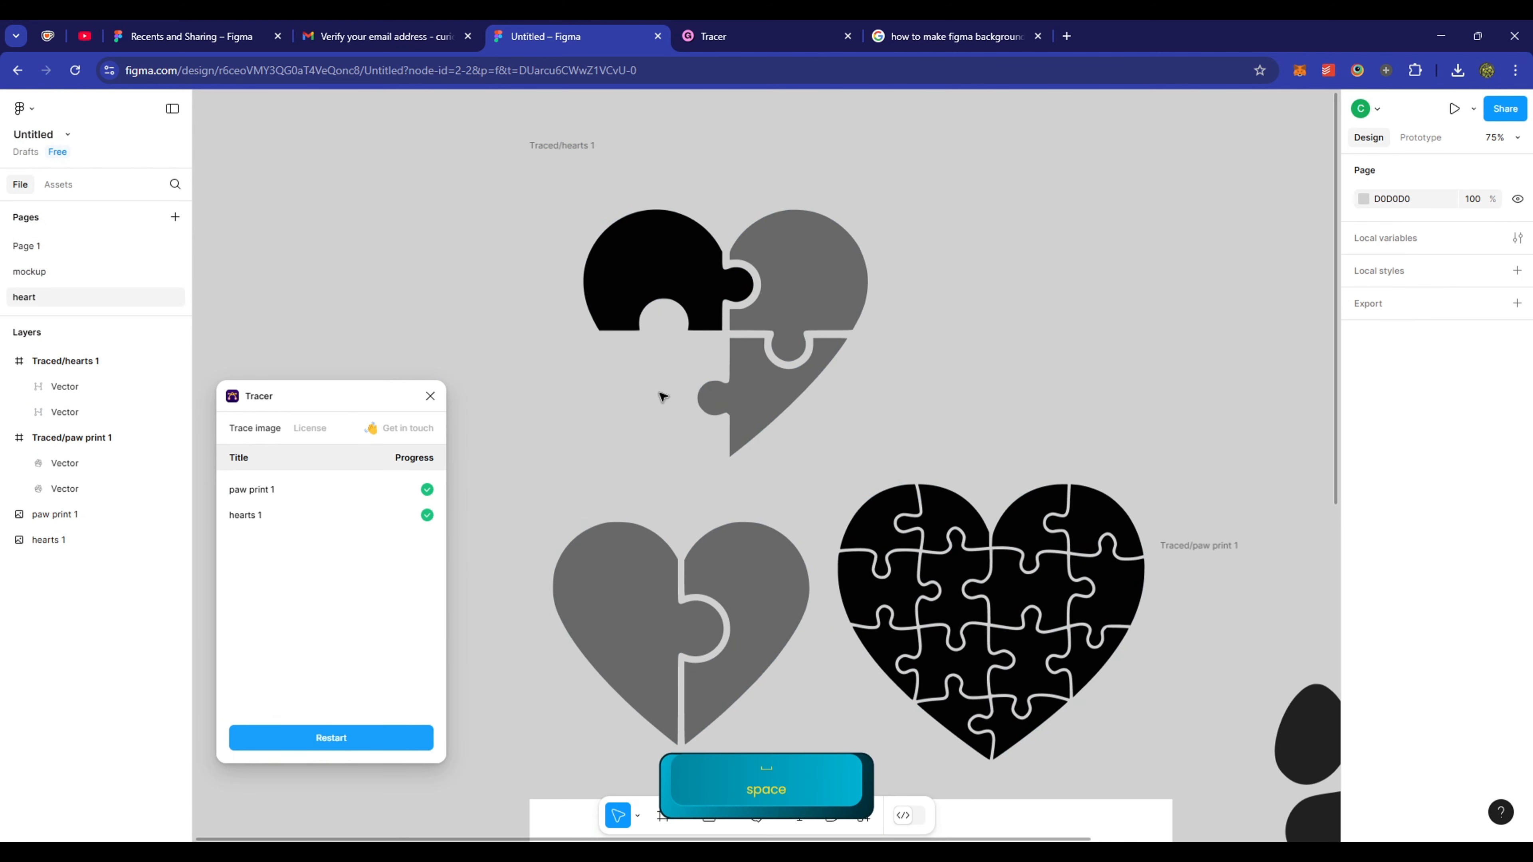
key("space")
left_click_drag(790, 665, 814, 357)
key("space")
left_click_drag(700, 714, 711, 561)
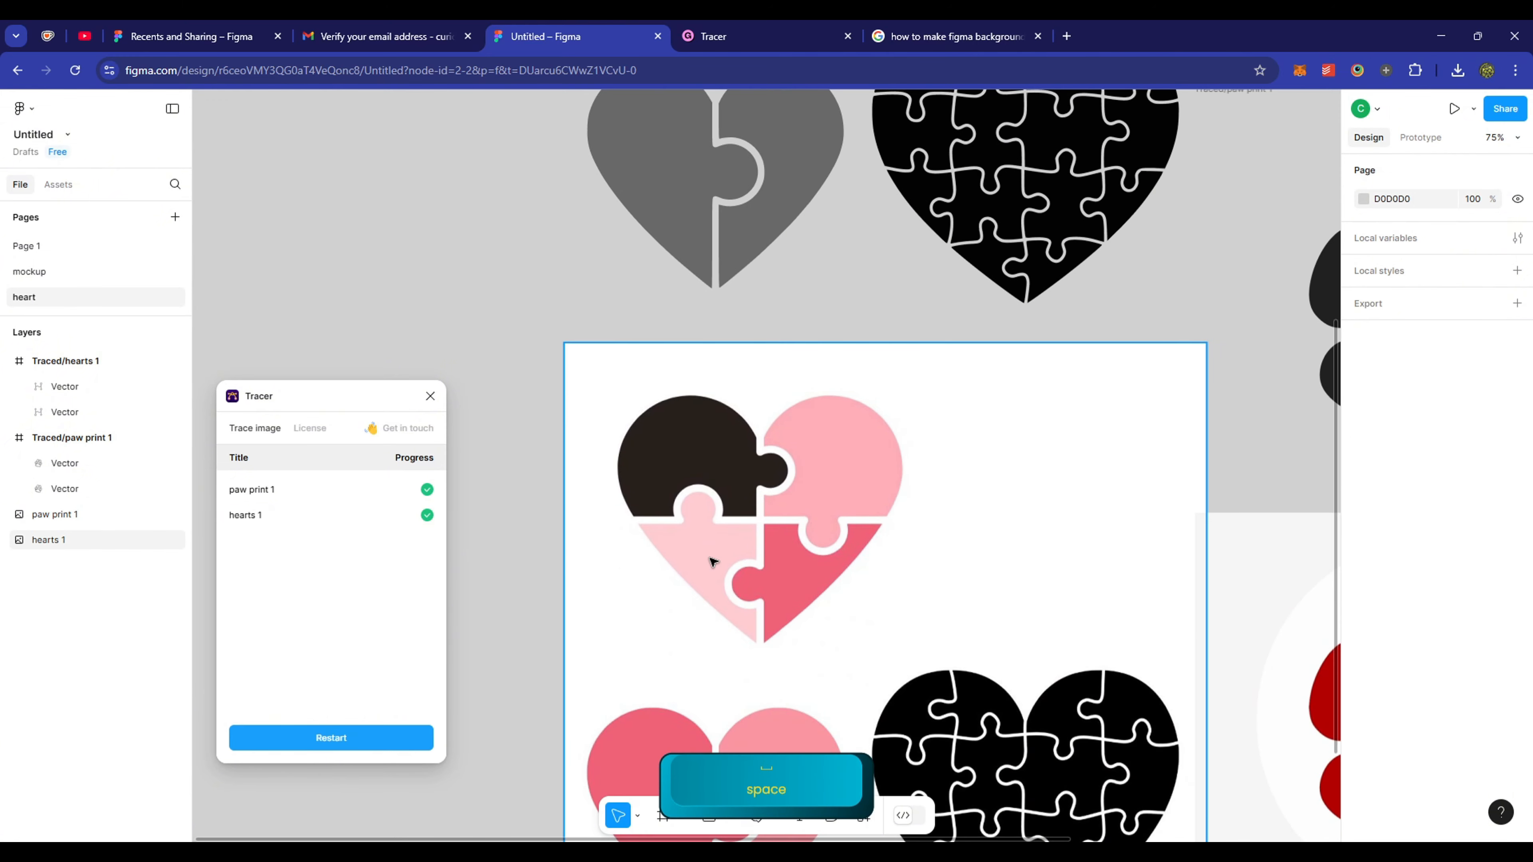
key("space")
left_click_drag(828, 178, 802, 607)
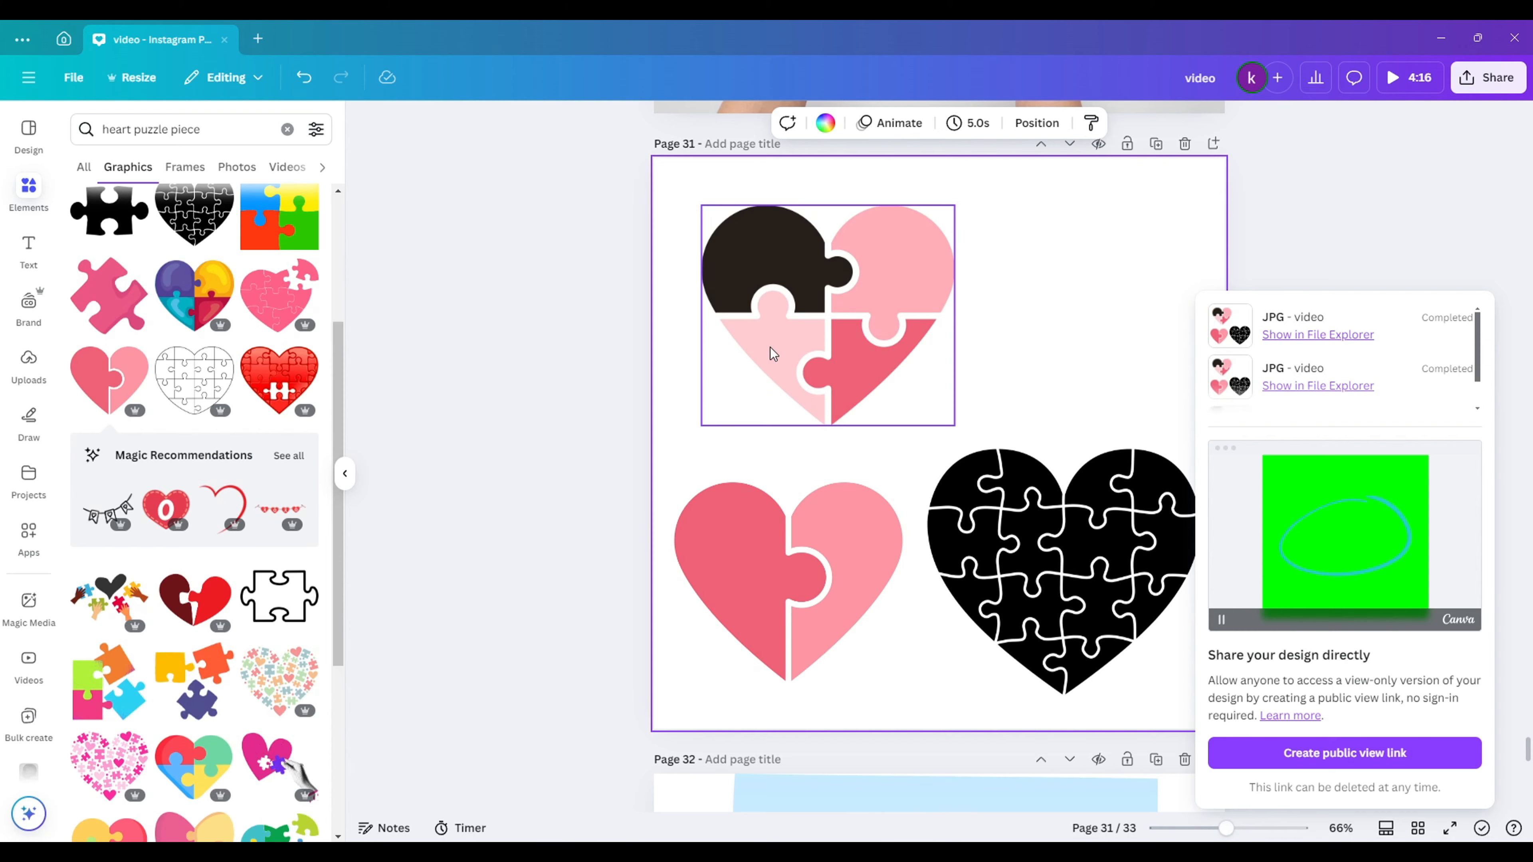
- In Canva, make the top and bottom-left hearts black and download the page as JPG
left_click(750, 123)
left_click(131, 243)
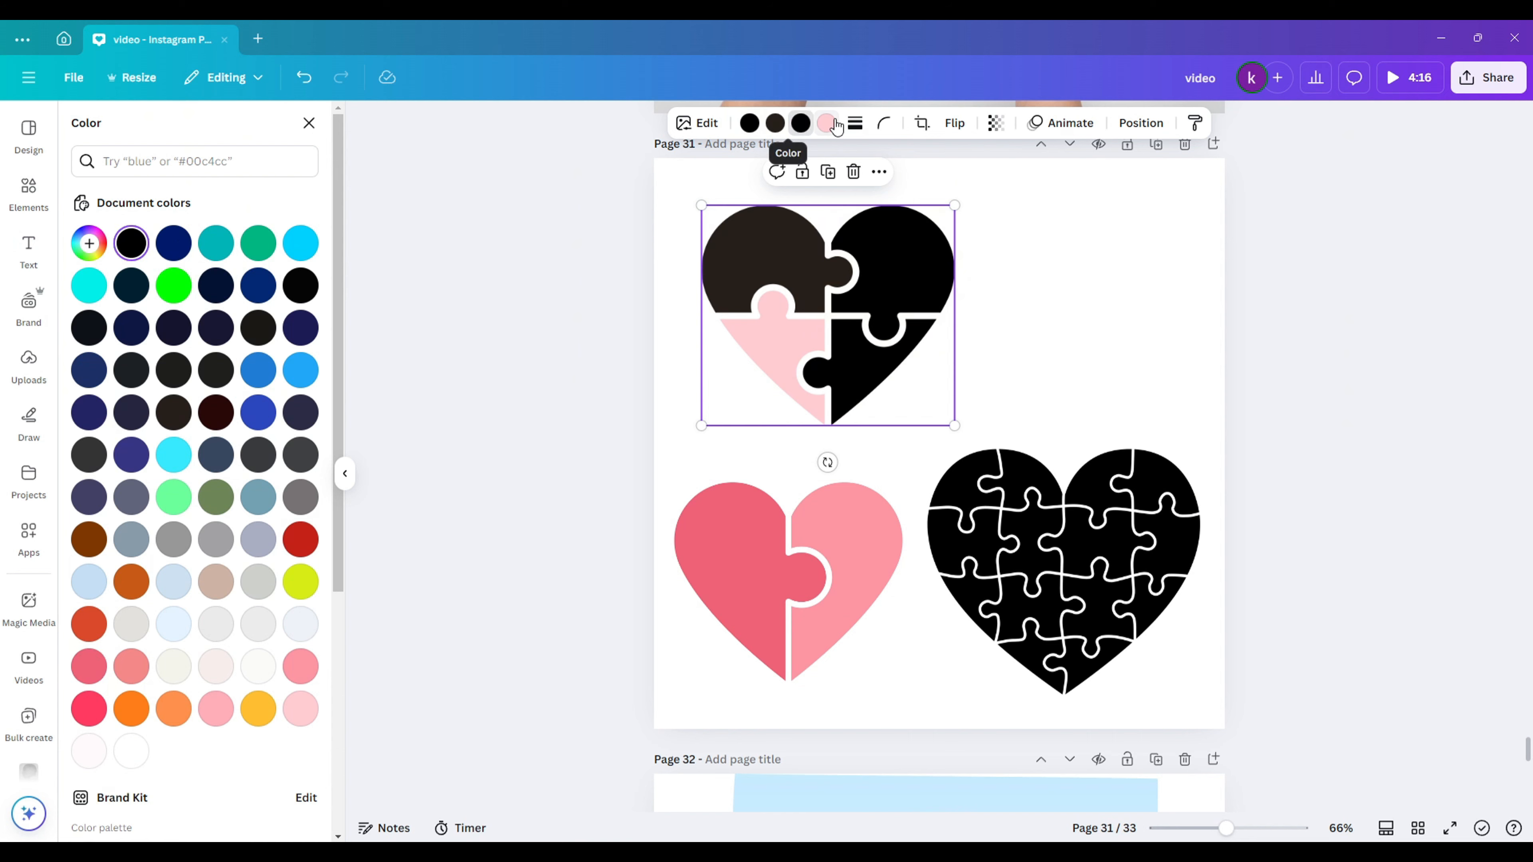
left_click(131, 243)
left_click(131, 243)
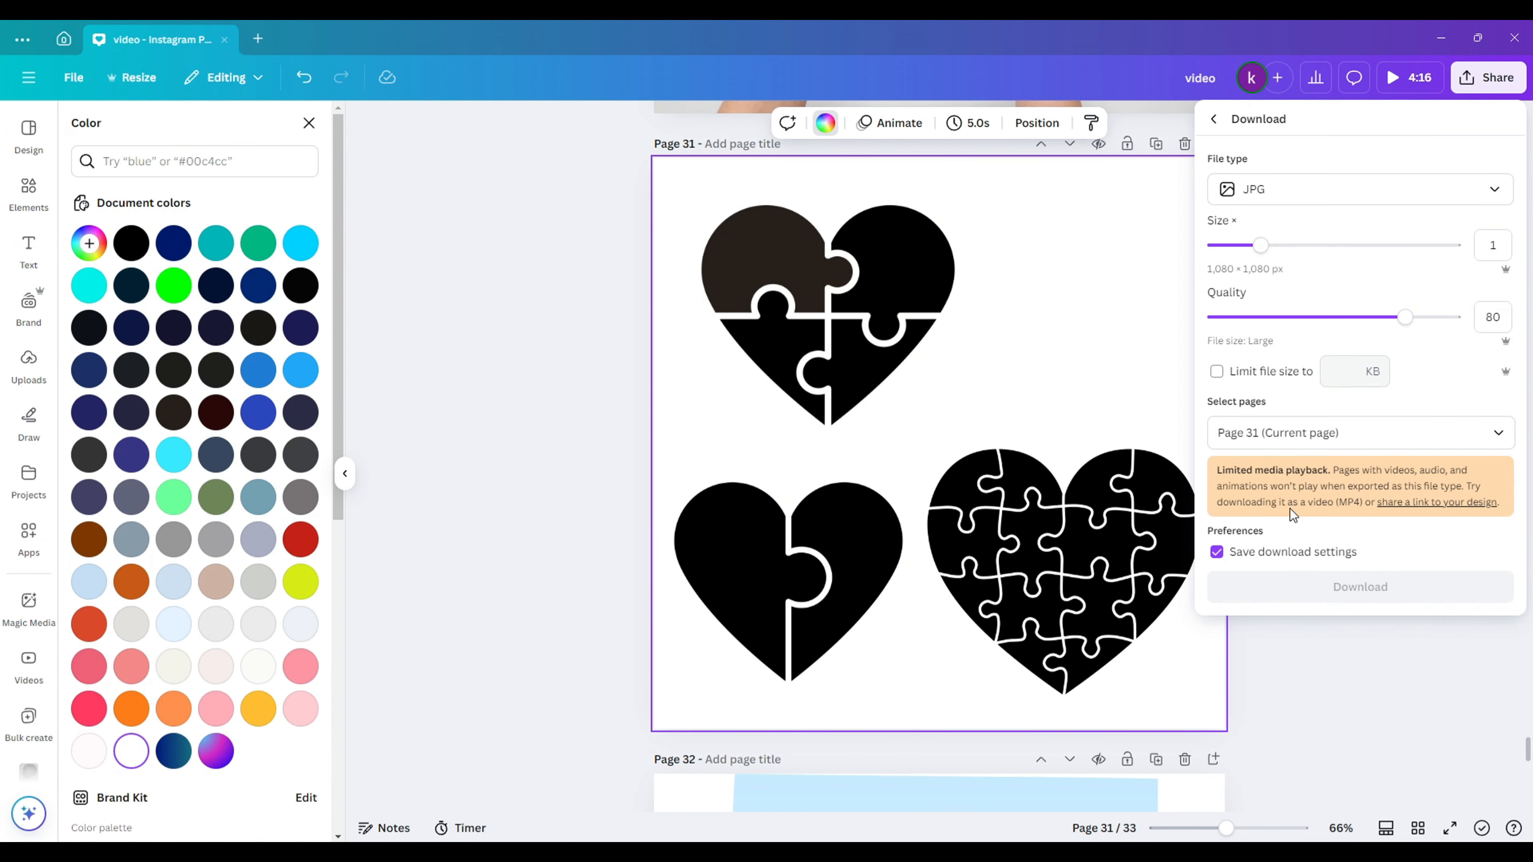
left_click(1327, 594)
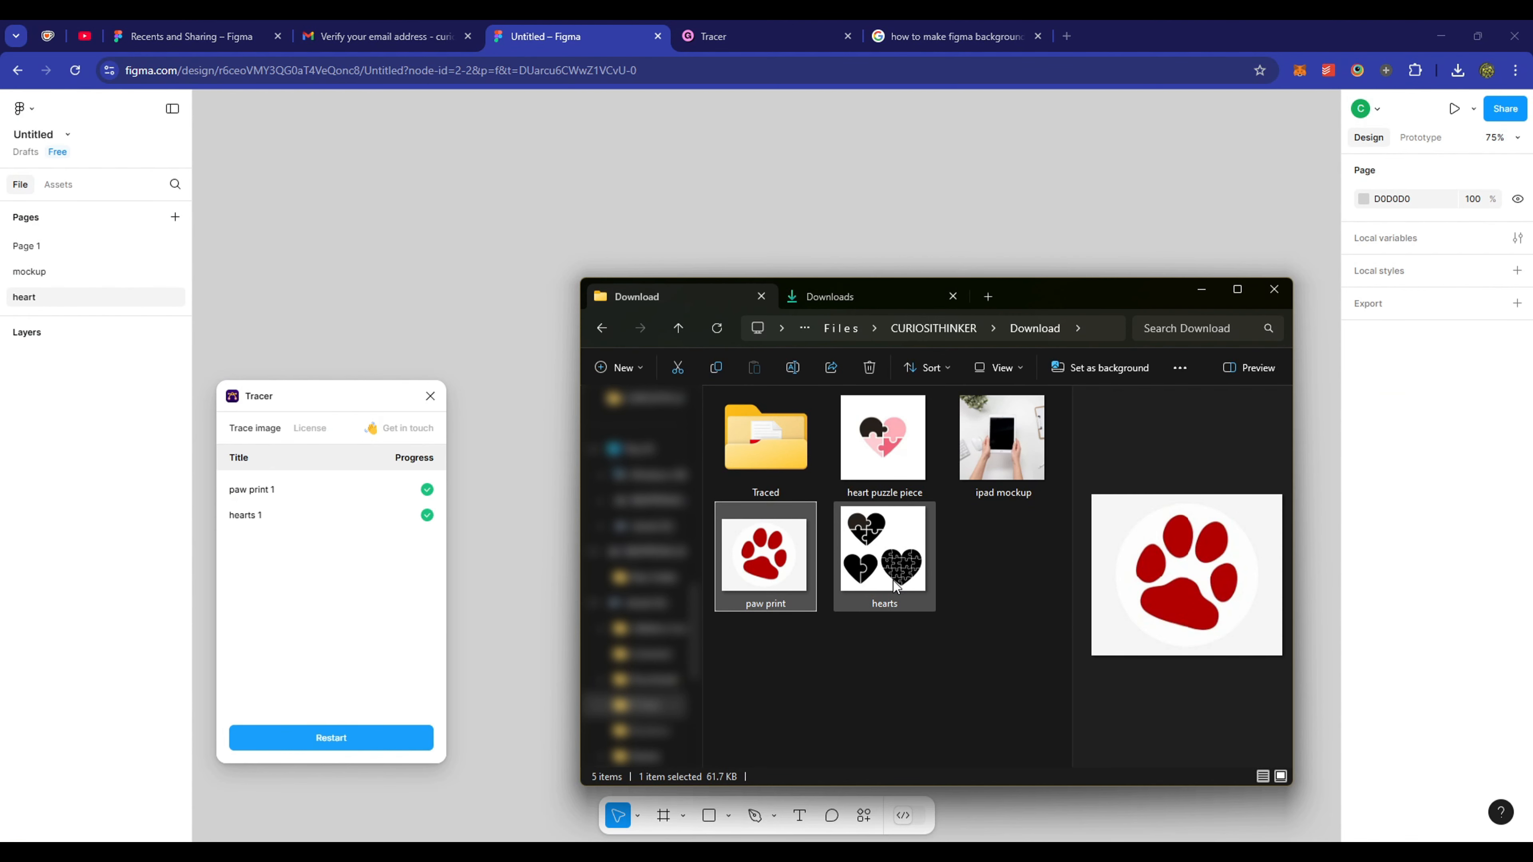
- Import the all-black hearts image, trace it into Traced/hearts 1, and place the image beside it
left_click_drag(895, 586, 531, 532)
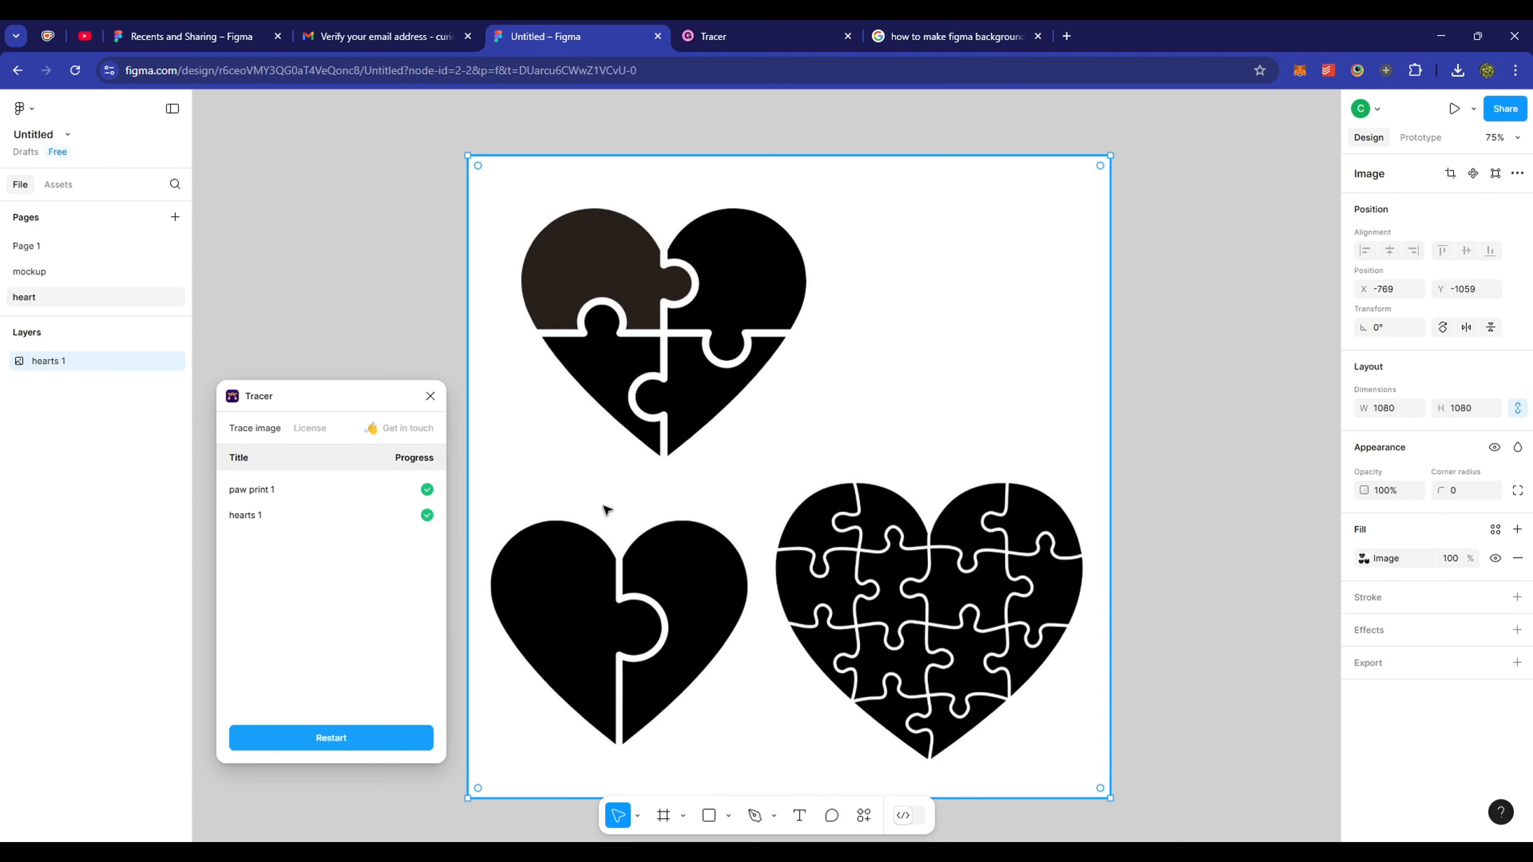
left_click(368, 739)
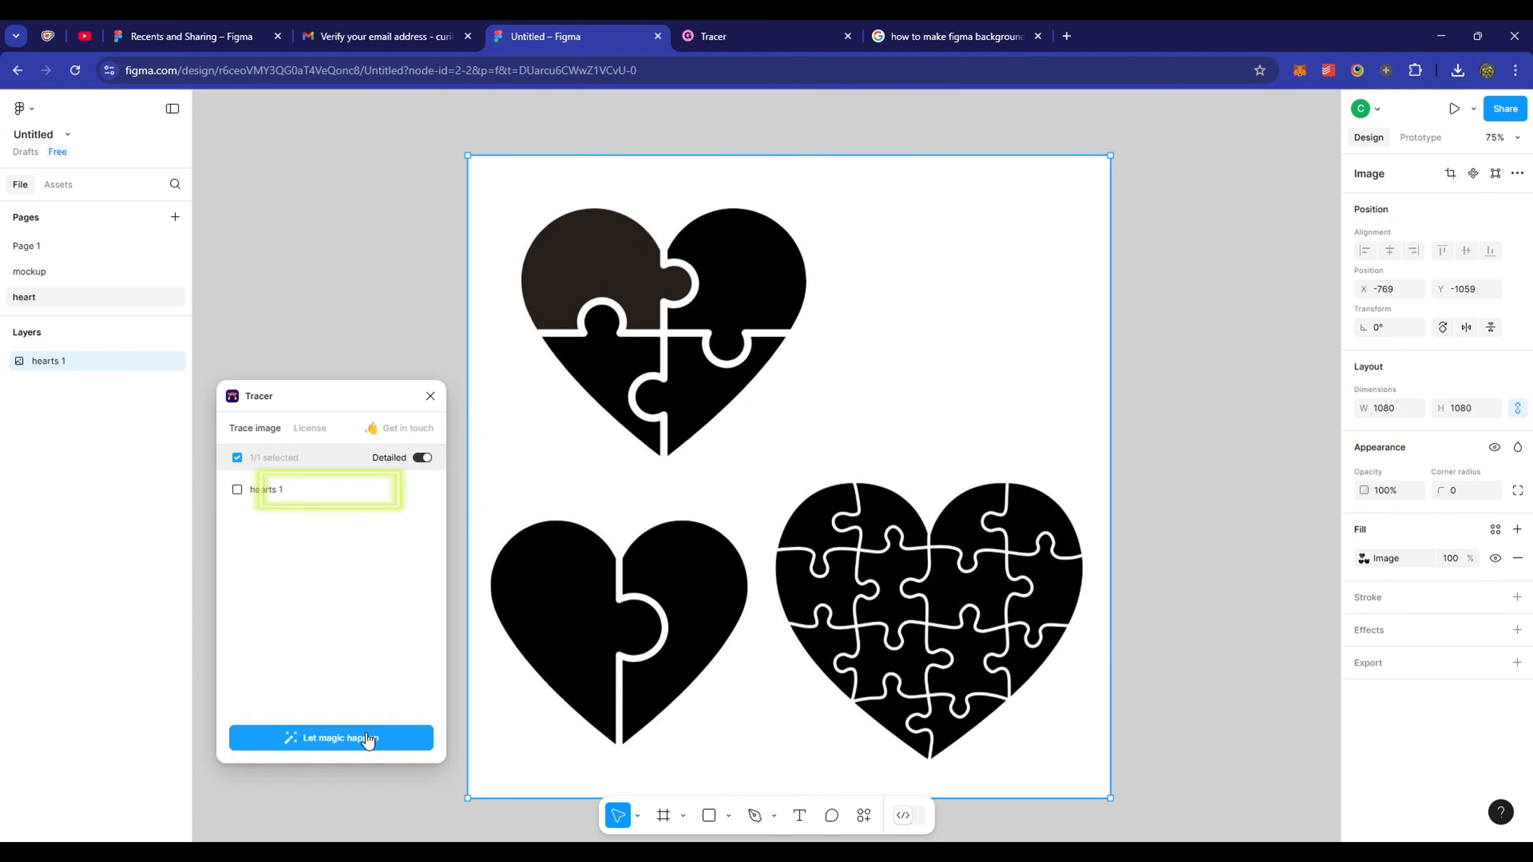
left_click(254, 492)
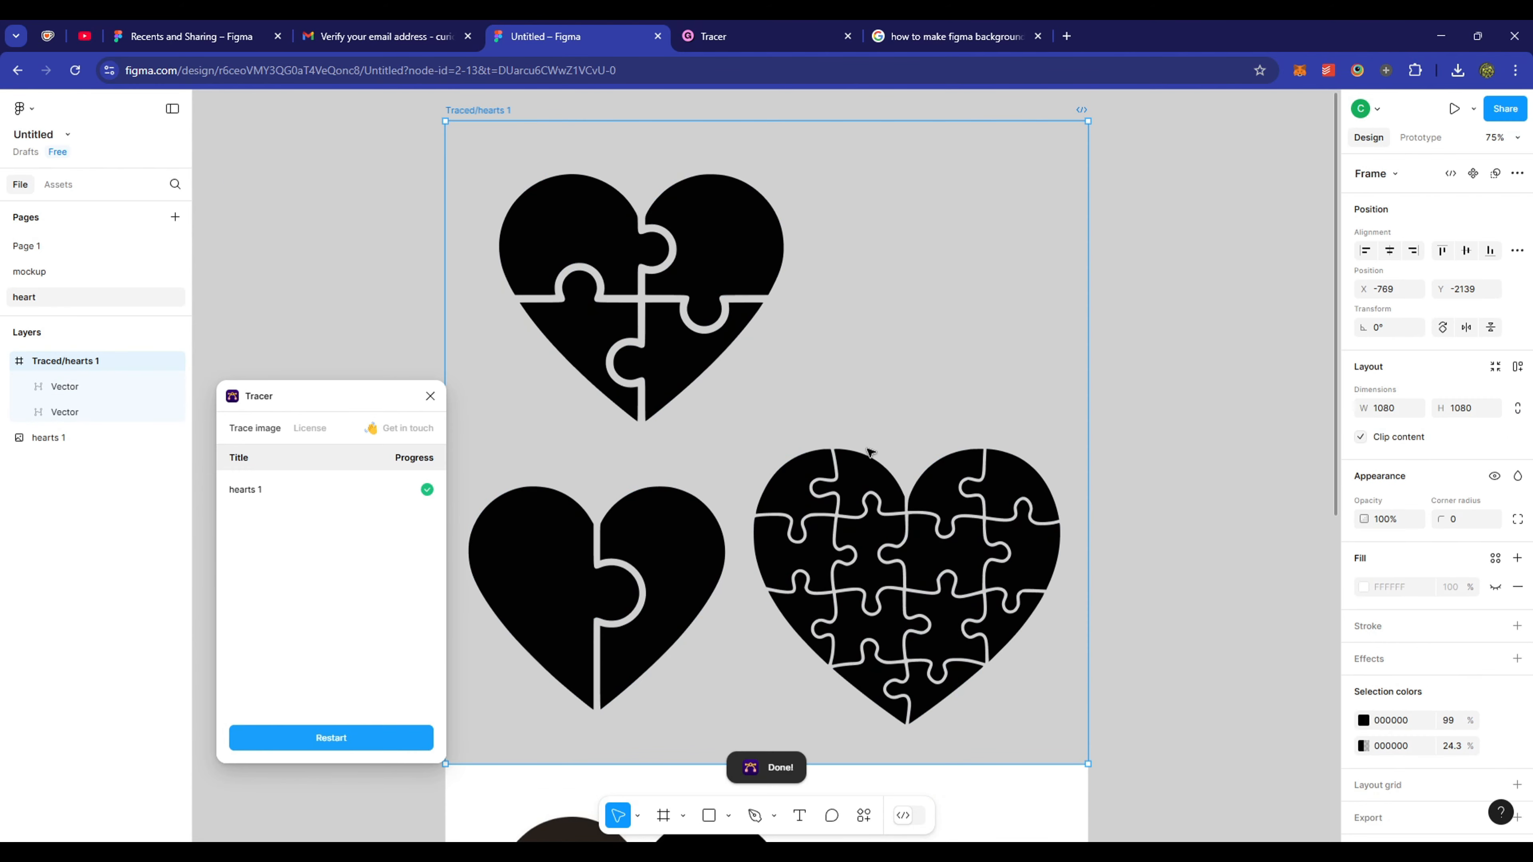
mouse_move(960, 791)
left_mouse_down()
mouse_move(992, 473)
mouse_move(1082, 466)
left_mouse_up()
scroll(992, 472, "down", 3)
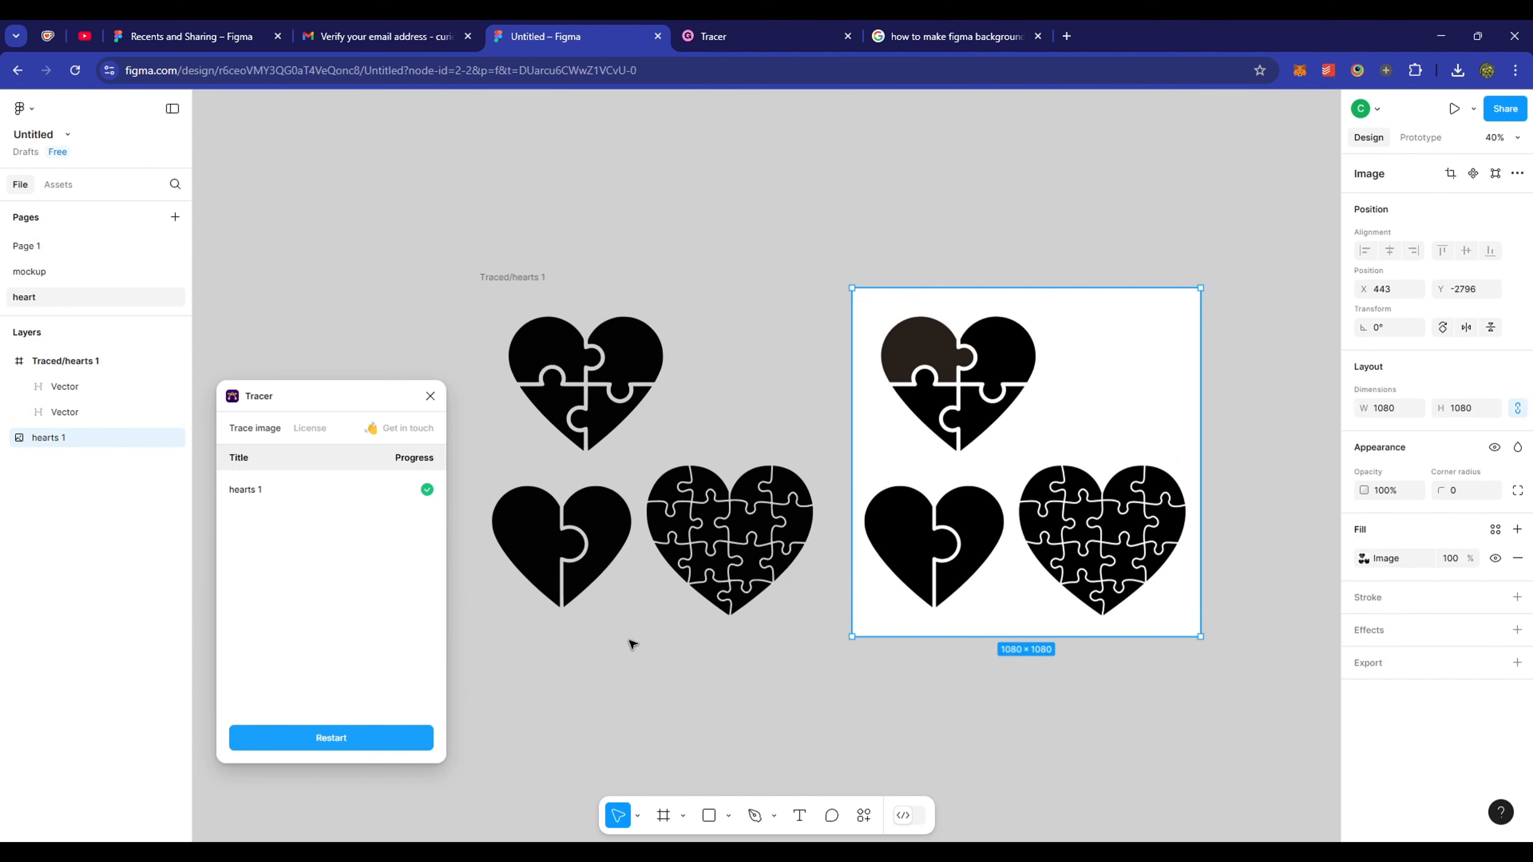
left_click(629, 643)
- Split the traced hearts vector into separate fill pieces
scroll(590, 466, "up", 2)
left_click(612, 399)
left_click_drag(761, 524, 802, 518)
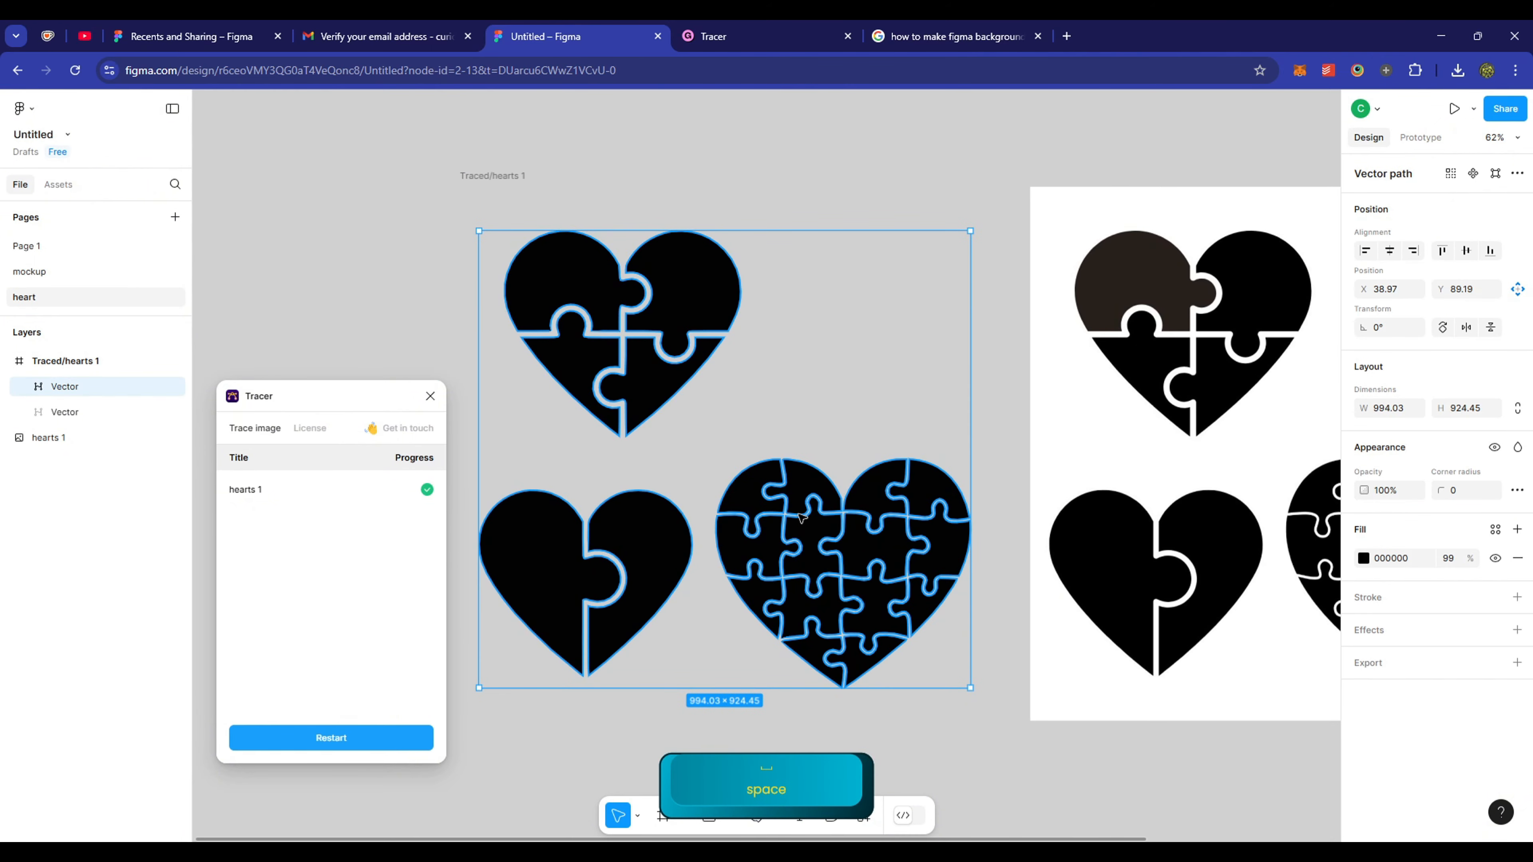
right_click(801, 516)
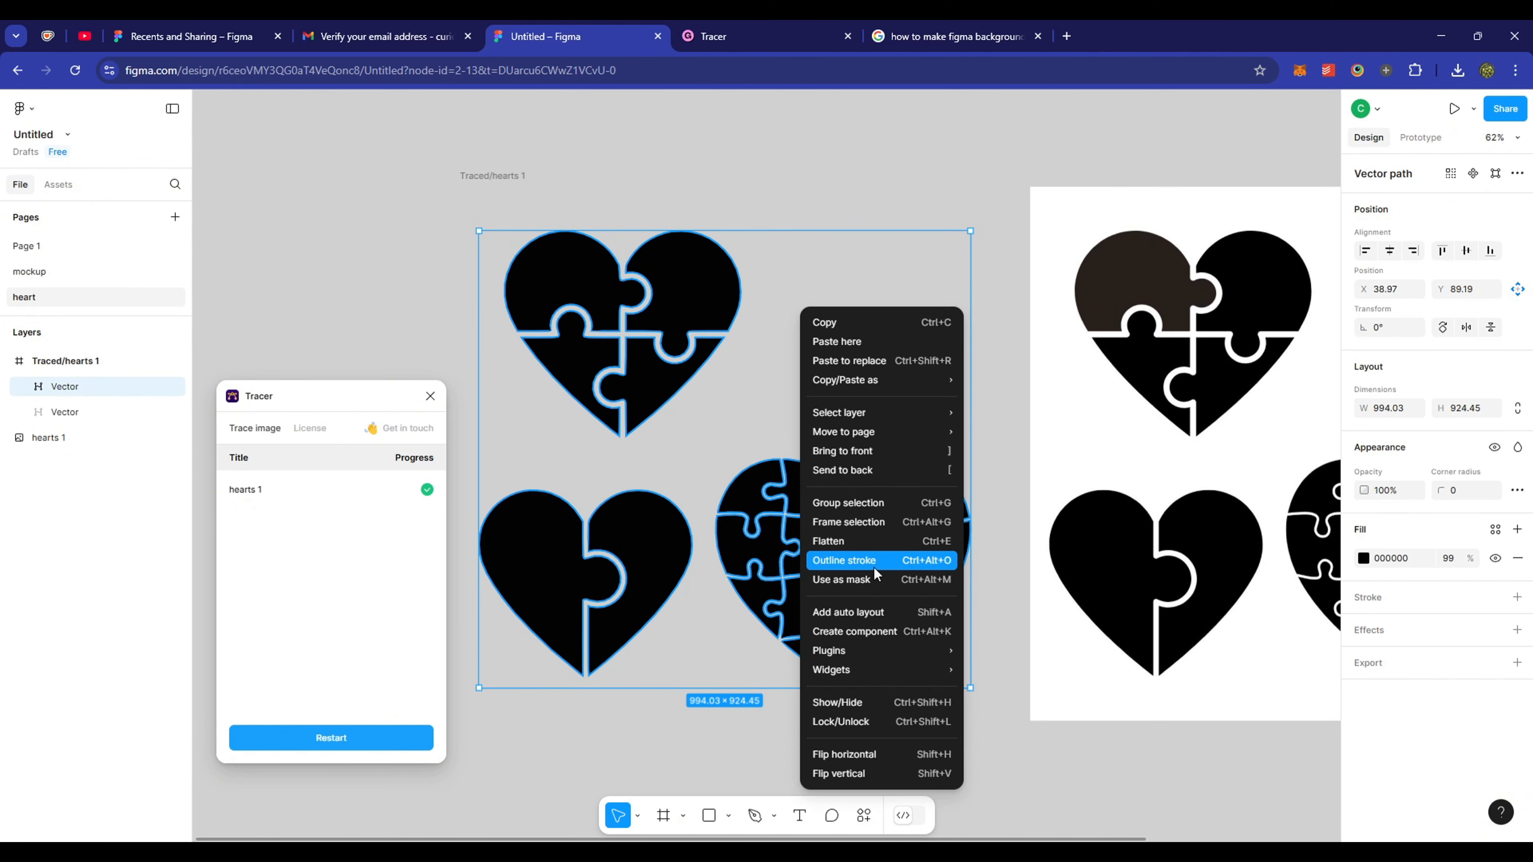
mouse_move(939, 665)
mouse_move(1044, 688)
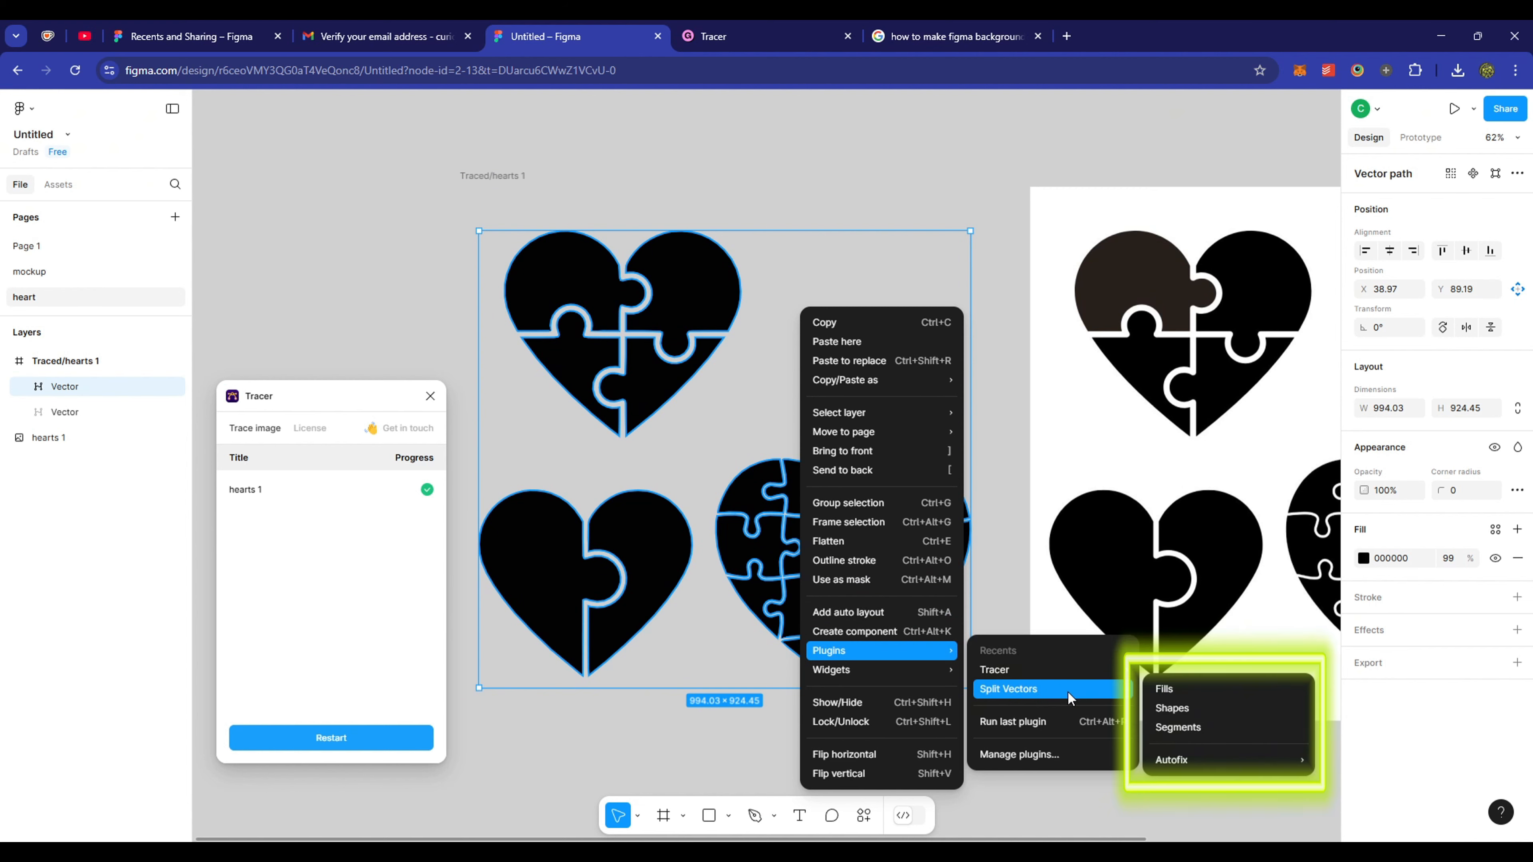
left_click(1174, 688)
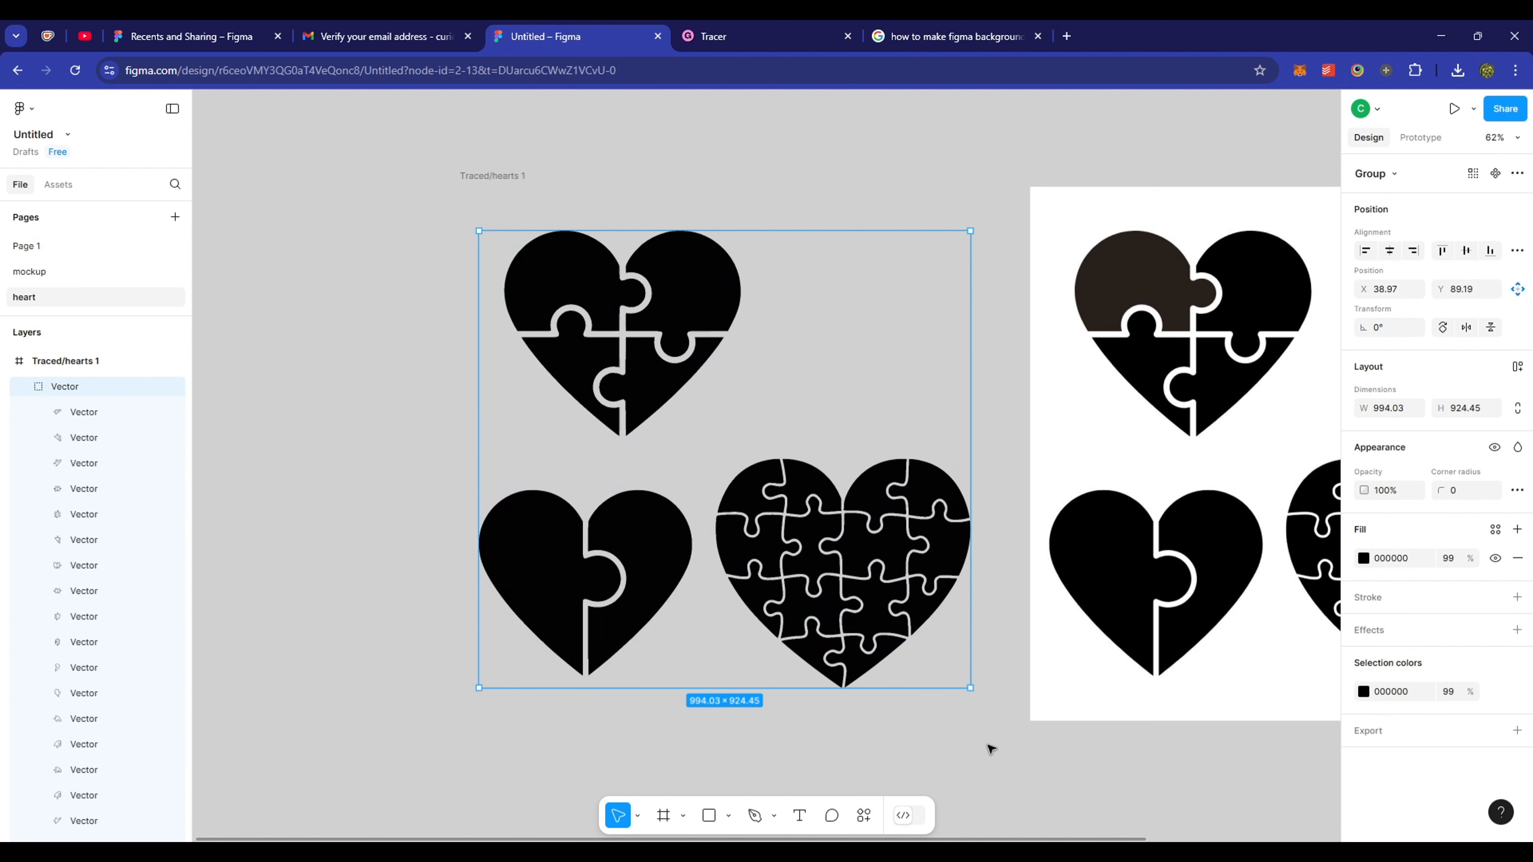
- Check individual puzzle pieces in the layers list, then select all traced pieces
scroll(71, 781, "down", 3)
left_click(82, 729)
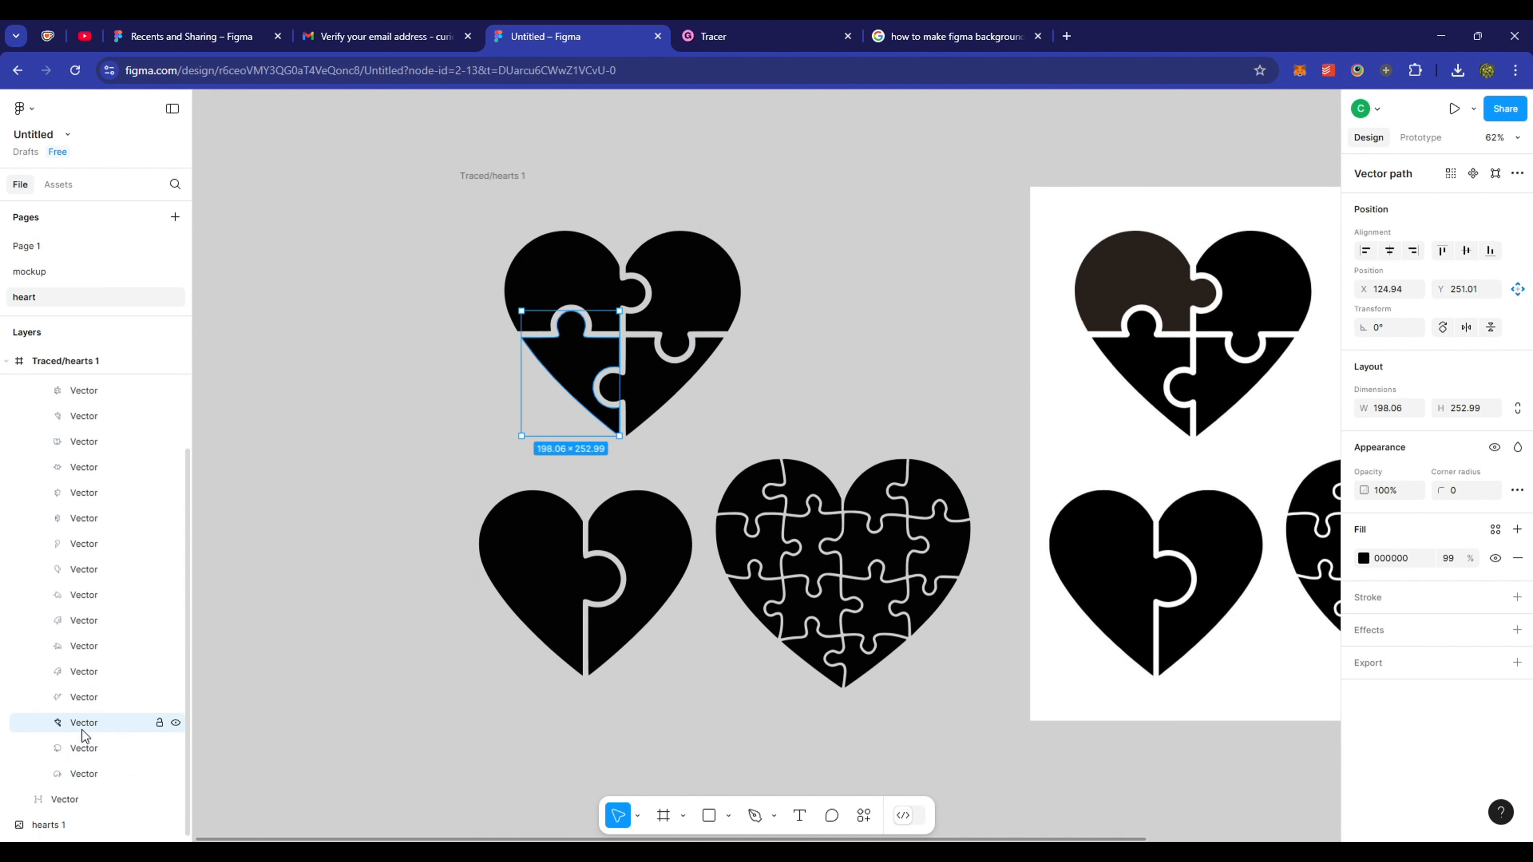
left_click(98, 648)
left_click(102, 621)
left_click(107, 571)
left_click(107, 519)
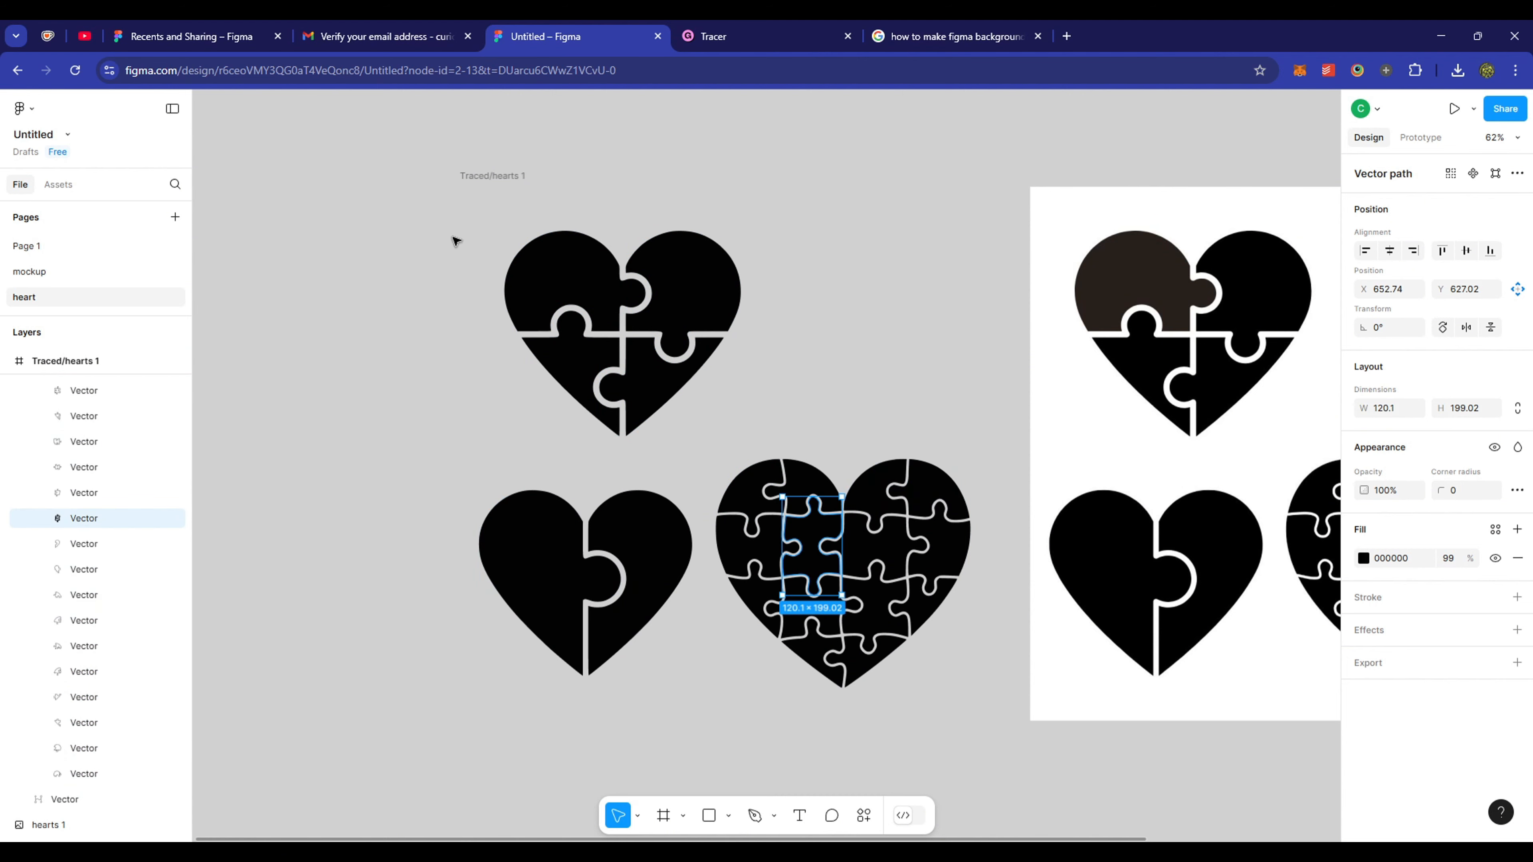
left_click_drag(453, 238, 653, 379)
- Group the four top-heart pieces and name the group '4 pieces'
left_click(104, 414)
left_click(572, 280)
left_click(680, 295, "shift")
left_click(651, 389, "shift")
left_click(584, 365, "shift")
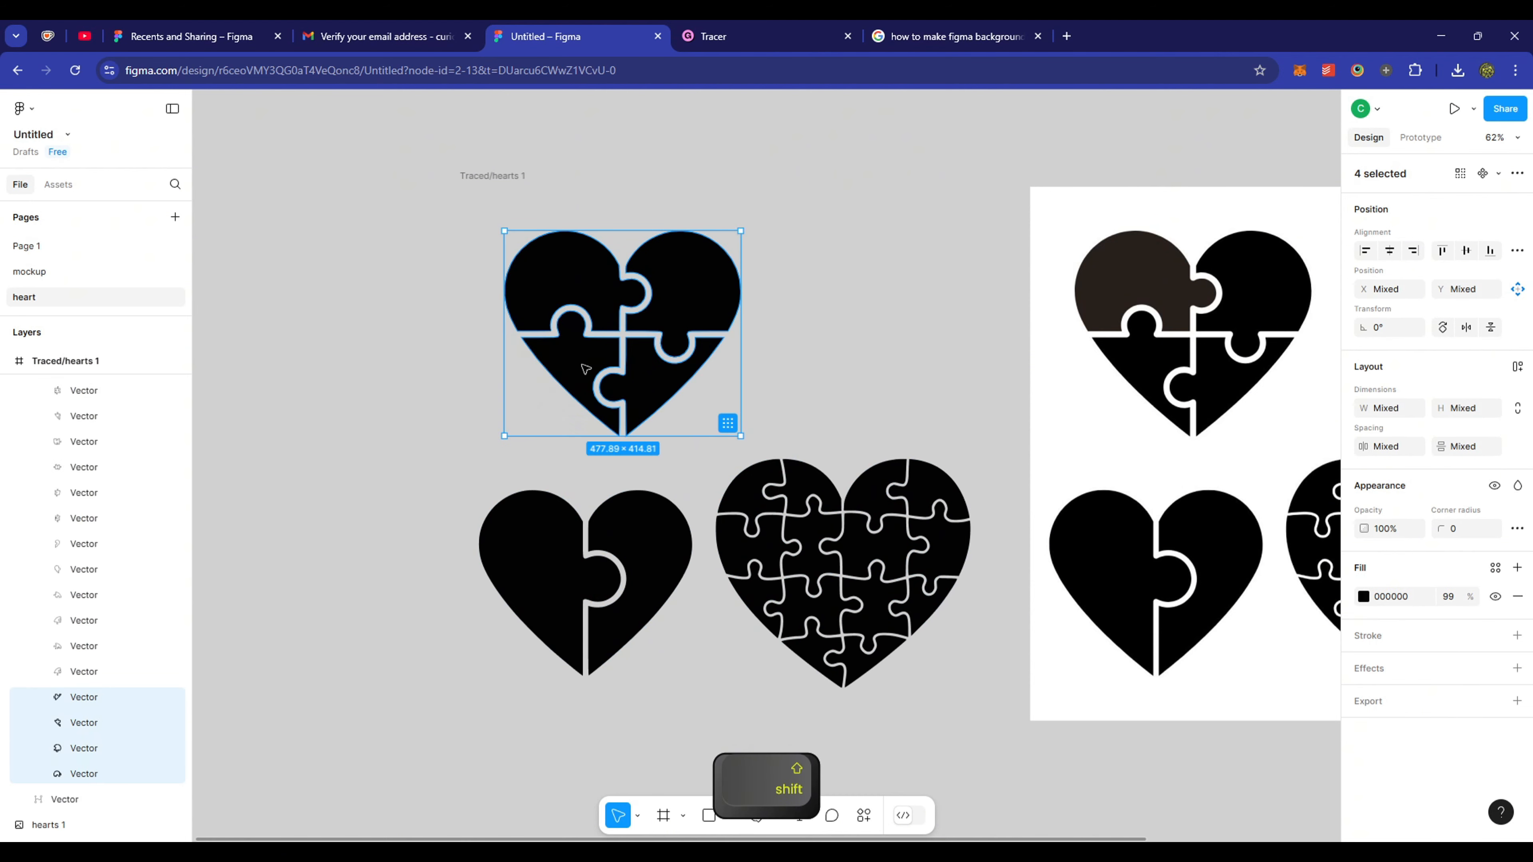
right_click(582, 365)
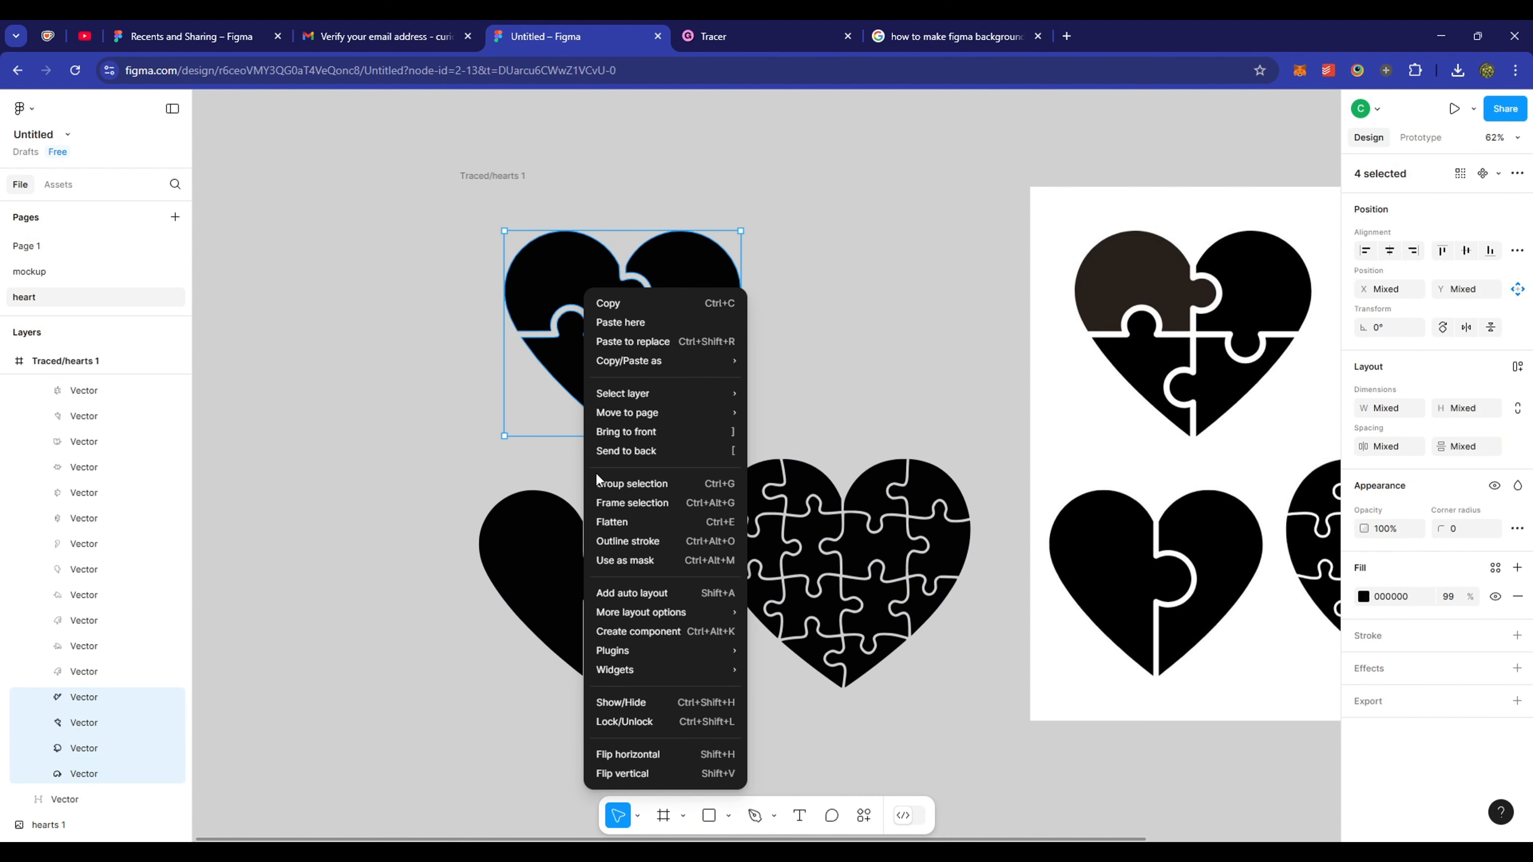
left_click(631, 483)
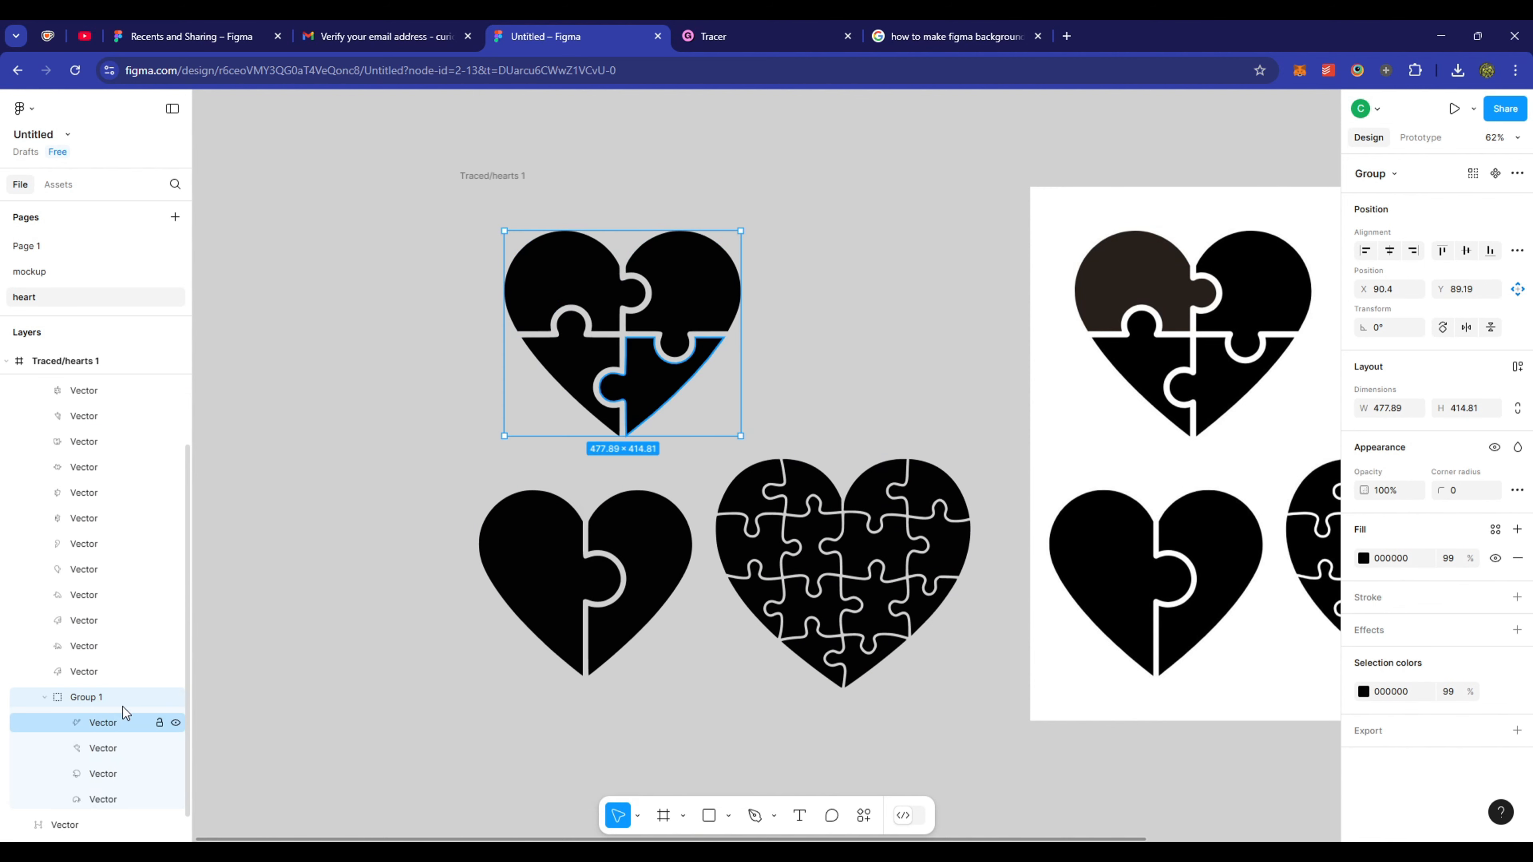
double_click(89, 702)
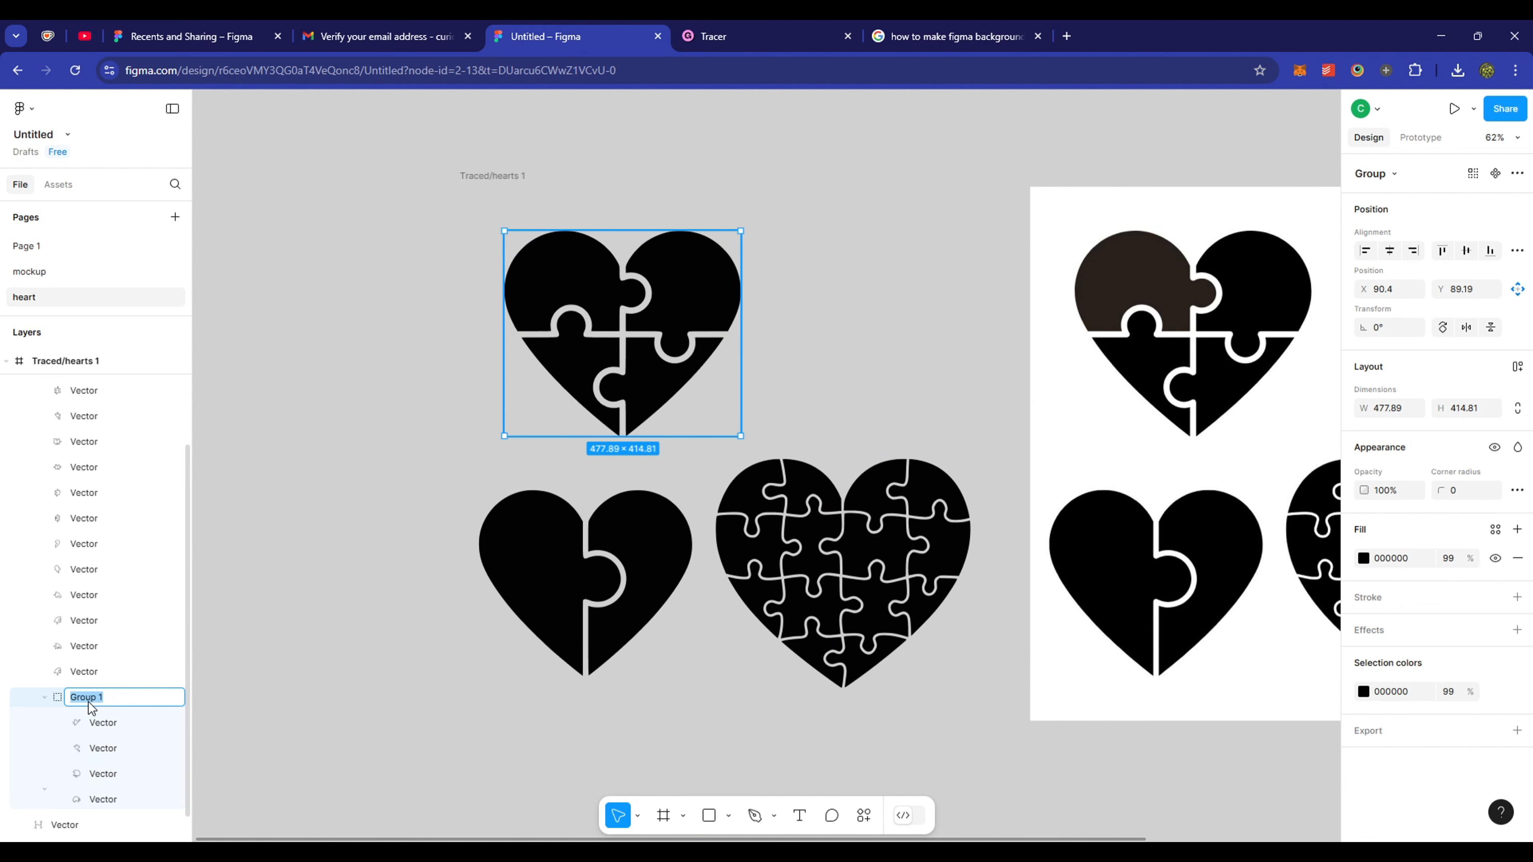
type("4 pieces")
key("Return")
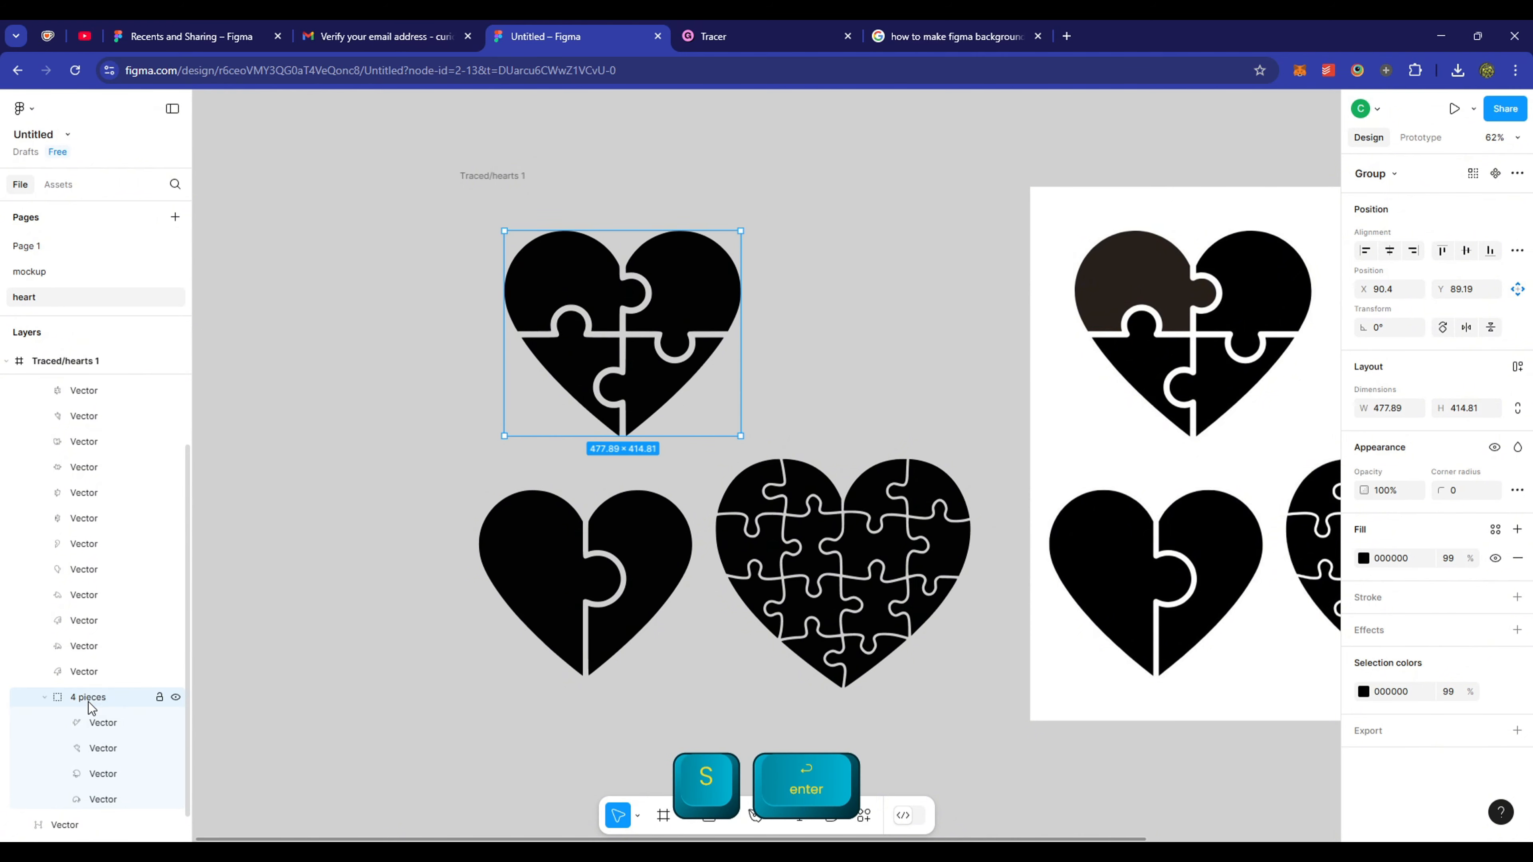
- Group the two halves of the bottom-left heart and name the group 'two'
left_click(600, 558)
left_click(538, 555, "shift")
right_click(537, 555)
left_click(571, 484)
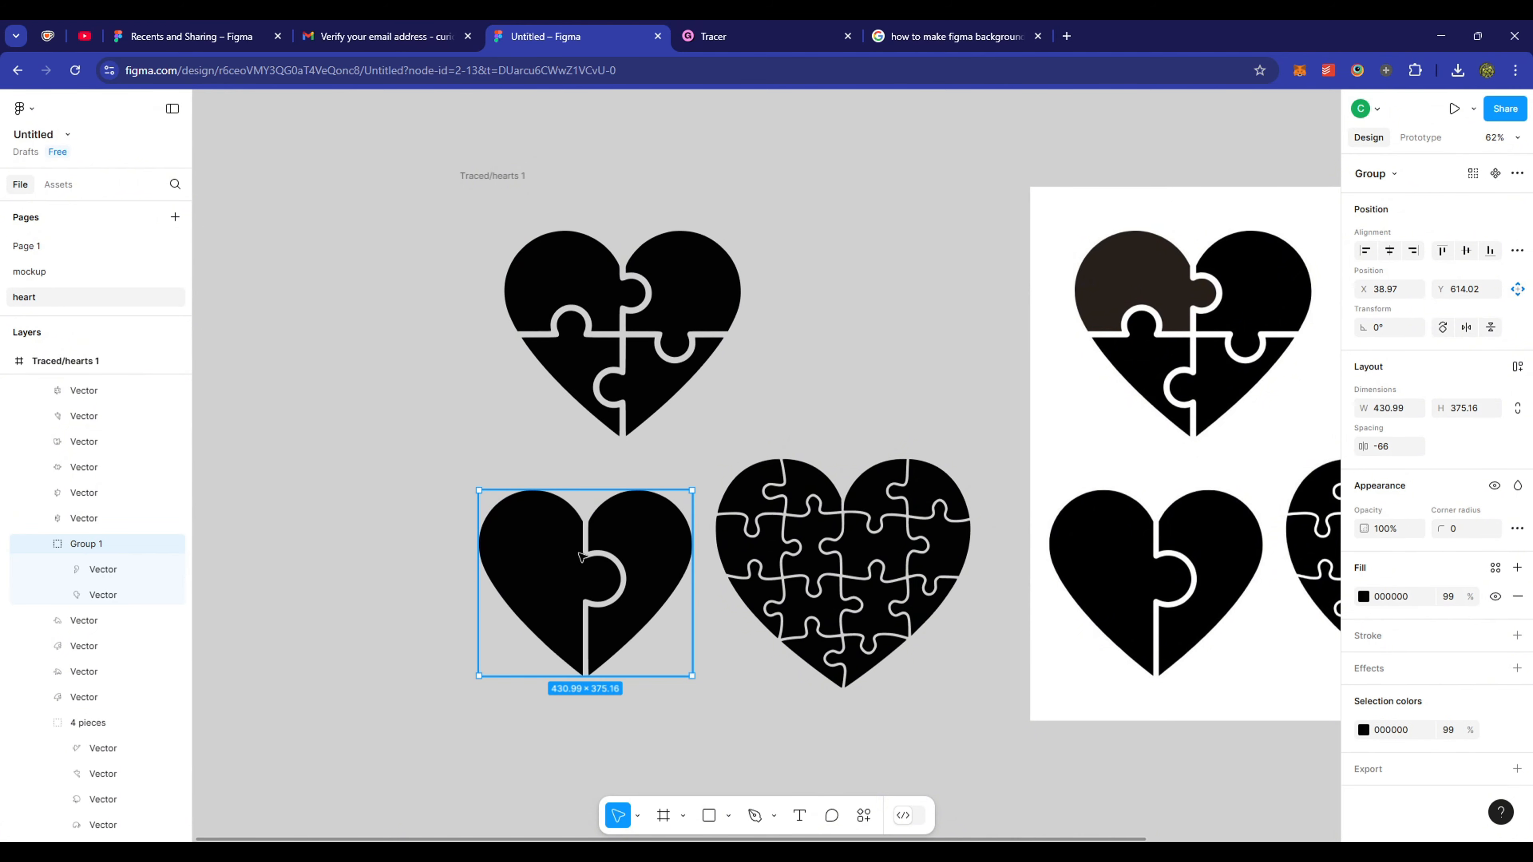
type("two")
key("Return")
- Delete the large traced background vector behind the hearts
left_click_drag(938, 160, 860, 379)
scroll(112, 507, "up", 3)
left_click(136, 414)
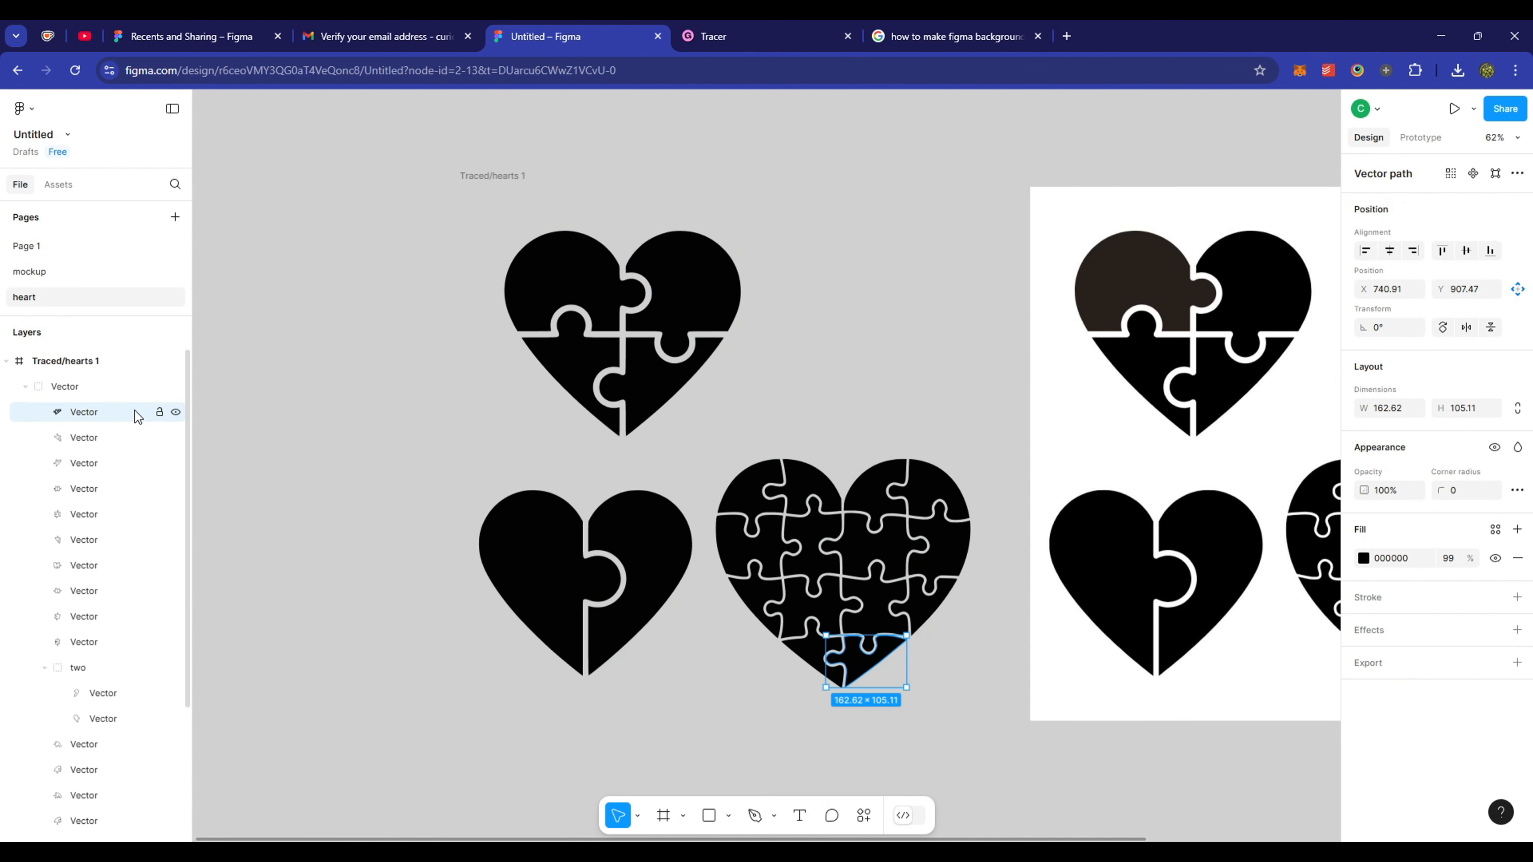
scroll(126, 469, "down", 1)
left_click(99, 784, "shift")
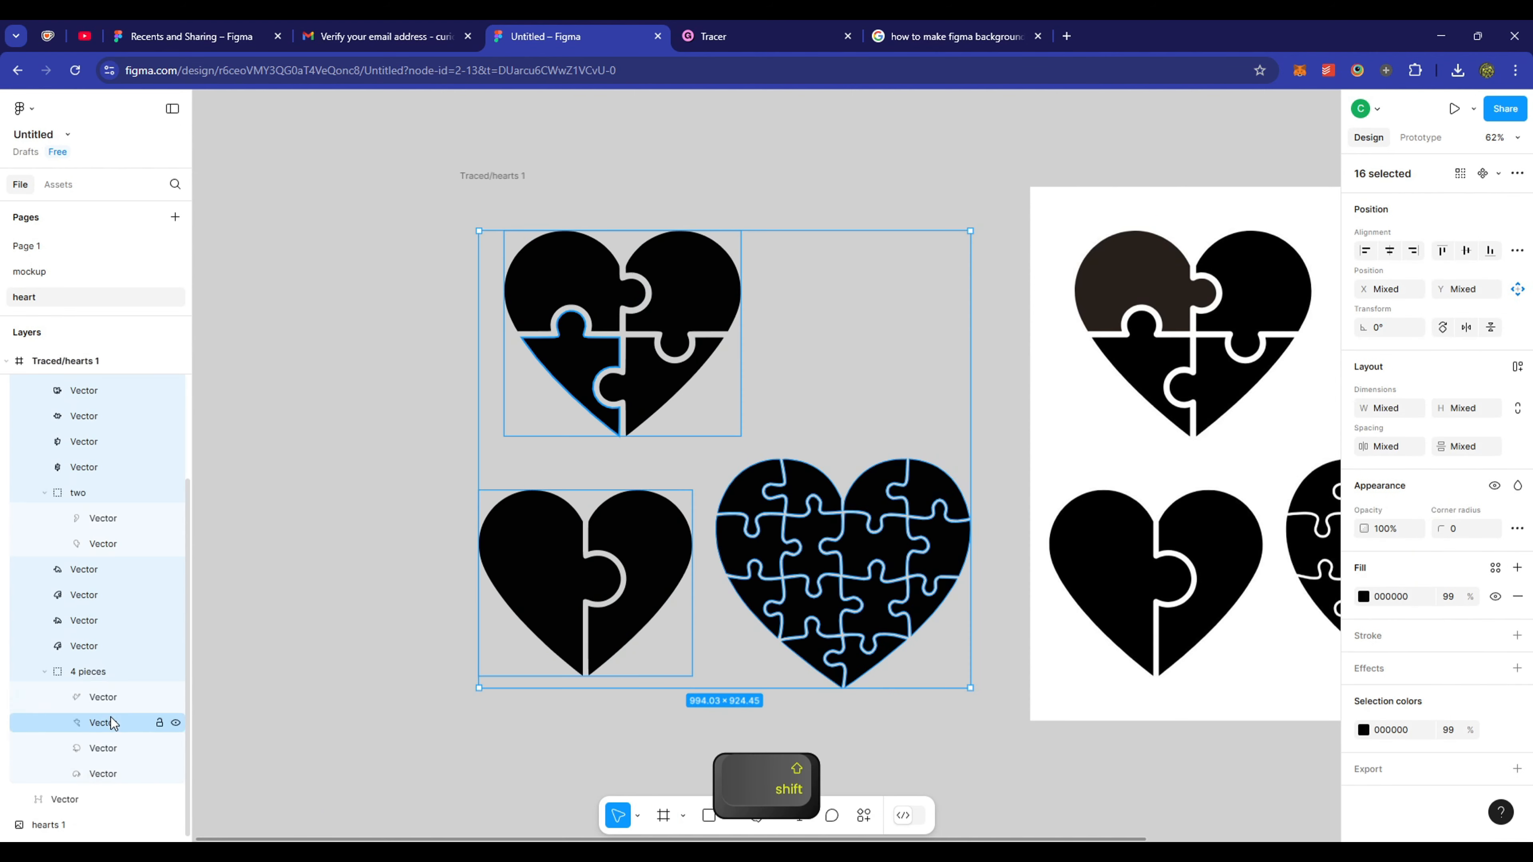
scroll(113, 724, "up", 1)
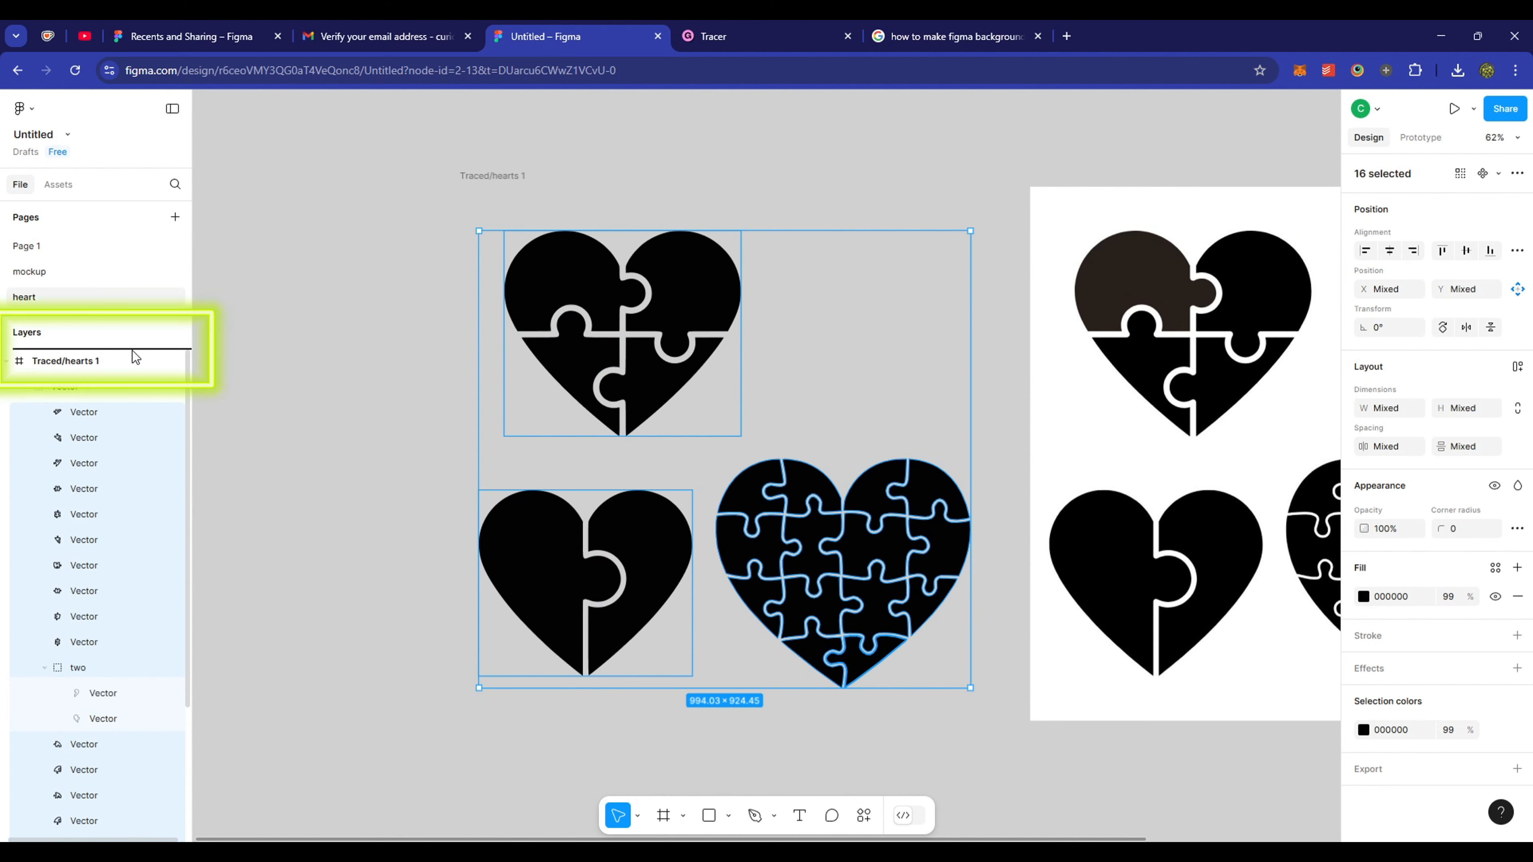
left_click(999, 346)
left_click(871, 404)
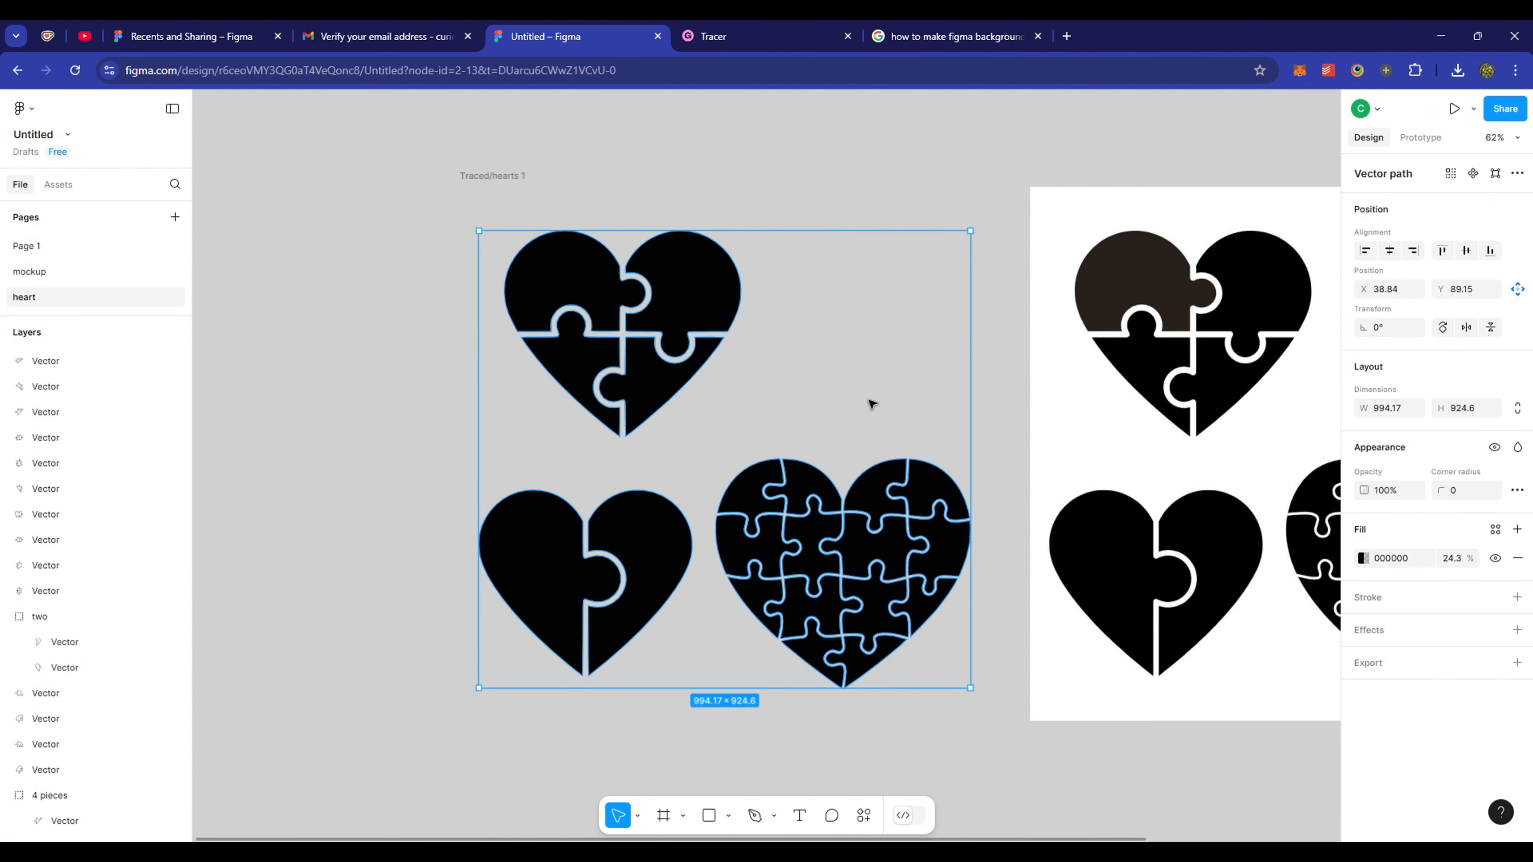
key("Delete")
- Move the Traced/hearts 1 frame right and marquee-select the 14 large-heart puzzle vectors
left_click_drag(742, 439, 833, 566)
scroll(1299, 785, "right", 3)
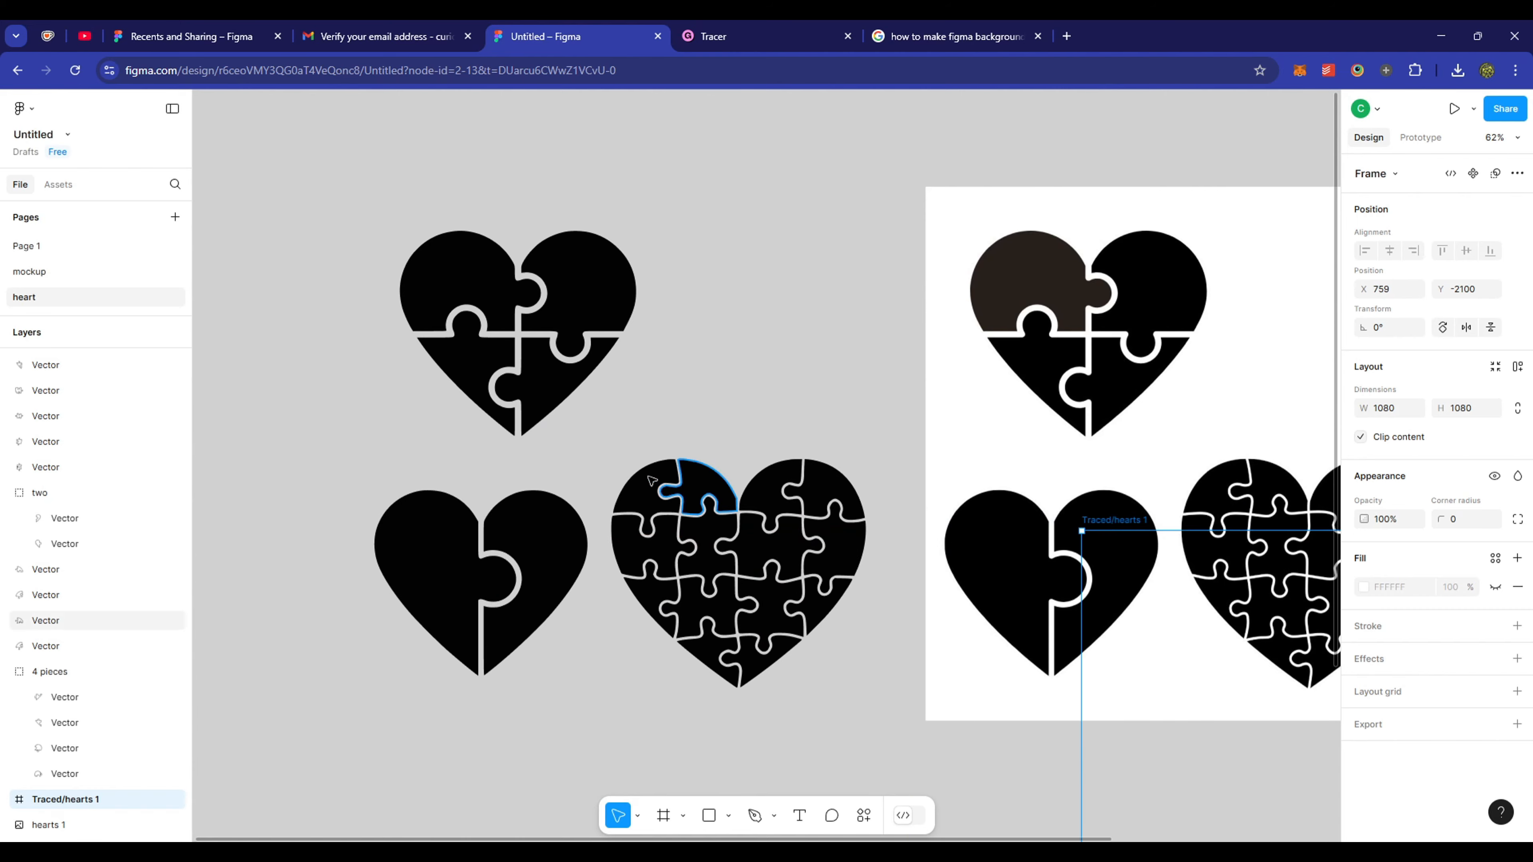
left_click_drag(639, 424, 858, 680)
- Group the large heart's puzzle pieces and name the group 'collage'
right_click(741, 559)
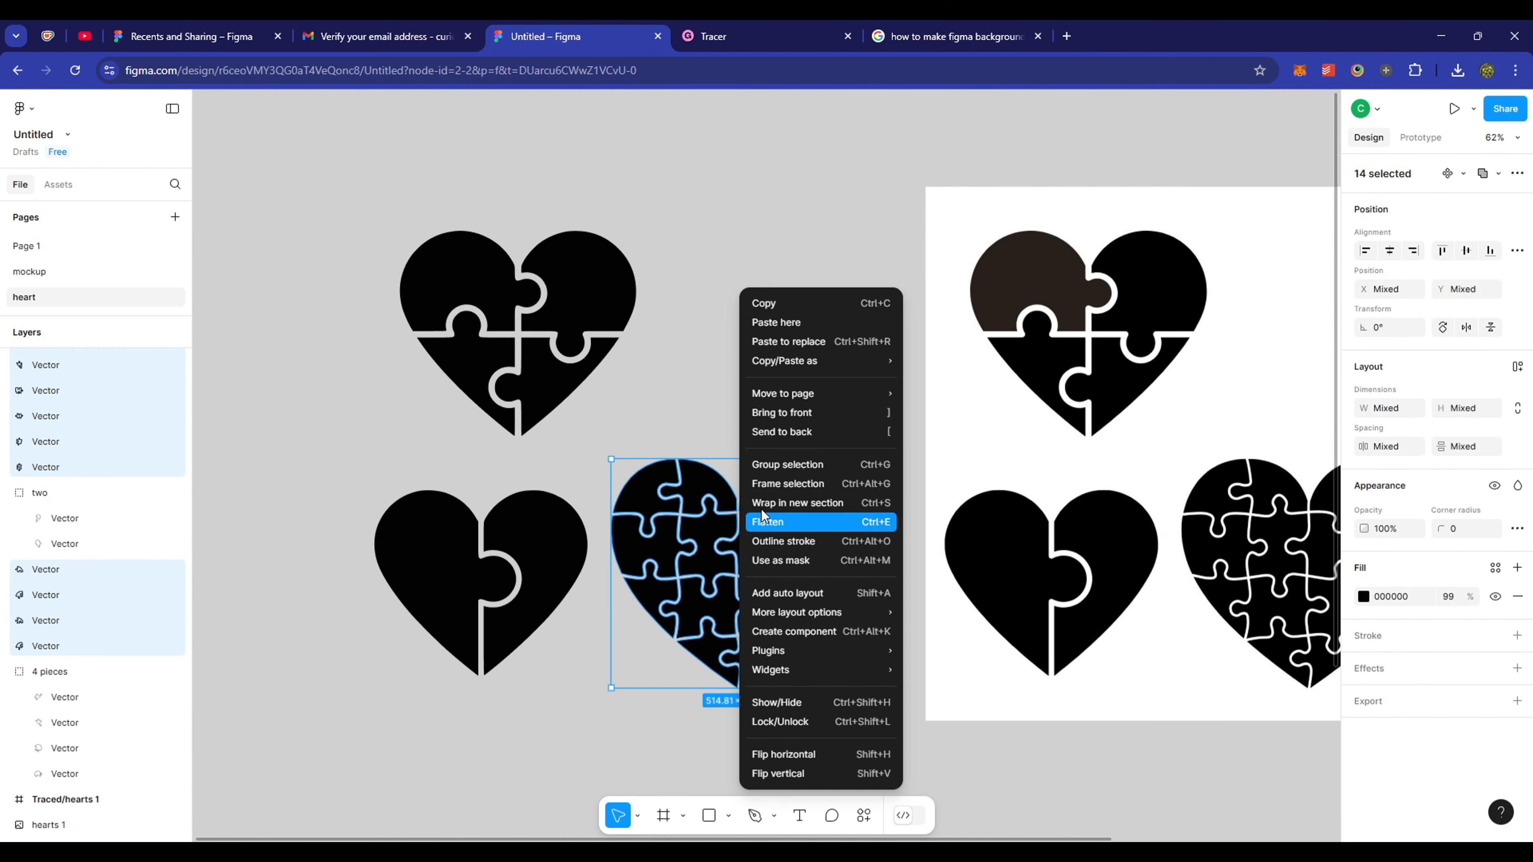
left_click(792, 470)
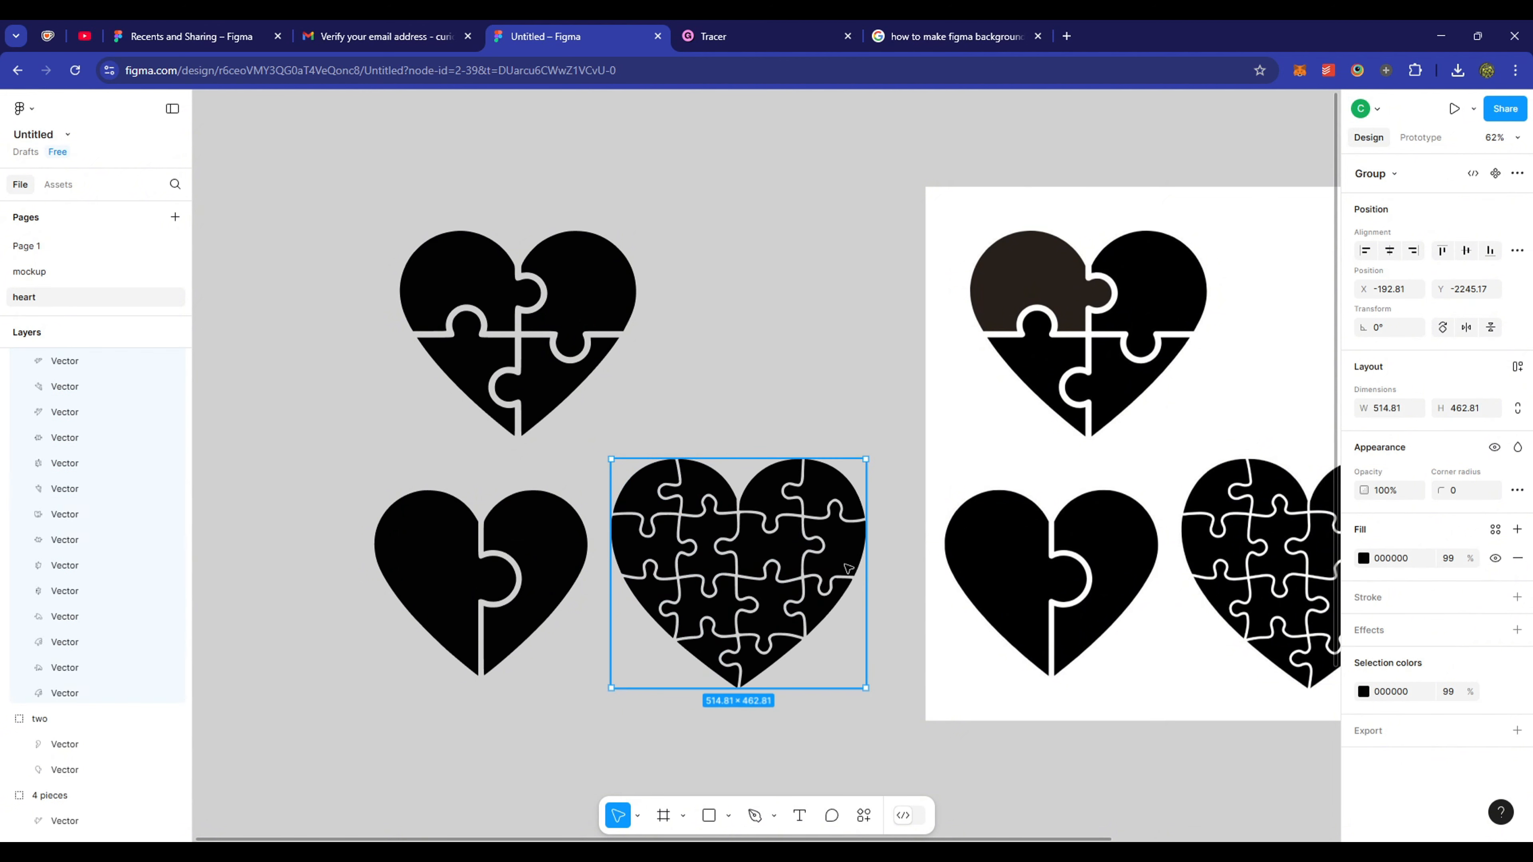
double_click(48, 361)
type("collage")
key("Return")
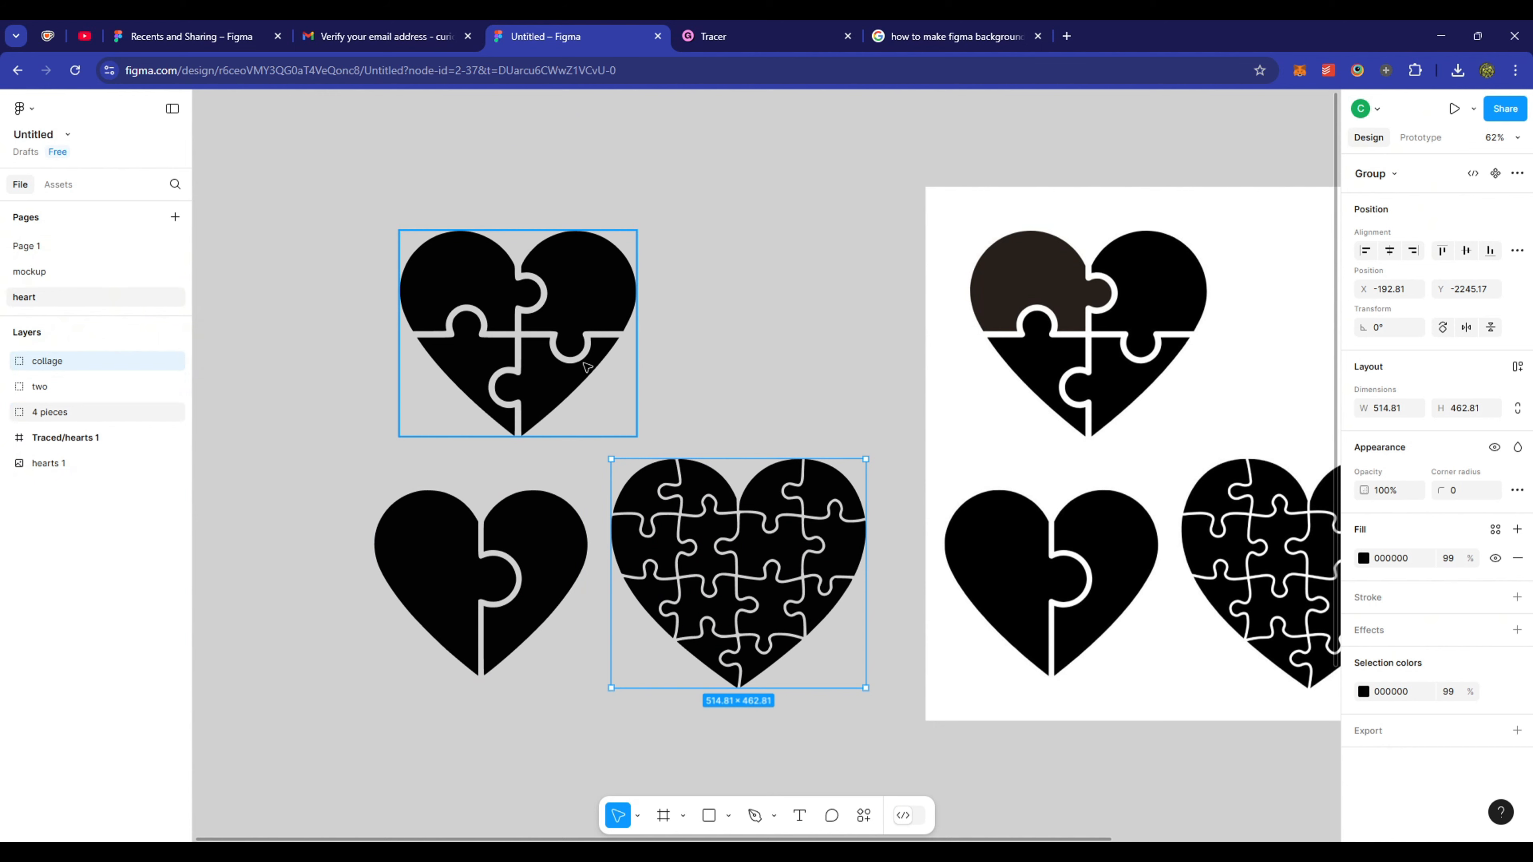
- Give the collage, two and 4 pieces hearts an image fill and export all three as PDF
left_click(56, 405, "shift")
left_click(1363, 596)
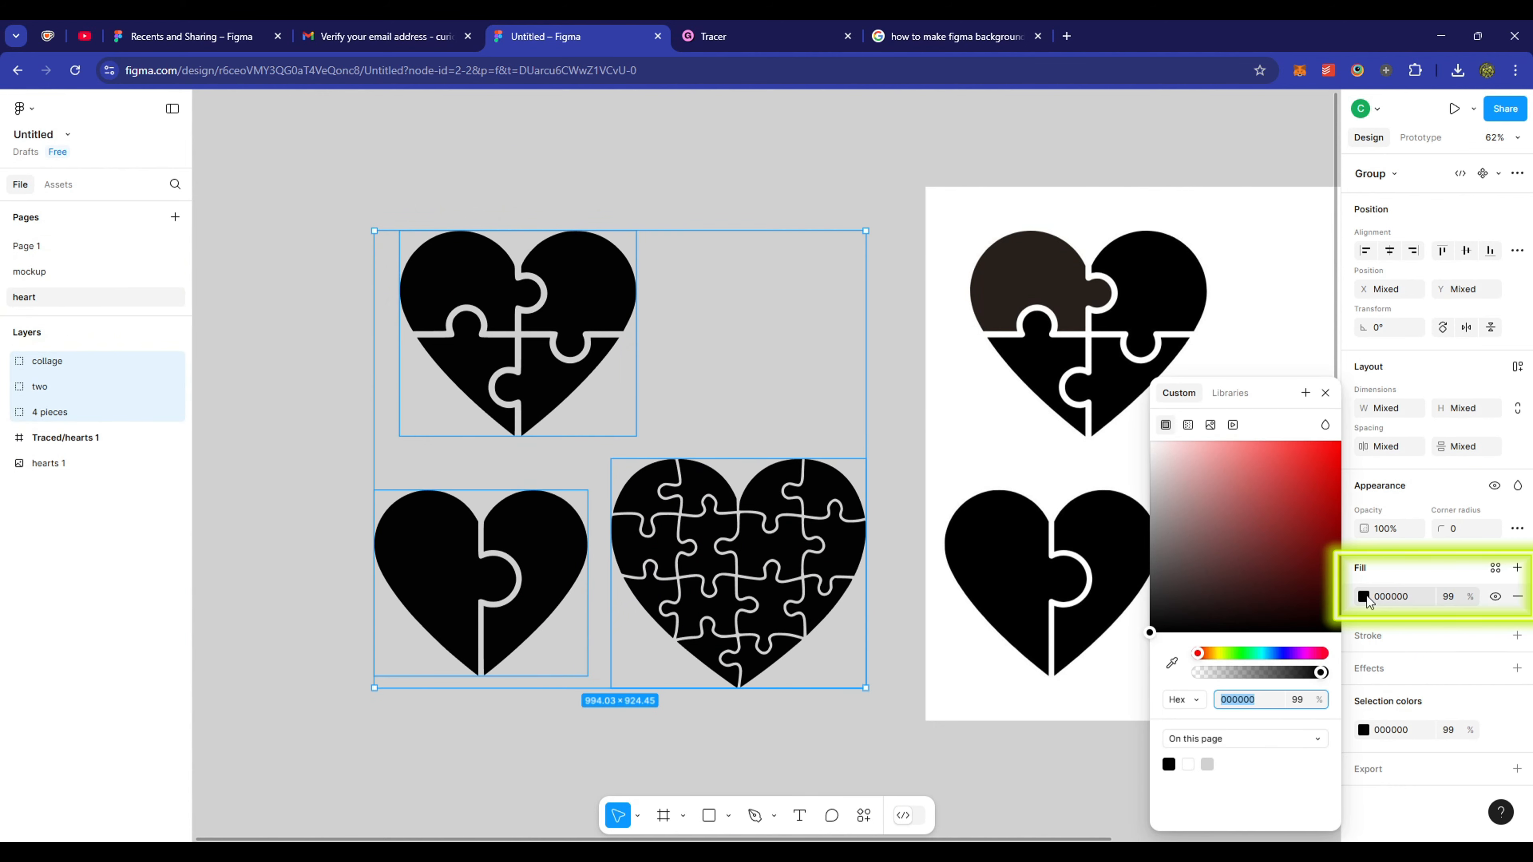
left_click(1211, 426)
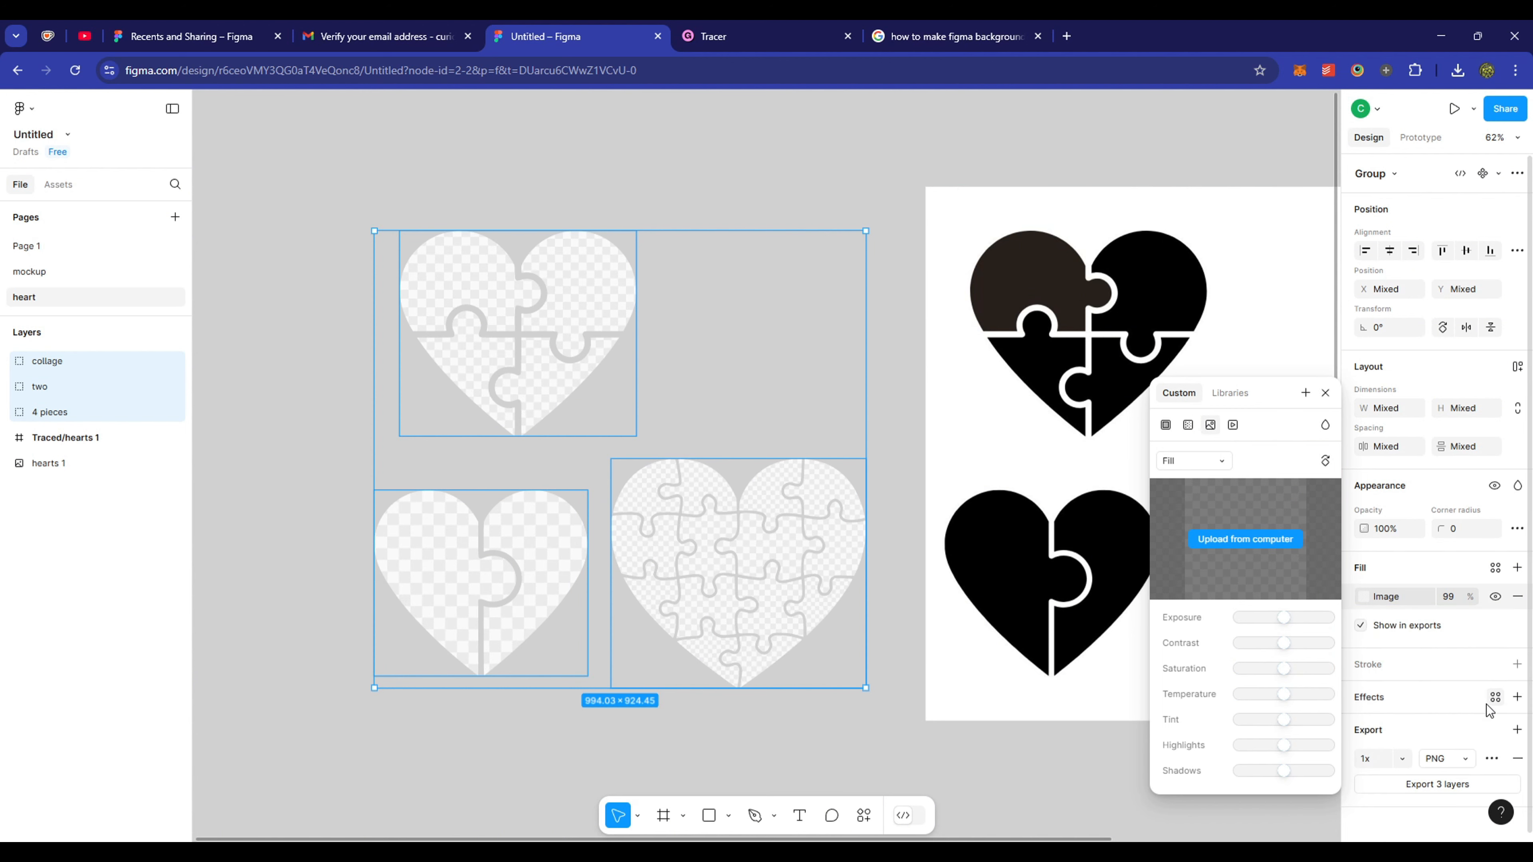
left_click(1437, 729)
left_click(1473, 760)
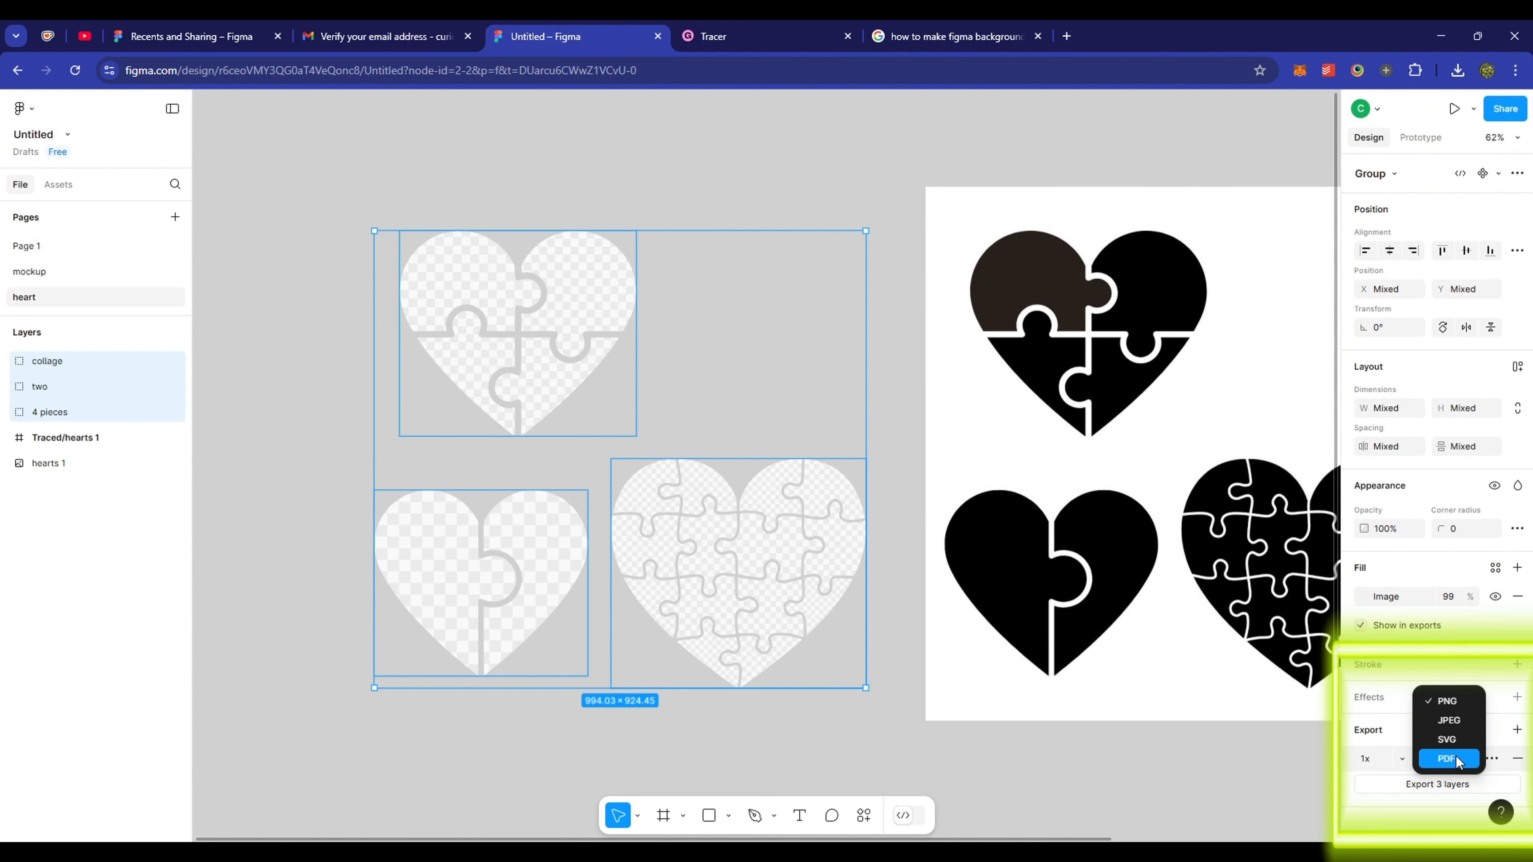
left_click(1456, 756)
left_click(1439, 783)
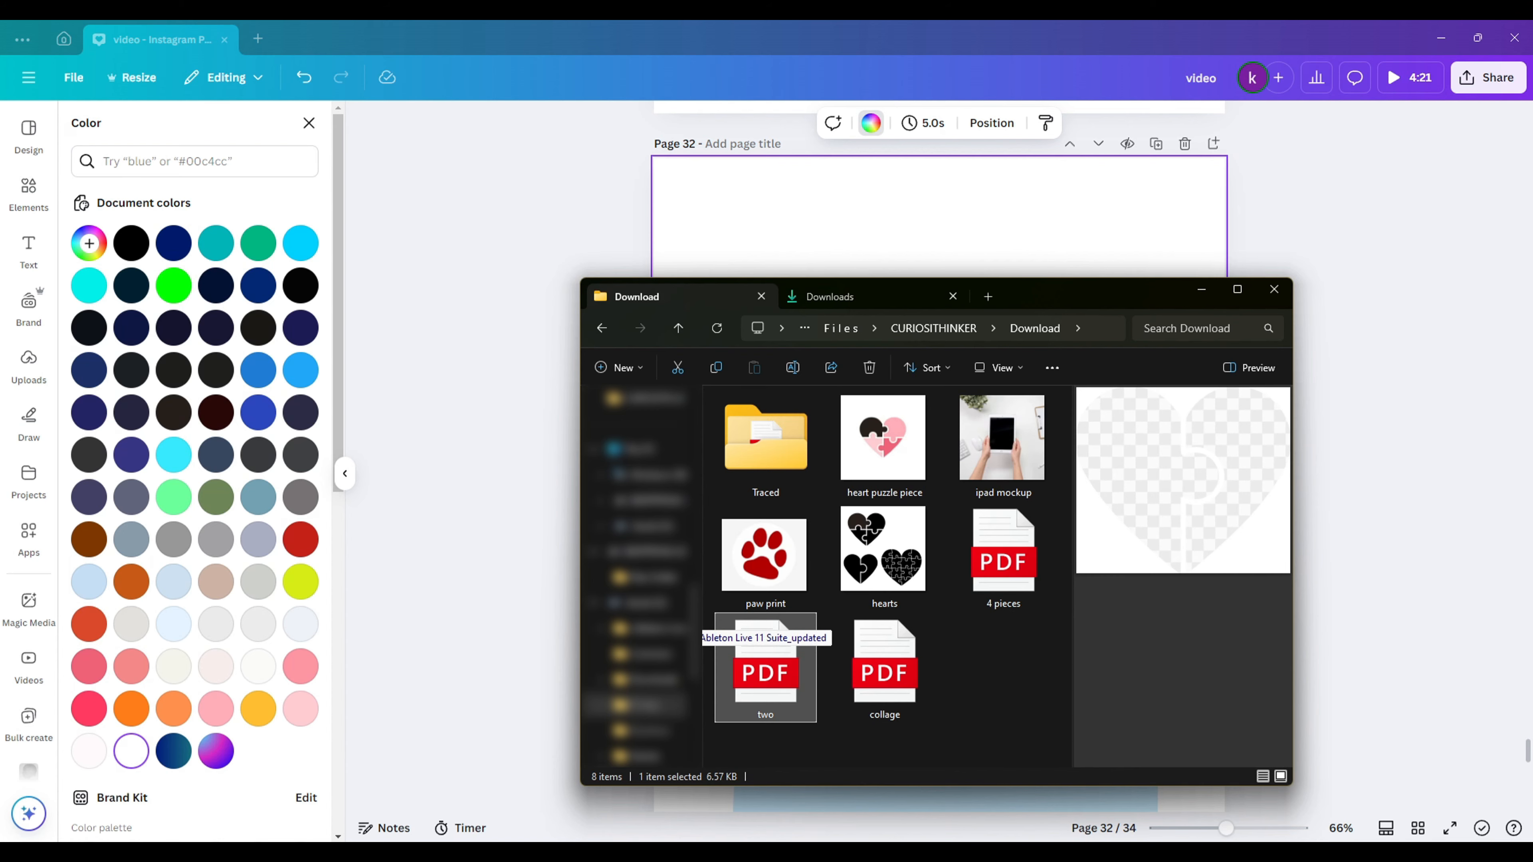
- Import two.pdf and insert the two-piece heart onto page 32
double_click(767, 640)
left_click(28, 477)
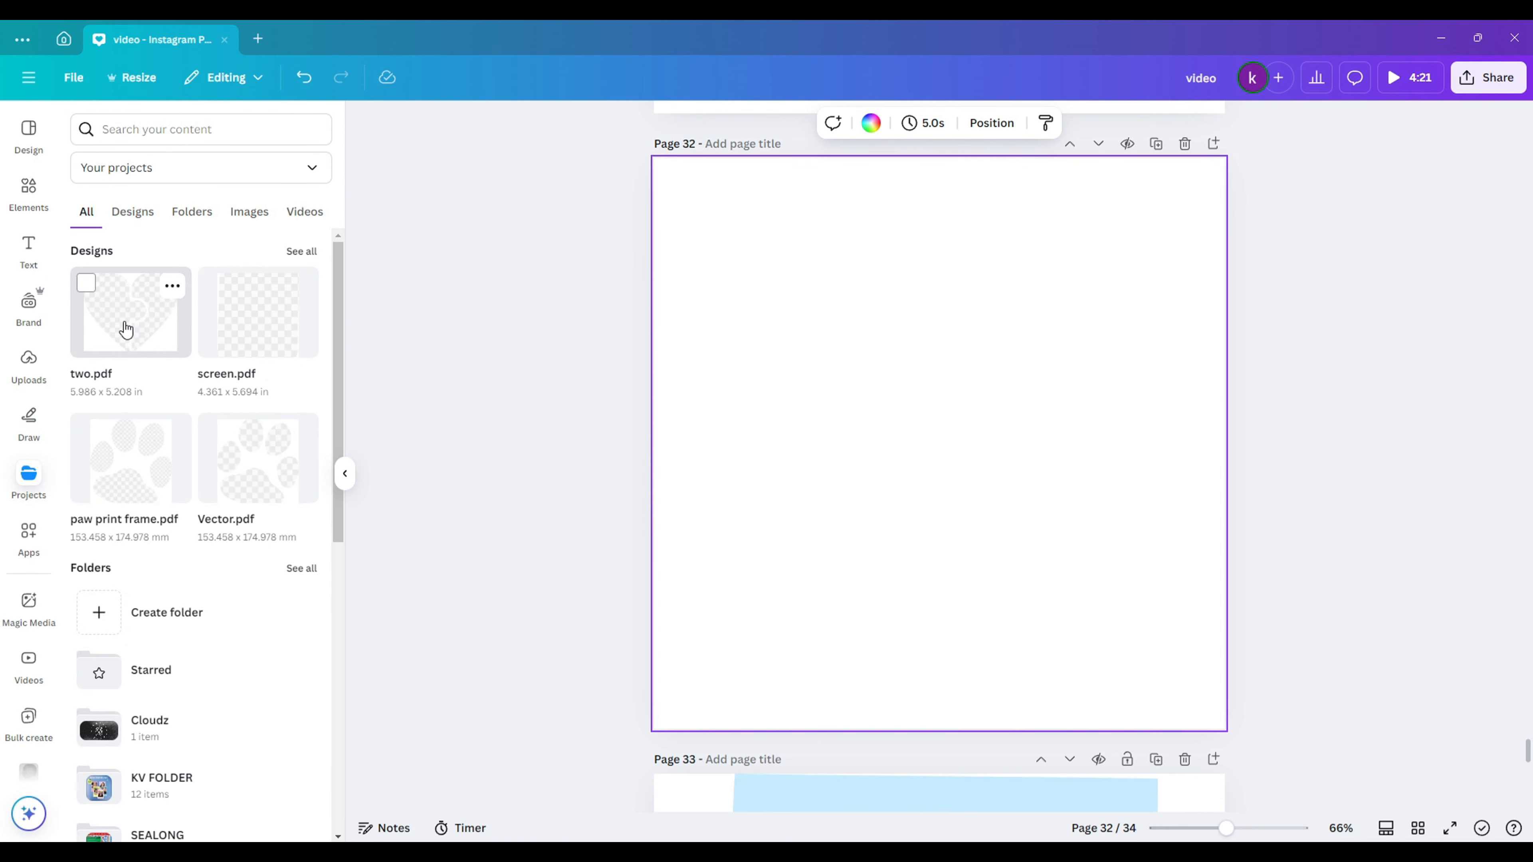
left_click(125, 330)
left_click(890, 410)
left_click(1094, 383)
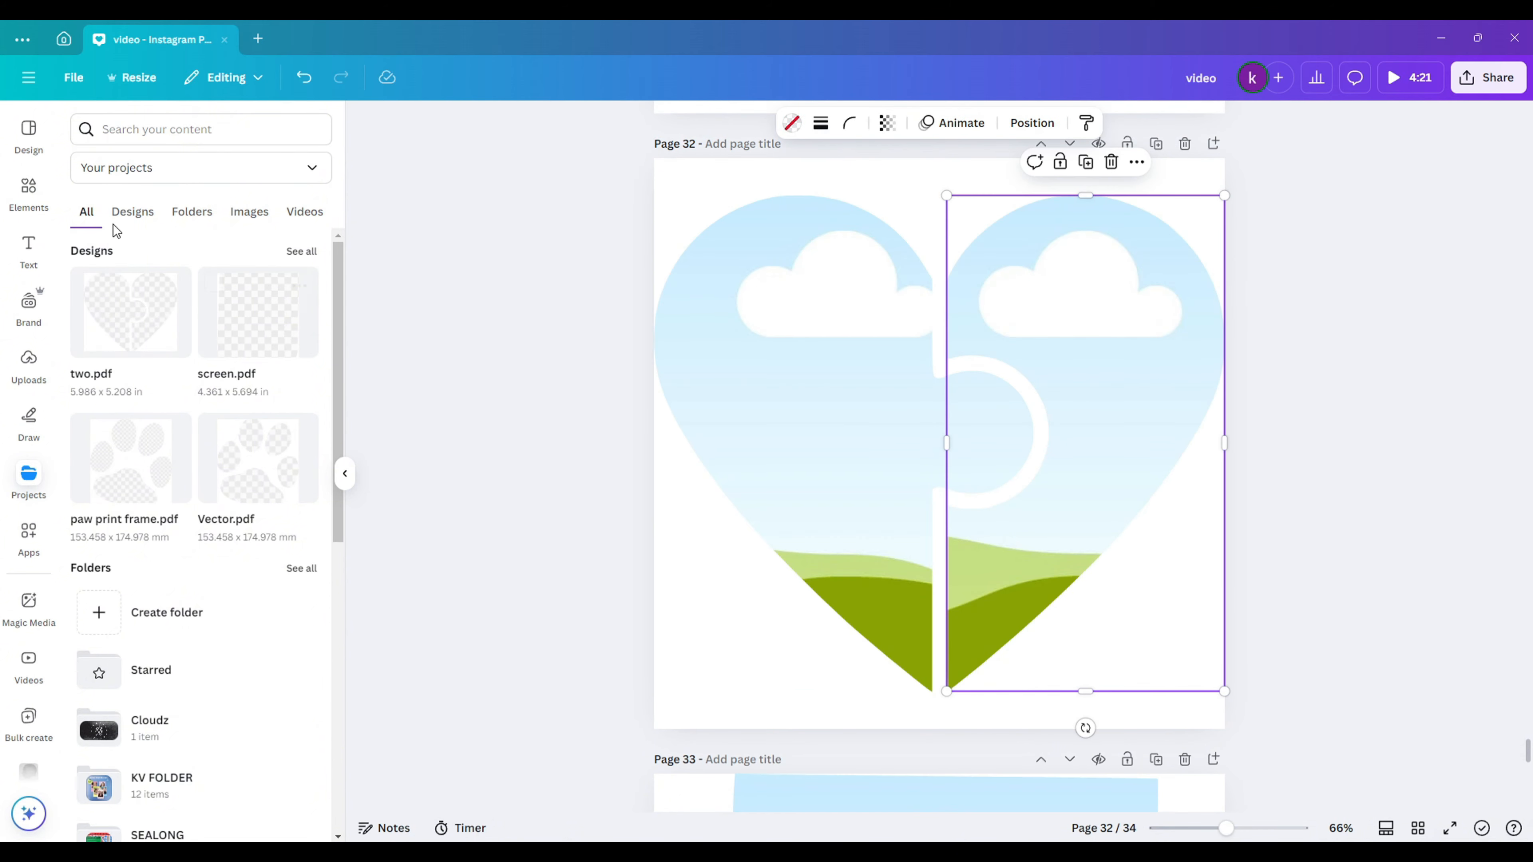
- Search Elements for 'couple' and show only photo results
left_click(28, 193)
left_click(181, 129)
type("couple")
key("Return")
left_click(232, 162)
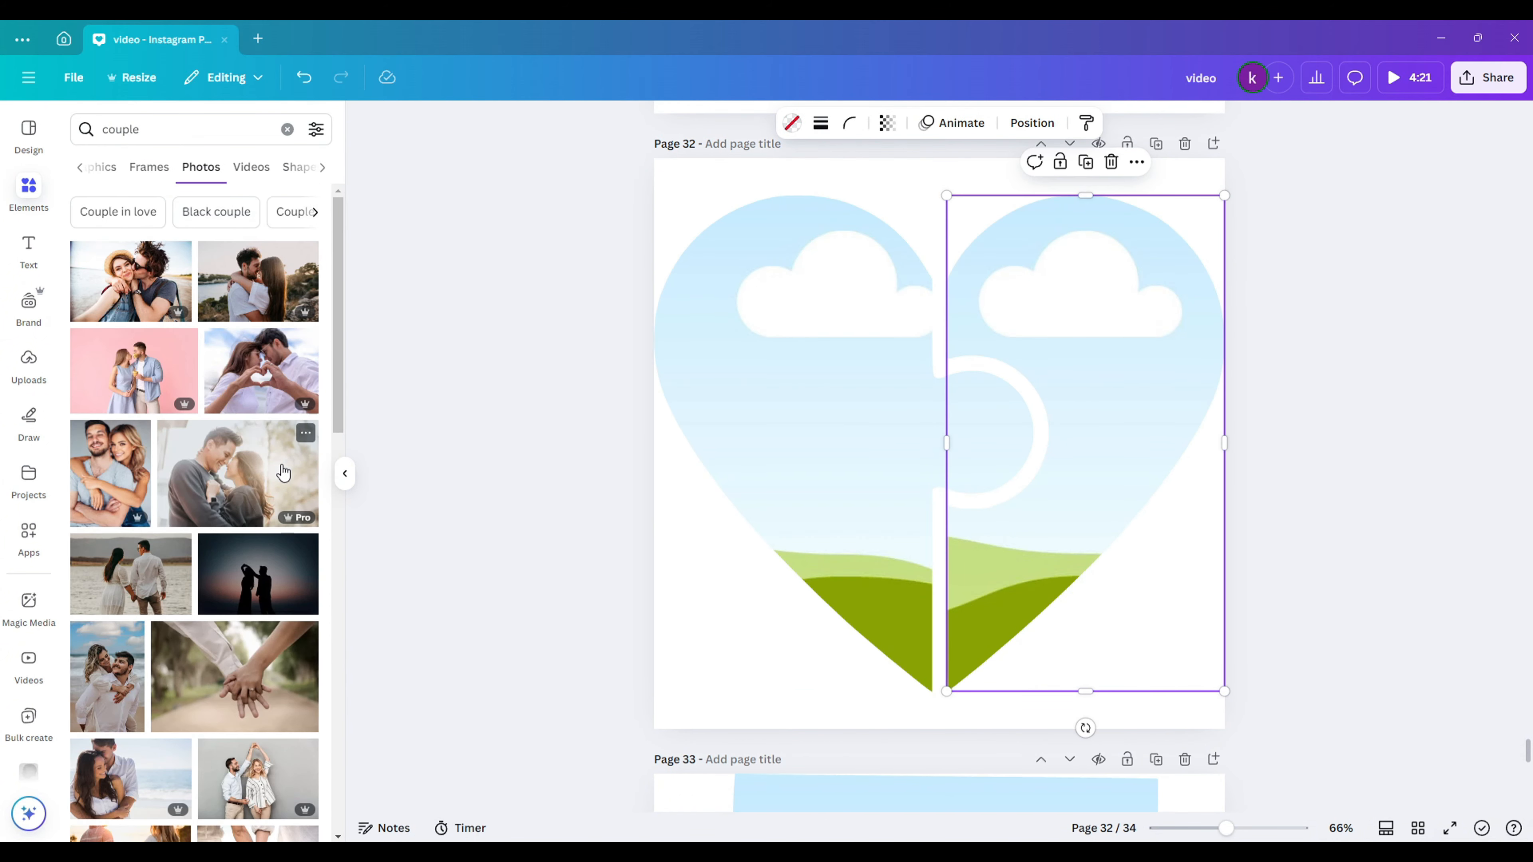
- Fill both heart halves with a couple photo, enlarging and aligning each crop
left_click_drag(224, 351, 855, 427)
double_click(855, 428)
left_click_drag(1177, 691, 1391, 815)
left_click(1444, 445)
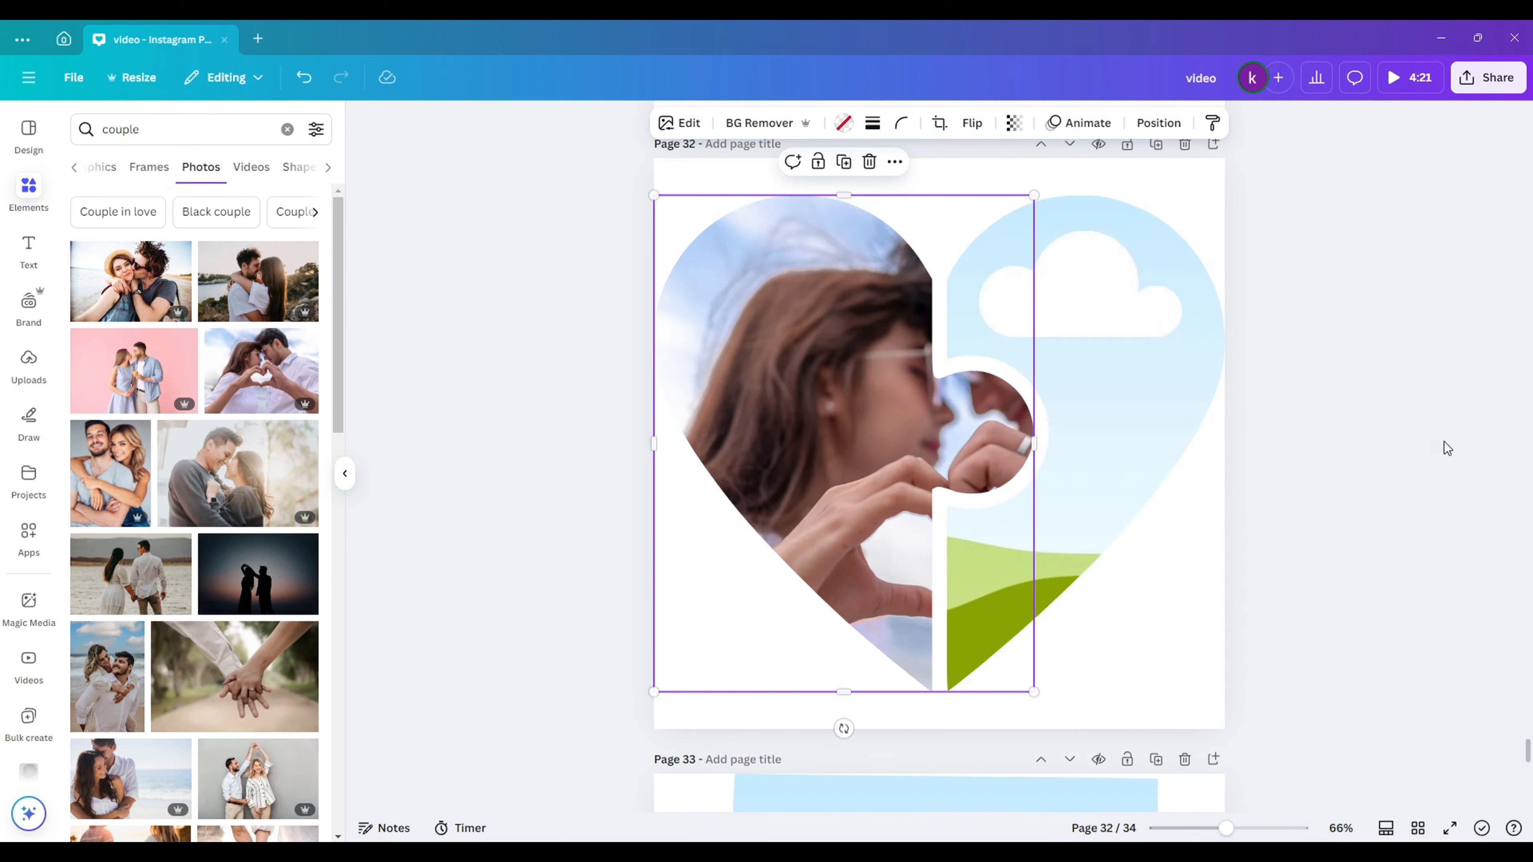
left_click_drag(241, 374, 1026, 543)
double_click(991, 590)
left_click_drag(753, 691, 558, 791)
left_click_drag(1083, 706, 1039, 689)
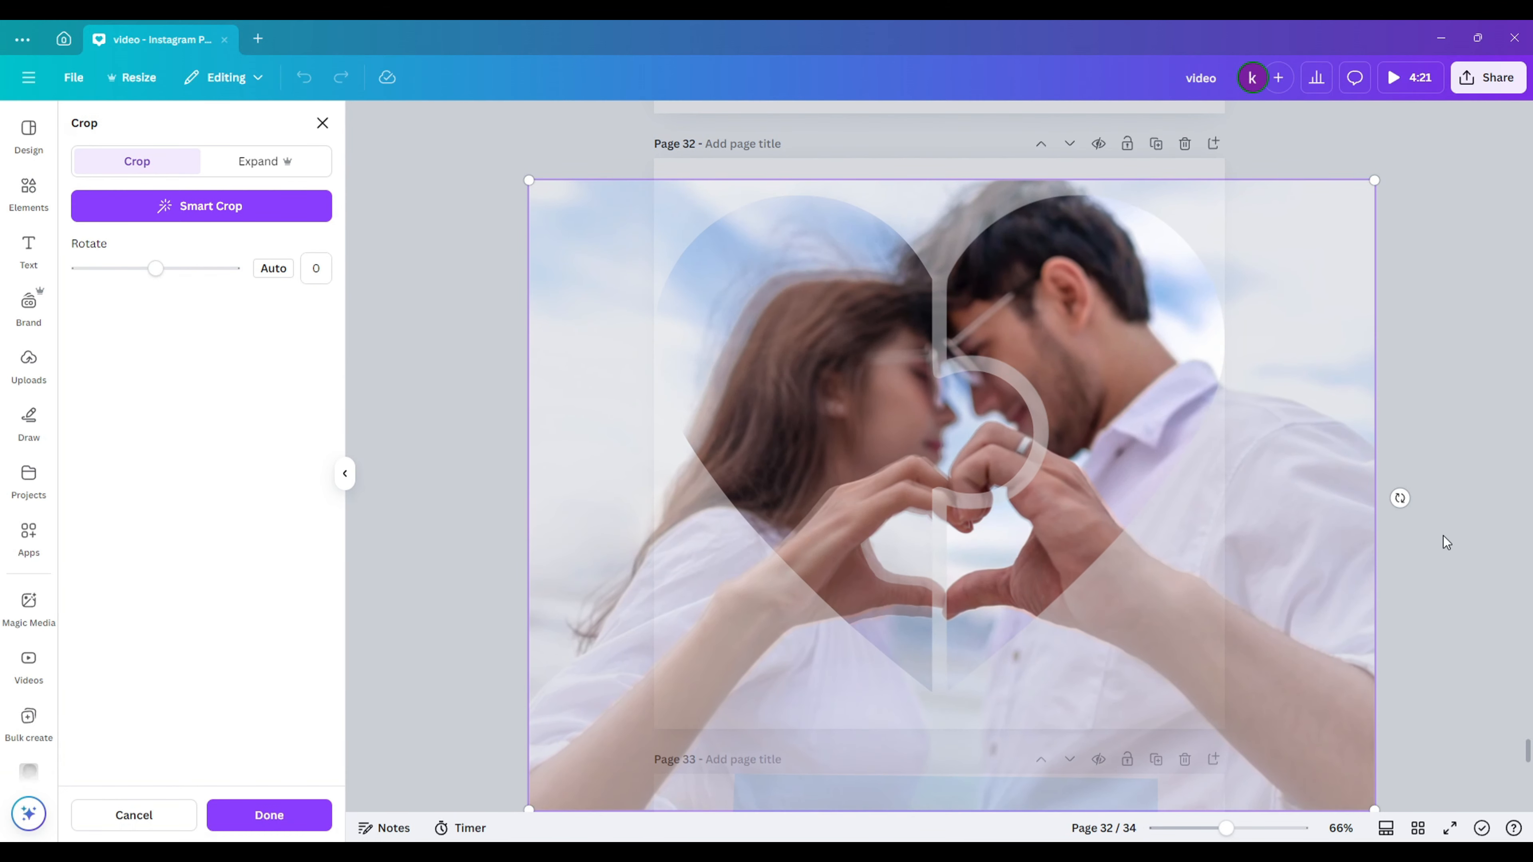
left_click(1444, 540)
- Swap in a smiling couple and a sunset silhouette couple photo, adjusting the left crop
scroll(148, 341, "down", 5)
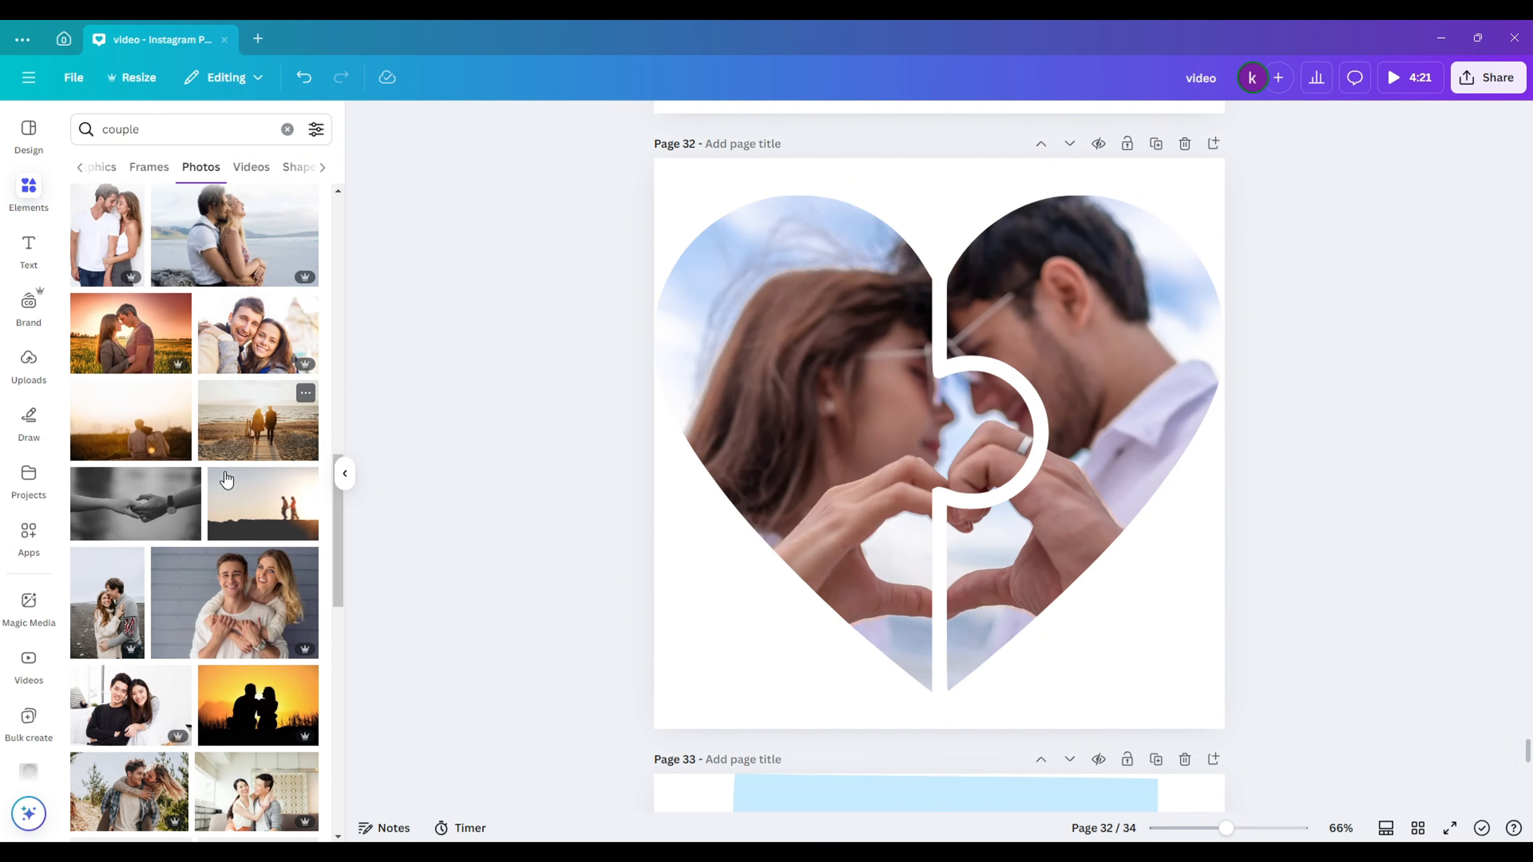
left_click_drag(229, 592, 866, 519)
double_click(867, 519)
left_click(1358, 423)
double_click(893, 417)
mouse_move(893, 412)
left_mouse_down()
mouse_move(748, 411)
mouse_move(896, 411)
left_mouse_up()
left_click(1331, 350)
scroll(265, 466, "down", 1)
scroll(265, 466, "down", 1)
left_click_drag(258, 626, 1086, 392)
left_click(1382, 384)
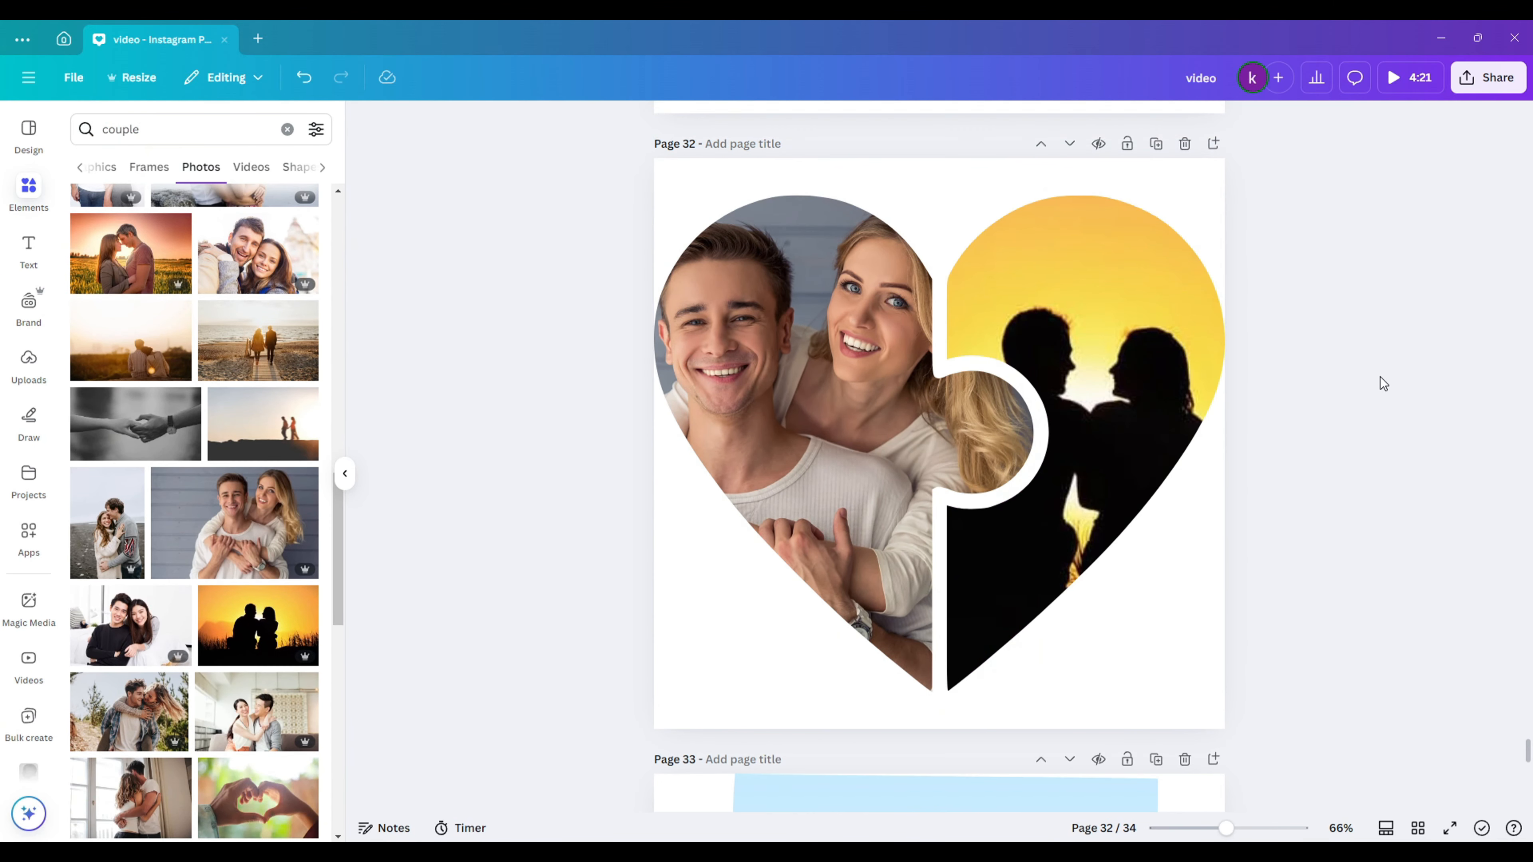
- Add page 33, insert the four-piece heart, and delete its checkerboard placeholder fills
left_click(1214, 143)
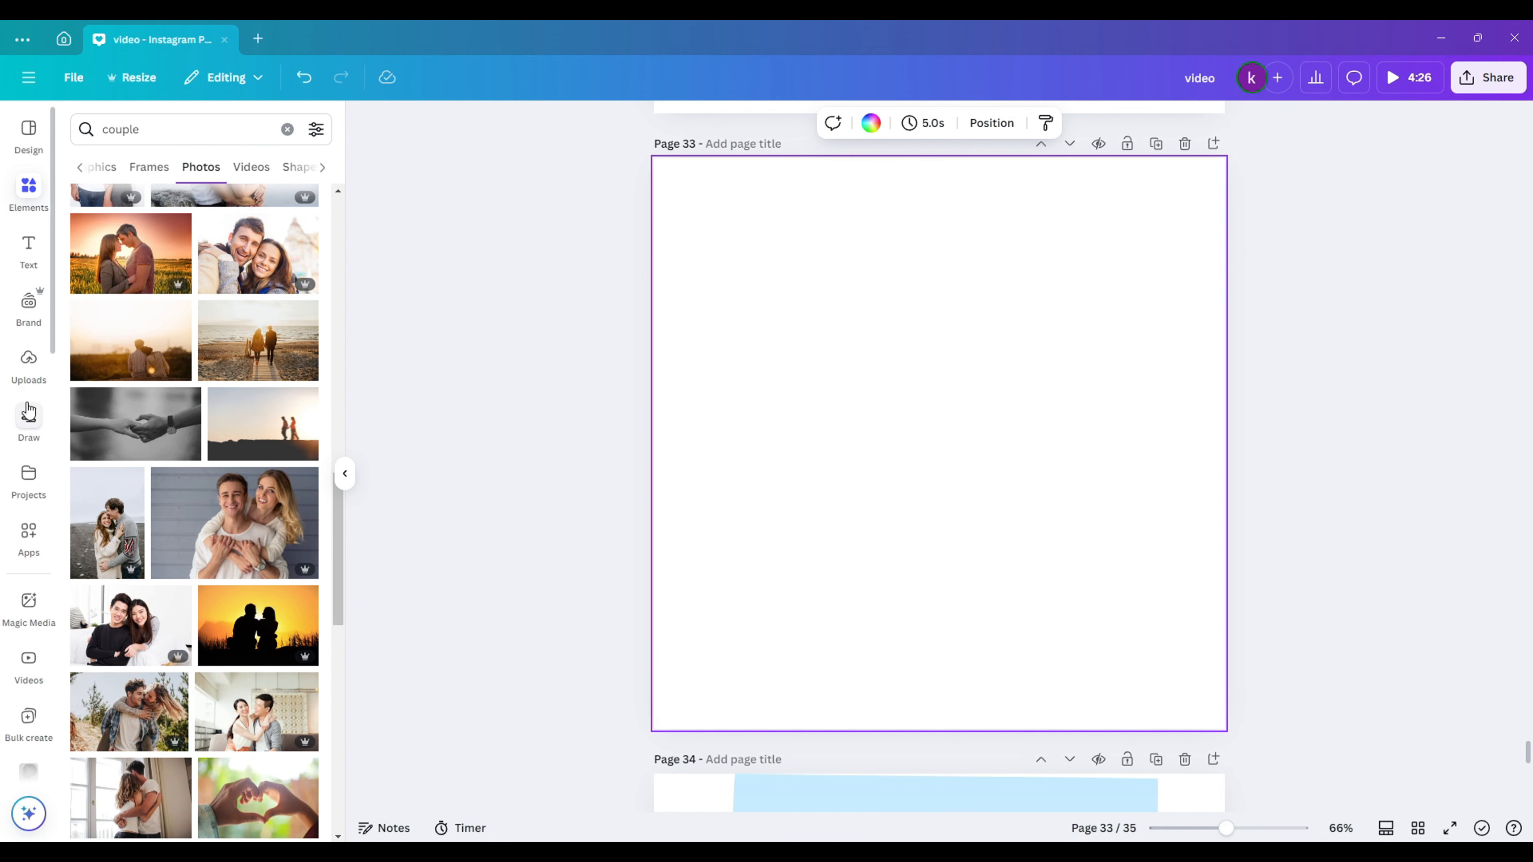
left_click(28, 477)
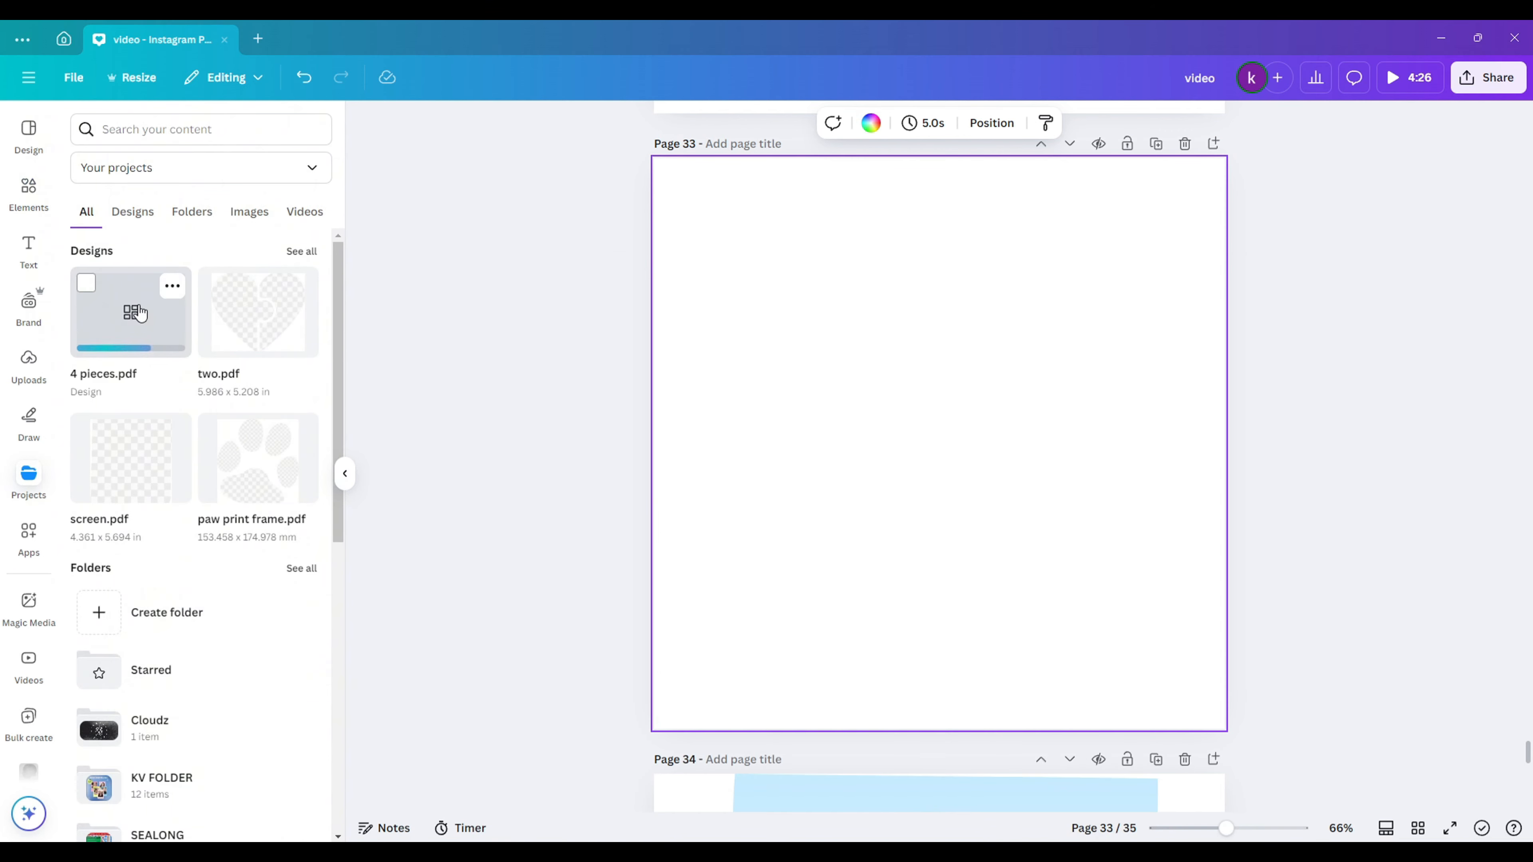
left_click(140, 313)
left_click(782, 298)
key("Delete")
left_click(1054, 343)
key("Delete")
left_click(1029, 543)
key("Delete")
left_click(872, 525)
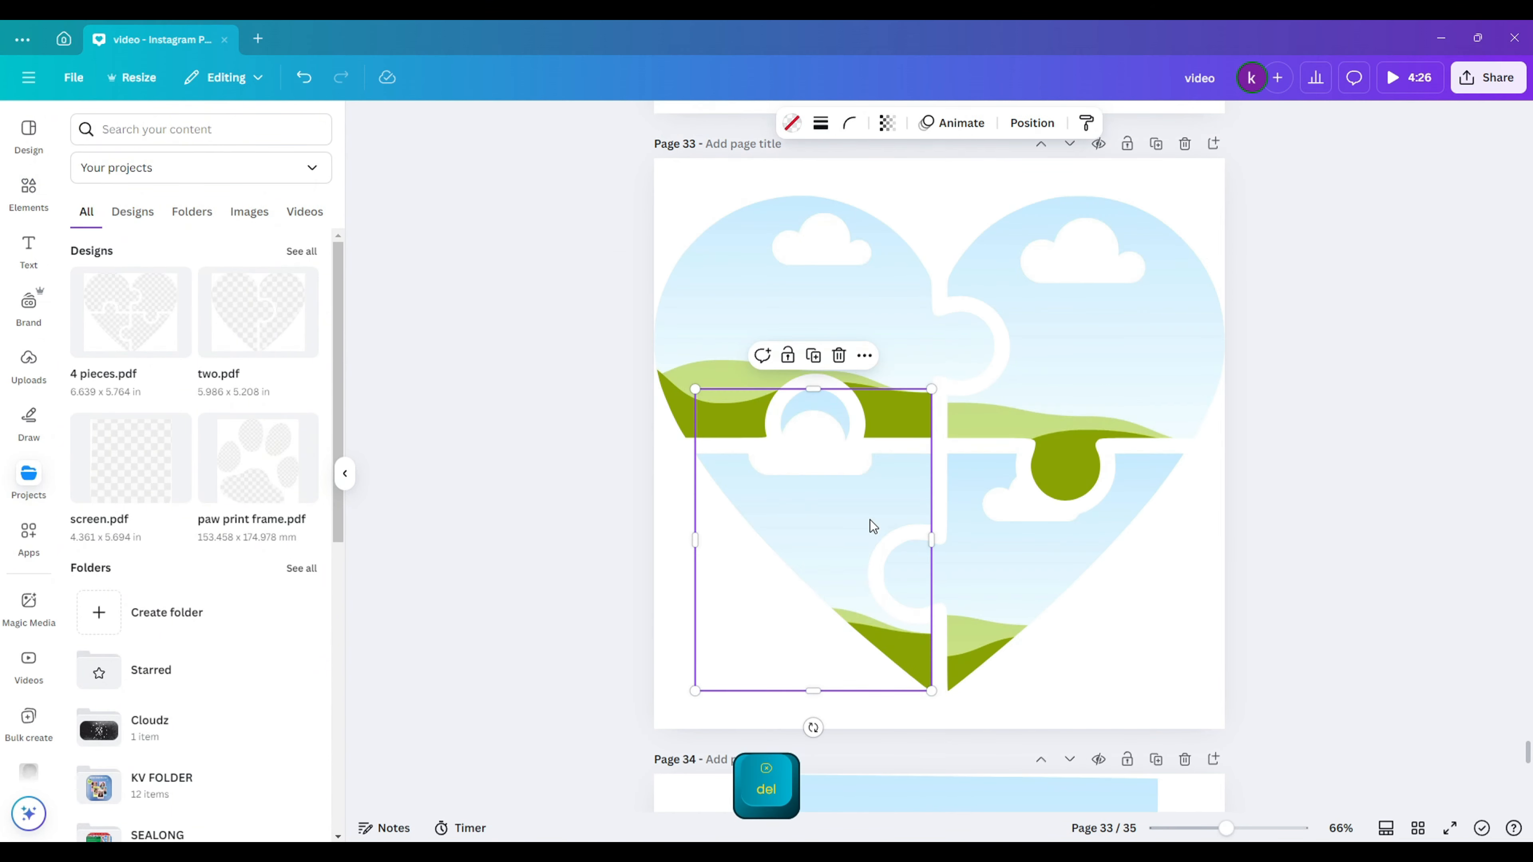
left_click(622, 483)
- Fill the four pieces with couple and hands photos, adjusting the hands photo's crop
left_click(28, 190)
left_click_drag(257, 257, 790, 326)
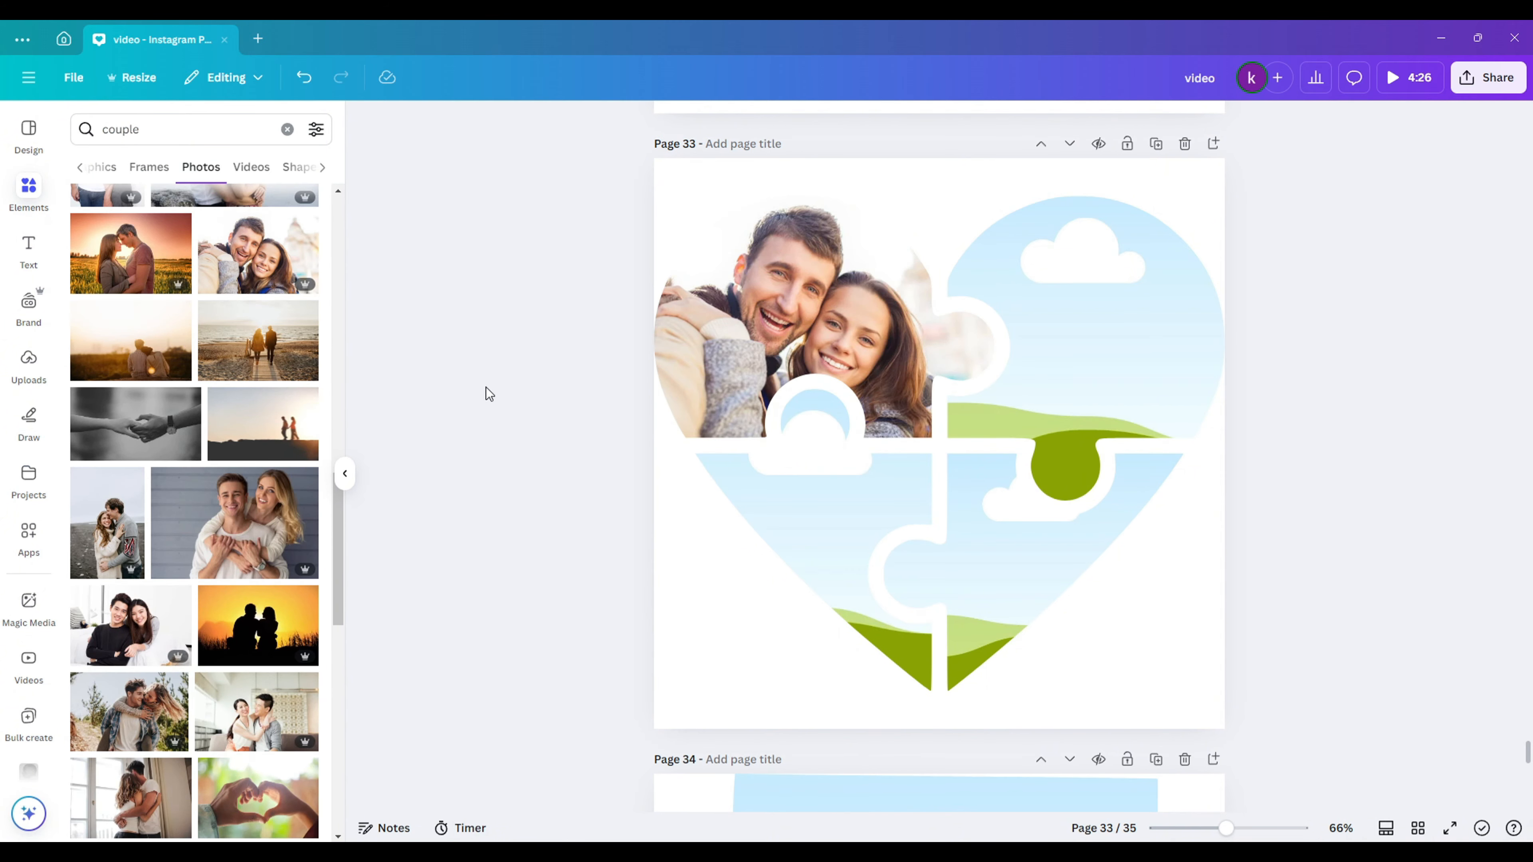
scroll(205, 386, "down", 1)
left_click_drag(162, 353, 826, 556)
double_click(806, 537)
left_click(537, 589)
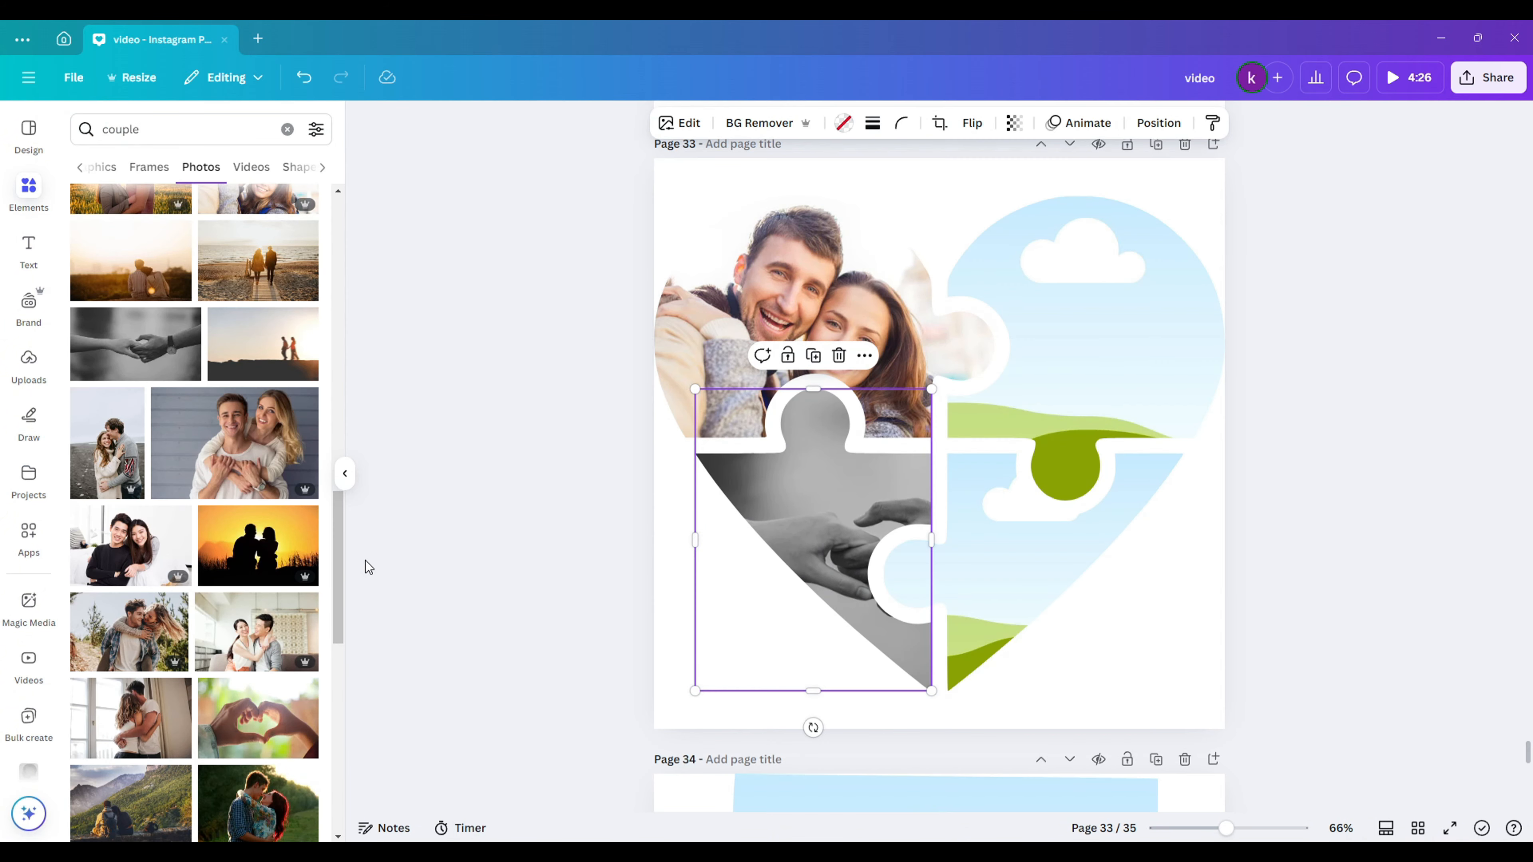
left_click_drag(257, 631, 1098, 374)
scroll(193, 543, "down", 3)
left_click_drag(130, 405, 1062, 580)
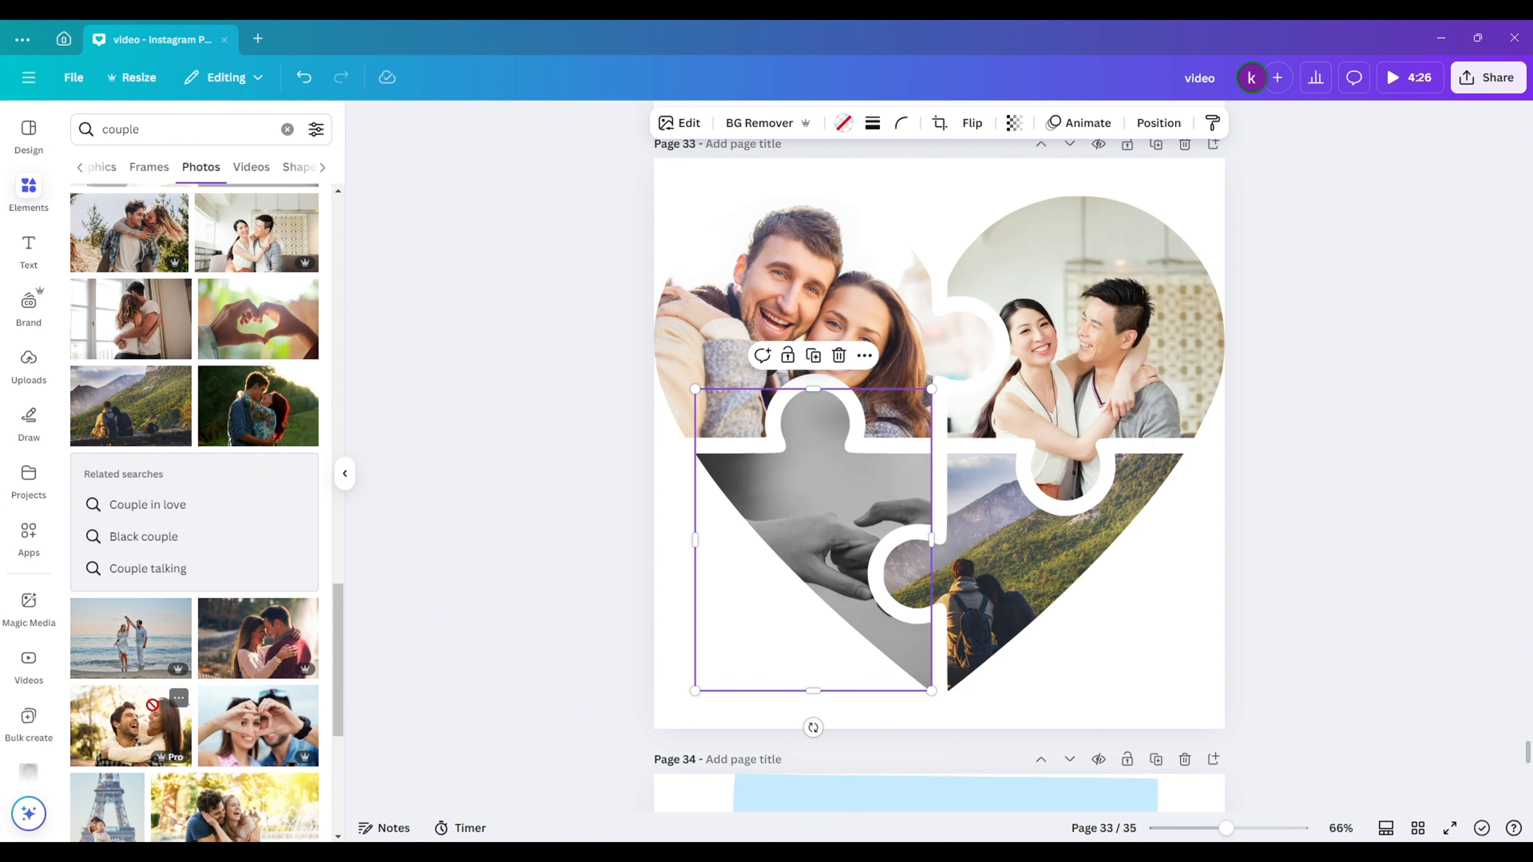
left_click_drag(152, 704, 779, 556)
left_click(574, 510)
left_click(287, 129)
- Search graphics for 'heart background' and make the pink hearts pattern page 33's background
left_click(209, 130)
type("he")
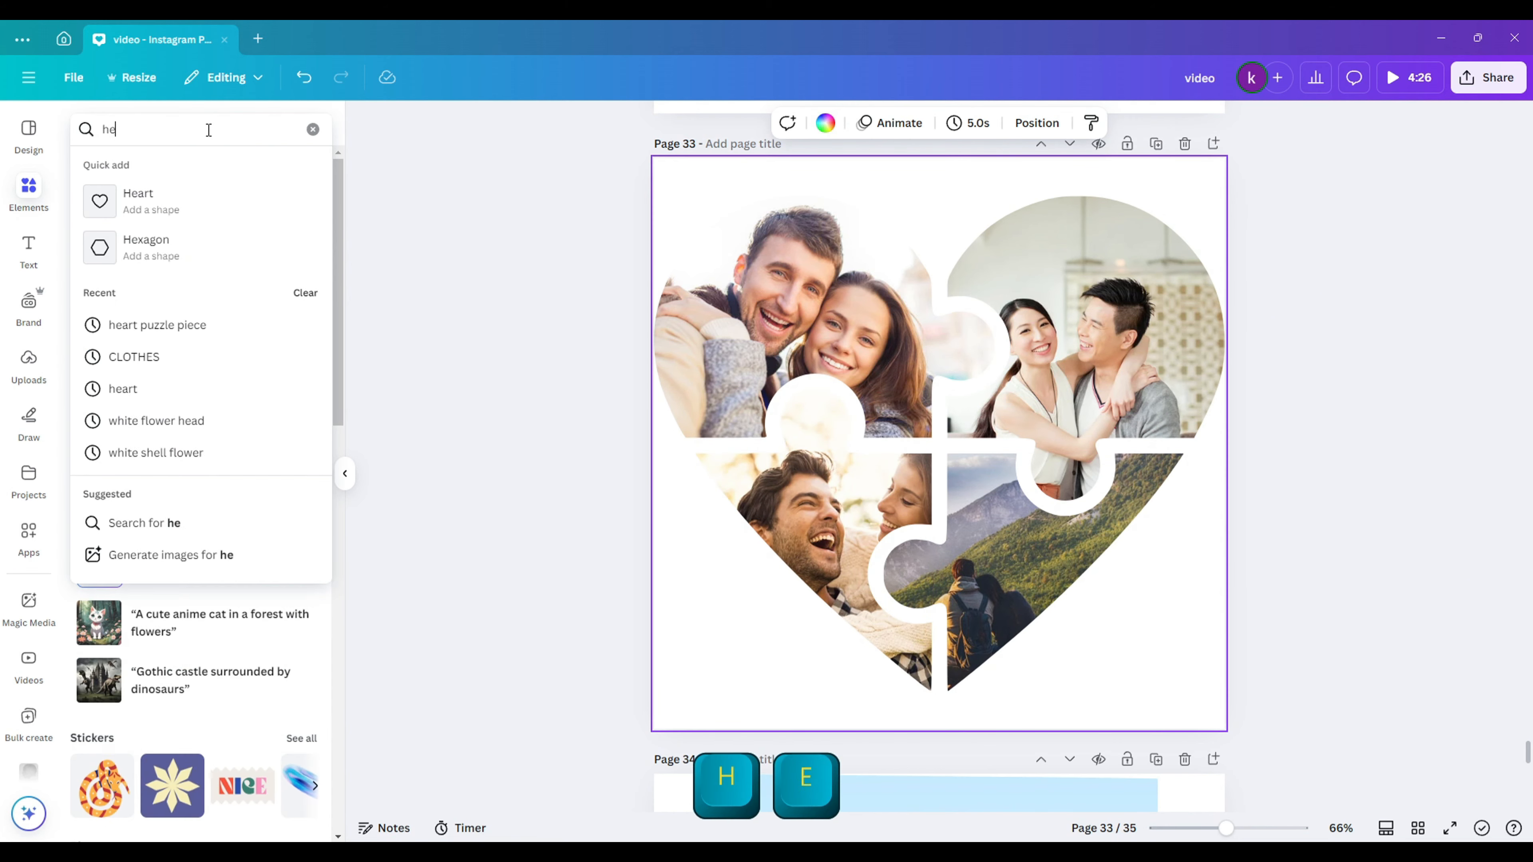
type("art background")
key("Return")
left_click(125, 170)
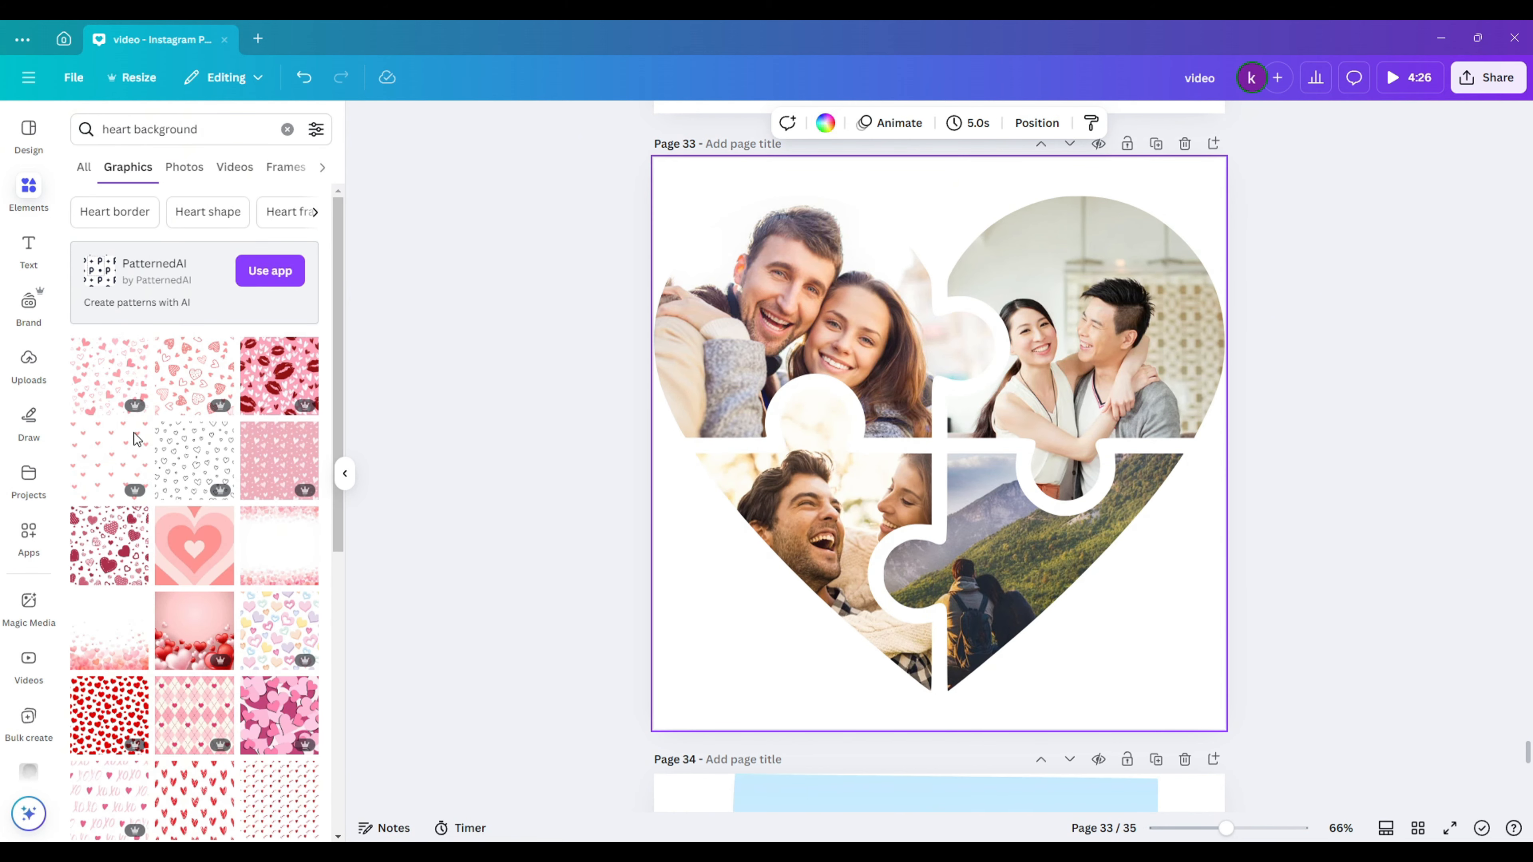
left_click_drag(279, 460, 694, 658)
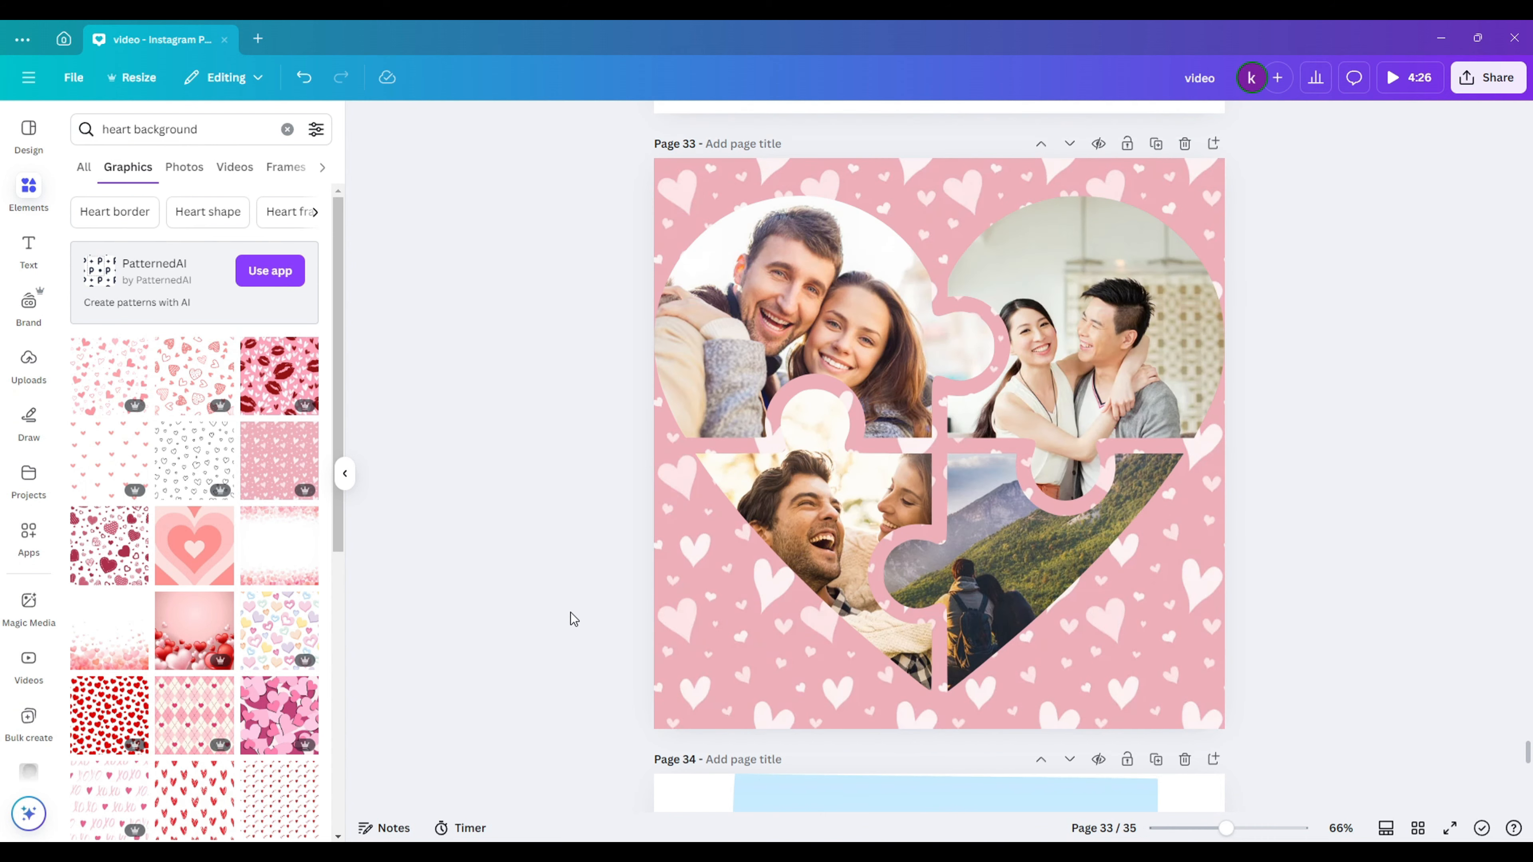
- Shrink the four-piece photo heart into the top-left and place a copy at bottom-right
left_click(803, 338)
left_click(1080, 357, "shift")
left_click(1014, 543, "shift")
left_click(826, 531, "shift")
left_click_drag(1224, 196, 1119, 290)
left_click_drag(1119, 599, 1083, 559)
left_click_drag(1002, 495, 1117, 633)
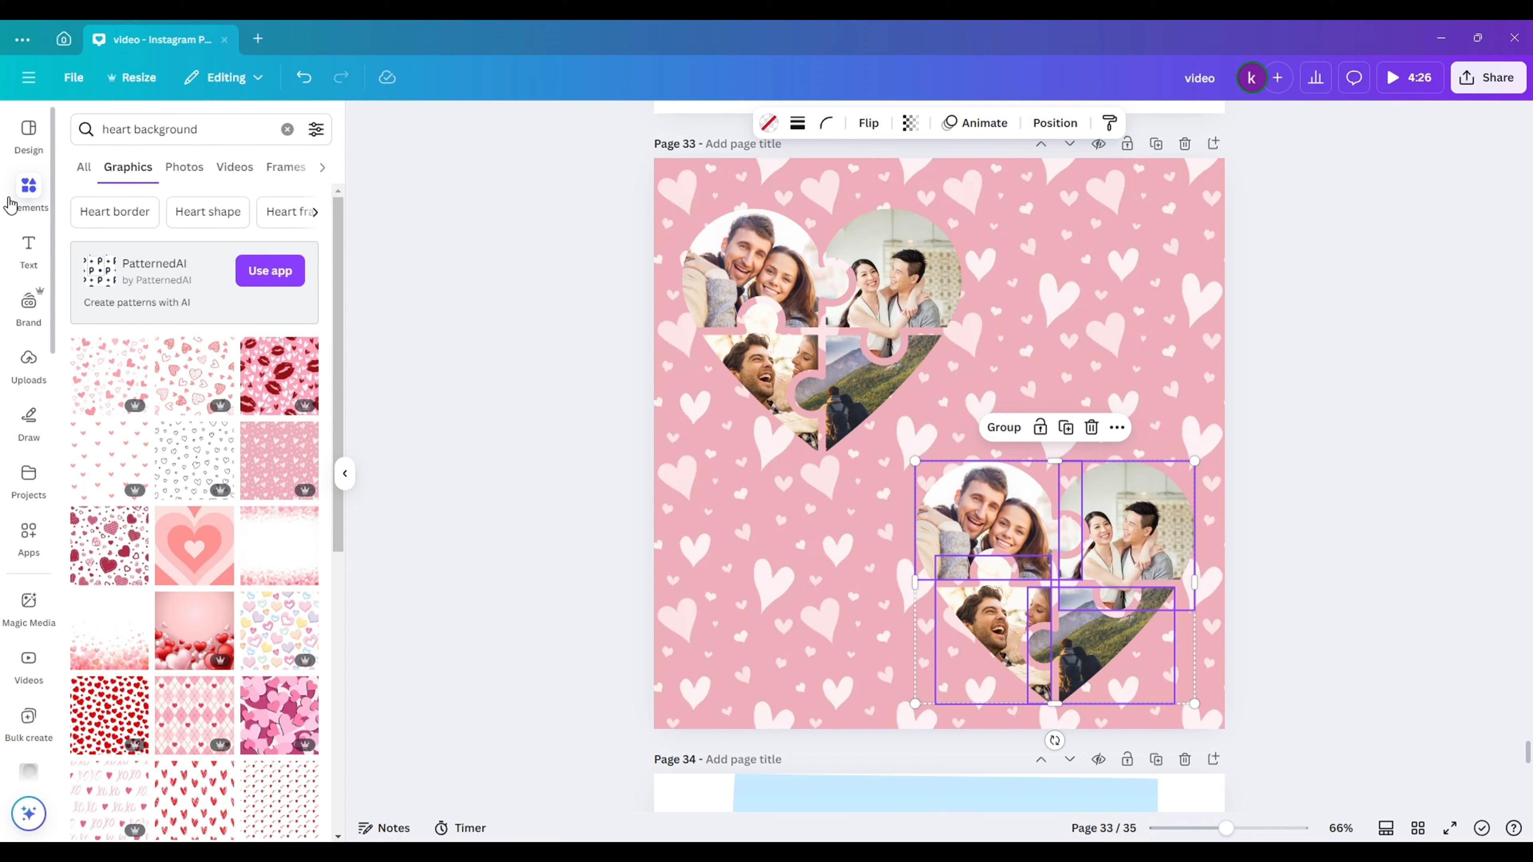
- Fill the copy's pieces with a pink hearts photo and a hands photo from a 'couple' search
left_click(180, 169)
left_click_drag(108, 386, 984, 519)
left_click(282, 129)
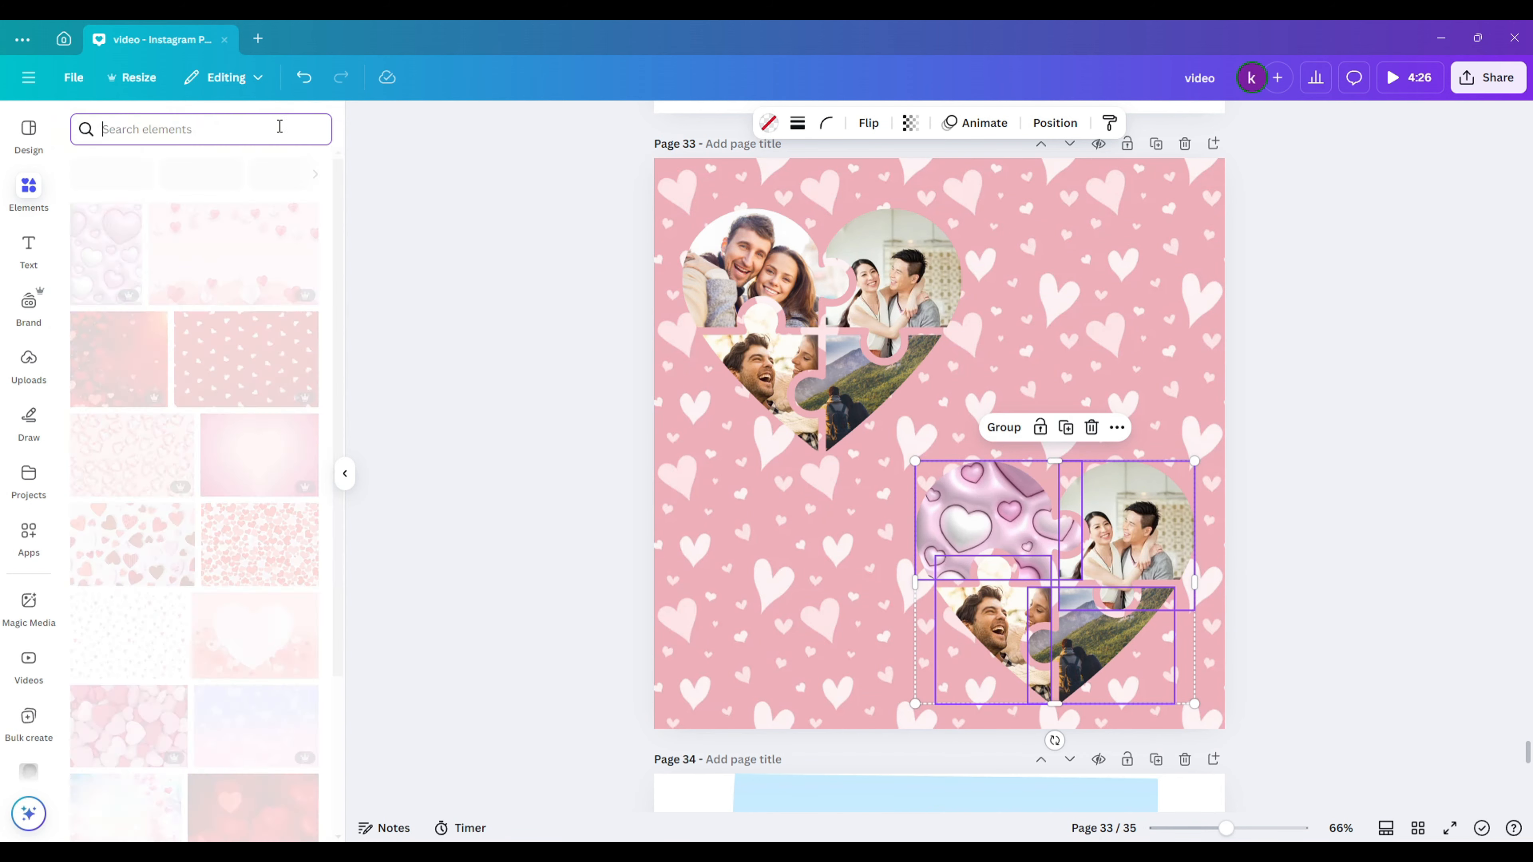
type("couple")
key("Return")
left_click(184, 166)
left_click_drag(220, 465, 998, 525)
- Fill the remaining copy pieces with forest, seaside and couple photos, then add page 34
scroll(217, 423, "down", 9)
left_click_drag(193, 323, 1117, 526)
left_click_drag(217, 507, 989, 616)
double_click(1002, 637)
left_click_drag(1002, 637, 1023, 638)
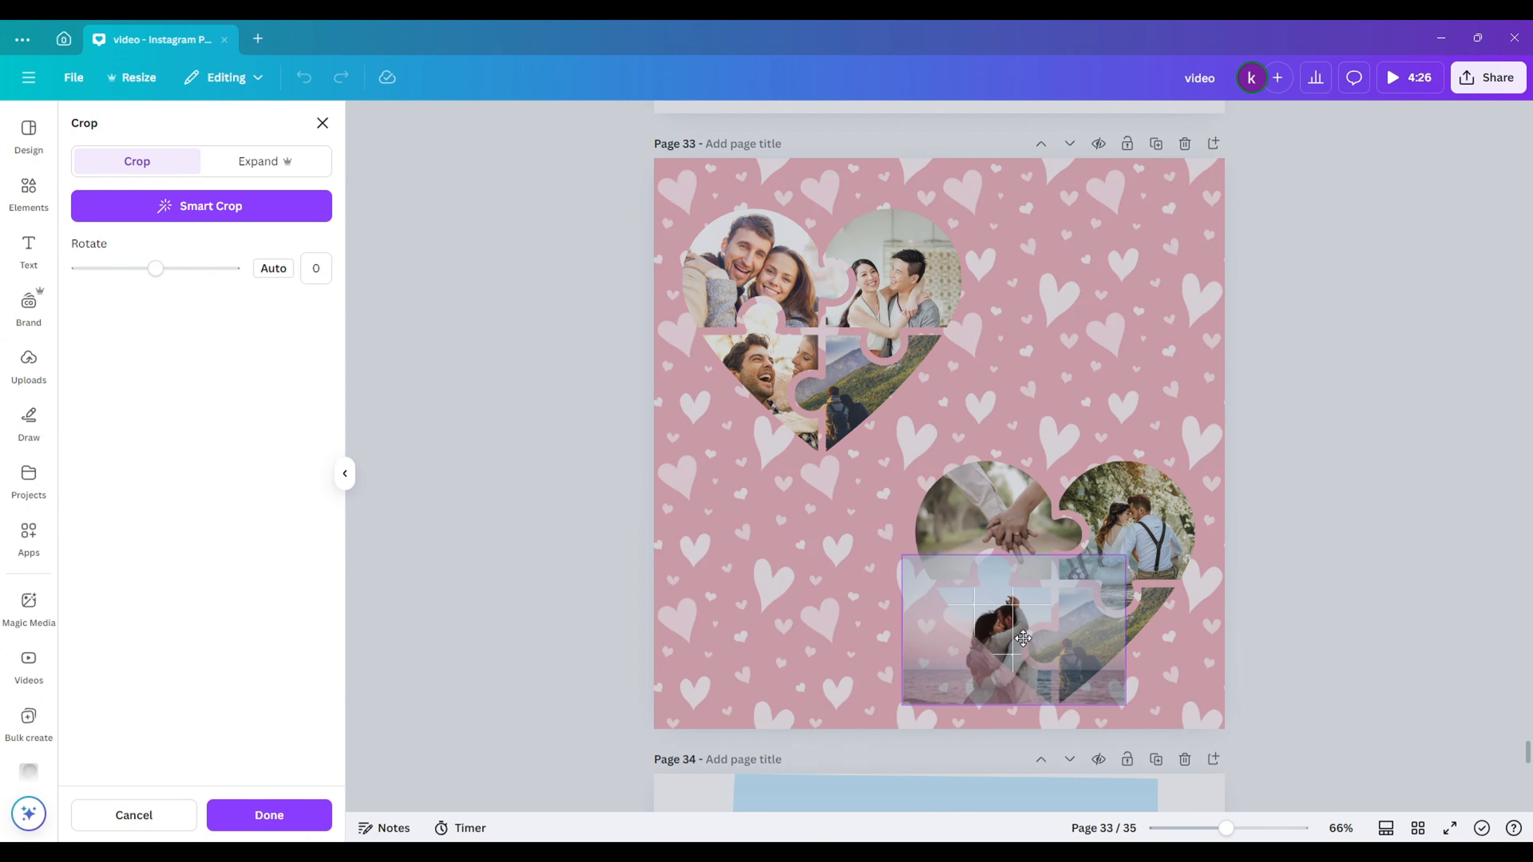
left_click(269, 815)
left_click_drag(193, 594, 1110, 628)
left_click(1418, 526)
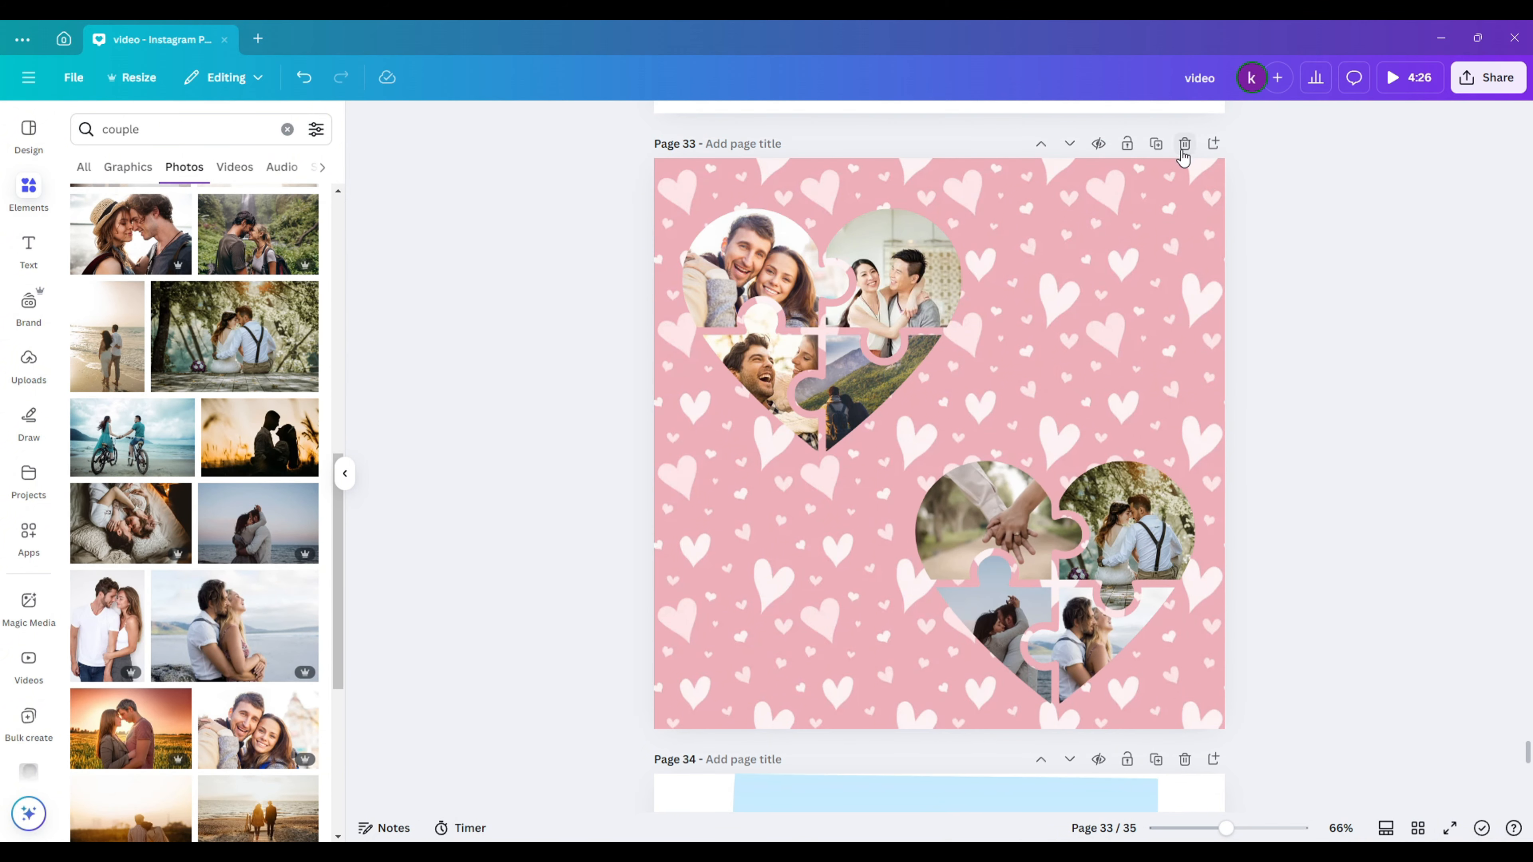
left_click(1213, 143)
key("alt+Tab")
- Upload the collage PDF, place the heart on the page, and clear the first placeholder images
left_click_drag(908, 694, 21, 482)
left_click(171, 340)
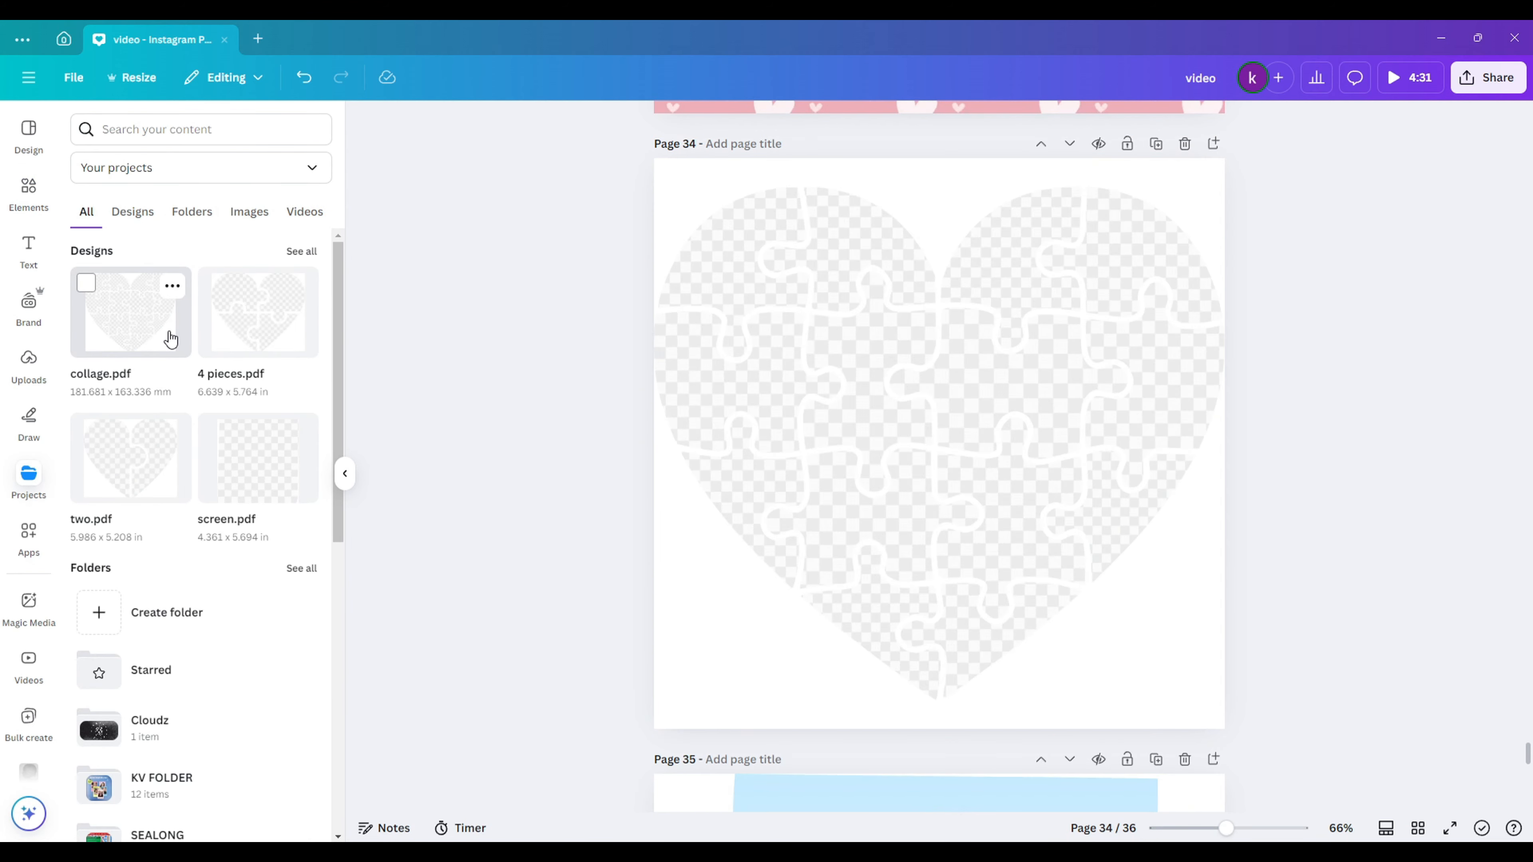
left_click(739, 289)
key("Delete")
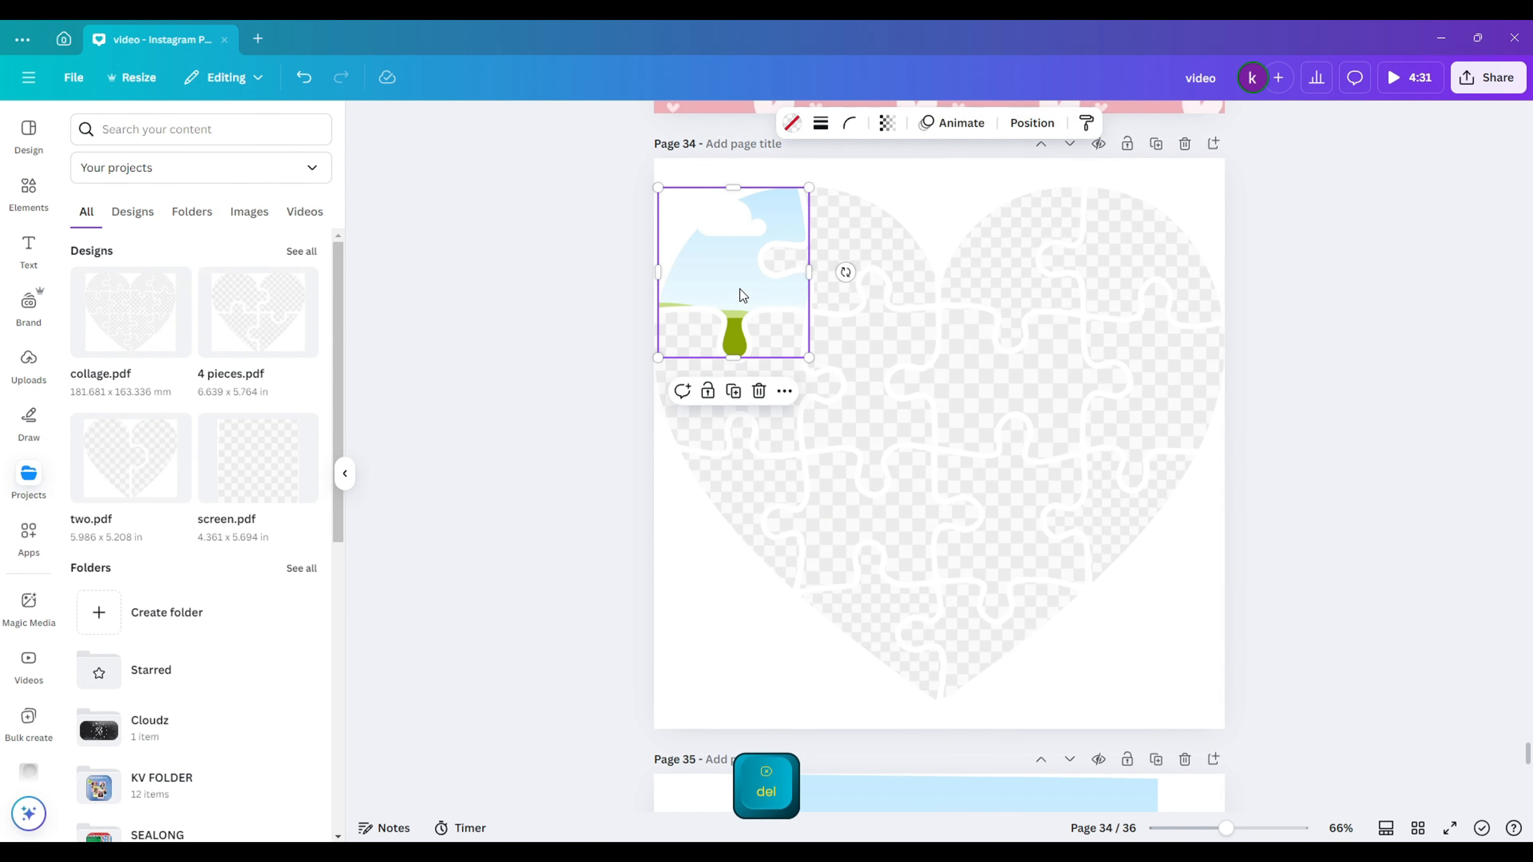
left_click(767, 344)
key("Delete")
- Delete the placeholder images from the remaining puzzle pieces
left_click(875, 356)
key("Delete")
left_click(1010, 358)
key("Delete")
left_click(972, 245)
key("Delete")
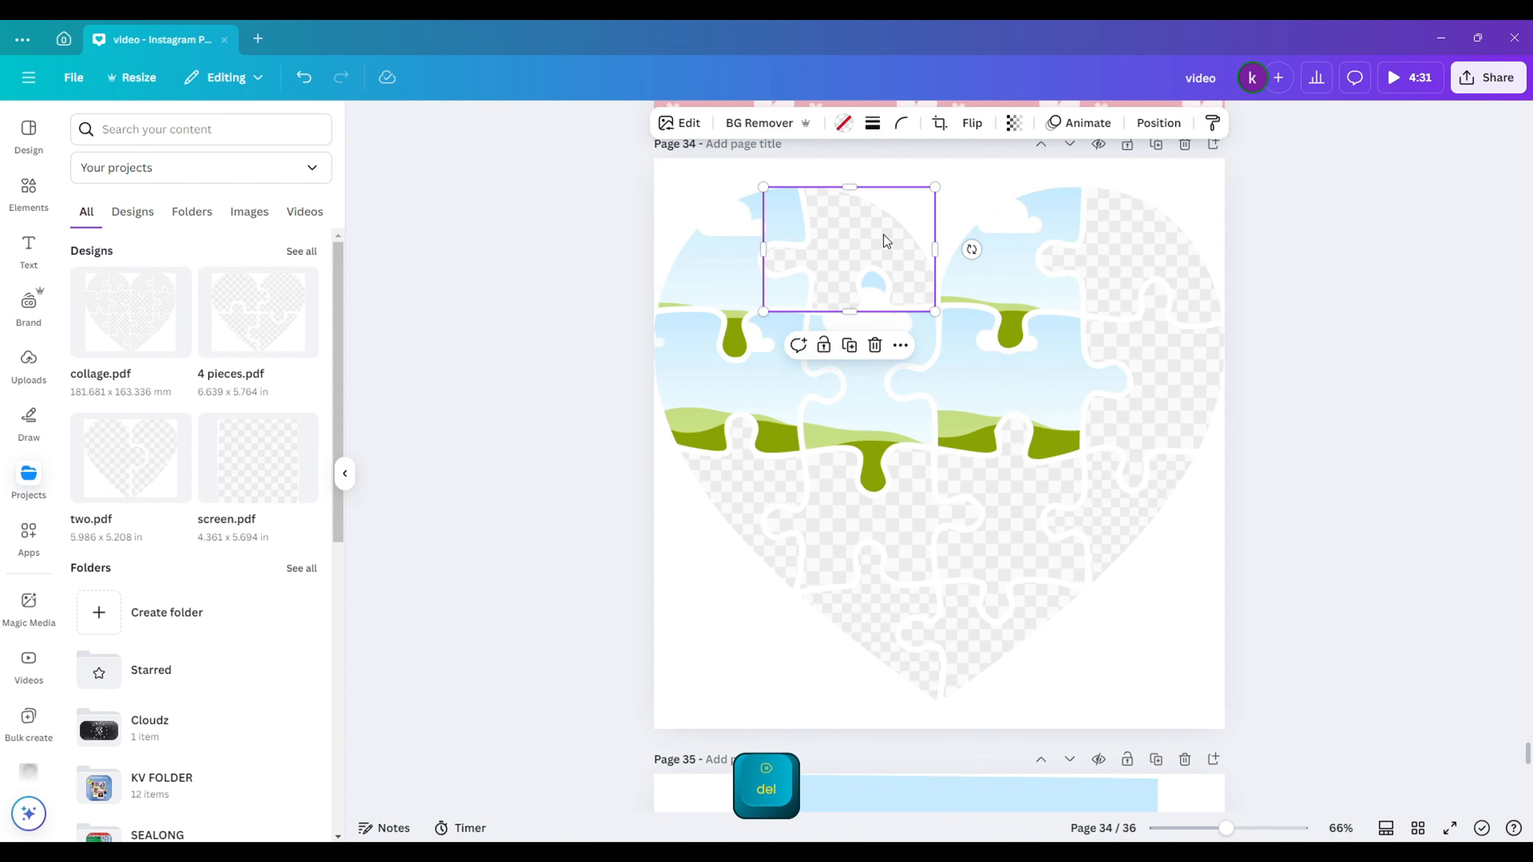
key("Delete")
left_click(845, 513)
key("Delete")
left_click(748, 504)
left_click(866, 612)
key("Delete")
- Search photos for 'pets' and drop a cat and a hand-and-paw photo into pieces
left_click(40, 187)
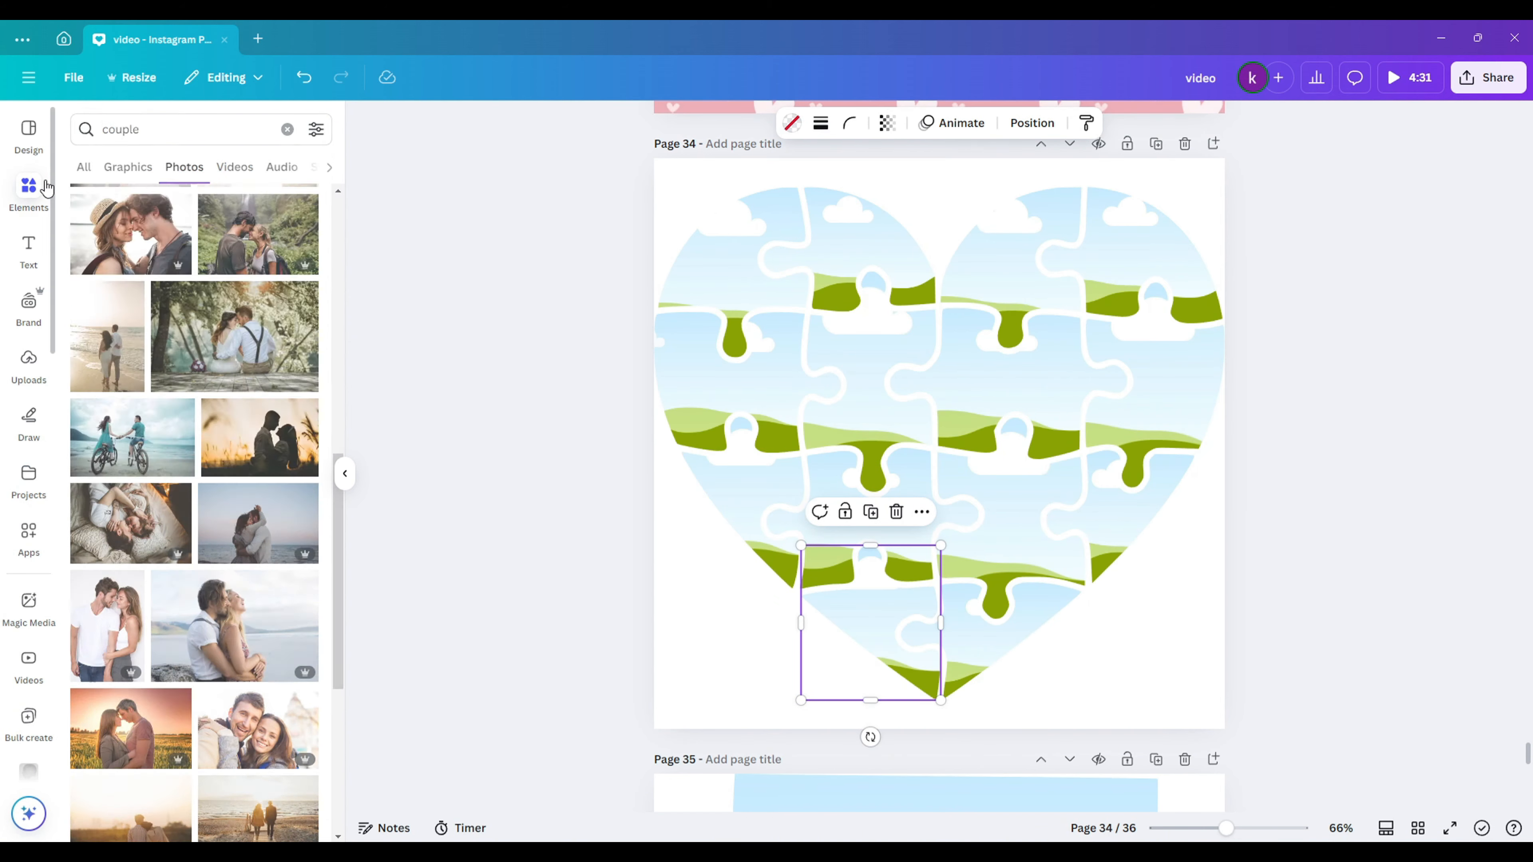
left_click_drag(158, 130, 88, 137)
type("pets")
key("Return")
scroll(193, 422, "down", 2)
left_click_drag(259, 383, 869, 622)
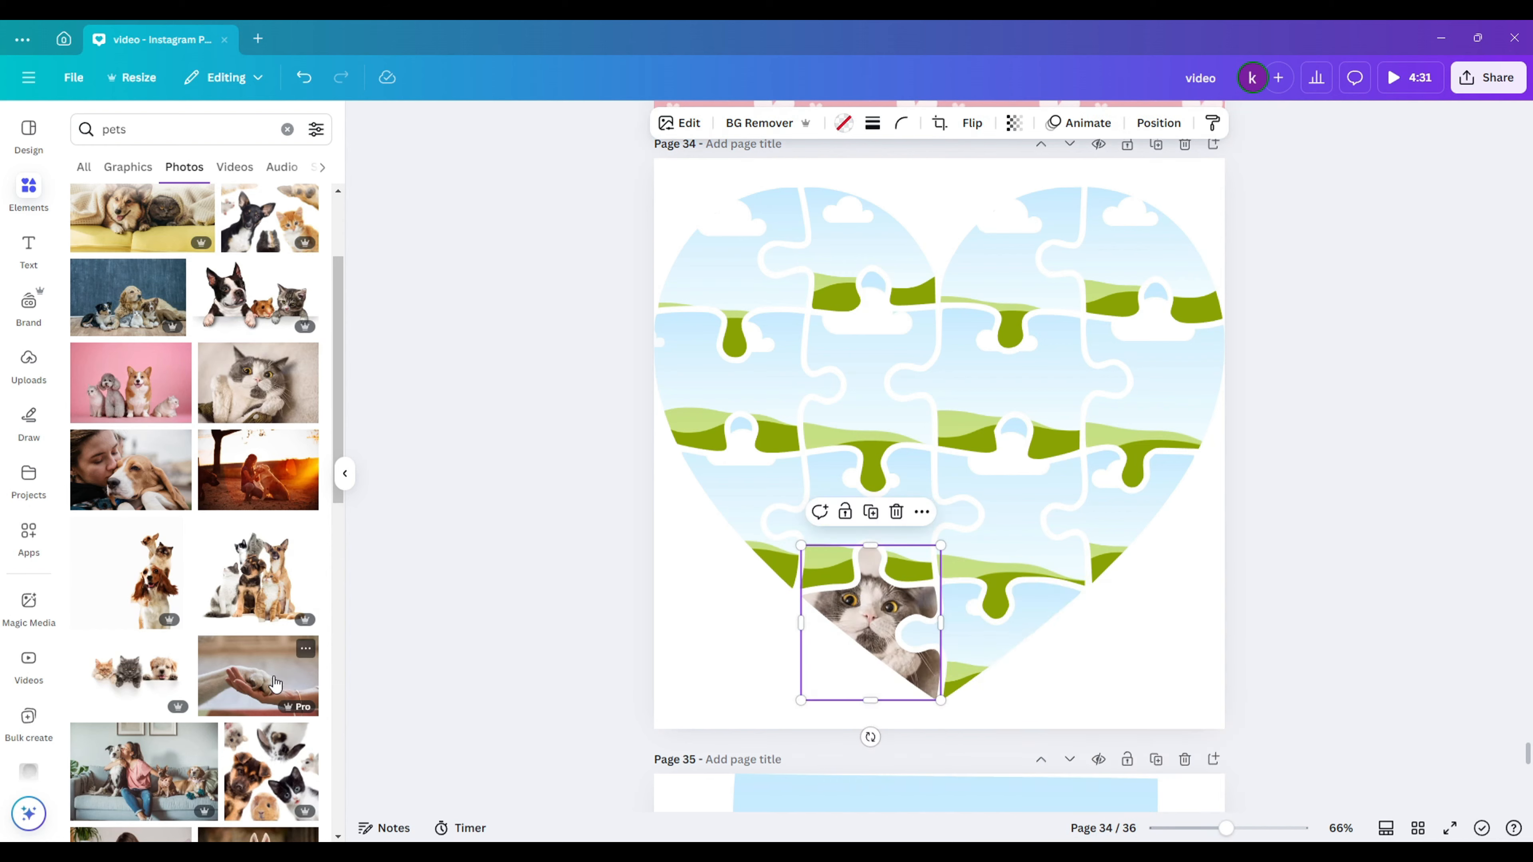
left_click_drag(258, 675, 1014, 513)
- Add the corgi and dog-face photos to third-row pieces, enlarging and reframing each
scroll(193, 543, "down", 4)
left_click_drag(107, 619, 836, 501)
double_click(836, 535)
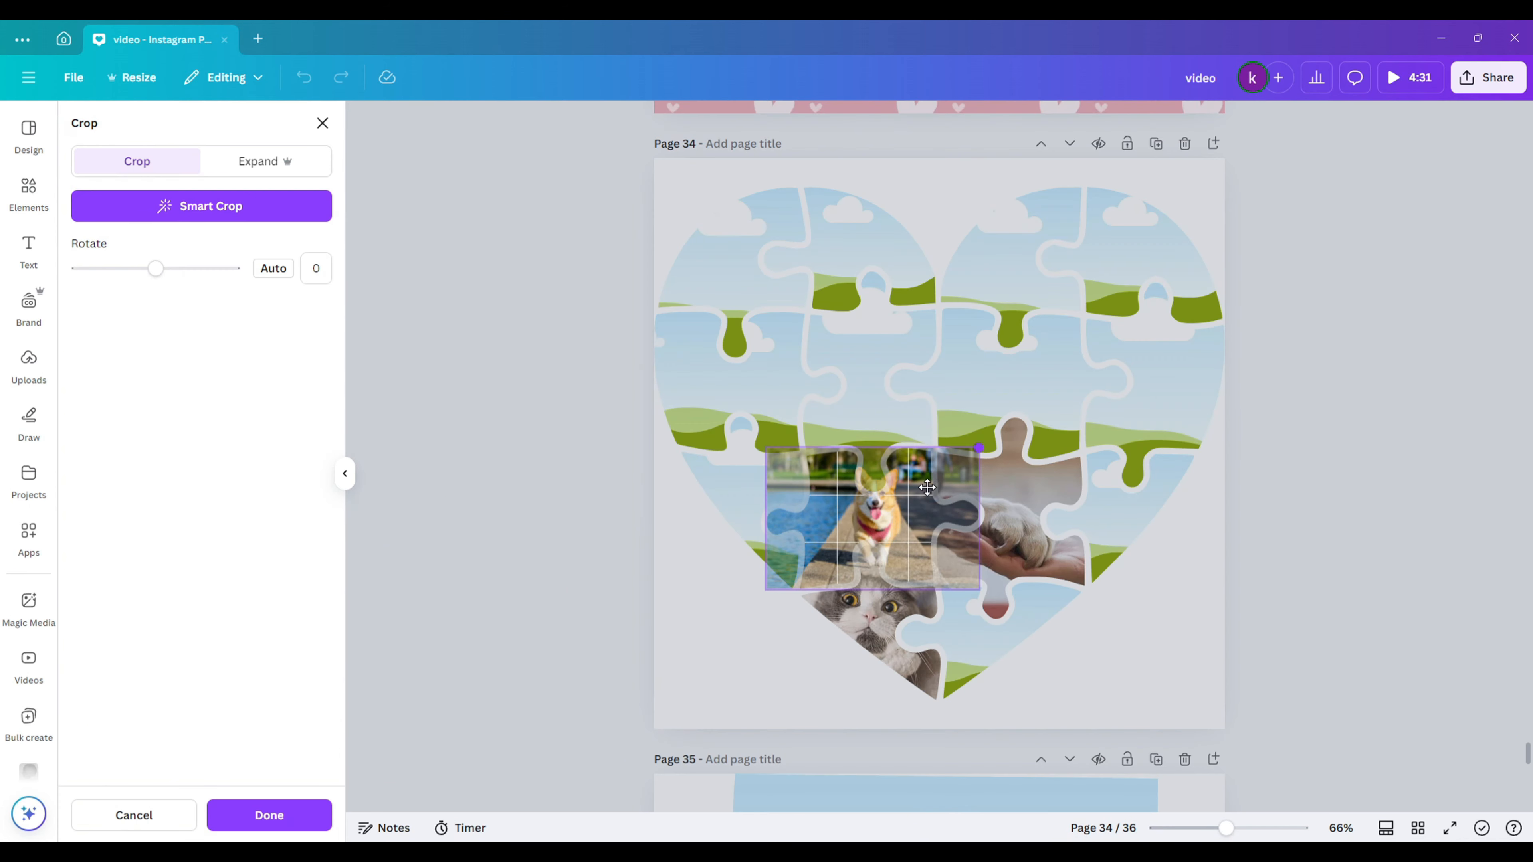
left_click_drag(979, 448, 1075, 384)
left_click_drag(959, 483, 883, 532)
left_click(532, 586)
left_click_drag(260, 676, 717, 512)
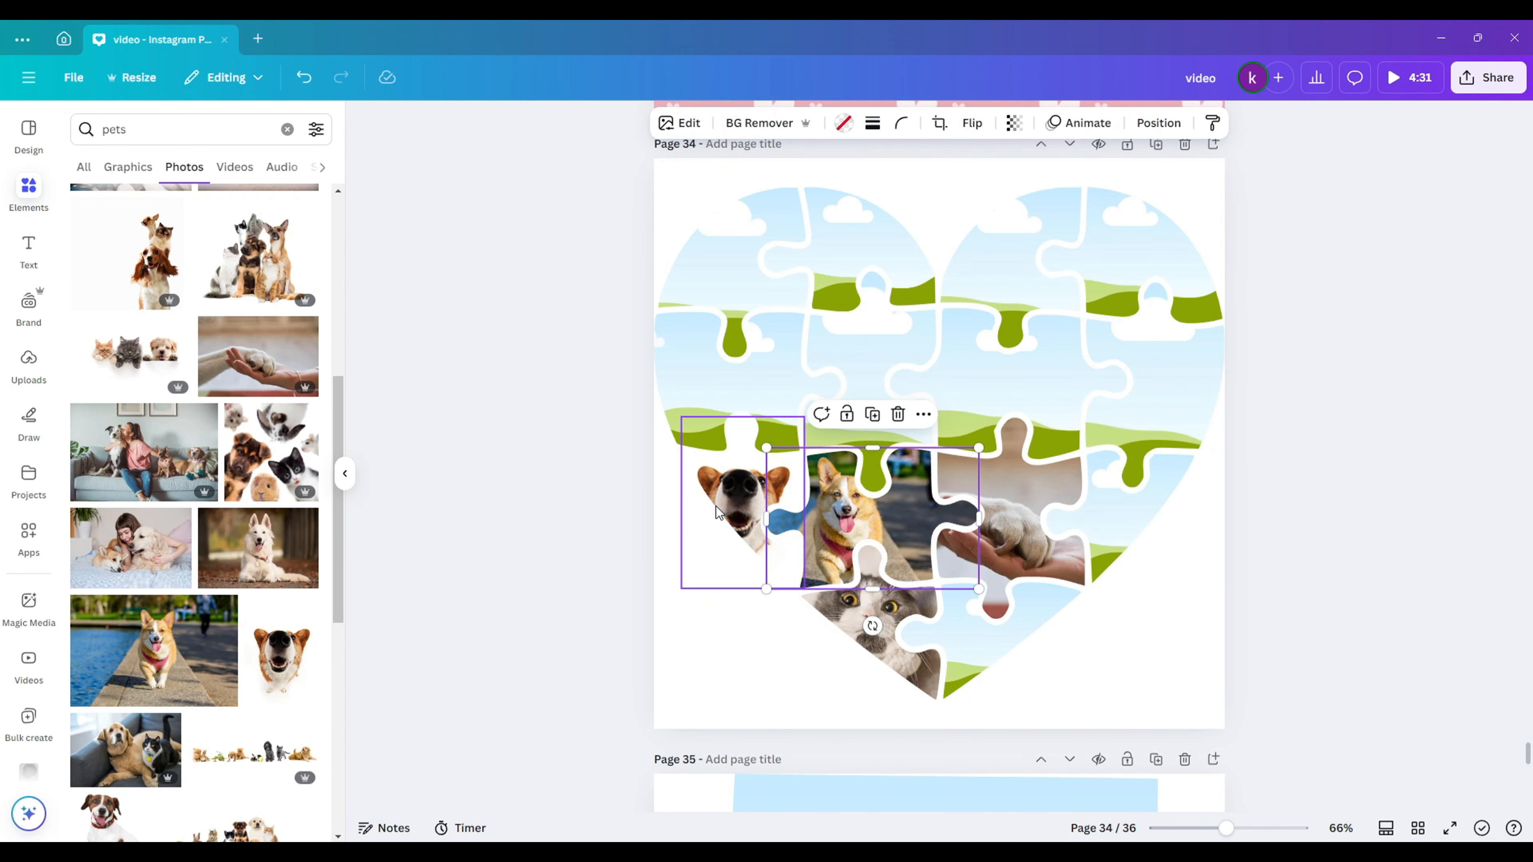
double_click(716, 512)
left_click_drag(805, 410, 825, 379)
left_click(525, 580)
- Fill the centre and top pieces with cat, collie, hamster and other pet photos
scroll(193, 544, "down", 4)
left_click_drag(172, 682, 748, 386)
scroll(181, 543, "down", 3)
left_click_drag(131, 519, 1013, 386)
left_click_drag(121, 607, 872, 381)
scroll(193, 543, "down", 4)
left_click_drag(131, 472, 736, 255)
left_click_drag(257, 471, 869, 241)
left_click_drag(291, 561, 1014, 254)
- Drop black cat, bulldog and pet toys photos into the right-side pieces
scroll(194, 543, "down", 5)
left_click_drag(258, 714, 977, 628)
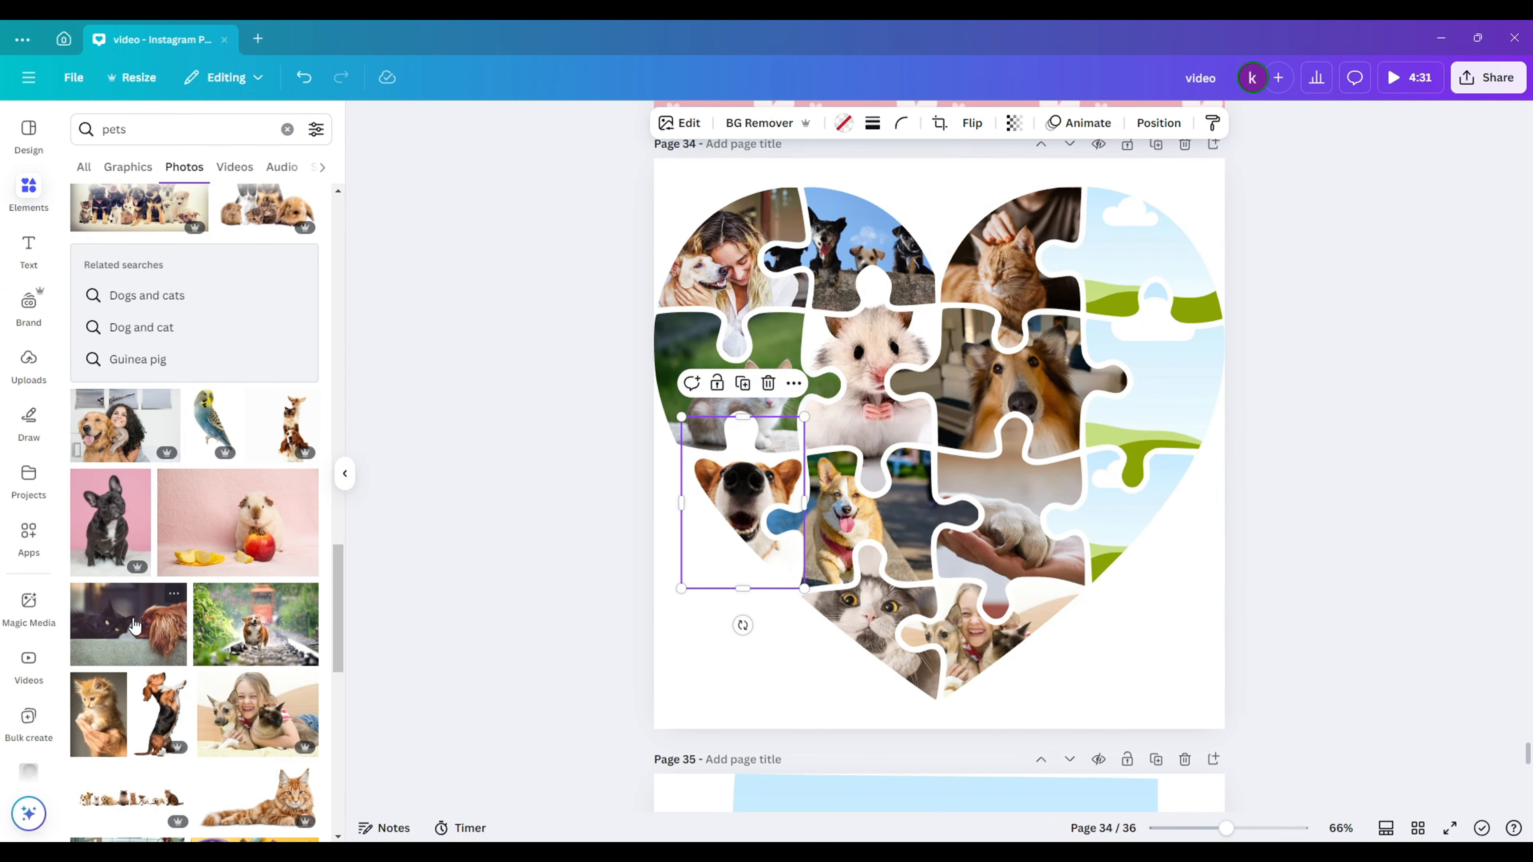
left_click_drag(134, 627, 1154, 386)
left_click_drag(111, 522, 1121, 310)
double_click(1119, 277)
scroll(242, 558, "down", 5)
left_click_drag(255, 561, 1124, 510)
- Shrink and group the heart pieces, then fill the last pieces with girl-with-pets and cat photos
left_click(1298, 225)
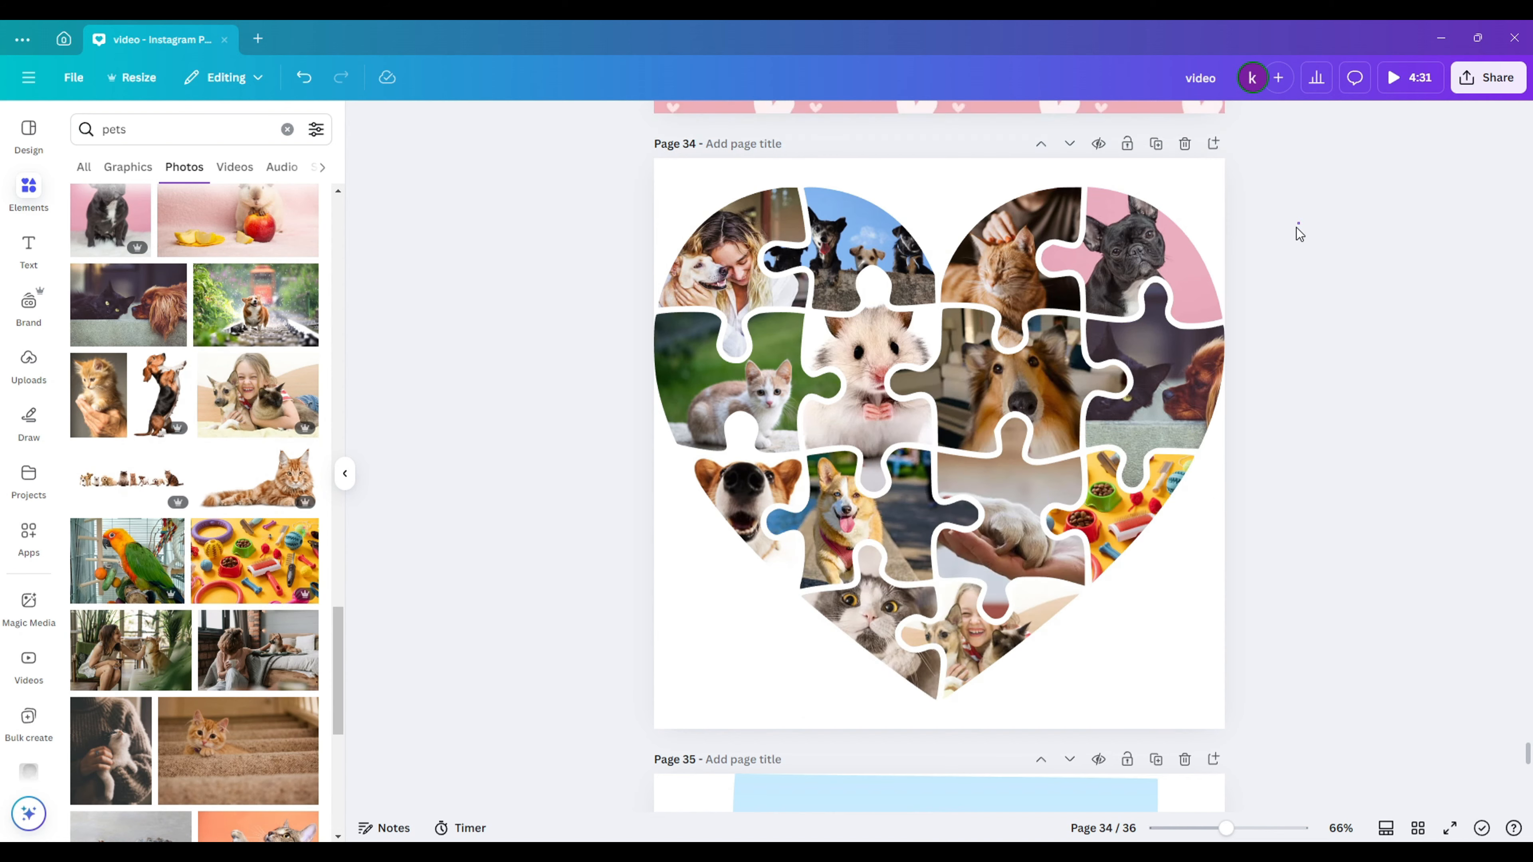
left_click_drag(1298, 224, 681, 670)
left_click_drag(1224, 187, 1164, 274)
left_click(891, 224)
left_click_drag(250, 392, 791, 399)
scroll(242, 519, "down", 5)
left_click_drag(244, 525, 801, 508)
- Try tan, gradient and blue page backgrounds, then settle on black
left_click(803, 208)
left_click(825, 123)
left_click(216, 582)
scroll(259, 581, "down", 3)
left_click(260, 582)
scroll(254, 574, "down", 3)
left_click(139, 513)
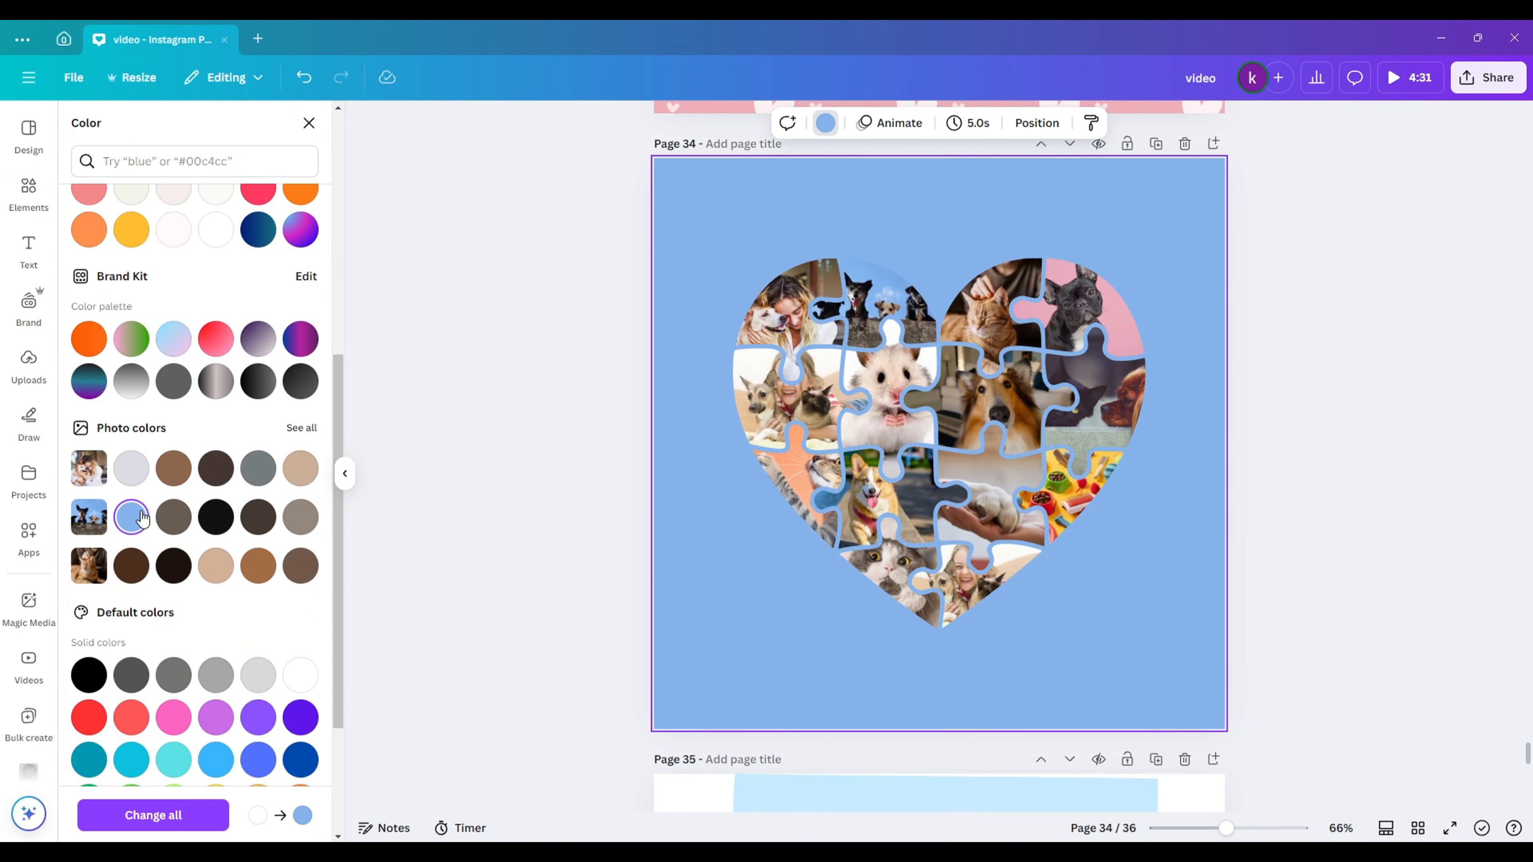
left_click(174, 565)
scroll(1054, 670, "up", 3)
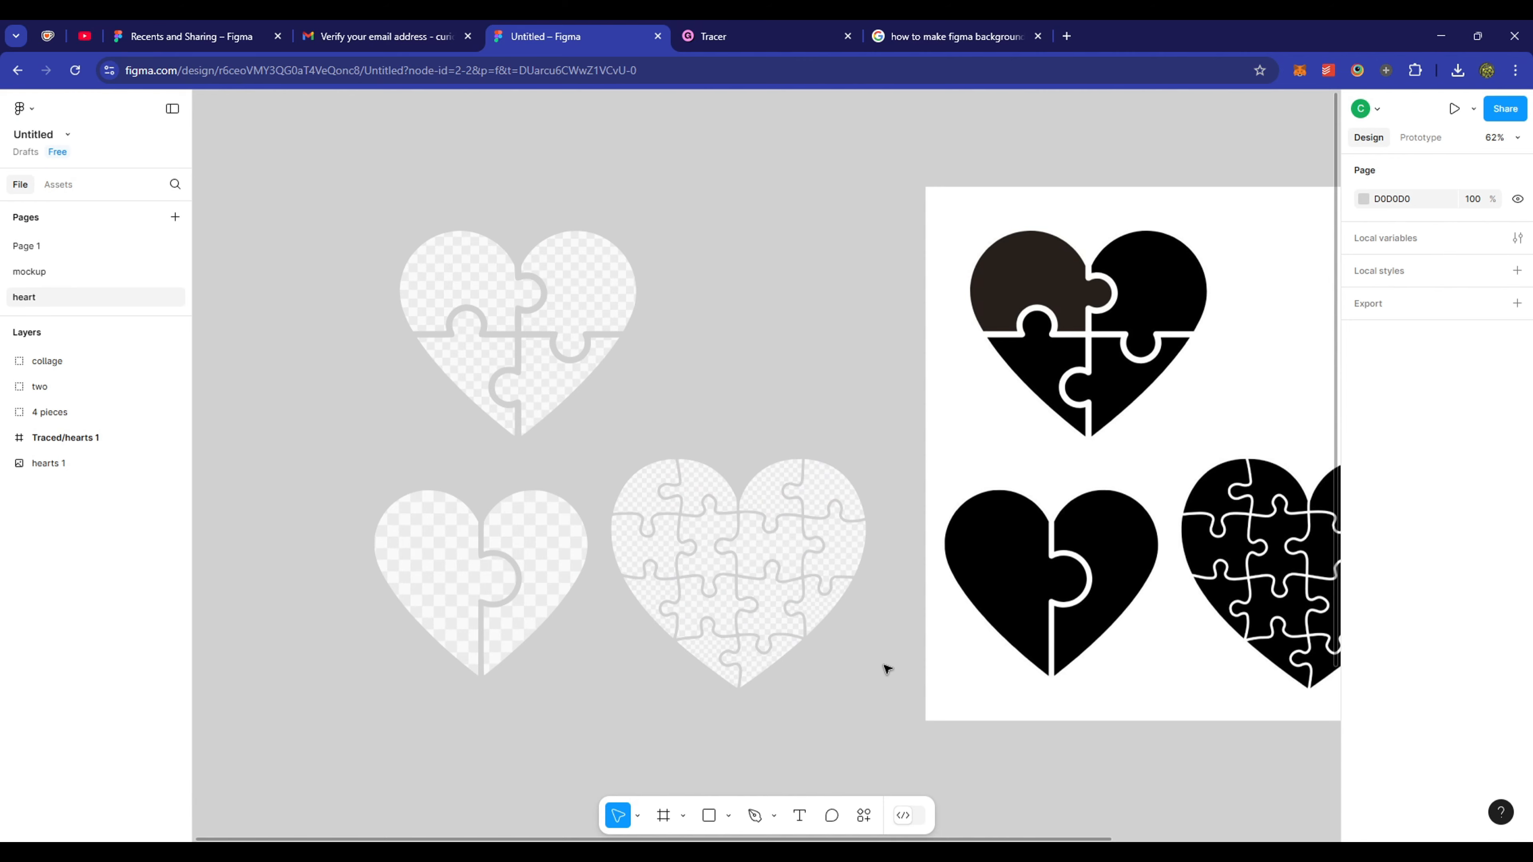
- Merge the collage heart group into a single Union shape
left_click(775, 577)
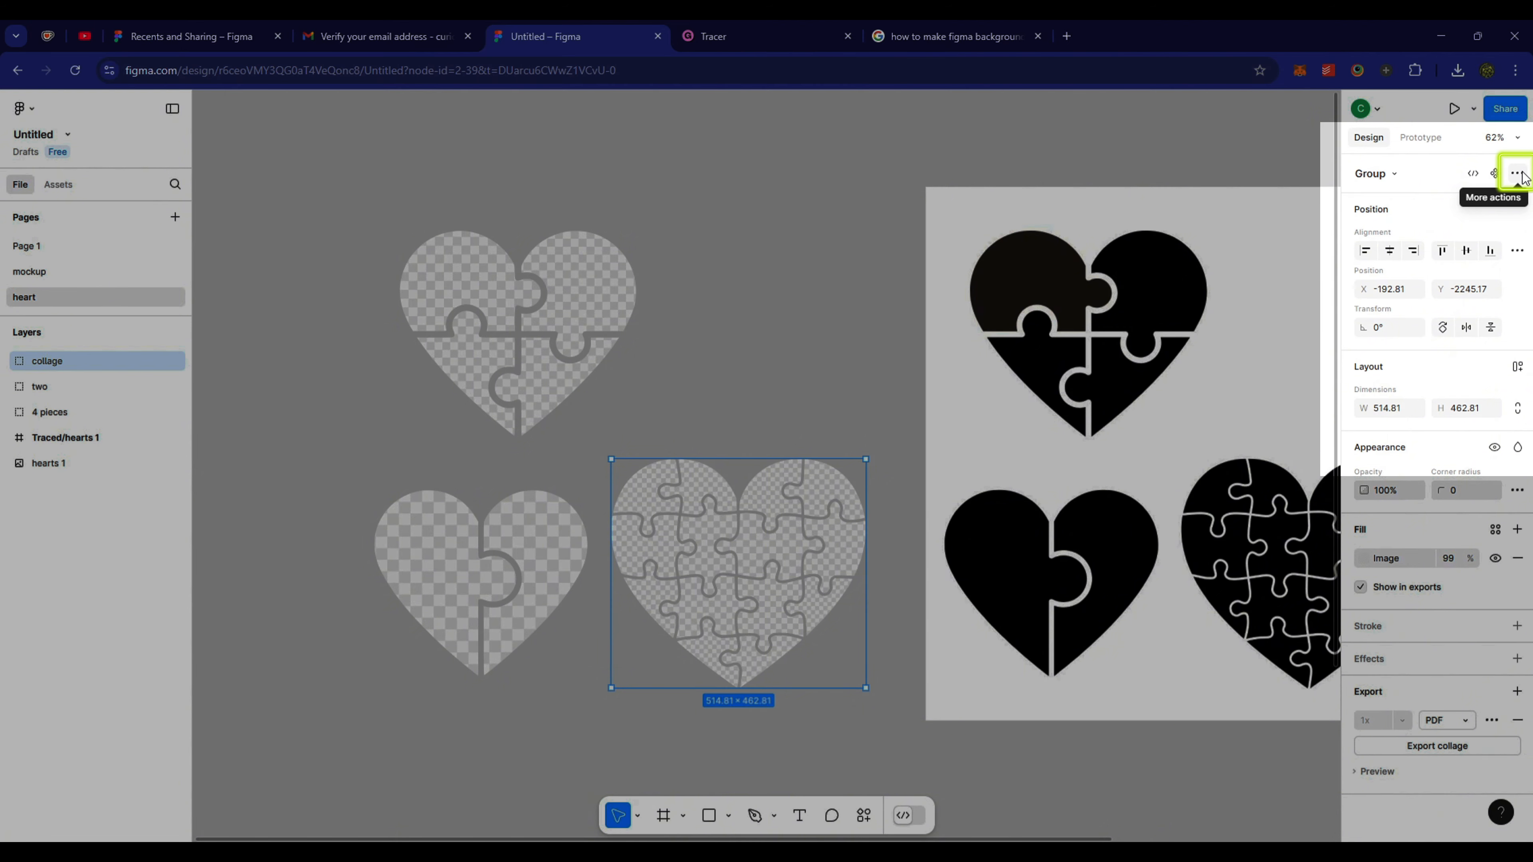
left_click(1516, 174)
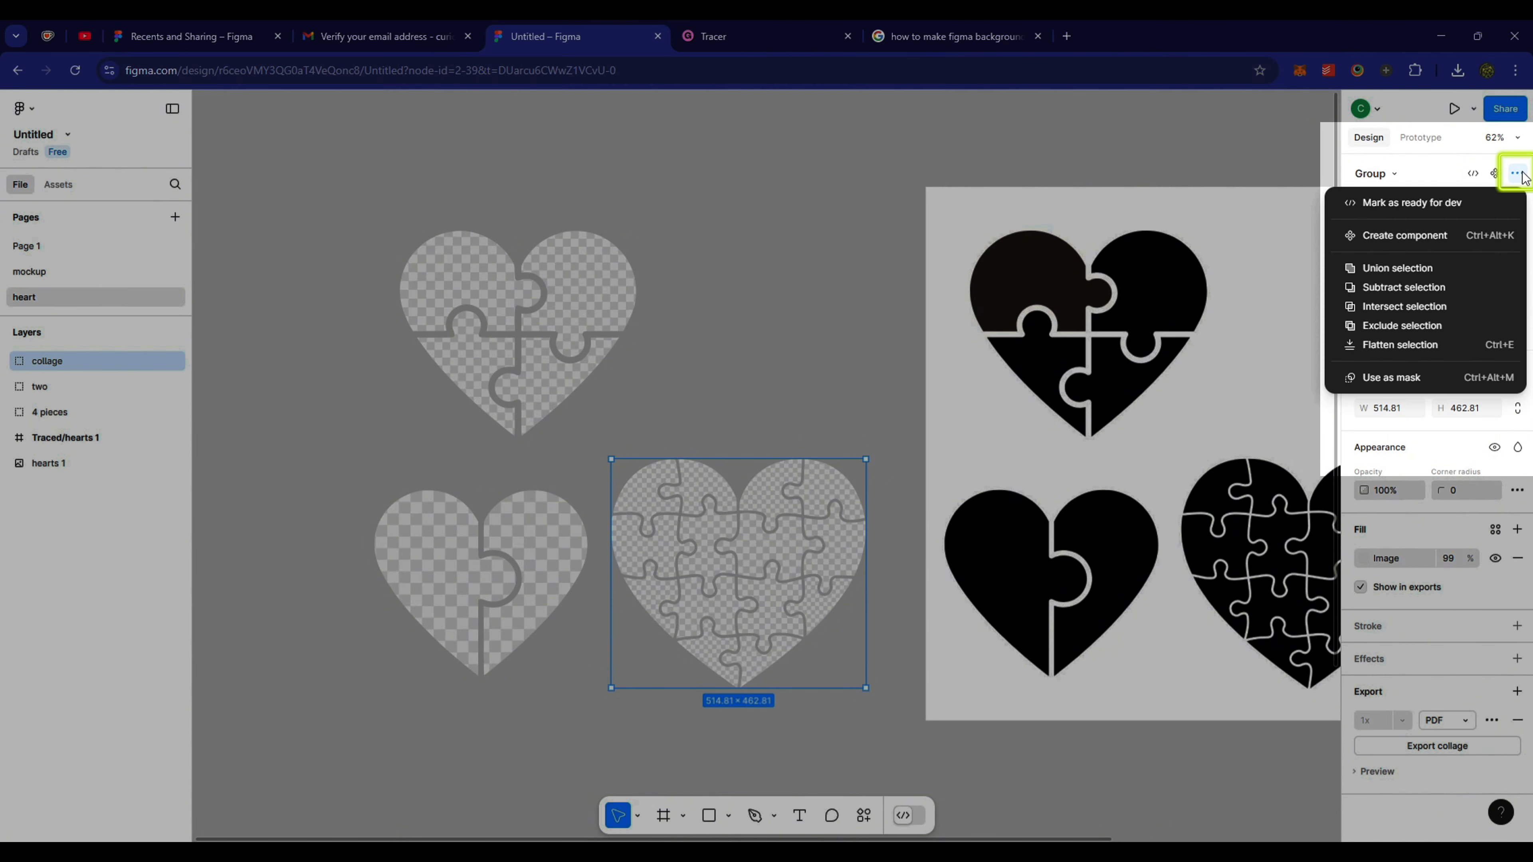
left_click(1429, 268)
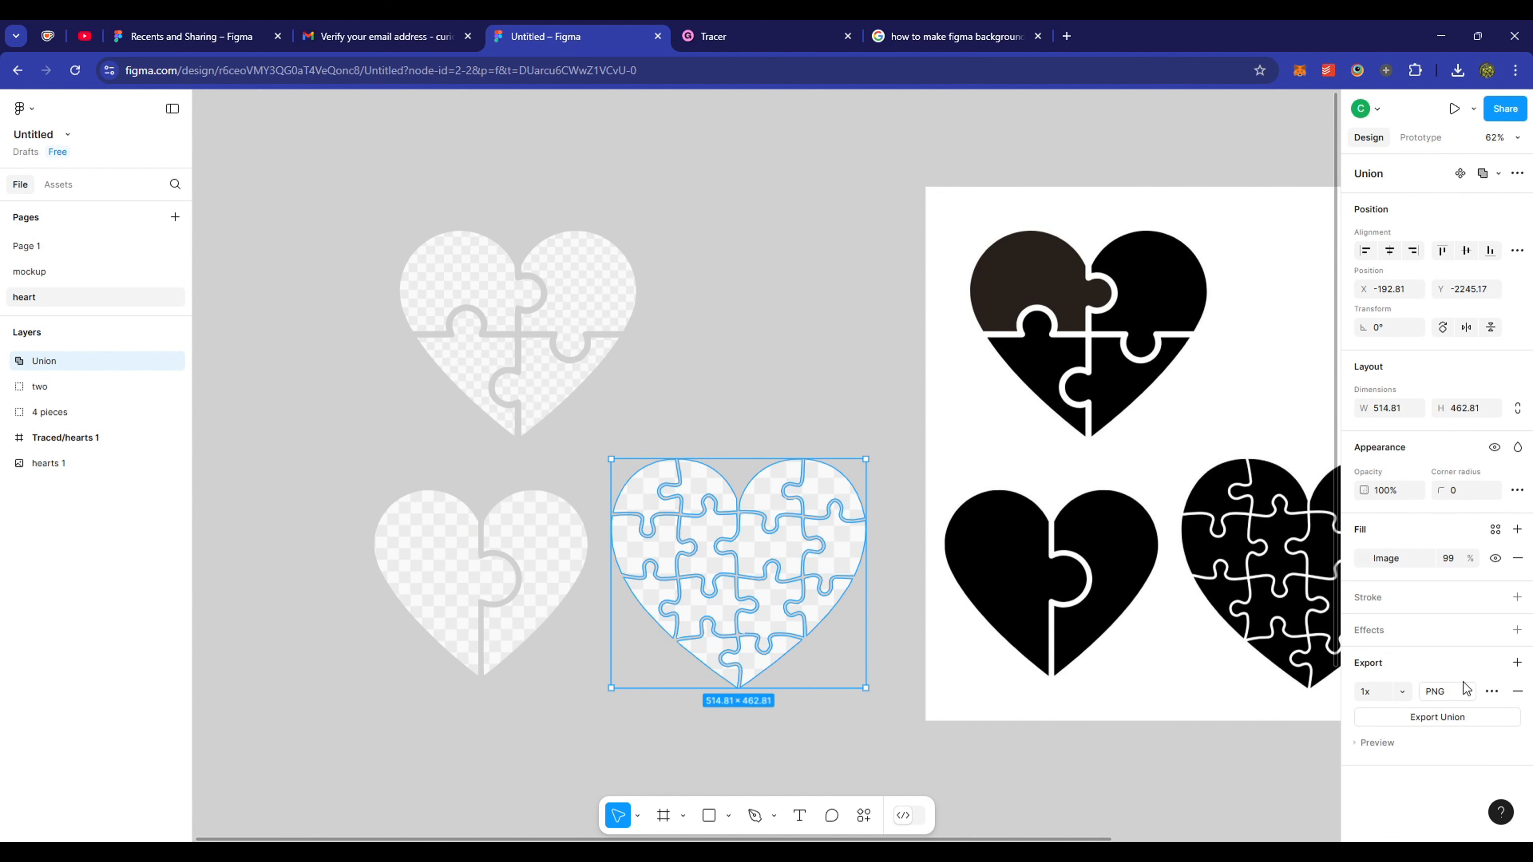
- Export the Union heart as a PDF
left_click(1455, 693)
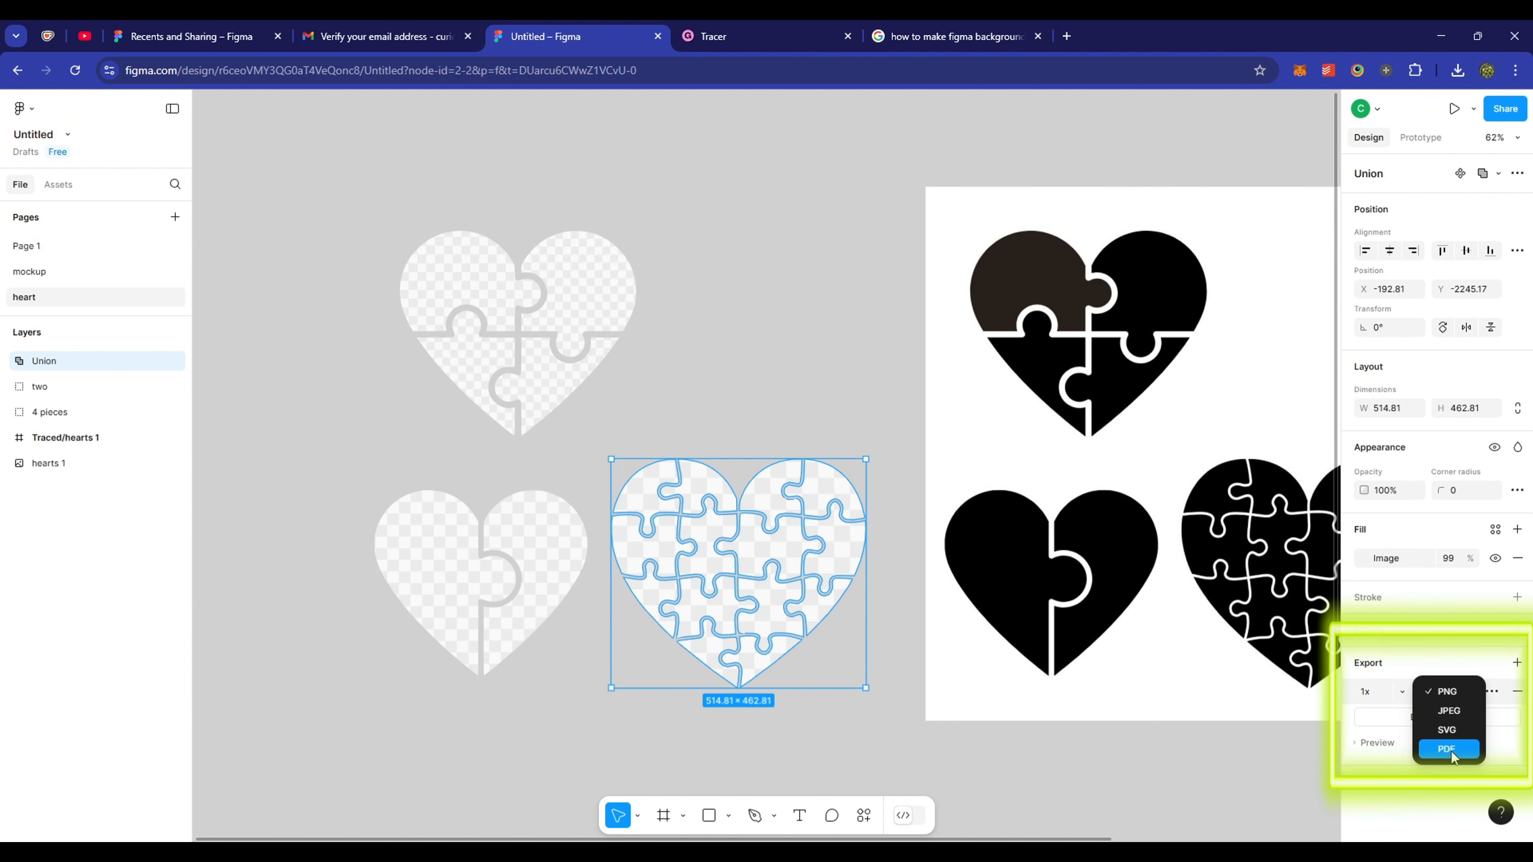
left_click(1451, 752)
left_click(1456, 719)
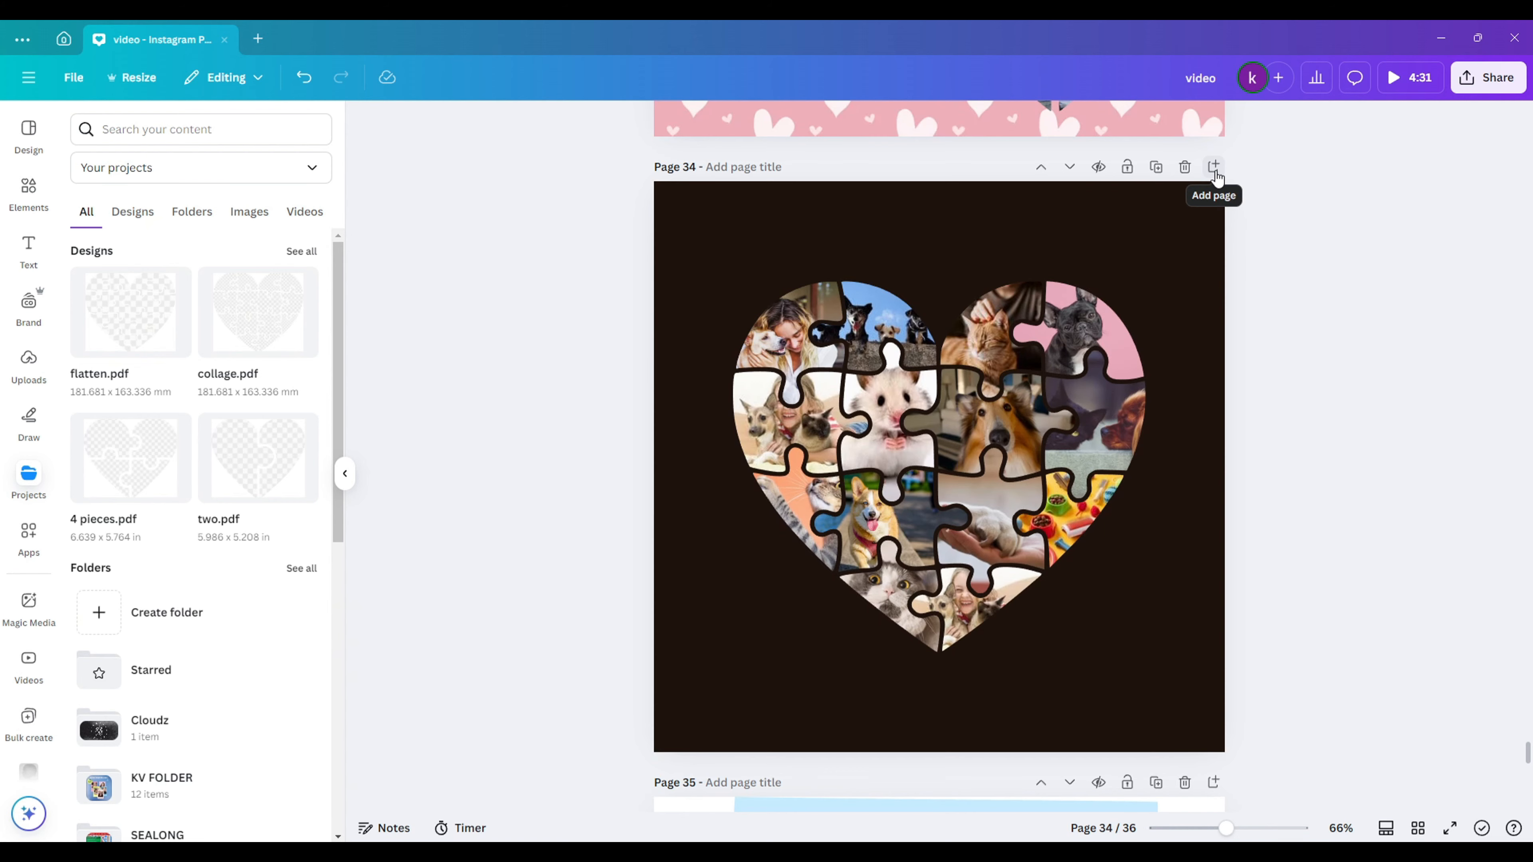
- Add a new page, upload and place Union.pdf, and delete its placeholder image
left_click(1213, 168)
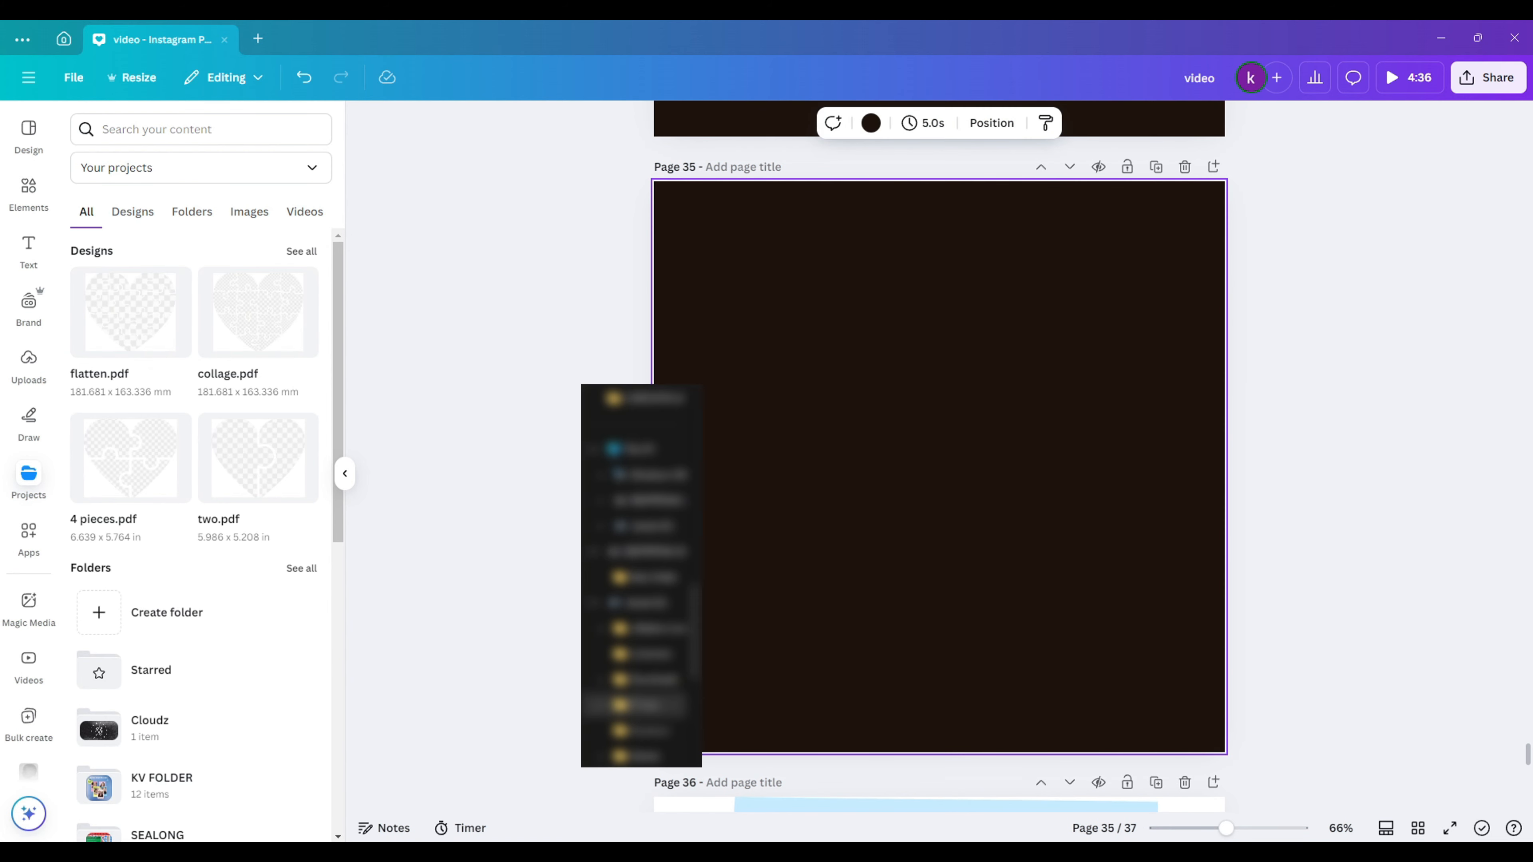
key("alt+Tab")
left_click(241, 463)
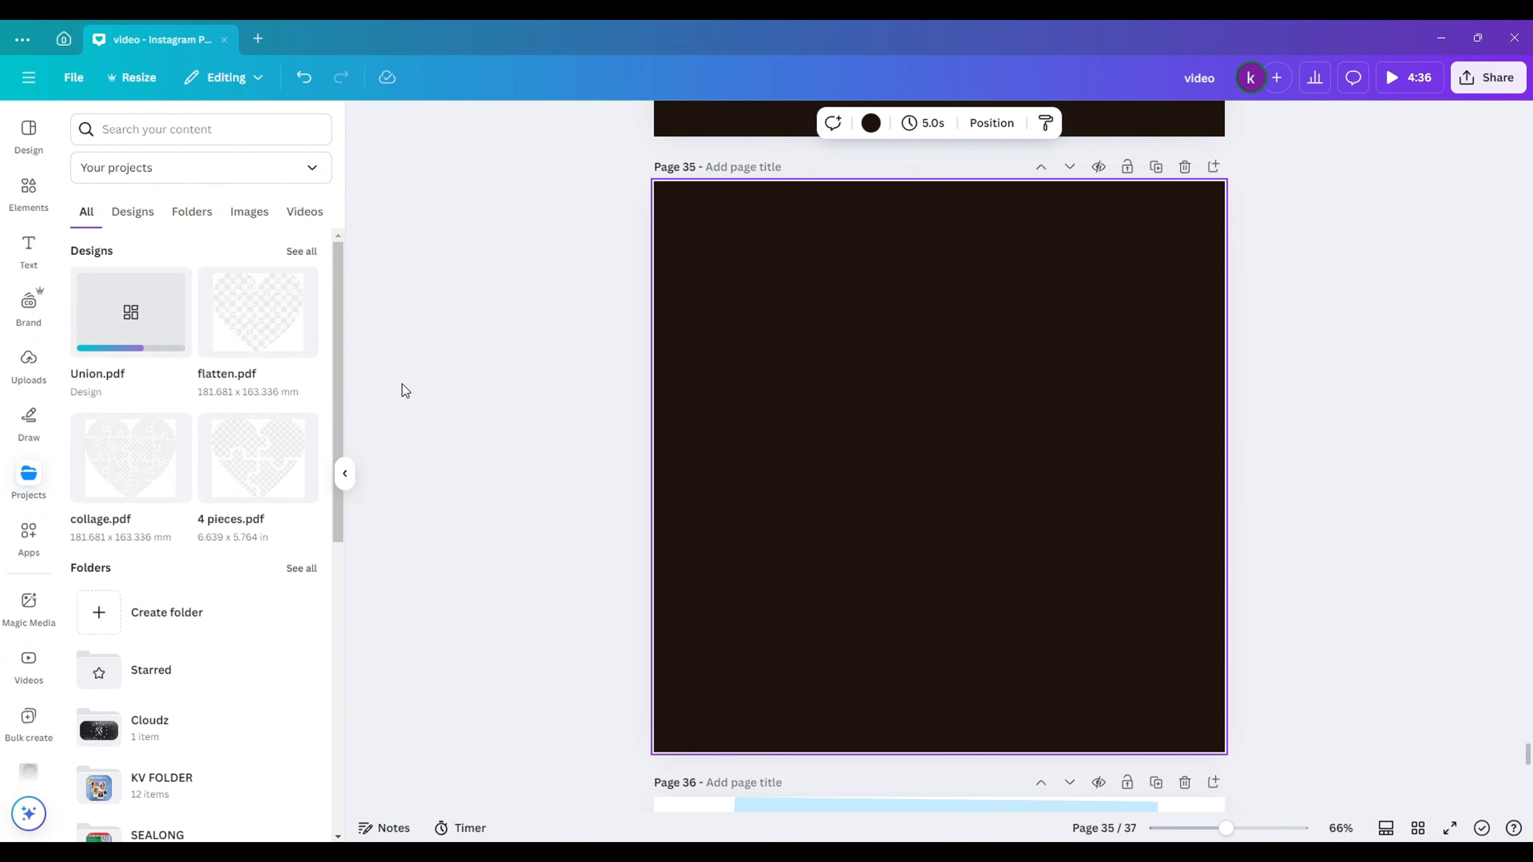
left_click(126, 318)
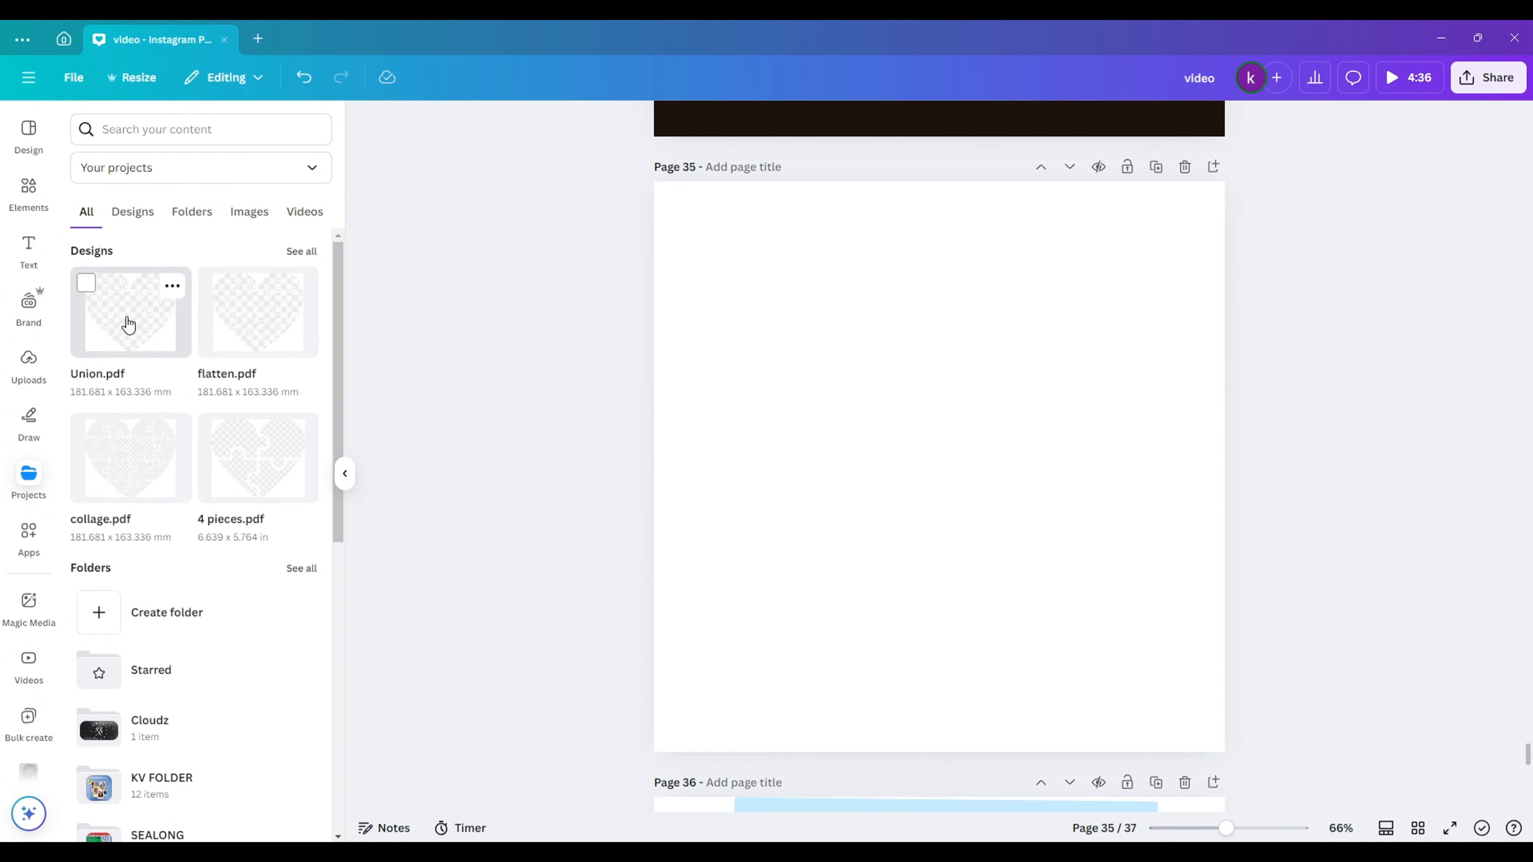
left_click(925, 446)
key("Delete")
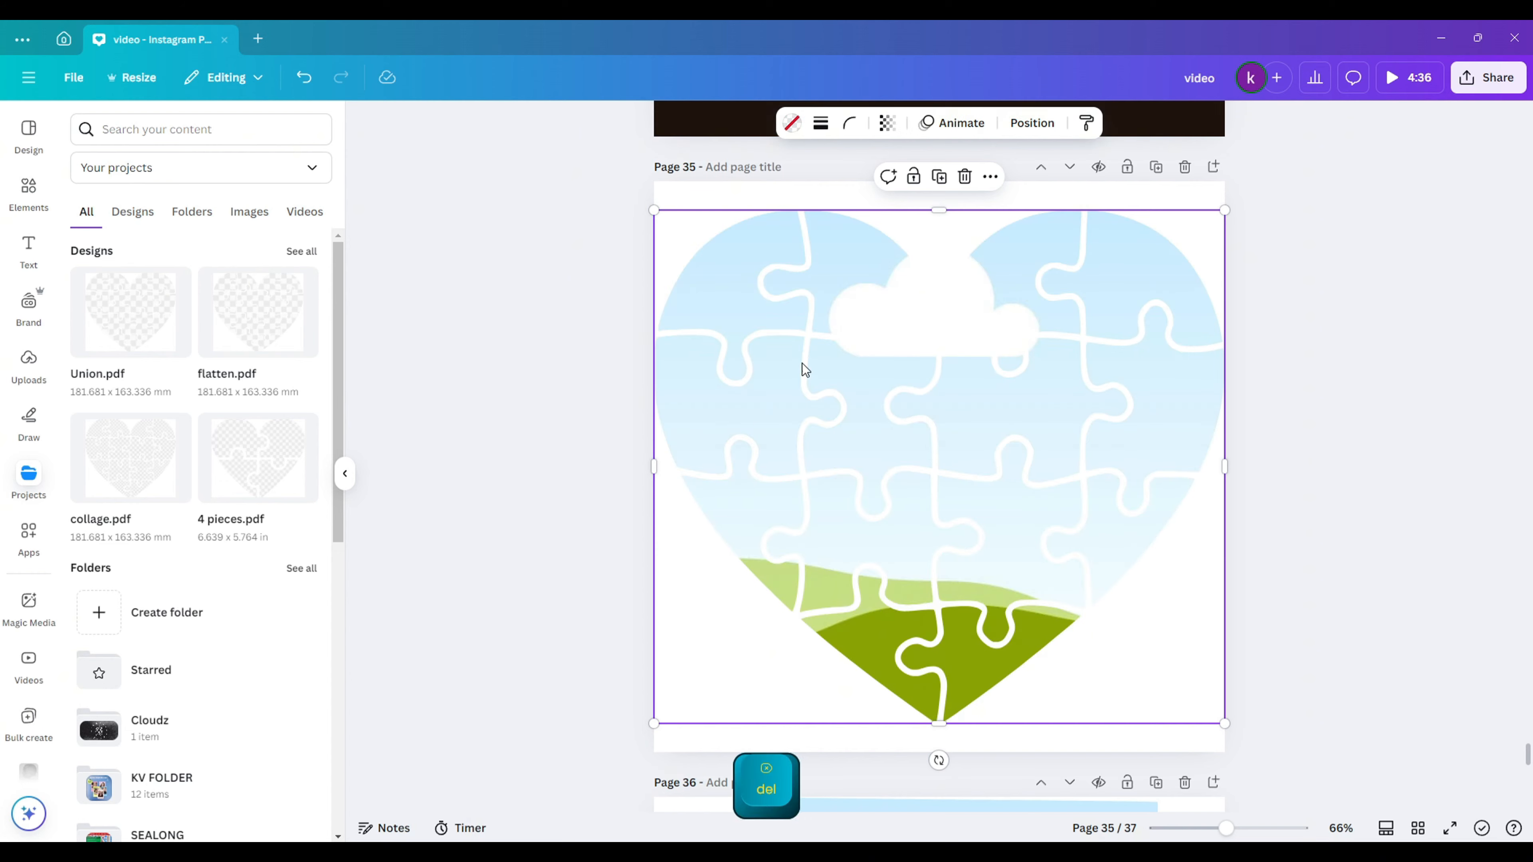
- Search photos for 'couple' and drop the piggyback couple photo into the heart
left_click(28, 193)
left_click(197, 134)
type("couple")
key("Return")
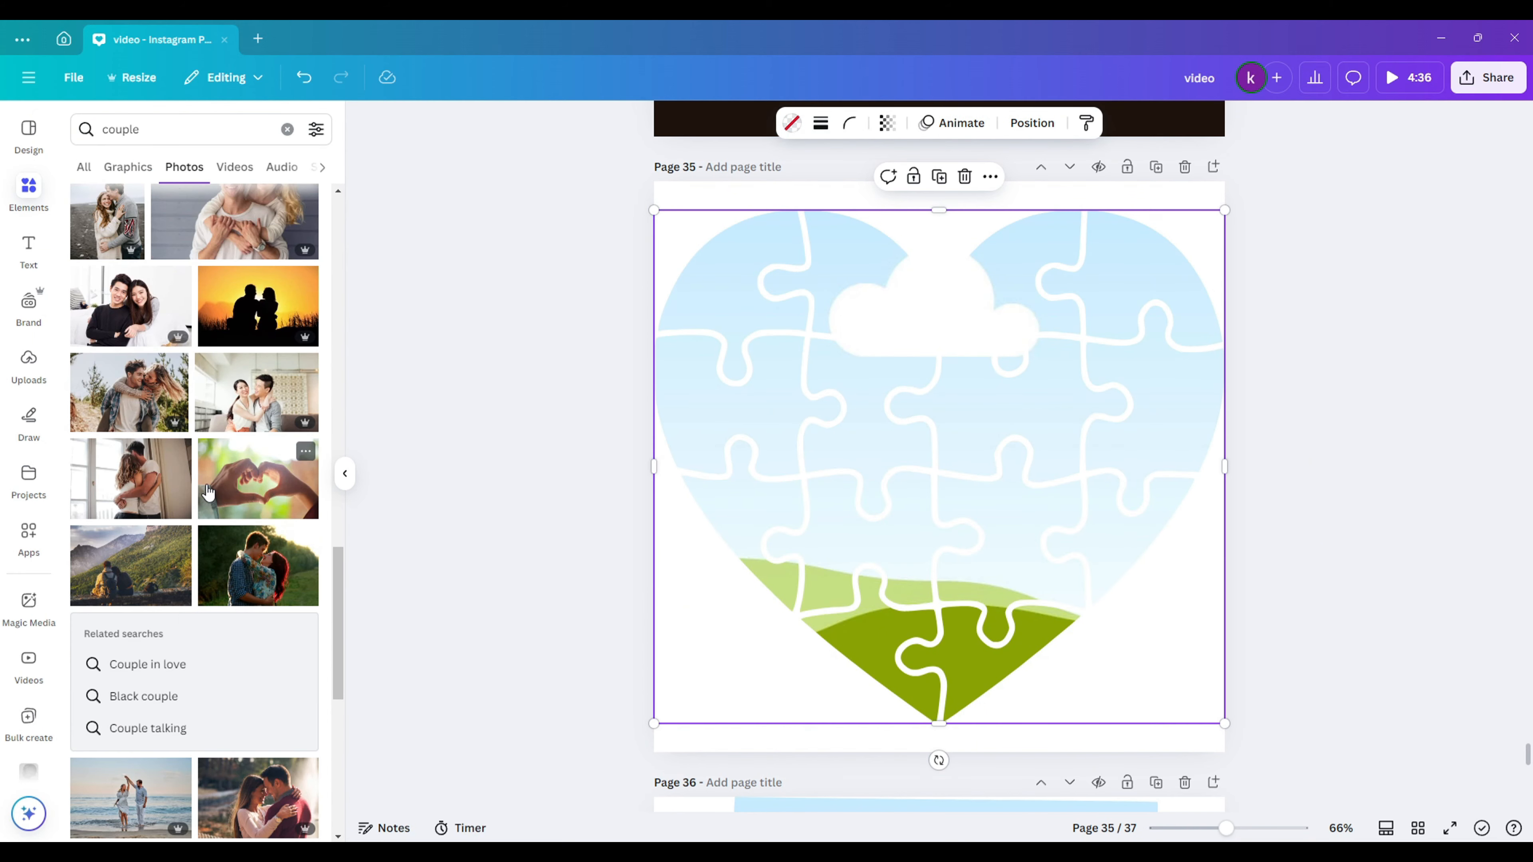
left_click_drag(130, 392, 854, 506)
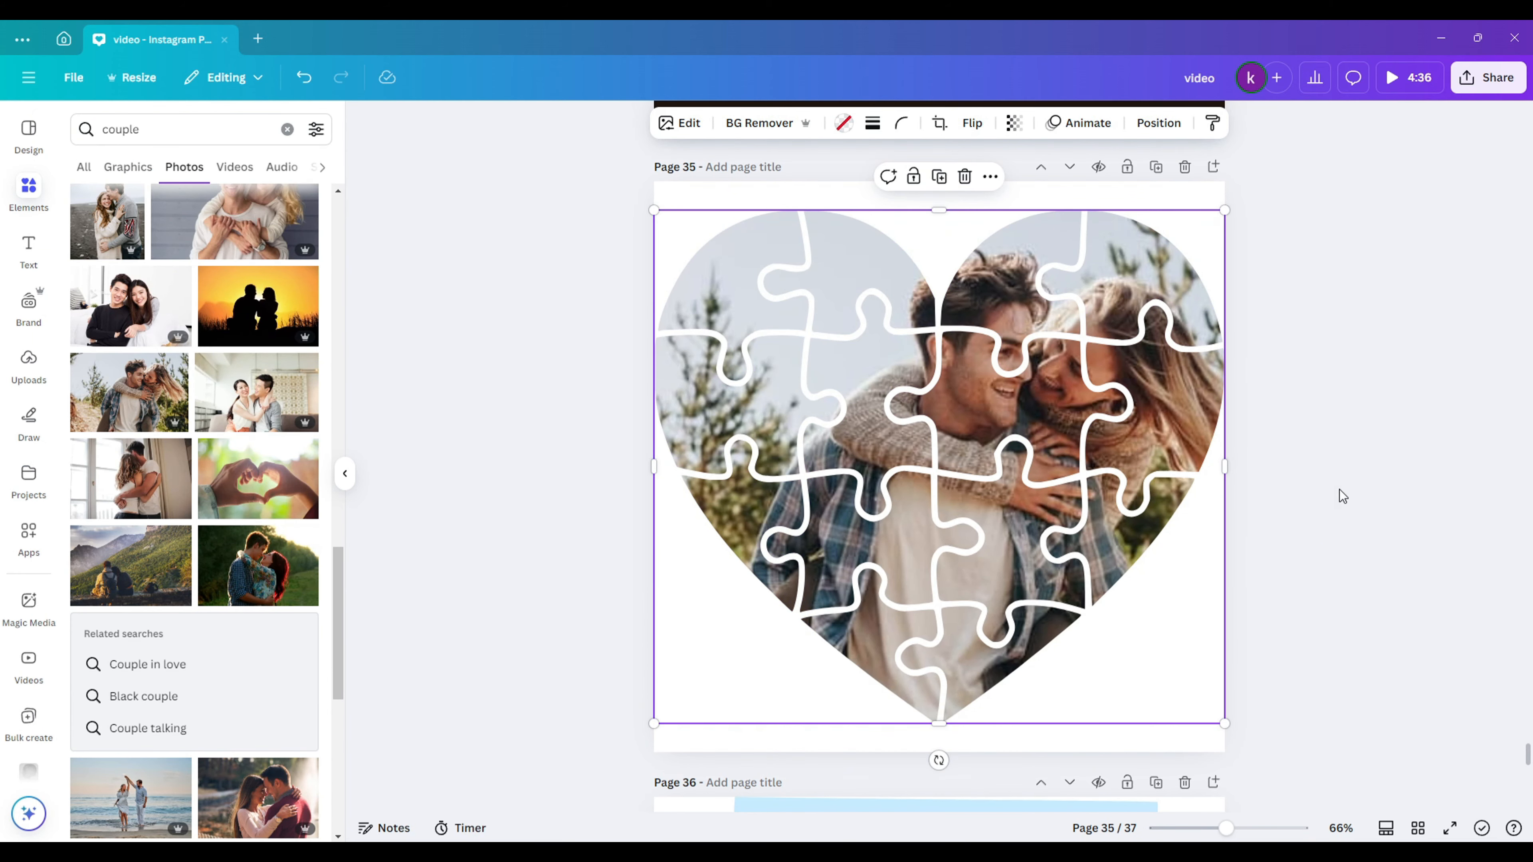
- Shrink the couple heart, shrink the pet heart and move it to the right
scroll(1030, 411, "up", 10)
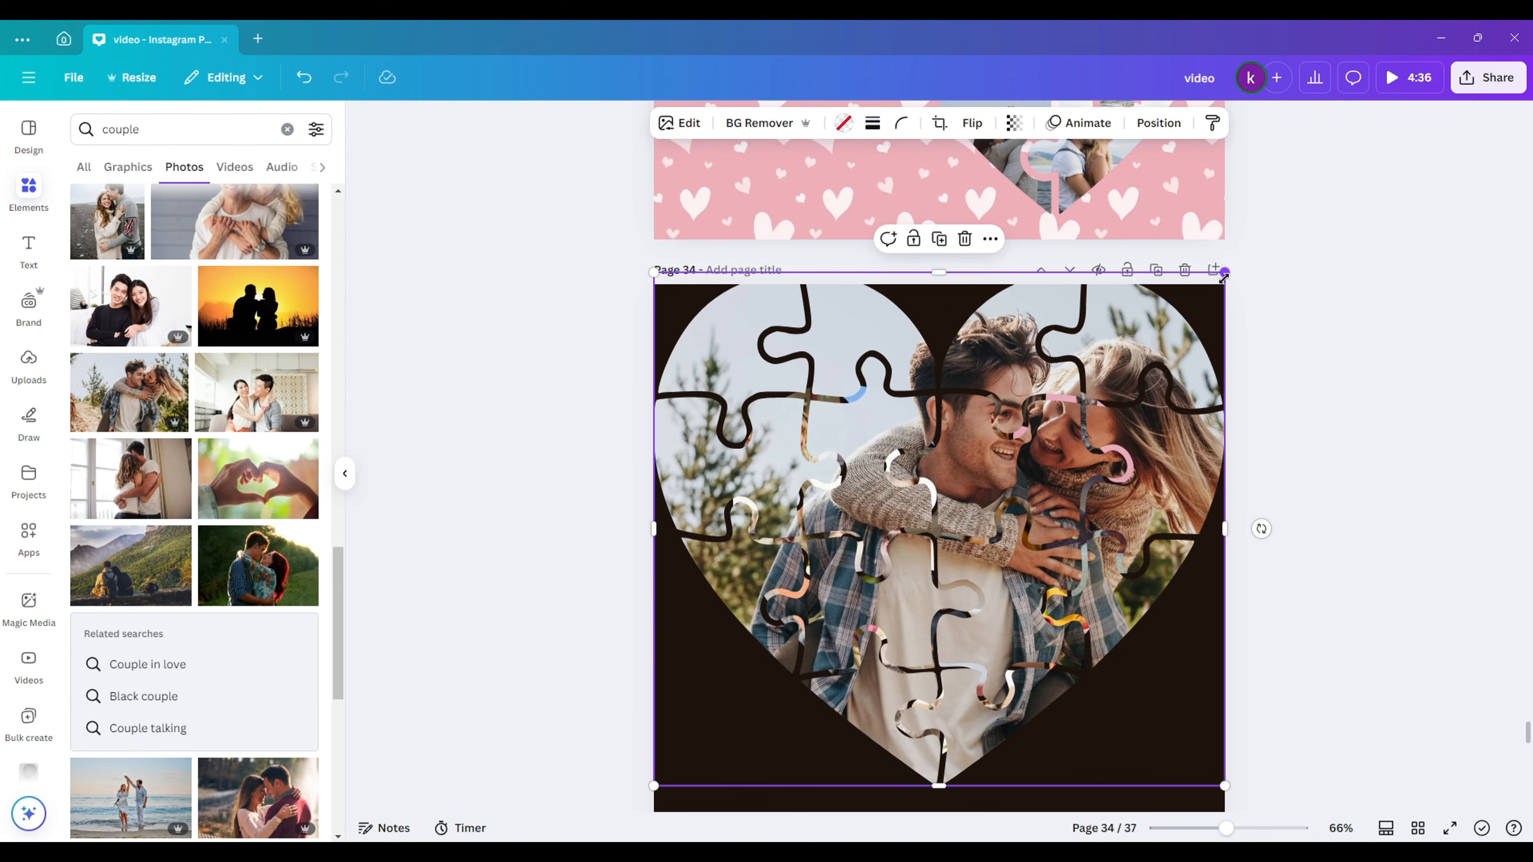
left_click_drag(1224, 276, 875, 595)
left_click(975, 557)
left_click_drag(732, 384, 859, 497)
left_click_drag(911, 540, 1039, 527)
left_click_drag(796, 661, 837, 546)
- Fine-tune the pet heart's size and move it lower on the page
left_click(1007, 540)
left_click_drag(986, 630, 958, 662)
left_click_drag(1013, 581, 1012, 600)
left_click_drag(954, 678, 949, 683)
scroll(928, 632, "up", 3)
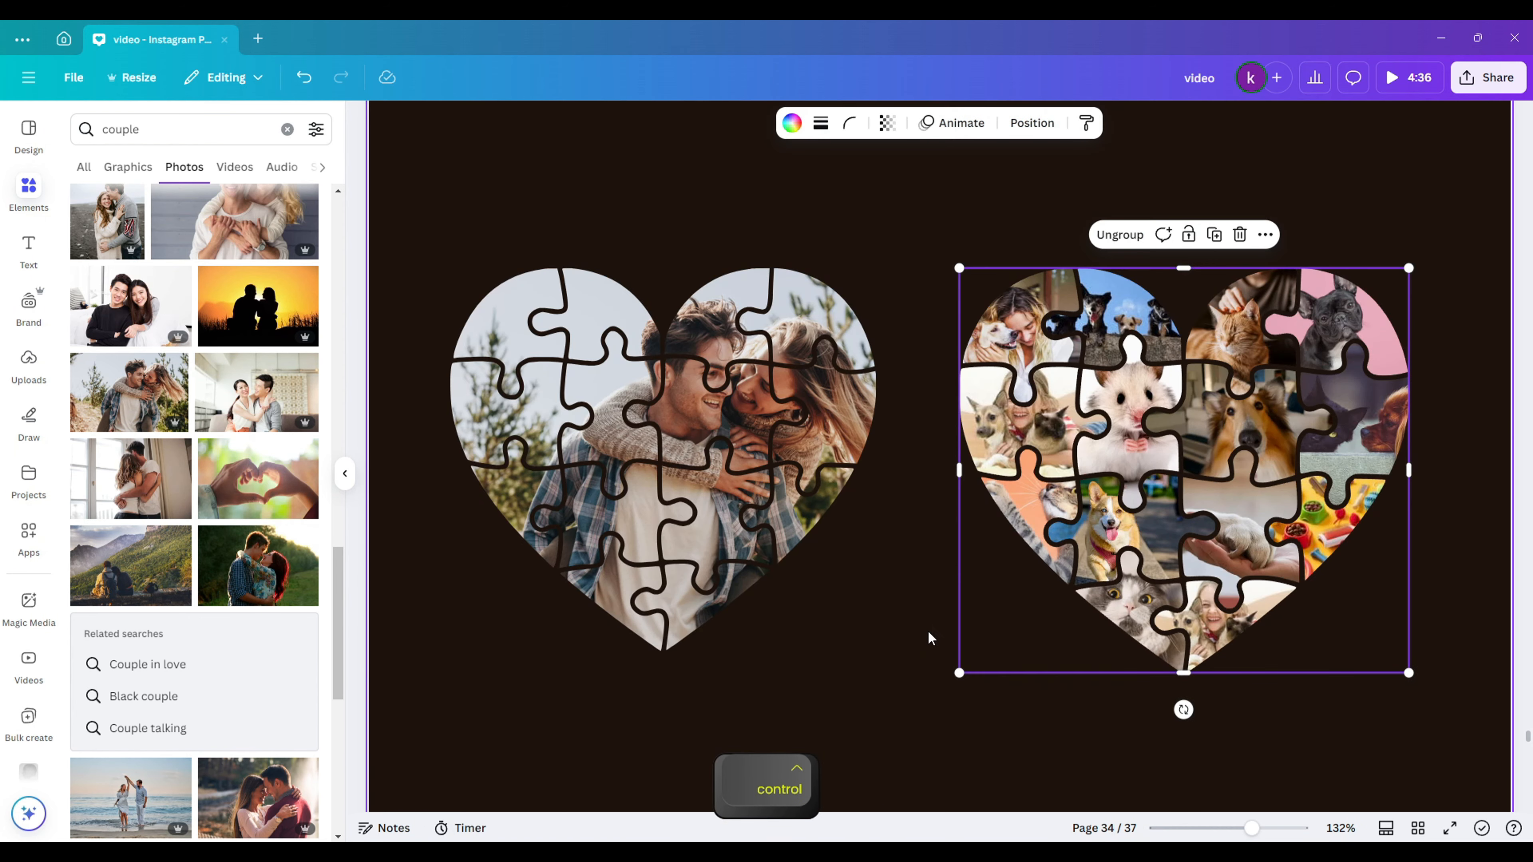
left_click(836, 594)
- Try a turquoise page background, then make it white
left_click(893, 205)
left_click(825, 123)
left_click(88, 286)
left_click(258, 709)
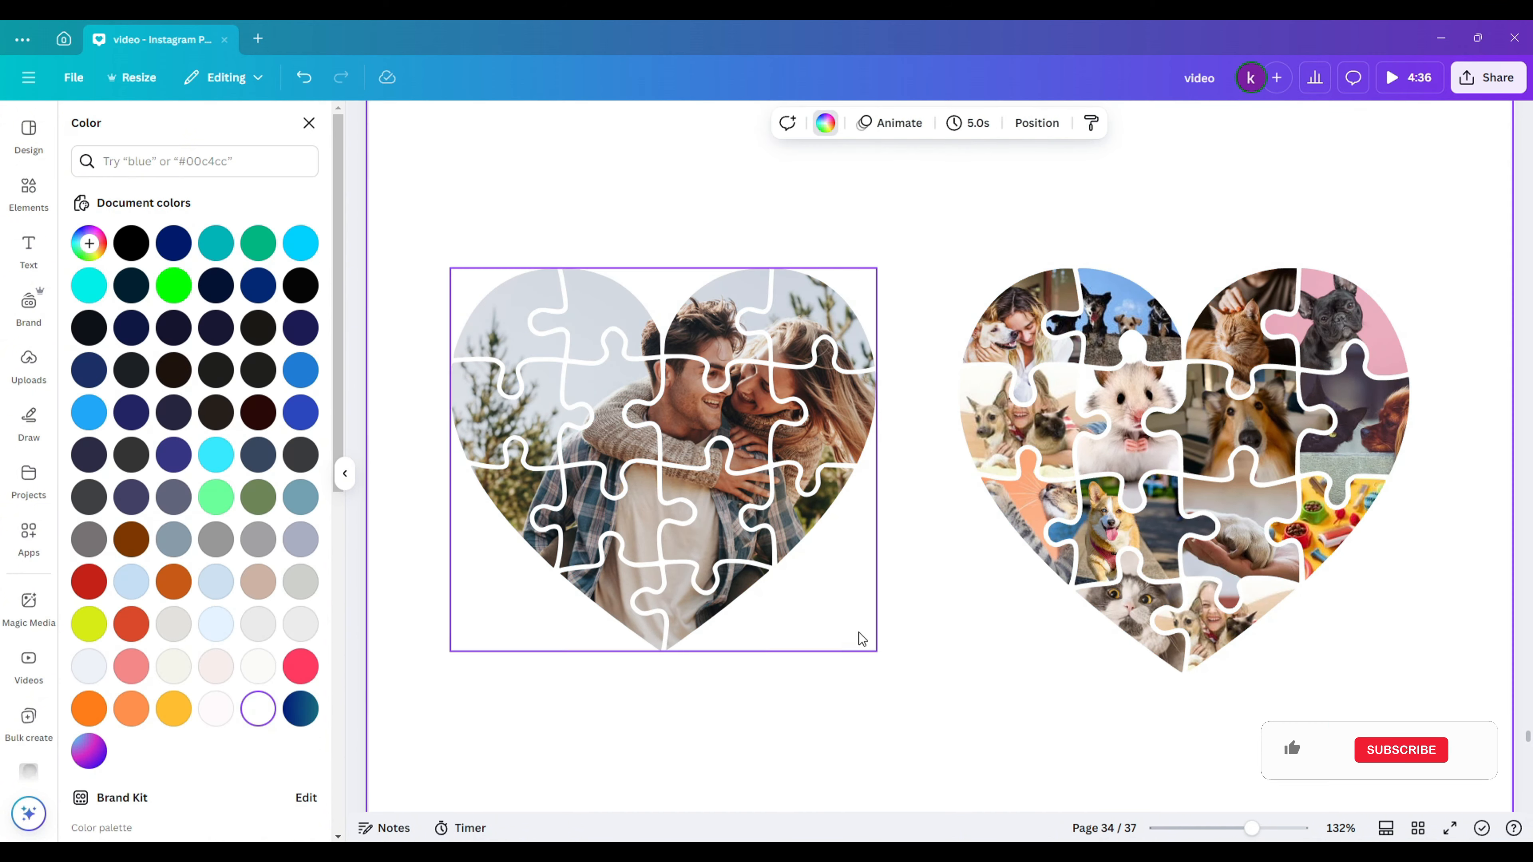
- Swap the left heart's photo to the cat and replace the hamster piece with the collie
left_click(662, 440)
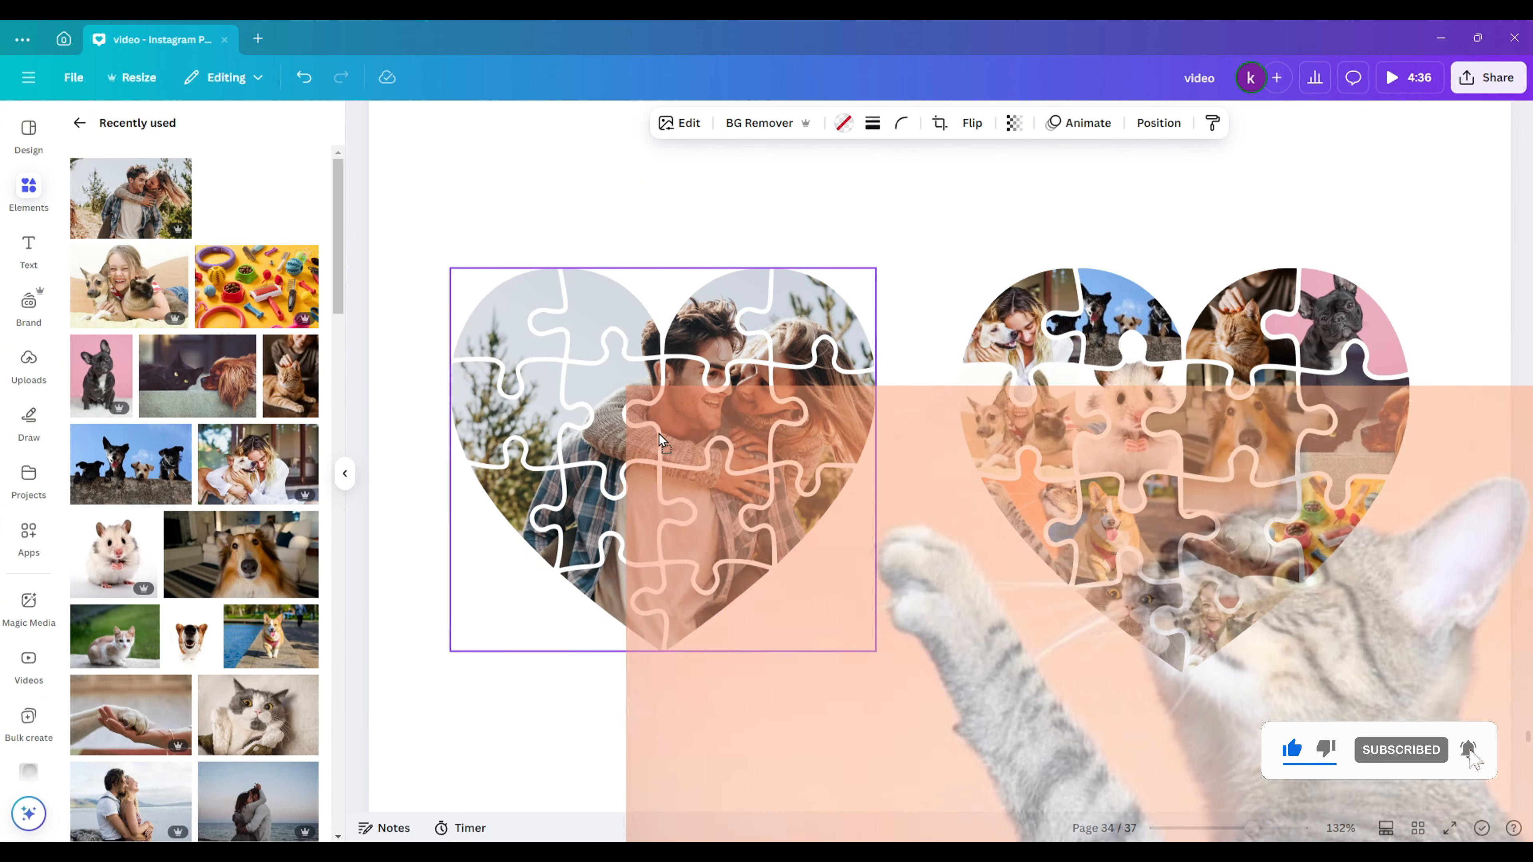
left_click_drag(662, 441, 662, 443)
left_click_drag(242, 555, 642, 510)
left_click_drag(284, 658, 664, 471)
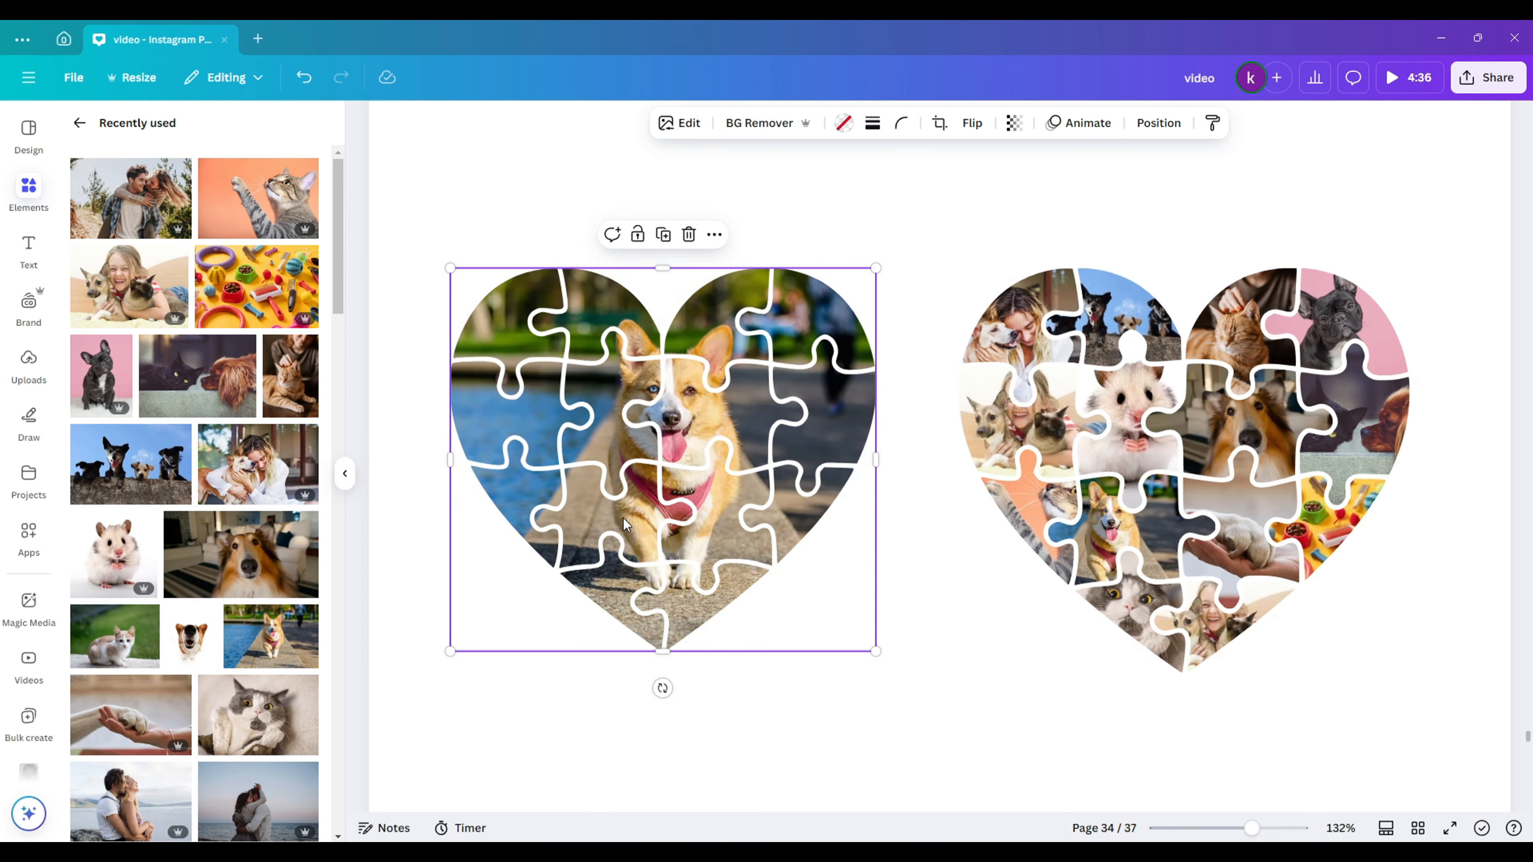
left_click_drag(244, 720, 664, 477)
left_click_drag(254, 562, 1134, 432)
left_click_drag(253, 561, 1105, 525)
left_click(1014, 702)
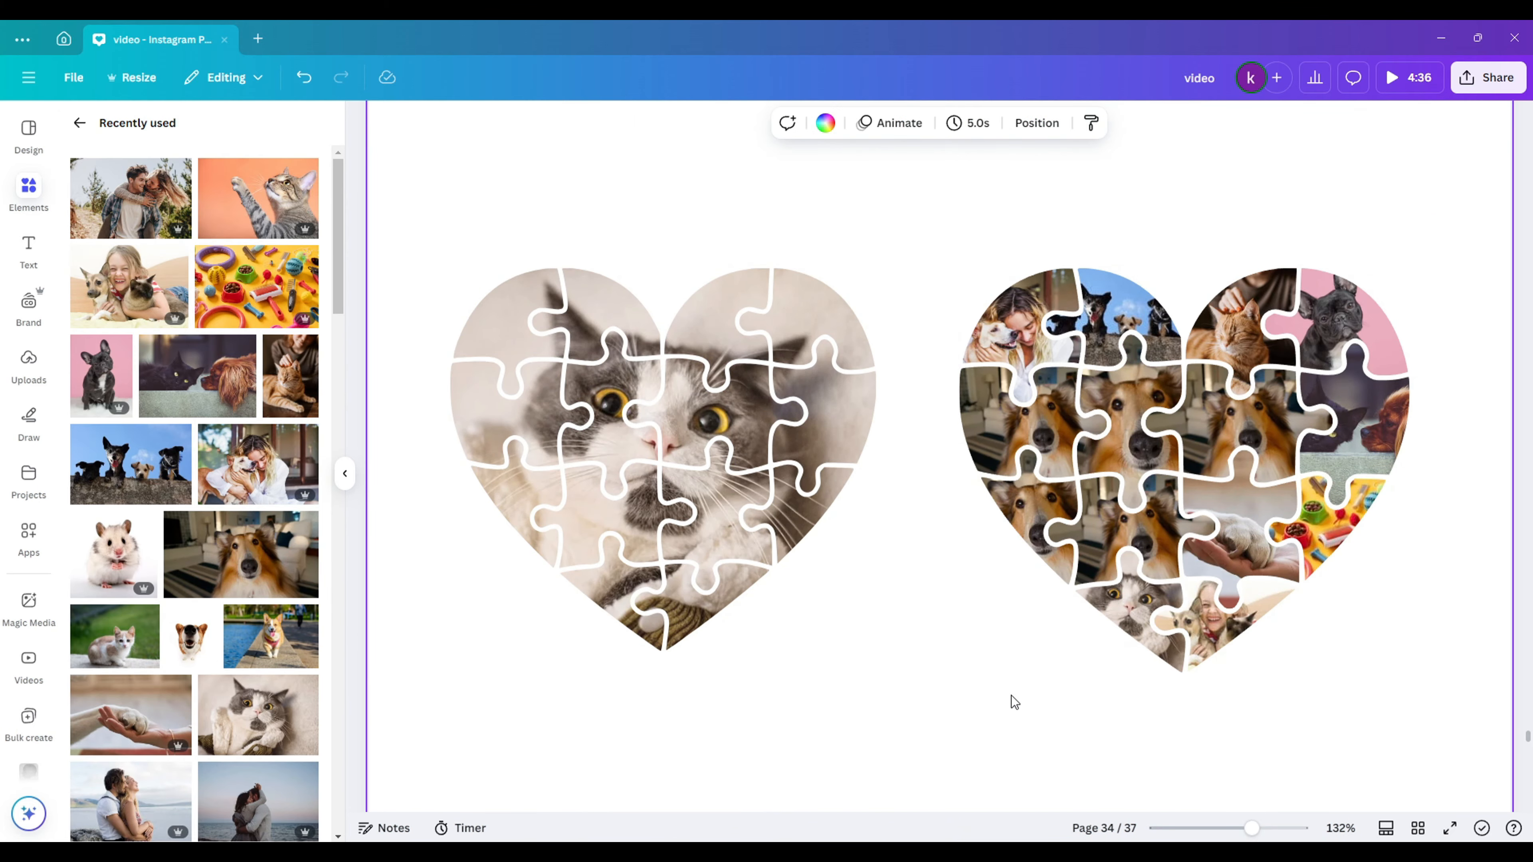